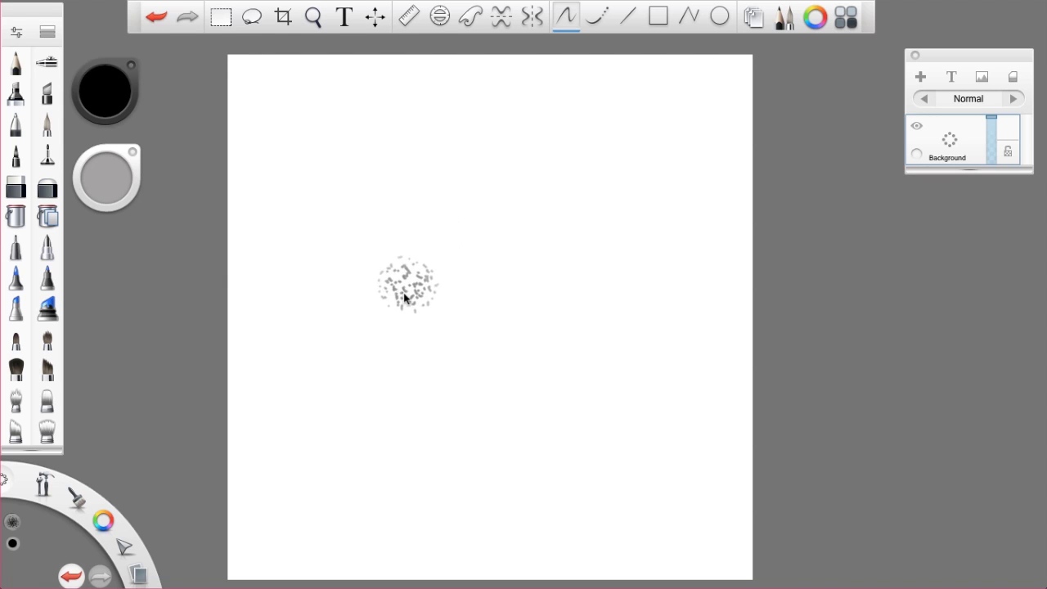
pyautogui.press('space')
pyautogui.moveTo(349, 369); pyautogui.dragTo(332, 367)
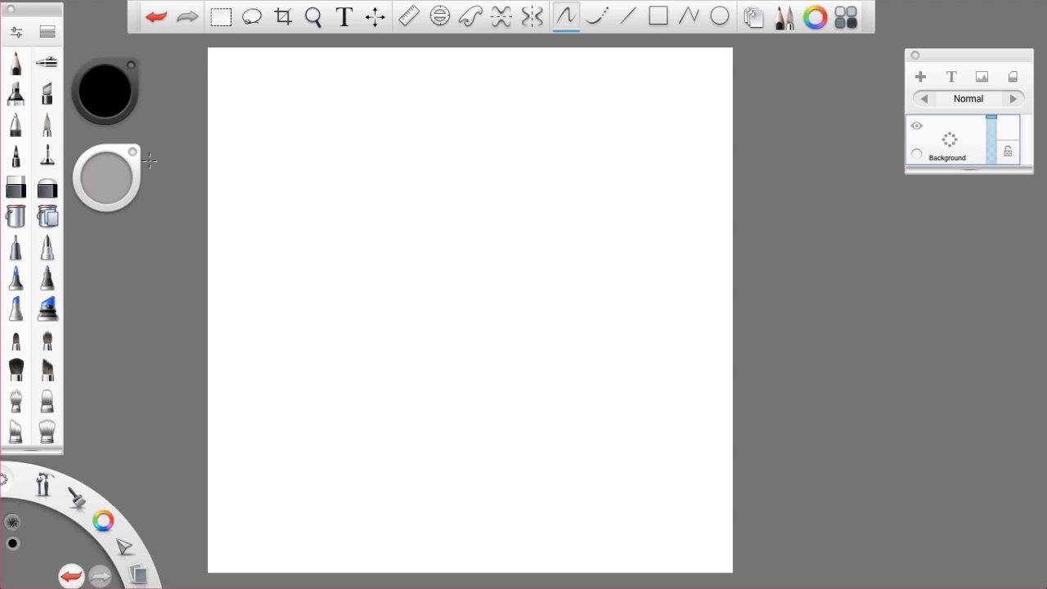
pyautogui.moveTo(146, 270); pyautogui.dragTo(209, 186)
pyautogui.hotkey('ctrl', 'z')
pyautogui.click(269, 285)
pyautogui.hotkey('ctrl', 'z')
pyautogui.click(306, 225)
pyautogui.moveTo(48, 348); pyautogui.dragTo(47, 167)
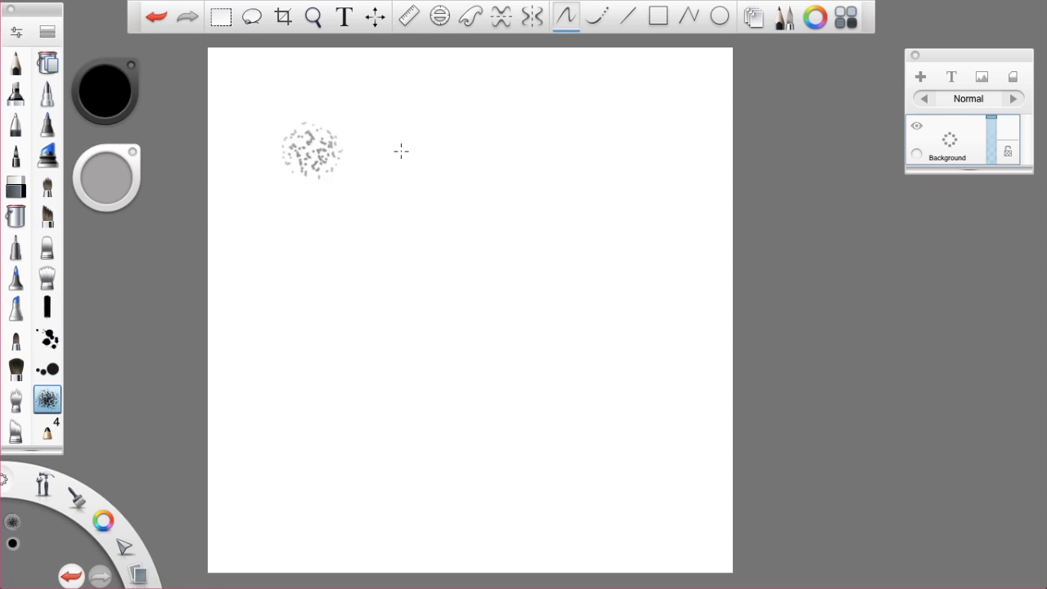
pyautogui.moveTo(112, 182); pyautogui.dragTo(205, 156)
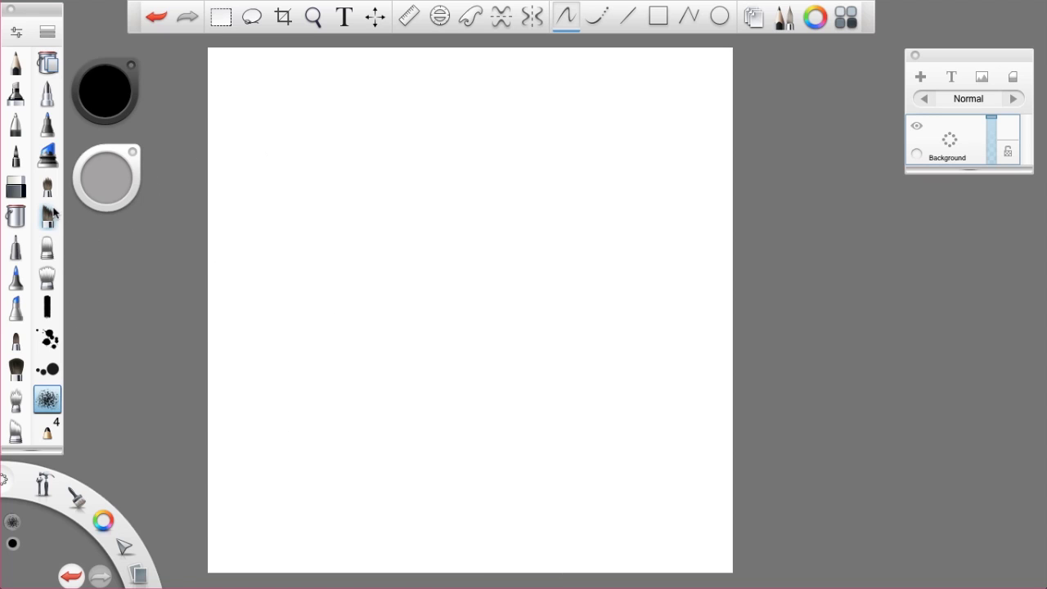
# Step: Choose the solid flood fill tool and set its colour to Mocha brown
pyautogui.click(47, 155)
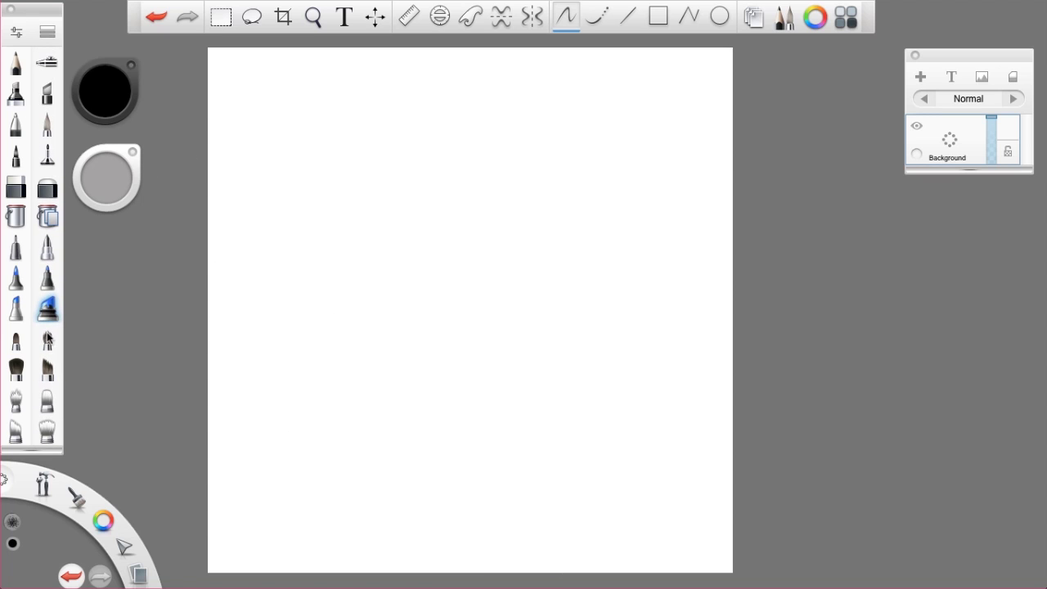
pyautogui.click(15, 216)
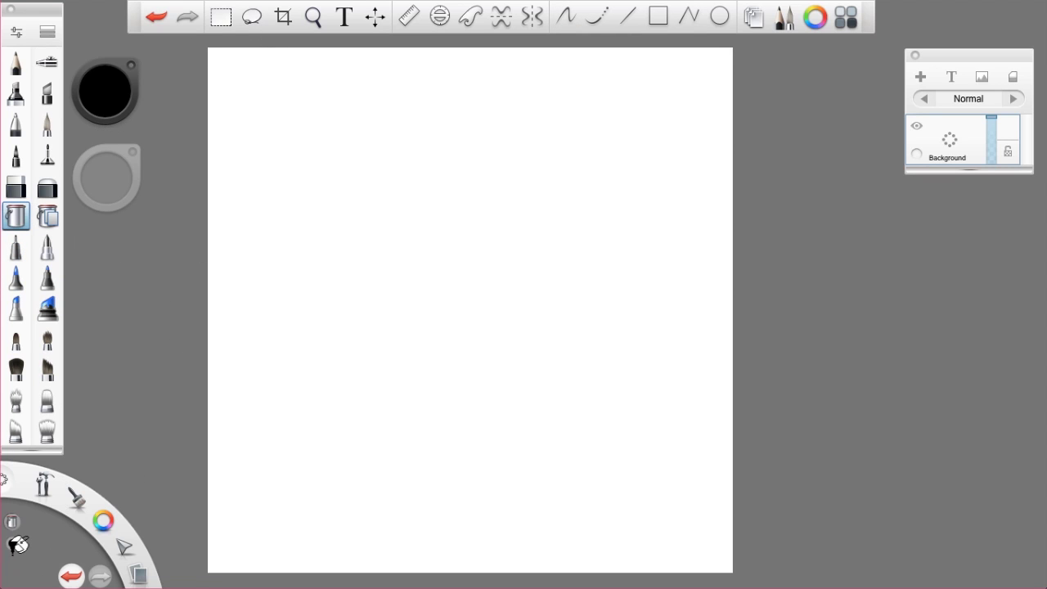
pyautogui.click(12, 544)
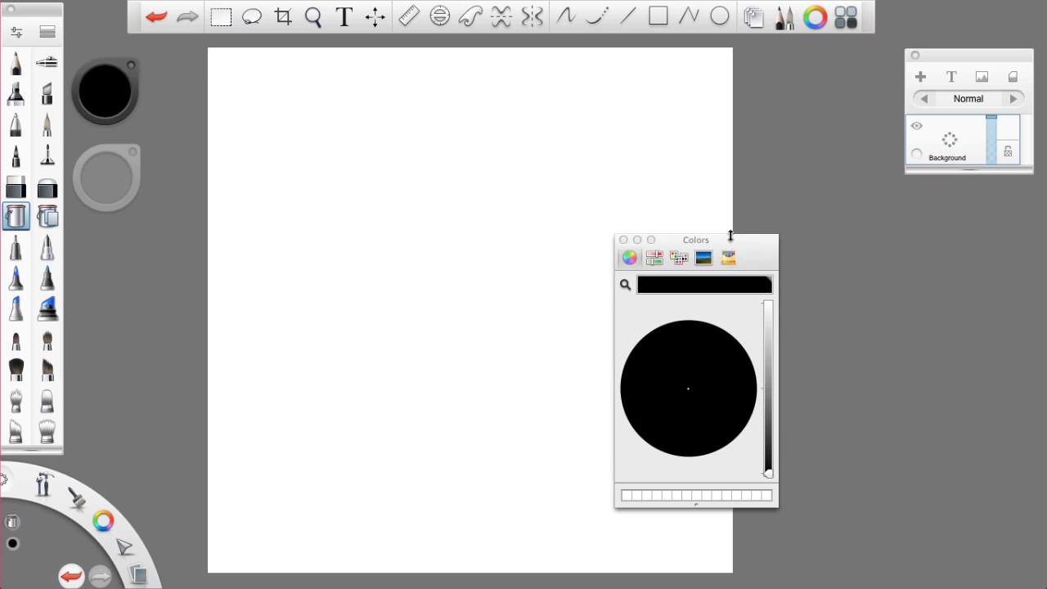
pyautogui.moveTo(728, 241); pyautogui.dragTo(732, 229)
pyautogui.click(733, 243)
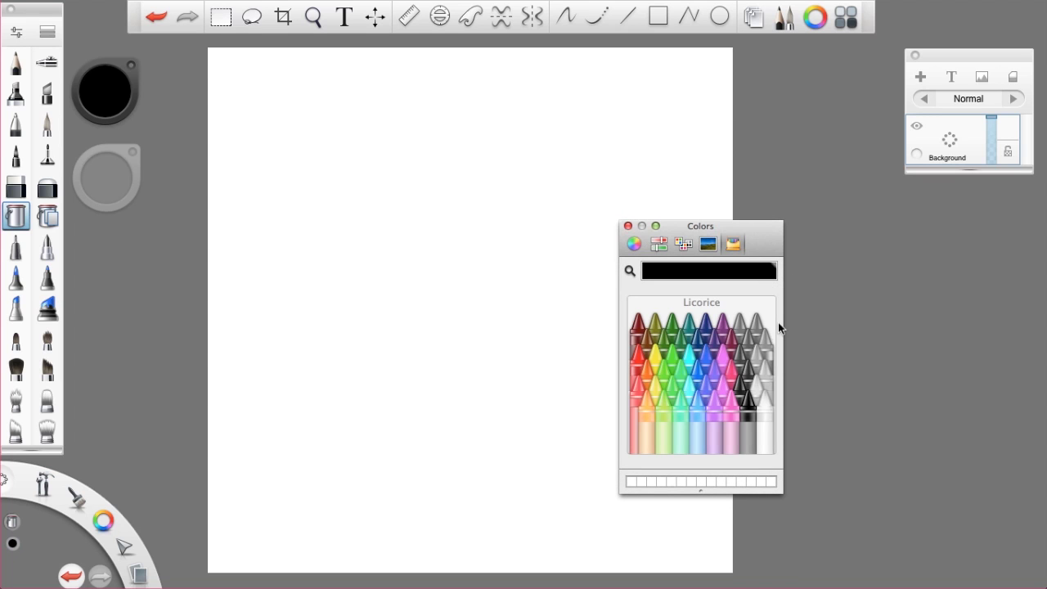
pyautogui.click(651, 344)
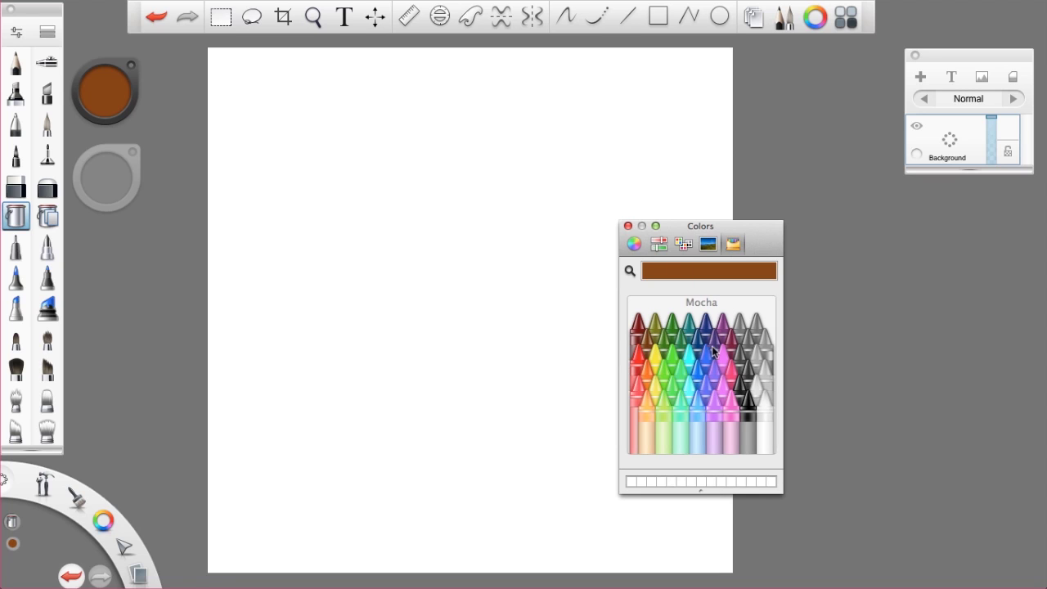
# Step: Lighten and desaturate the brown on the colour wheel, and flood-fill the blank Background layer with it
pyautogui.click(634, 243)
pyautogui.moveTo(771, 382)
pyautogui.mouseDown()
pyautogui.moveTo(773, 362)
pyautogui.moveTo(720, 359)
pyautogui.mouseUp()
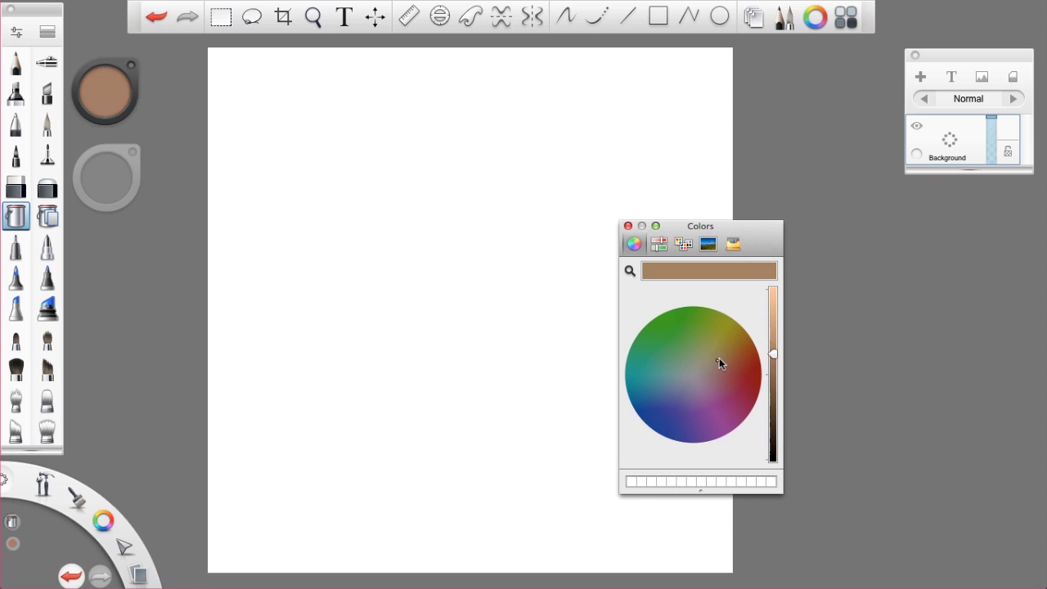
pyautogui.click(627, 225)
pyautogui.click(454, 237)
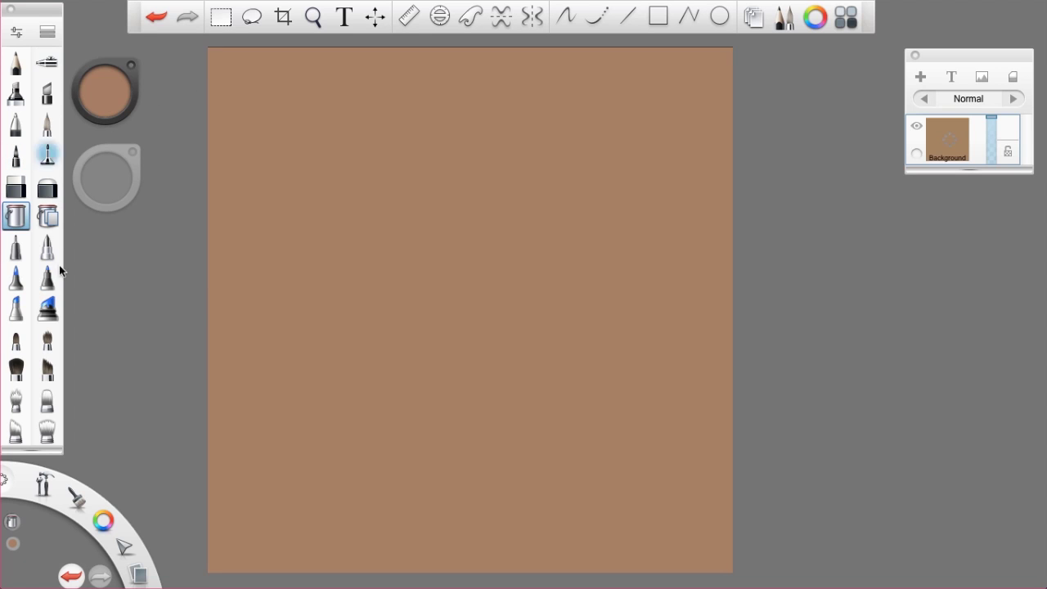
# Step: Select the speckled splatter brush and darken the current brown to a deep dark brown
pyautogui.scroll(-2, 61, 232)
pyautogui.scroll(-2, 61, 232)
pyautogui.click(47, 399)
pyautogui.moveTo(109, 174)
pyautogui.mouseDown()
pyautogui.moveTo(234, 144)
pyautogui.moveTo(381, 131)
pyautogui.moveTo(388, 143)
pyautogui.mouseUp()
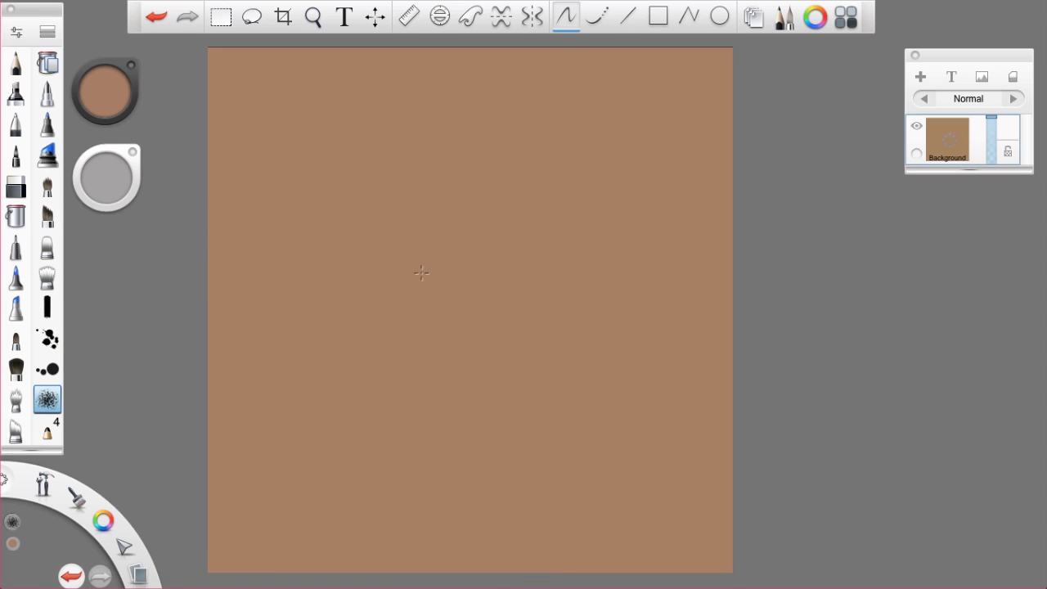
pyautogui.click(110, 99)
pyautogui.click(99, 99)
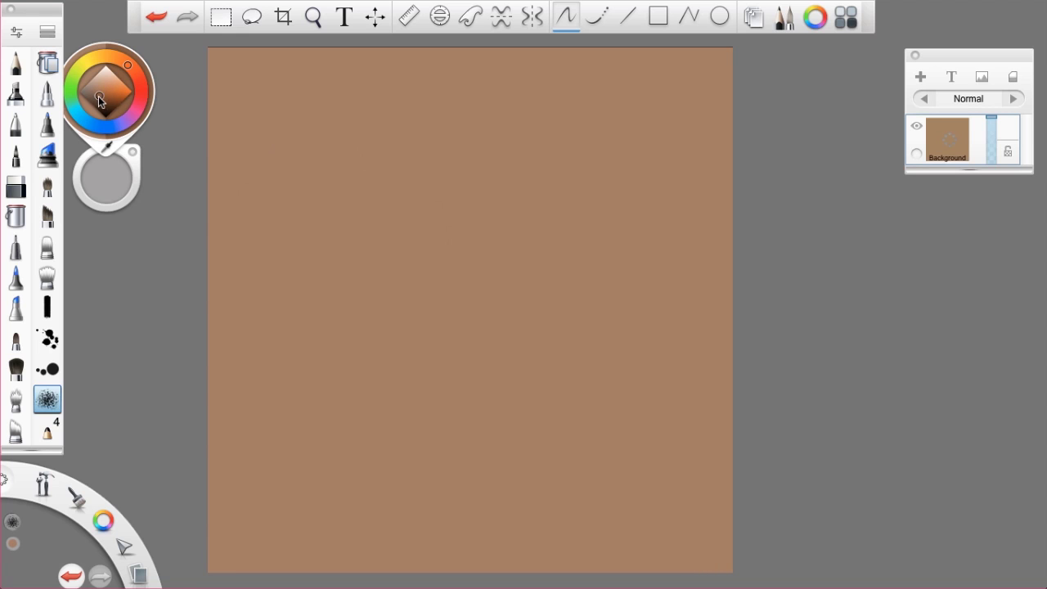
pyautogui.click(14, 543)
pyautogui.moveTo(733, 228); pyautogui.dragTo(539, 120)
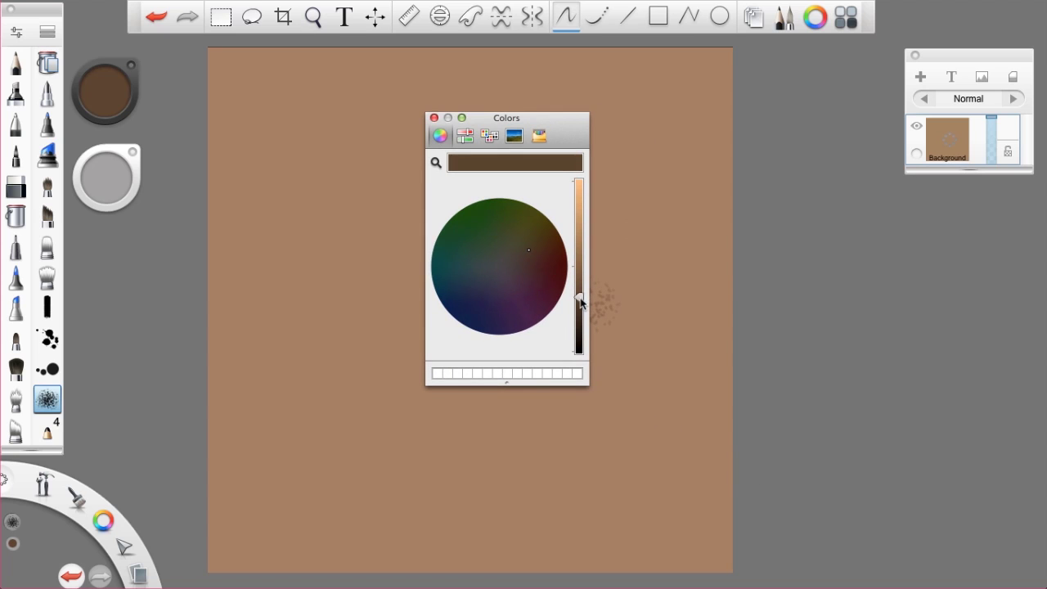
pyautogui.click(433, 117)
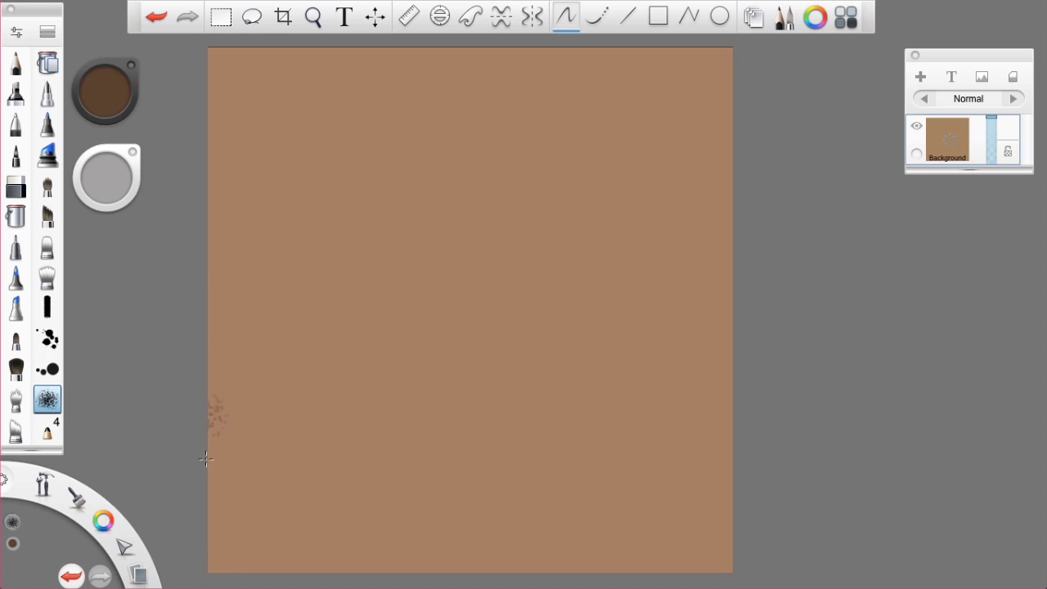
# Step: Paint uneven dark brown speckles over most of the canvas, leaving patches along the upper edge plain
pyautogui.moveTo(193, 363)
pyautogui.mouseDown()
pyautogui.moveTo(216, 393)
pyautogui.moveTo(253, 245)
pyautogui.moveTo(343, 208)
pyautogui.moveTo(310, 278)
pyautogui.mouseUp()
pyautogui.moveTo(278, 204)
pyautogui.mouseDown()
pyautogui.moveTo(338, 303)
pyautogui.moveTo(343, 425)
pyautogui.moveTo(244, 435)
pyautogui.moveTo(278, 442)
pyautogui.moveTo(434, 343)
pyautogui.moveTo(401, 233)
pyautogui.moveTo(663, 128)
pyautogui.moveTo(695, 98)
pyautogui.moveTo(761, 98)
pyautogui.moveTo(732, 166)
pyautogui.moveTo(610, 282)
pyautogui.moveTo(670, 259)
pyautogui.moveTo(479, 316)
pyautogui.moveTo(374, 294)
pyautogui.moveTo(337, 464)
pyautogui.moveTo(237, 558)
pyautogui.moveTo(213, 467)
pyautogui.moveTo(233, 556)
pyautogui.moveTo(352, 384)
pyautogui.moveTo(515, 376)
pyautogui.moveTo(308, 552)
pyautogui.moveTo(417, 556)
pyautogui.moveTo(711, 524)
pyautogui.moveTo(499, 556)
pyautogui.moveTo(700, 486)
pyautogui.moveTo(531, 524)
pyautogui.moveTo(422, 503)
pyautogui.moveTo(490, 434)
pyautogui.moveTo(548, 398)
pyautogui.moveTo(556, 445)
pyautogui.moveTo(724, 417)
pyautogui.moveTo(733, 278)
pyautogui.moveTo(695, 246)
pyautogui.moveTo(695, 184)
pyautogui.moveTo(585, 233)
pyautogui.moveTo(711, 123)
pyautogui.moveTo(691, 65)
pyautogui.moveTo(528, 102)
pyautogui.moveTo(511, 192)
pyautogui.moveTo(431, 180)
pyautogui.moveTo(621, 90)
pyautogui.moveTo(270, 197)
pyautogui.moveTo(351, 90)
pyautogui.moveTo(660, 159)
pyautogui.moveTo(227, 186)
pyautogui.mouseUp()
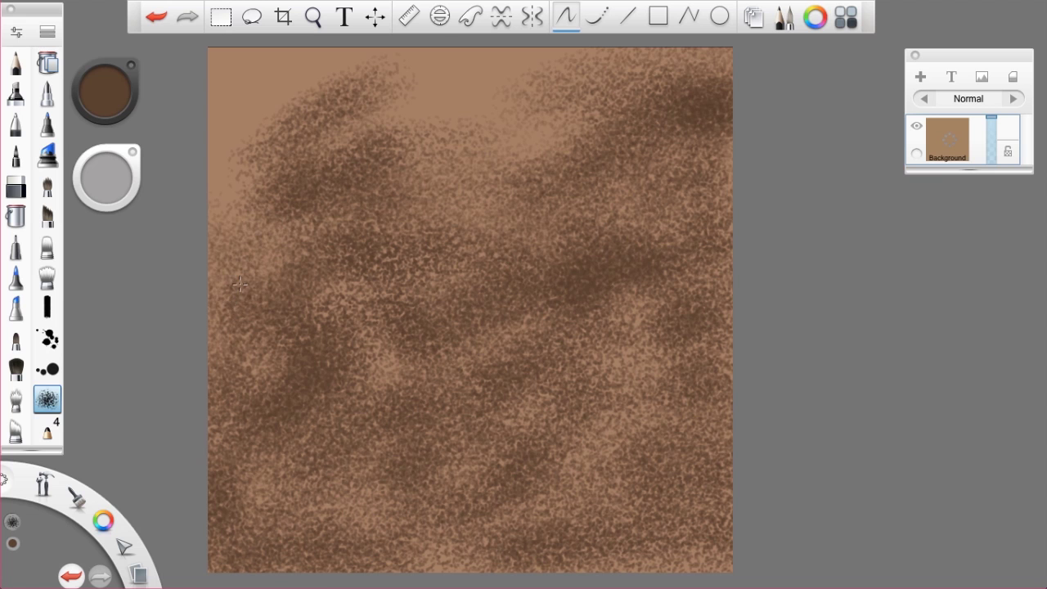
pyautogui.press('space')
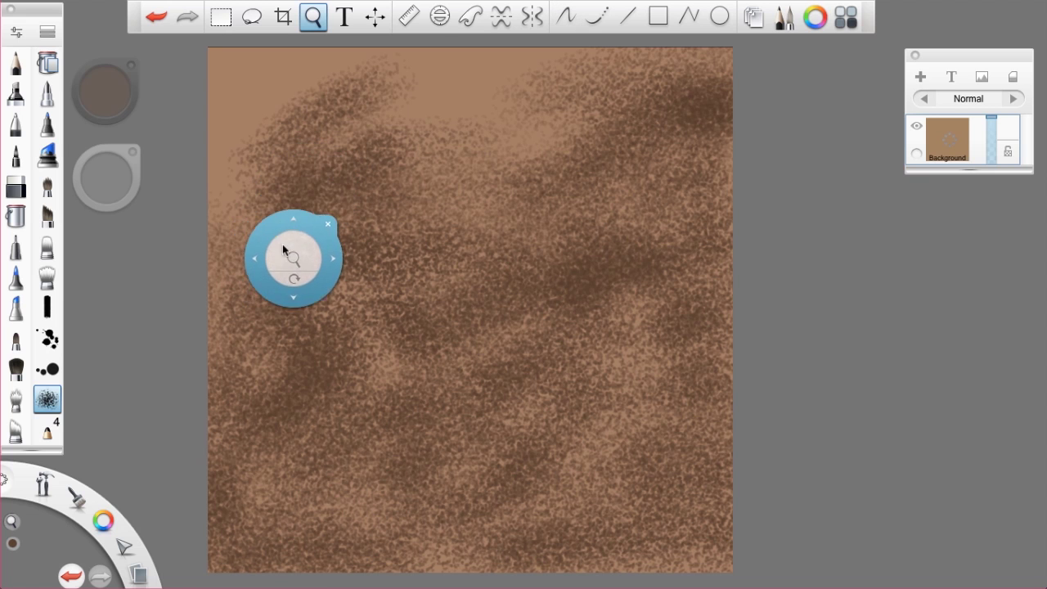
pyautogui.moveTo(283, 310); pyautogui.dragTo(494, 274)
pyautogui.moveTo(401, 250); pyautogui.dragTo(687, 401)
pyautogui.moveTo(440, 202); pyautogui.dragTo(467, 397)
pyautogui.hotkey('ctrl', 'z')
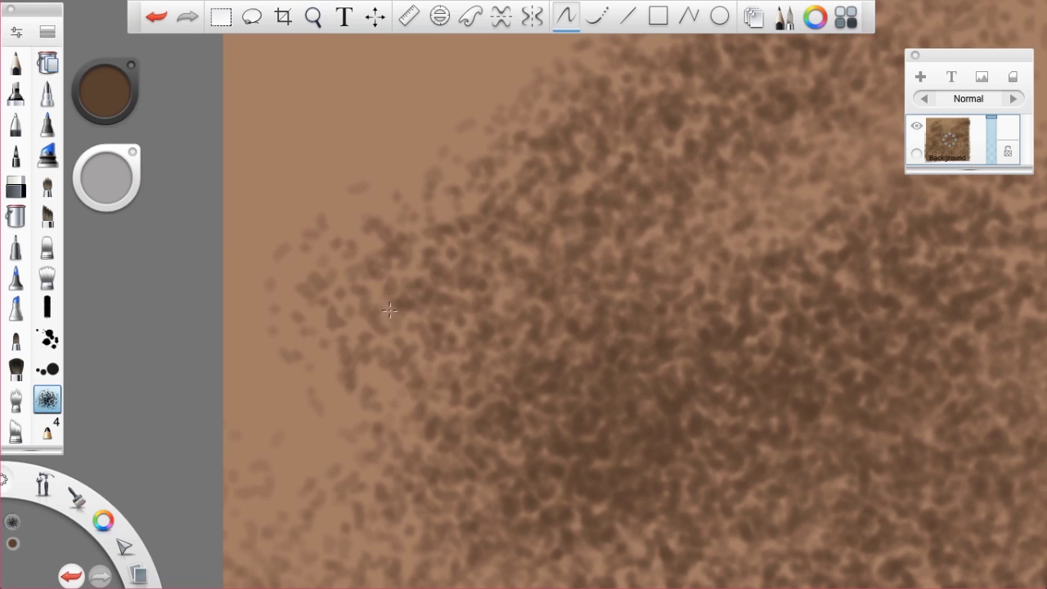
# Step: Sample an intermediate reddish brown from the speckled edge of the canvas as the brush colour
pyautogui.press('alt')
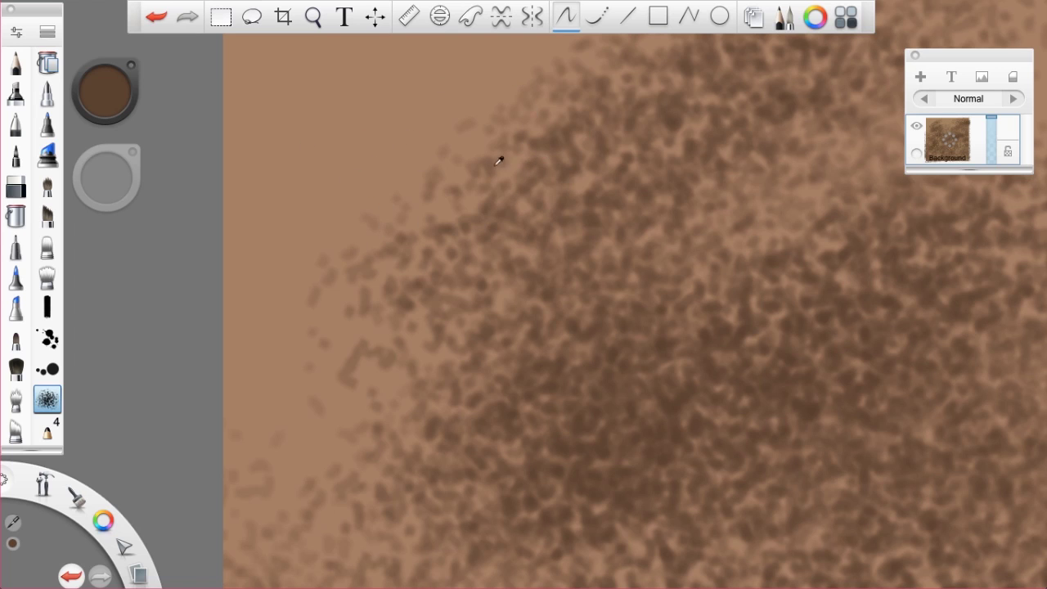
pyautogui.click(372, 215)
pyautogui.moveTo(585, 214)
pyautogui.mouseDown()
pyautogui.moveTo(540, 284)
pyautogui.moveTo(490, 413)
pyautogui.moveTo(522, 314)
pyautogui.moveTo(495, 376)
pyautogui.mouseUp()
# Step: Examine the speckled texture at several zoom levels and canvas positions
pyautogui.press('space')
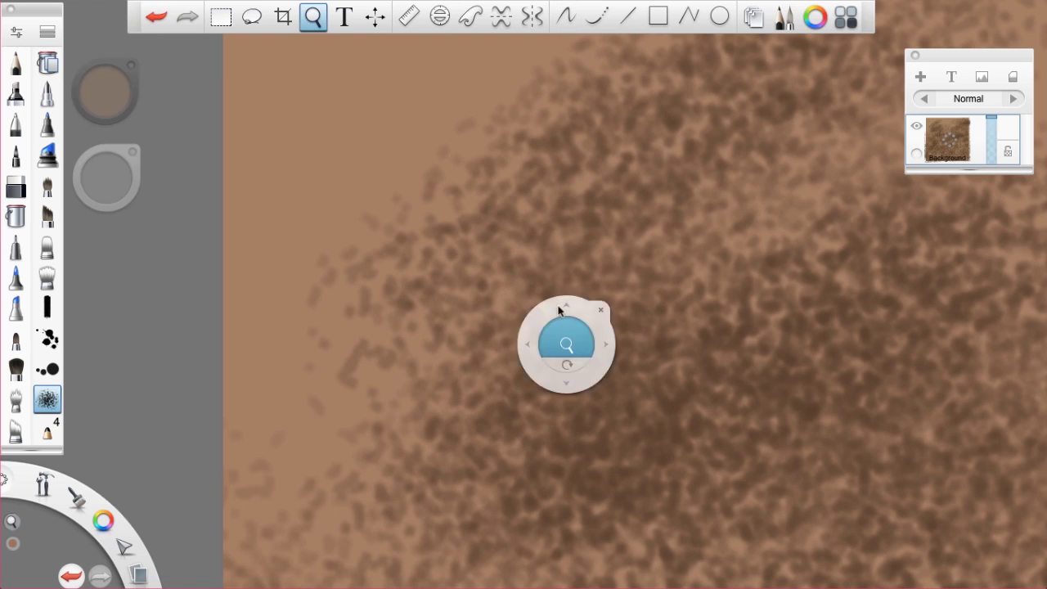
pyautogui.moveTo(570, 331); pyautogui.dragTo(491, 233)
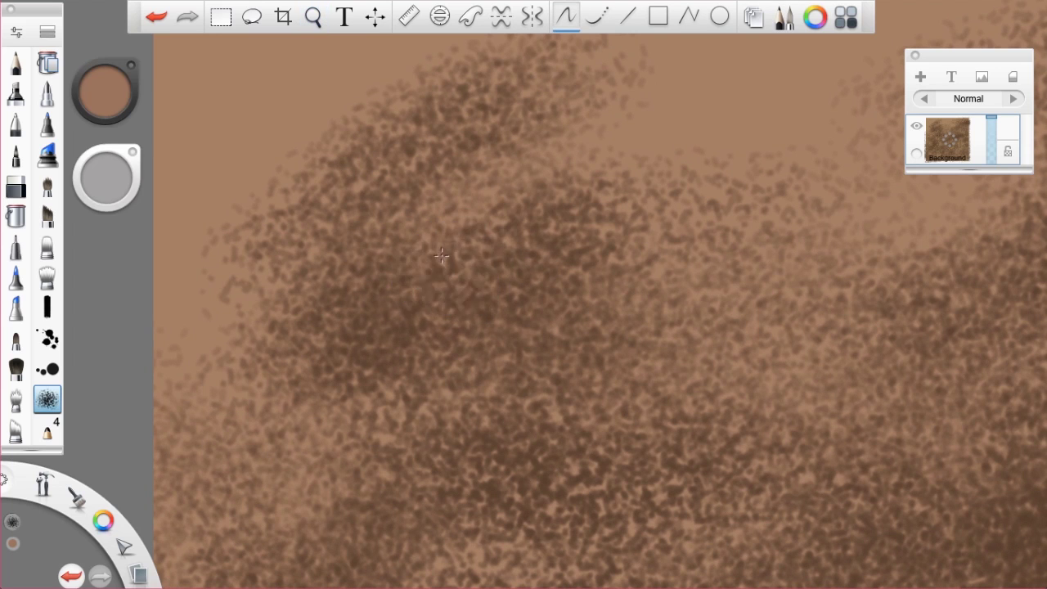
pyautogui.press('space')
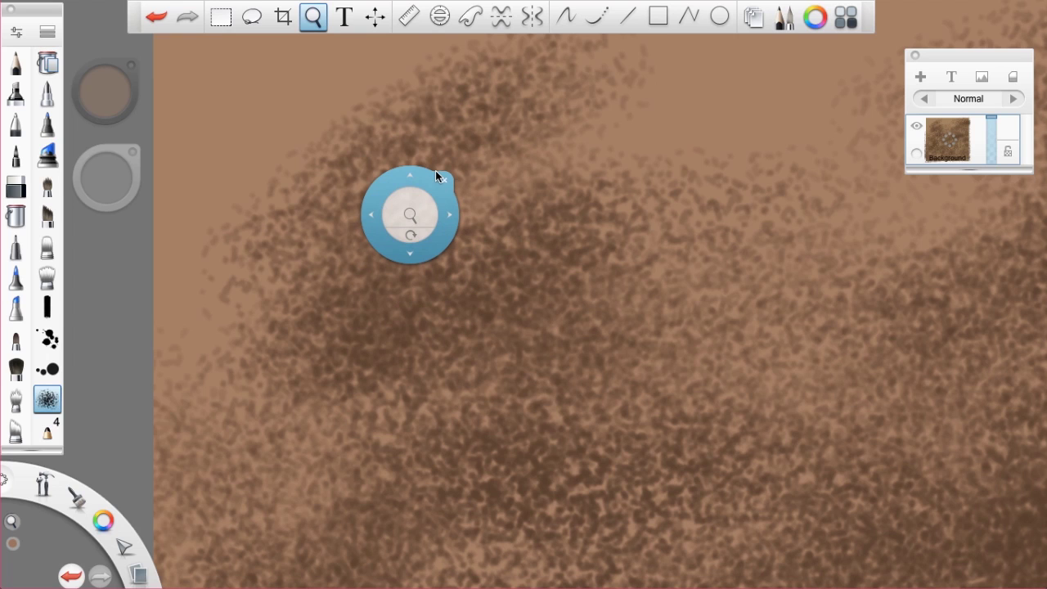
pyautogui.moveTo(190, 196); pyautogui.dragTo(559, 250)
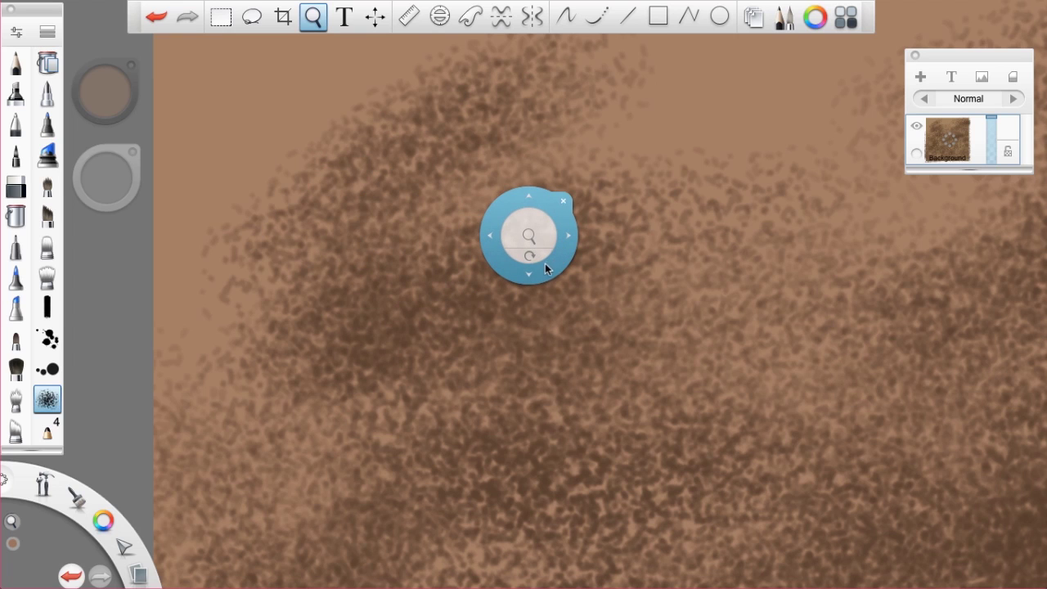
pyautogui.moveTo(560, 264); pyautogui.dragTo(358, 251)
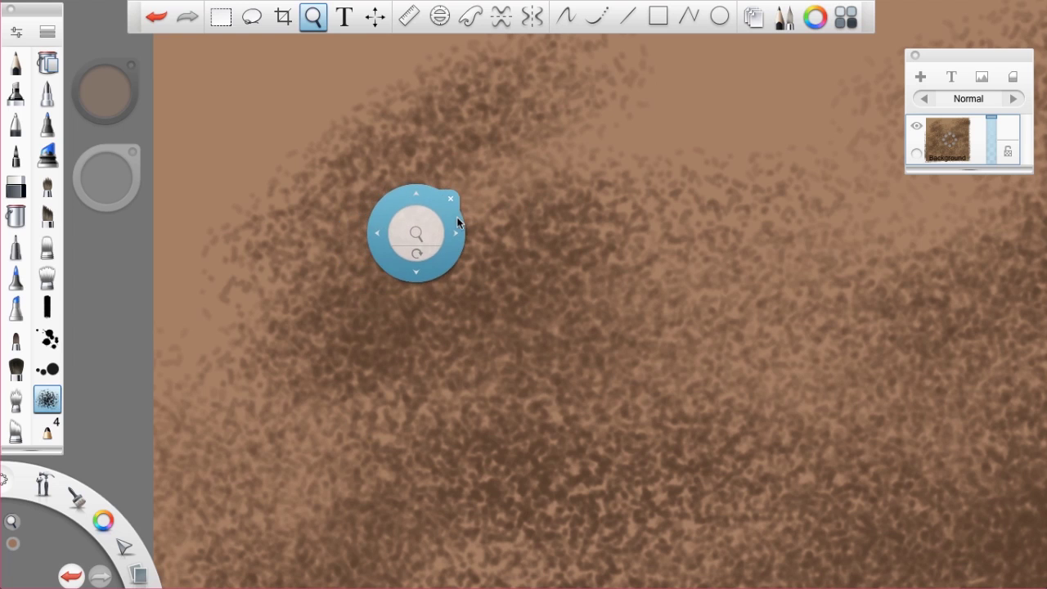
pyautogui.moveTo(555, 267); pyautogui.dragTo(445, 208)
pyautogui.click(458, 283)
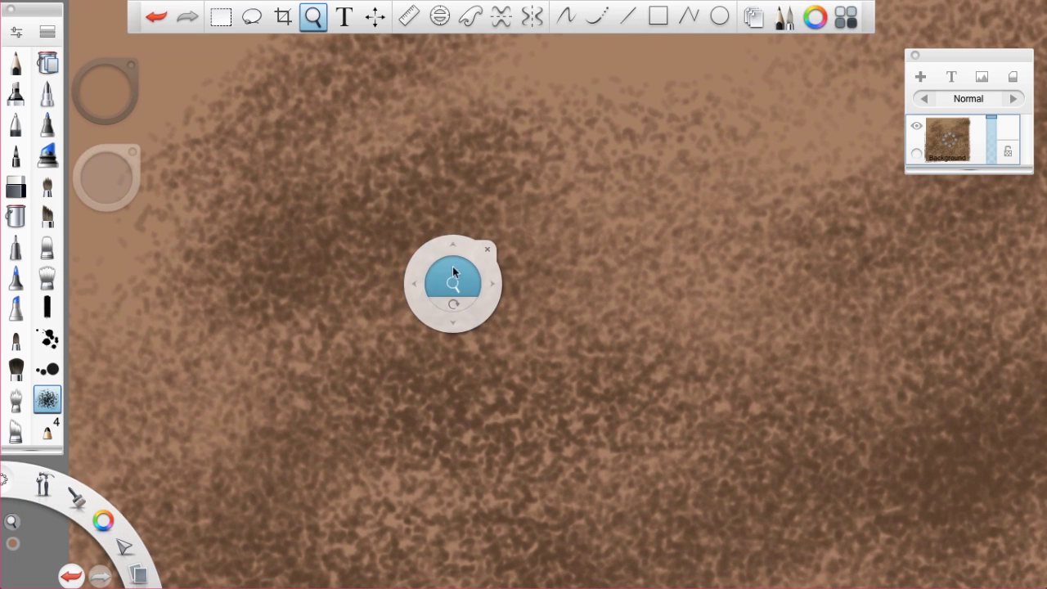
pyautogui.moveTo(453, 280); pyautogui.dragTo(387, 329)
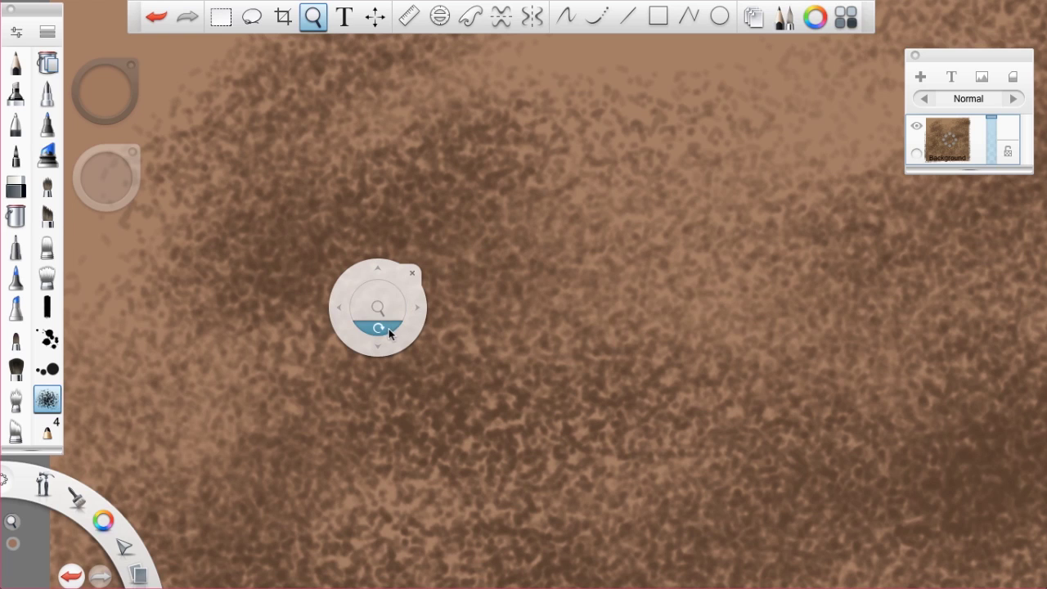
pyautogui.moveTo(377, 329)
pyautogui.mouseDown()
pyautogui.moveTo(479, 292)
pyautogui.moveTo(607, 278)
pyautogui.moveTo(463, 287)
pyautogui.moveTo(385, 350)
pyautogui.moveTo(446, 394)
pyautogui.moveTo(404, 372)
pyautogui.moveTo(369, 328)
pyautogui.mouseUp()
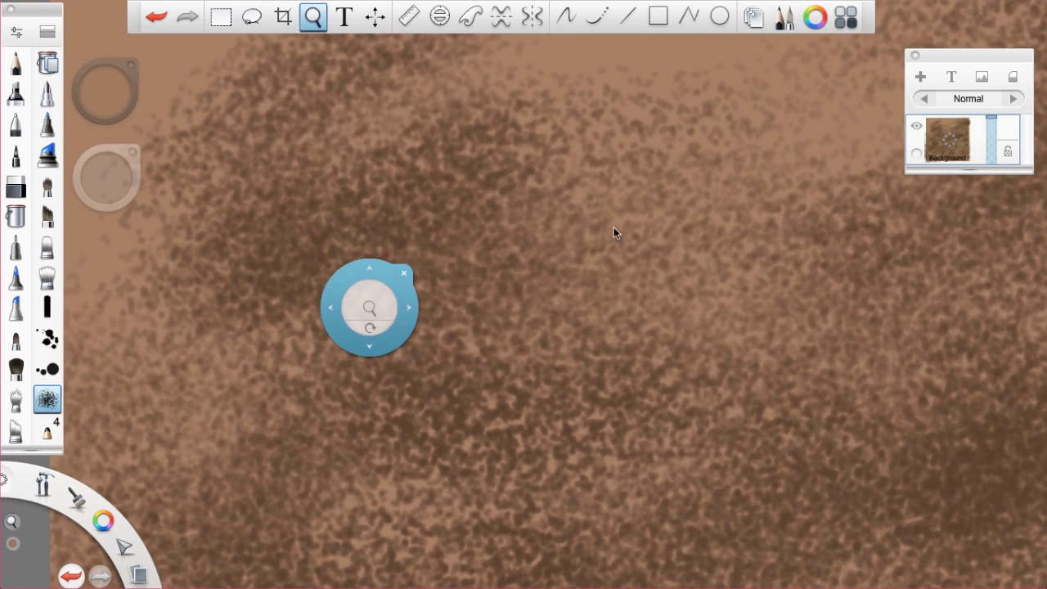
pyautogui.moveTo(559, 254)
pyautogui.mouseDown()
pyautogui.moveTo(468, 271)
pyautogui.moveTo(541, 287)
pyautogui.moveTo(469, 300)
pyautogui.moveTo(528, 288)
pyautogui.moveTo(497, 292)
pyautogui.mouseUp()
pyautogui.press('space')
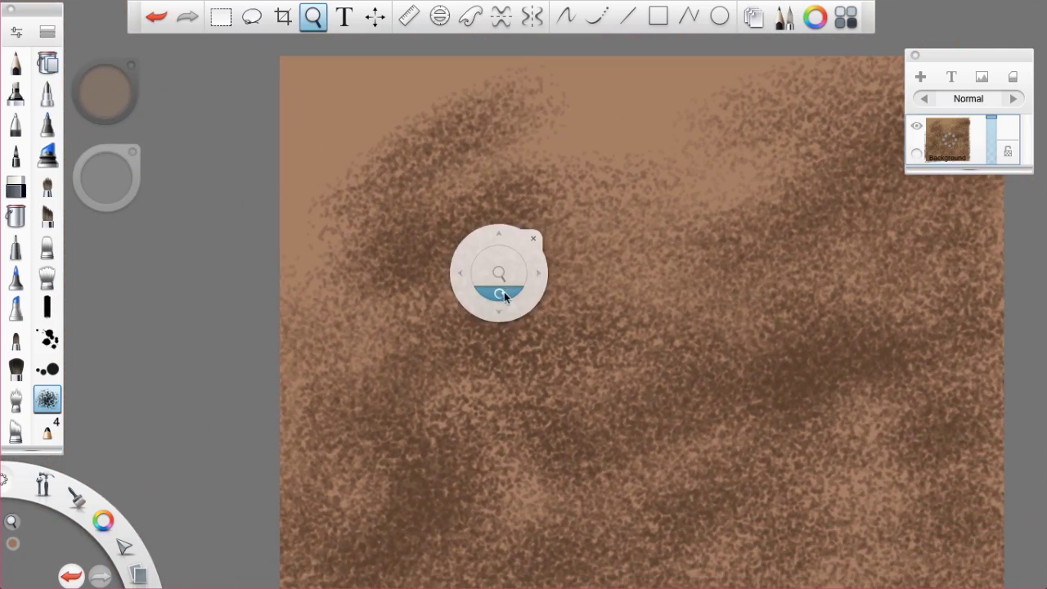
pyautogui.moveTo(549, 319); pyautogui.dragTo(426, 349)
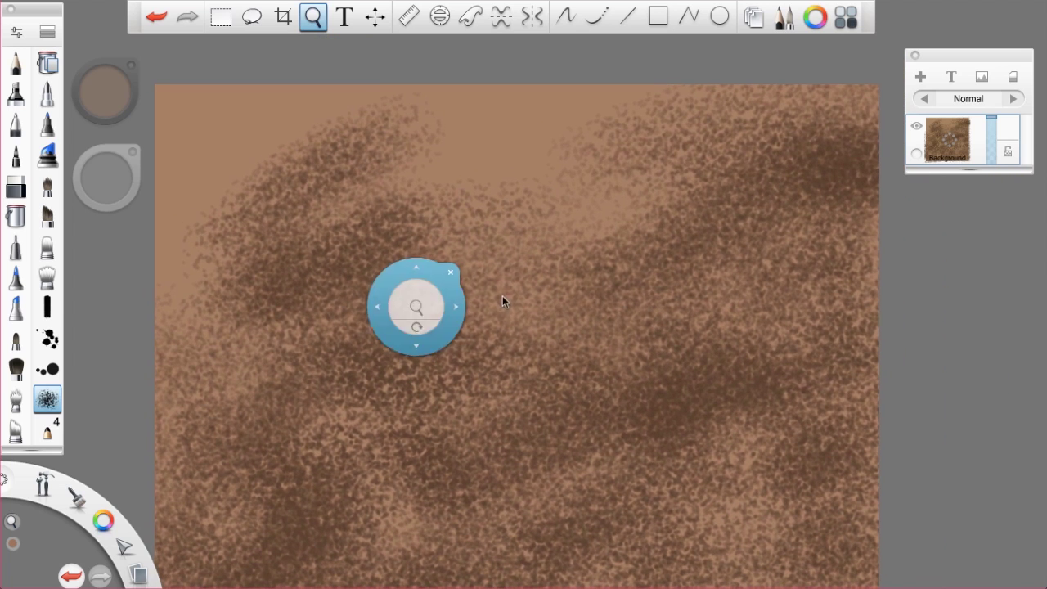
pyautogui.press('space')
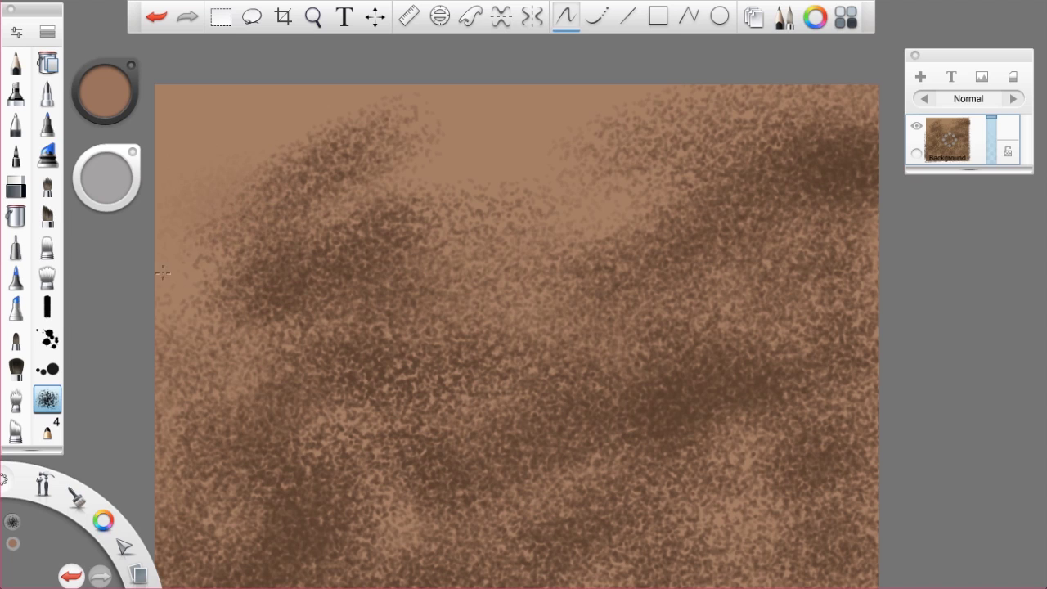
# Step: Blend the dark speckles by painting the sampled intermediate brown over the upper and middle areas of the canvas
pyautogui.moveTo(236, 299); pyautogui.dragTo(296, 313)
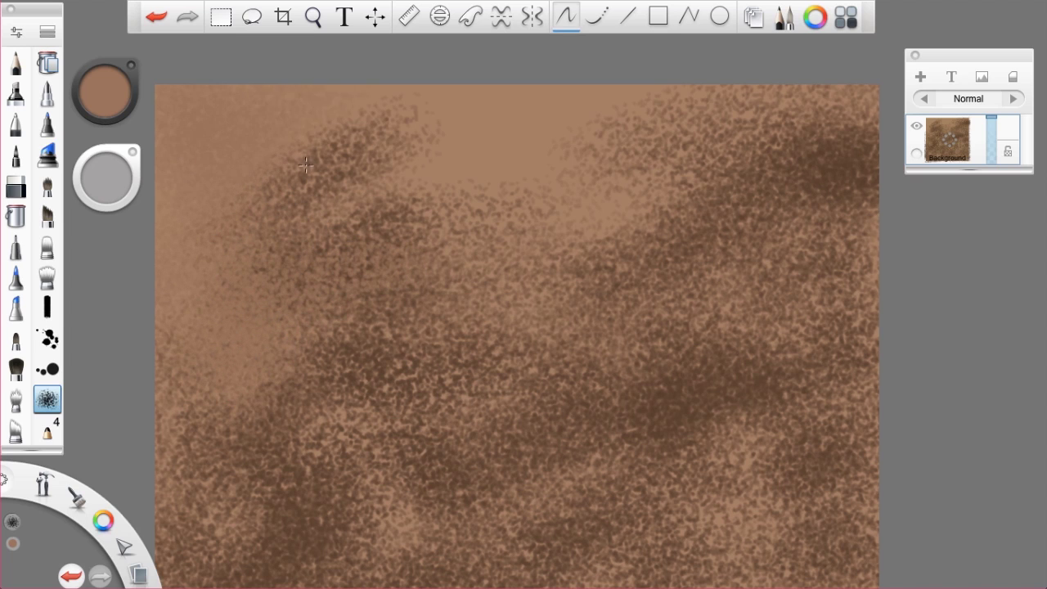
pyautogui.moveTo(401, 187); pyautogui.dragTo(450, 135)
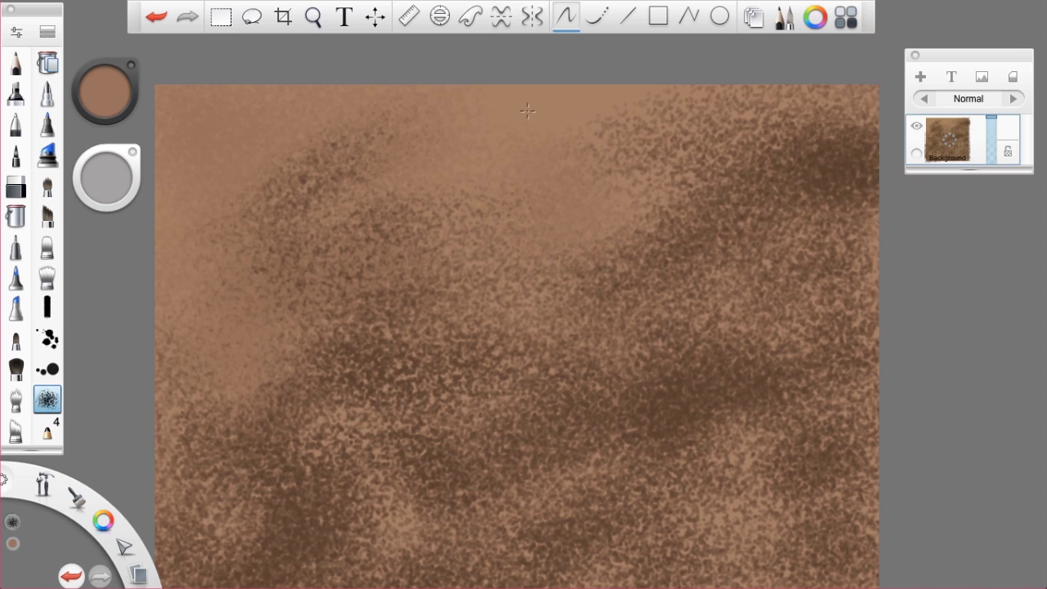
pyautogui.moveTo(760, 147)
pyautogui.mouseDown()
pyautogui.moveTo(744, 214)
pyautogui.moveTo(432, 327)
pyautogui.mouseUp()
pyautogui.moveTo(465, 413)
pyautogui.mouseDown()
pyautogui.moveTo(336, 438)
pyautogui.moveTo(382, 499)
pyautogui.moveTo(277, 481)
pyautogui.moveTo(199, 447)
pyautogui.moveTo(191, 377)
pyautogui.moveTo(362, 360)
pyautogui.moveTo(447, 381)
pyautogui.moveTo(349, 293)
pyautogui.mouseUp()
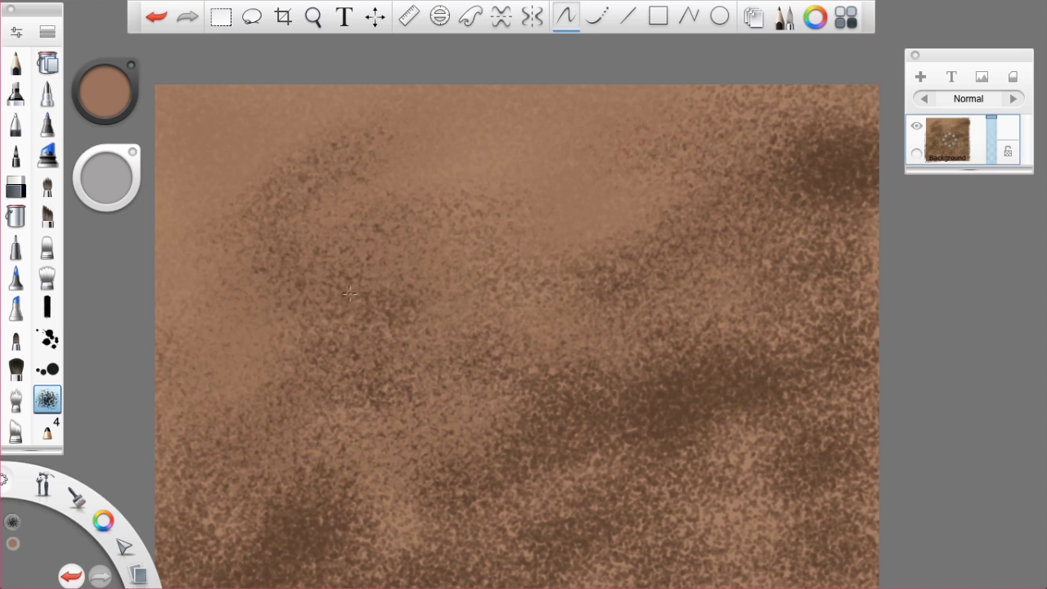
pyautogui.moveTo(777, 146); pyautogui.dragTo(818, 190)
pyautogui.press('space')
pyautogui.moveTo(551, 424)
pyautogui.mouseDown()
pyautogui.moveTo(557, 248)
pyautogui.moveTo(494, 186)
pyautogui.moveTo(465, 226)
pyautogui.mouseUp()
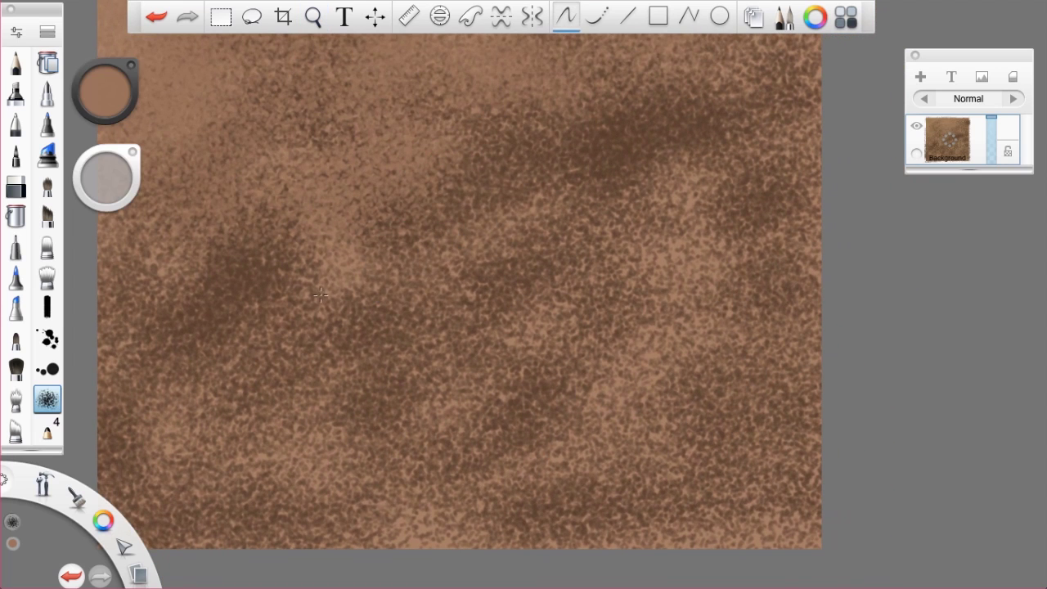
pyautogui.press('space')
pyautogui.moveTo(612, 231); pyautogui.dragTo(661, 346)
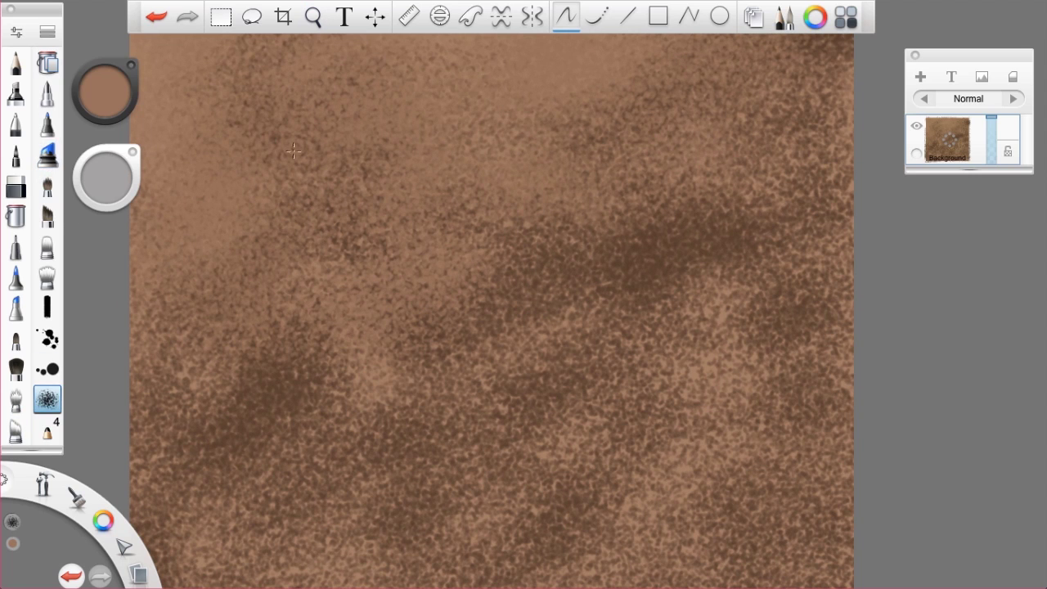
# Step: Choose the dark streaky bristle brush and darken the brush colour to a very dark brown
pyautogui.click(47, 307)
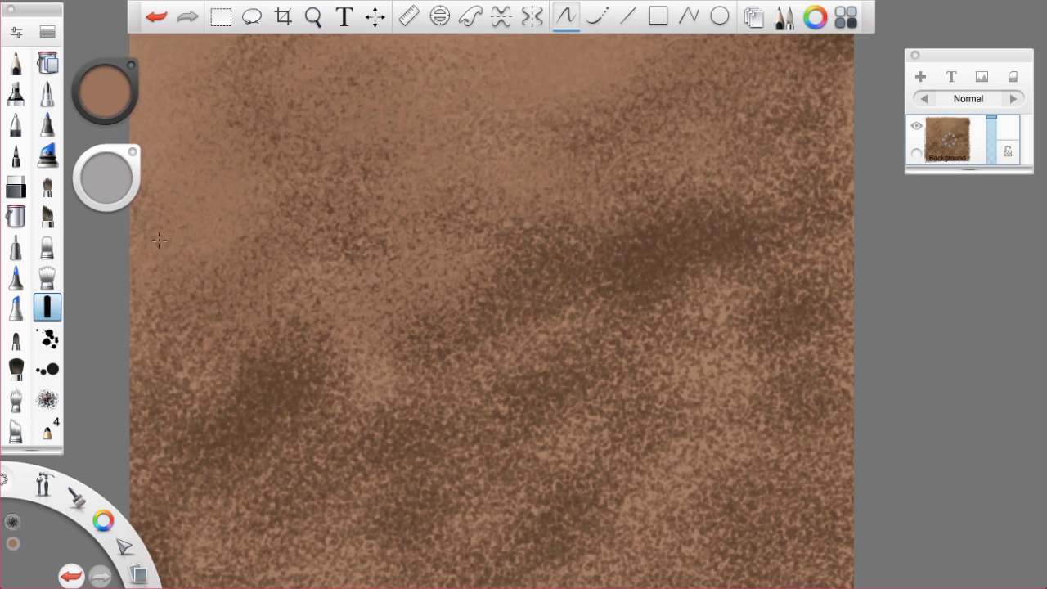
pyautogui.moveTo(96, 164); pyautogui.dragTo(205, 154)
pyautogui.moveTo(410, 129); pyautogui.dragTo(474, 124)
pyautogui.click(18, 542)
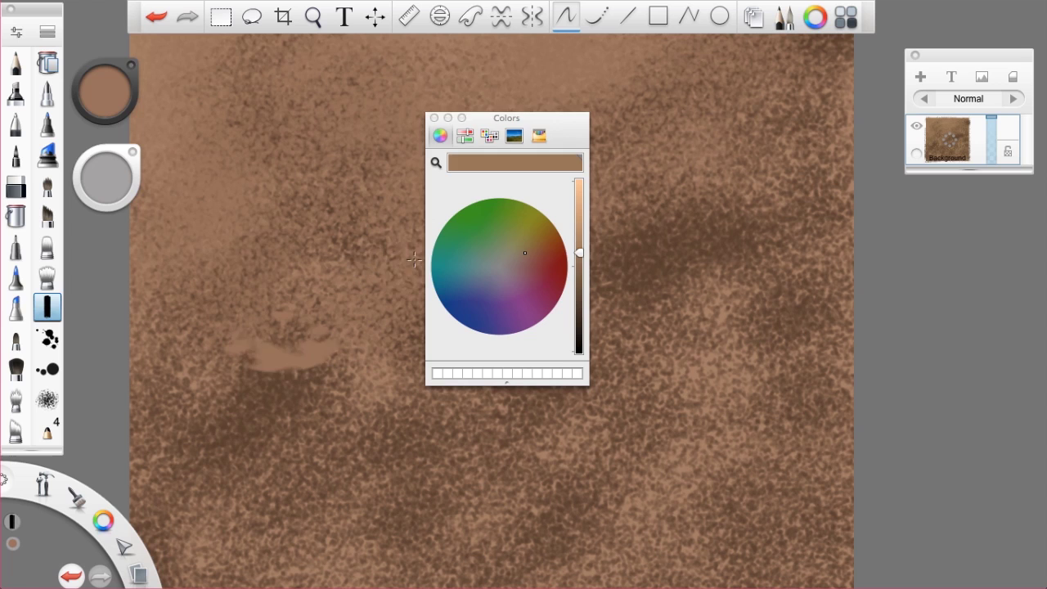
pyautogui.moveTo(581, 250); pyautogui.dragTo(582, 318)
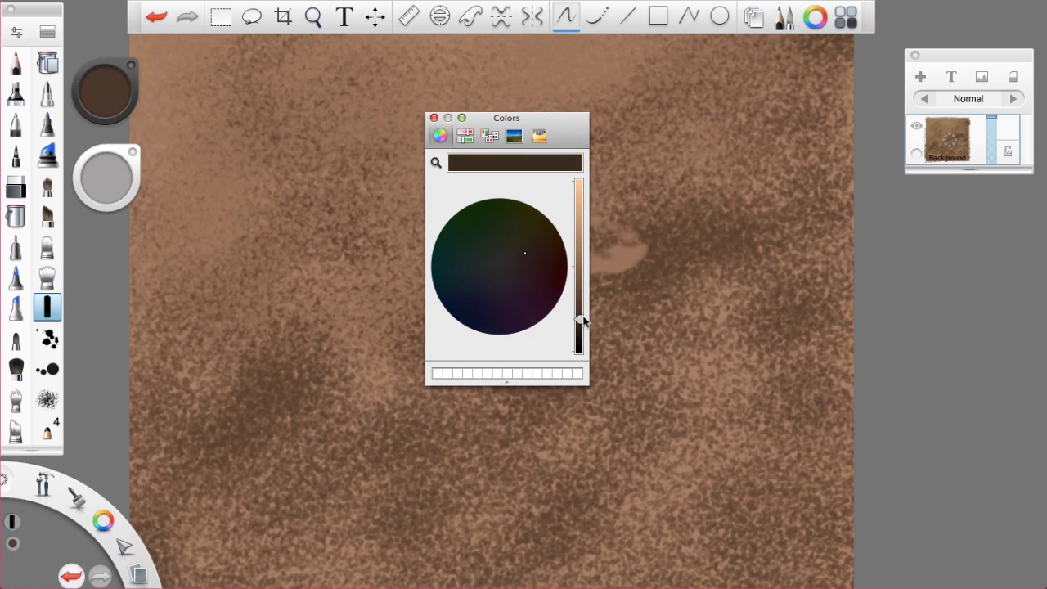
# Step: Try a broad very dark brown patch on the upper part of the speckled canvas, undo it, and close the colour picker
pyautogui.moveTo(322, 116); pyautogui.dragTo(245, 226)
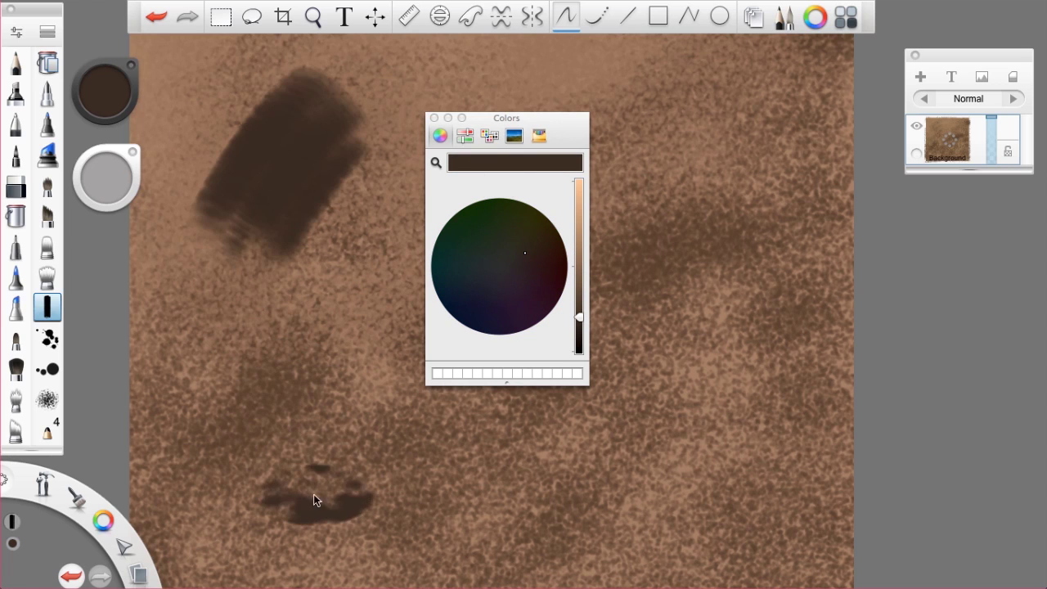
pyautogui.press('super+z')
pyautogui.press('super+z')
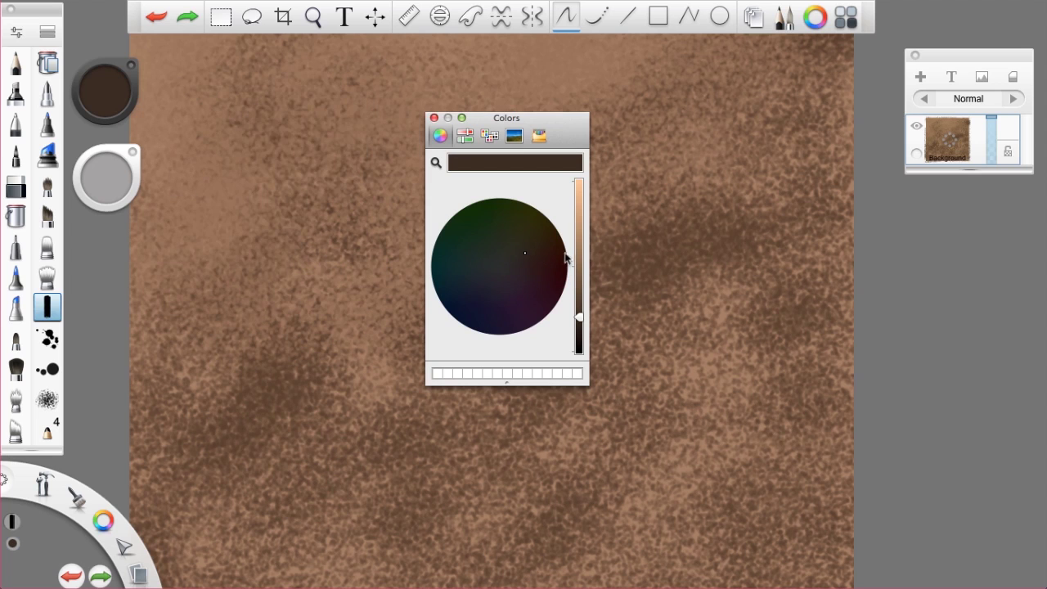
pyautogui.click(434, 119)
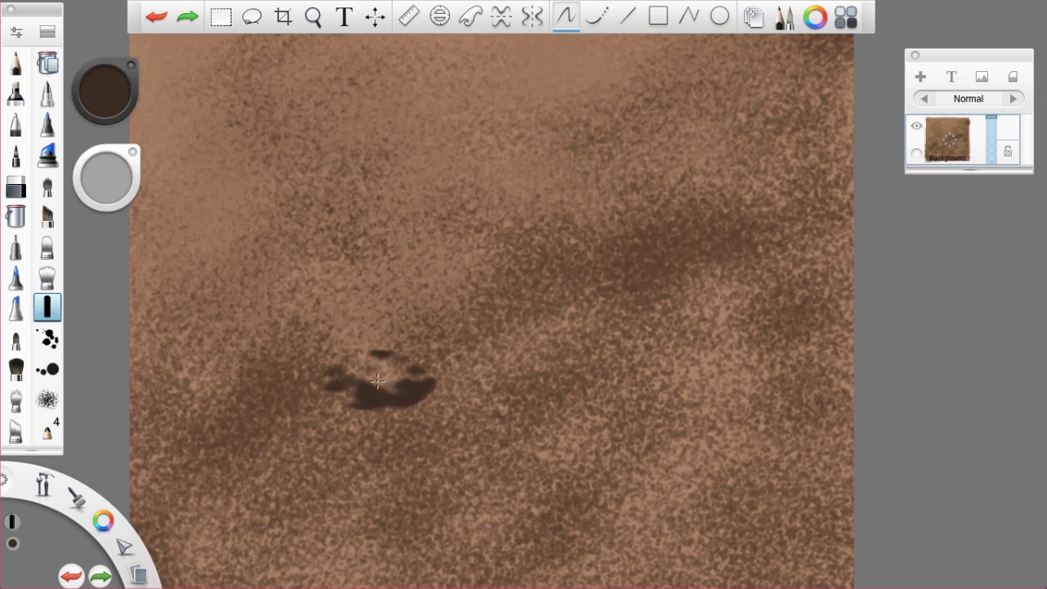
pyautogui.moveTo(371, 378); pyautogui.dragTo(342, 377)
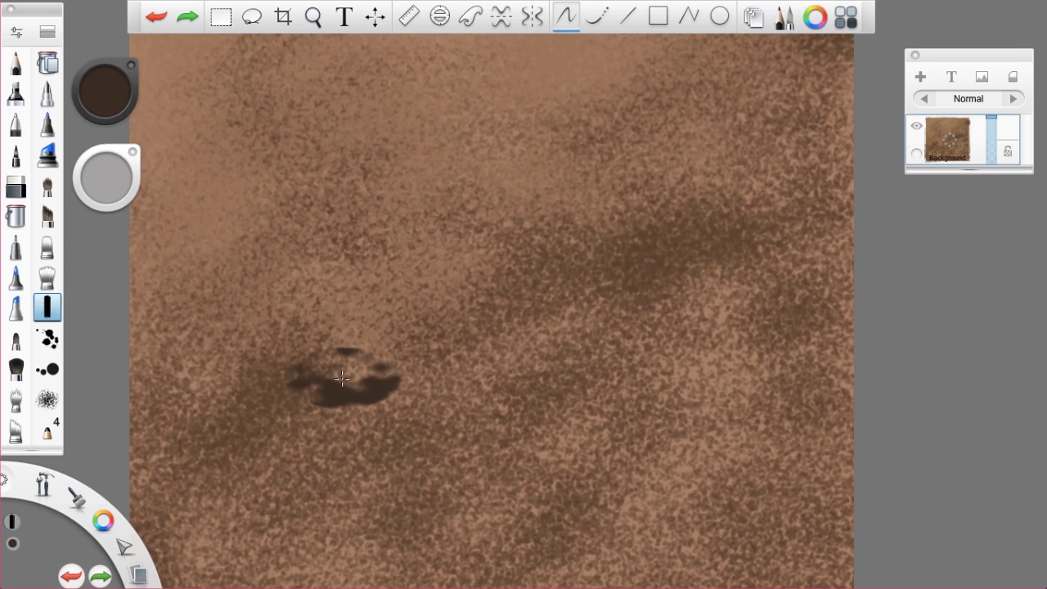
# Step: Save the painting as Frank1.tif in TIFF format
pyautogui.press('super+s')
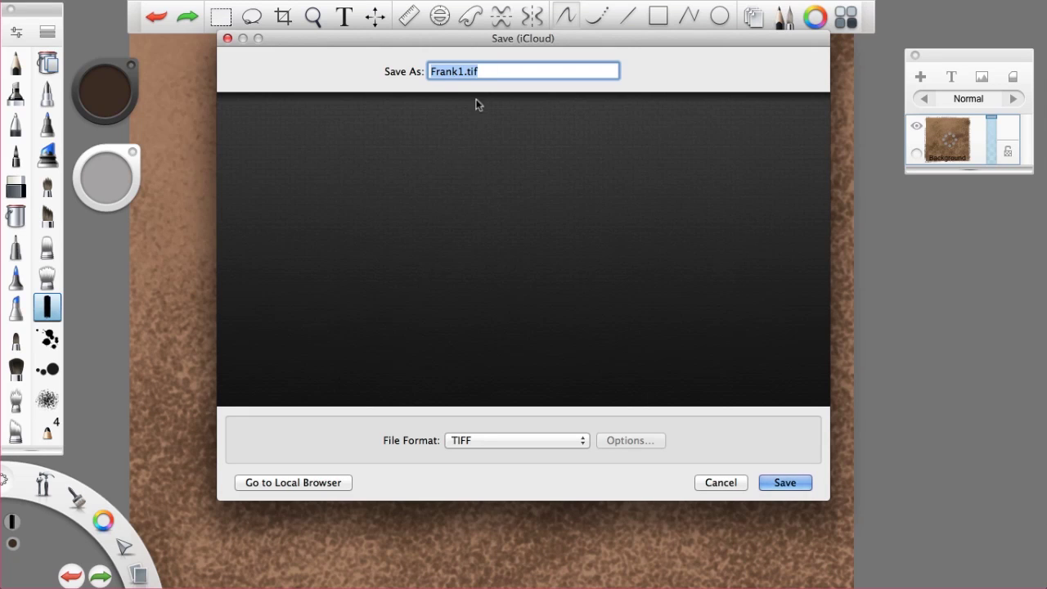
pyautogui.click(785, 483)
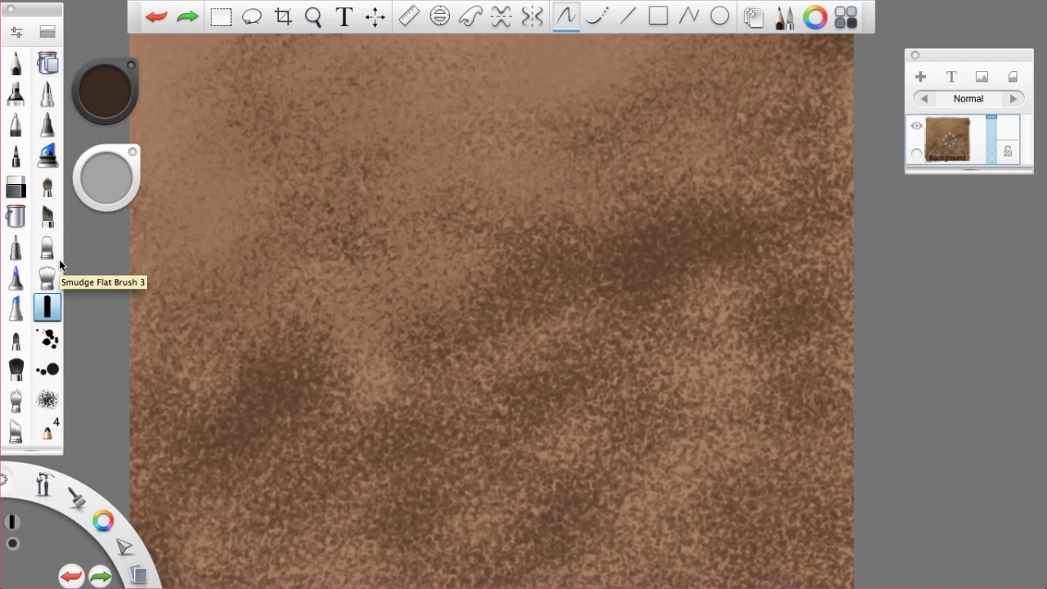
pyautogui.hotkey('ctrl', 'z')
pyautogui.click(219, 177)
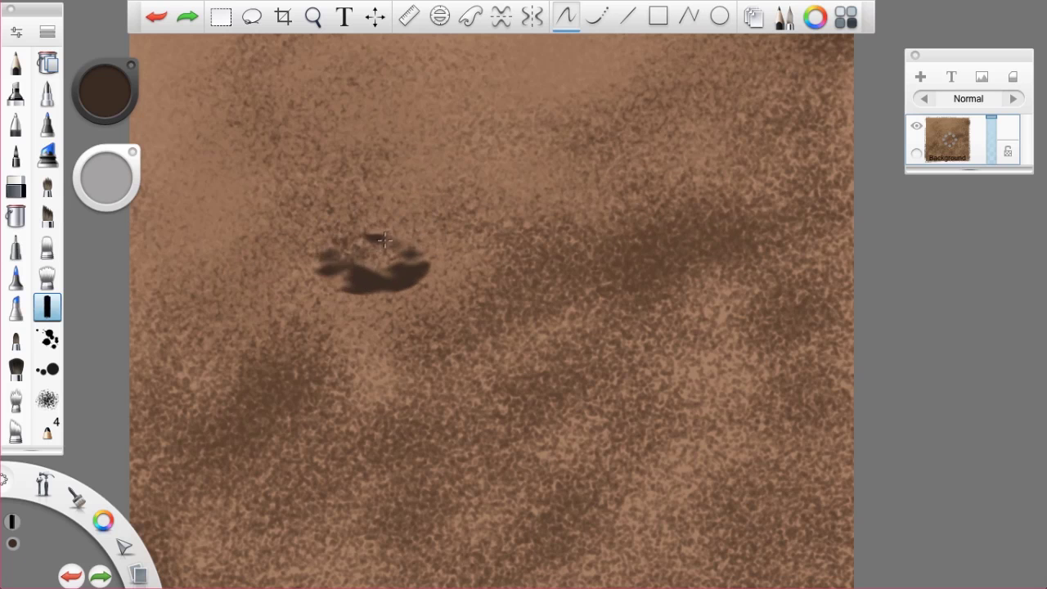
# Step: Switch to the splatter brush and paint a few very dark brown dabs just off the canvas centre
pyautogui.press('space')
pyautogui.moveTo(396, 414)
pyautogui.mouseDown()
pyautogui.moveTo(401, 327)
pyautogui.moveTo(375, 327)
pyautogui.moveTo(362, 312)
pyautogui.mouseUp()
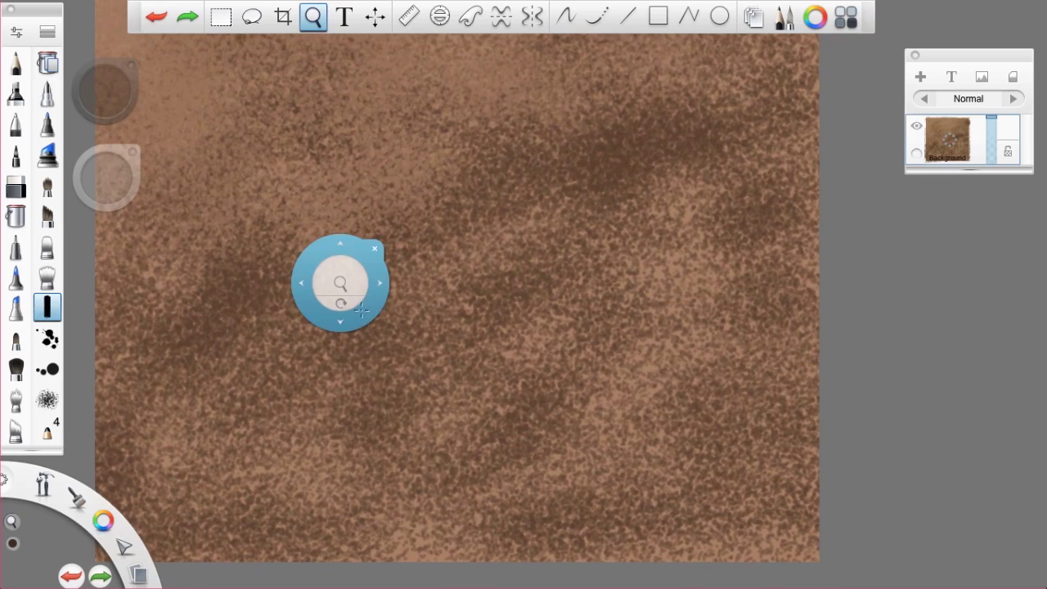
pyautogui.click(361, 311)
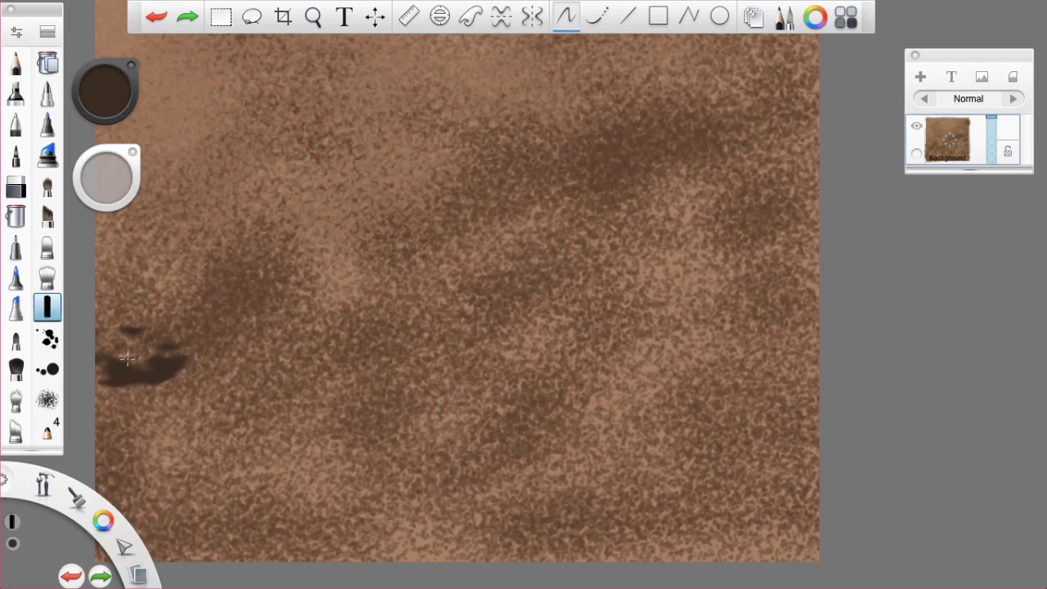
pyautogui.click(46, 338)
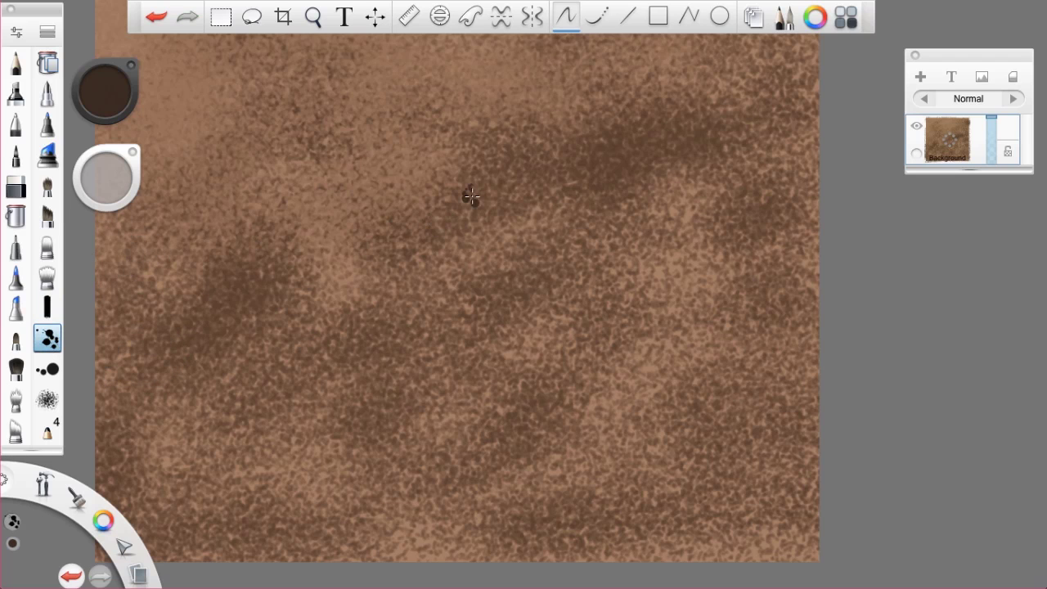
pyautogui.moveTo(391, 204)
pyautogui.mouseDown()
pyautogui.moveTo(360, 232)
pyautogui.moveTo(359, 287)
pyautogui.mouseUp()
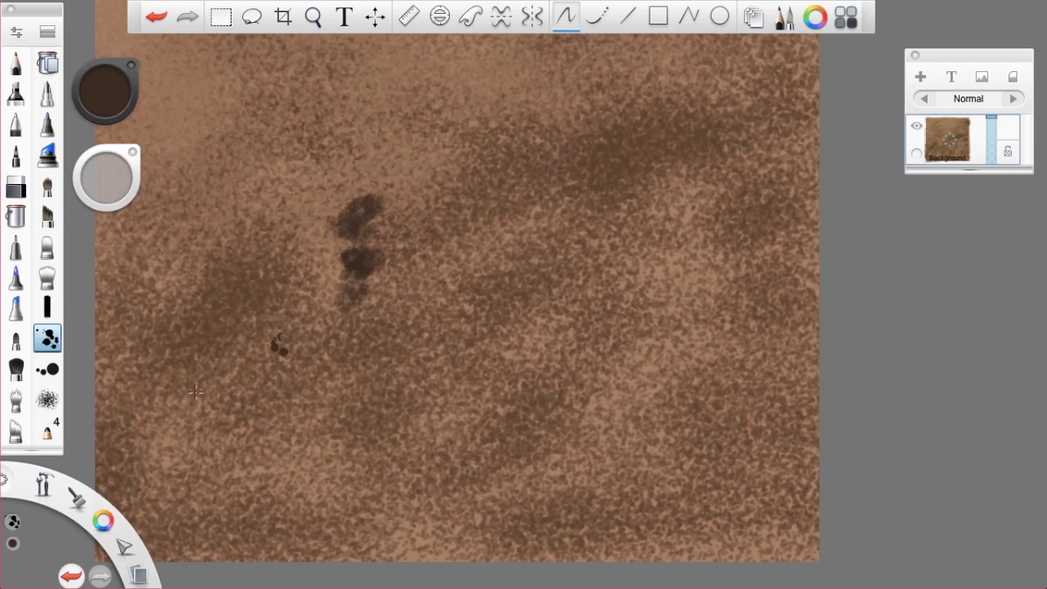
pyautogui.moveTo(141, 181); pyautogui.dragTo(327, 148)
pyautogui.click(312, 374)
pyautogui.hotkey('ctrl', 'z')
# Step: Paint a dark brown splatter stroke running diagonally from the central dabs up towards the canvas's upper right
pyautogui.press('space')
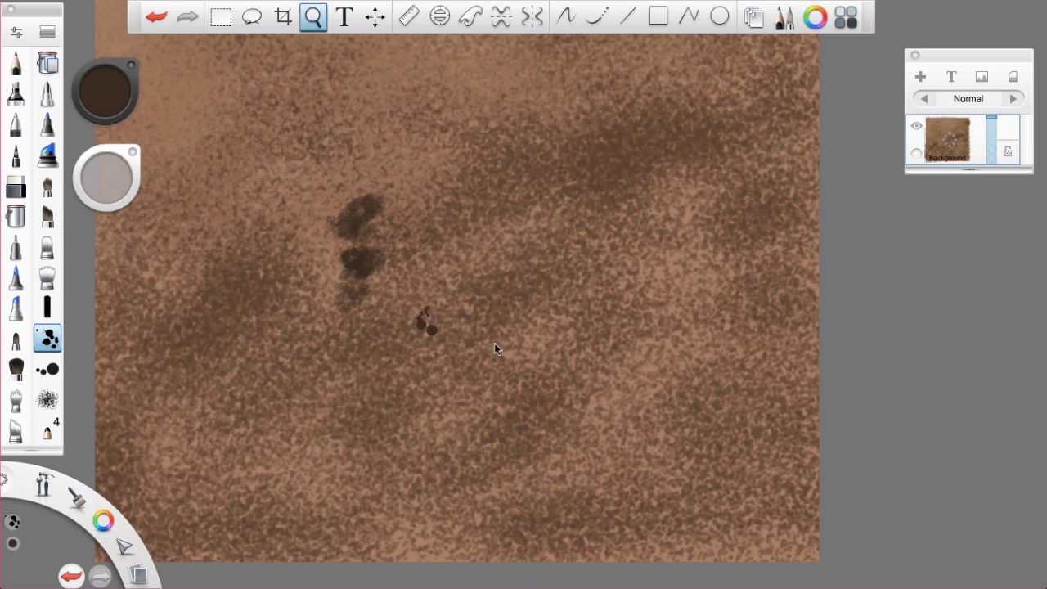
pyautogui.moveTo(467, 326); pyautogui.dragTo(412, 322)
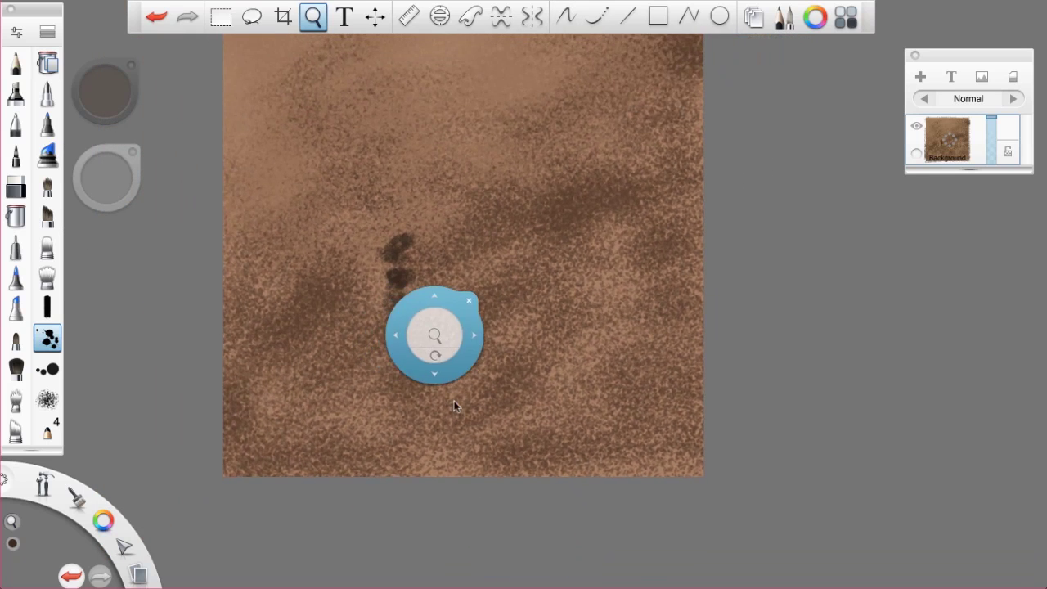
pyautogui.moveTo(455, 400); pyautogui.dragTo(436, 424)
pyautogui.moveTo(393, 271)
pyautogui.mouseDown()
pyautogui.moveTo(466, 177)
pyautogui.moveTo(462, 189)
pyautogui.moveTo(480, 87)
pyautogui.moveTo(542, 64)
pyautogui.mouseUp()
pyautogui.moveTo(476, 85)
pyautogui.mouseDown()
pyautogui.moveTo(509, 80)
pyautogui.moveTo(524, 64)
pyautogui.moveTo(602, 56)
pyautogui.mouseUp()
pyautogui.press('space')
pyautogui.moveTo(437, 314); pyautogui.dragTo(429, 430)
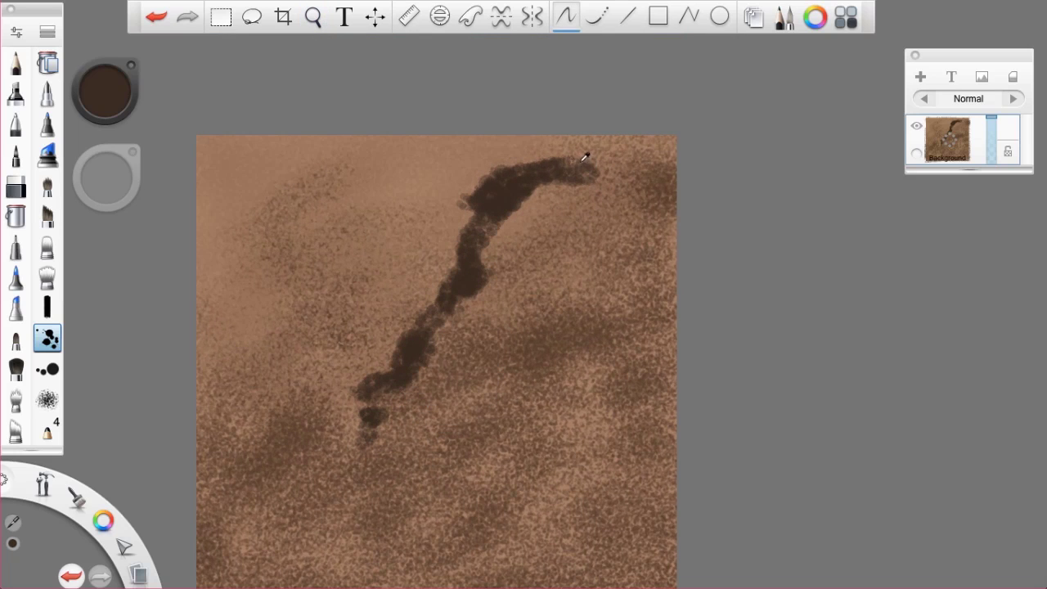
# Step: Sample dark browns from the painted stroke and widen it into a thick diagonal band across the canvas
pyautogui.keyDown('alt'); pyautogui.click(584, 156); pyautogui.keyUp('alt')
pyautogui.moveTo(585, 156)
pyautogui.mouseDown()
pyautogui.moveTo(566, 186)
pyautogui.moveTo(544, 178)
pyautogui.moveTo(494, 260)
pyautogui.moveTo(525, 192)
pyautogui.moveTo(553, 166)
pyautogui.moveTo(536, 169)
pyautogui.moveTo(524, 203)
pyautogui.moveTo(502, 212)
pyautogui.moveTo(499, 270)
pyautogui.moveTo(552, 173)
pyautogui.moveTo(546, 161)
pyautogui.moveTo(616, 167)
pyautogui.moveTo(586, 150)
pyautogui.moveTo(598, 135)
pyautogui.moveTo(631, 137)
pyautogui.moveTo(617, 189)
pyautogui.moveTo(547, 229)
pyautogui.moveTo(554, 205)
pyautogui.moveTo(478, 340)
pyautogui.moveTo(501, 304)
pyautogui.moveTo(524, 314)
pyautogui.moveTo(523, 275)
pyautogui.moveTo(471, 343)
pyautogui.mouseUp()
pyautogui.keyDown('alt'); pyautogui.click(528, 185); pyautogui.keyUp('alt')
pyautogui.moveTo(434, 380)
pyautogui.mouseDown()
pyautogui.moveTo(441, 393)
pyautogui.moveTo(343, 445)
pyautogui.moveTo(246, 523)
pyautogui.moveTo(312, 465)
pyautogui.mouseUp()
pyautogui.keyDown('alt'); pyautogui.click(403, 368); pyautogui.keyUp('alt')
pyautogui.moveTo(392, 390)
pyautogui.mouseDown()
pyautogui.moveTo(352, 421)
pyautogui.moveTo(346, 456)
pyautogui.moveTo(261, 534)
pyautogui.moveTo(204, 552)
pyautogui.moveTo(221, 503)
pyautogui.moveTo(322, 487)
pyautogui.moveTo(253, 475)
pyautogui.moveTo(333, 477)
pyautogui.moveTo(429, 413)
pyautogui.moveTo(462, 338)
pyautogui.moveTo(499, 319)
pyautogui.moveTo(523, 262)
pyautogui.moveTo(530, 203)
pyautogui.moveTo(565, 164)
pyautogui.moveTo(614, 145)
pyautogui.moveTo(646, 188)
pyautogui.moveTo(663, 238)
pyautogui.moveTo(564, 359)
pyautogui.moveTo(560, 319)
pyautogui.moveTo(582, 285)
pyautogui.moveTo(526, 367)
pyautogui.moveTo(550, 390)
pyautogui.moveTo(519, 413)
pyautogui.mouseUp()
# Step: Extend the underside of the dark brown band from the canvas's right edge down to its lower-left corner
pyautogui.press('space')
pyautogui.moveTo(412, 505)
pyautogui.mouseDown()
pyautogui.moveTo(459, 370)
pyautogui.moveTo(435, 415)
pyautogui.mouseUp()
pyautogui.moveTo(444, 373); pyautogui.dragTo(412, 279)
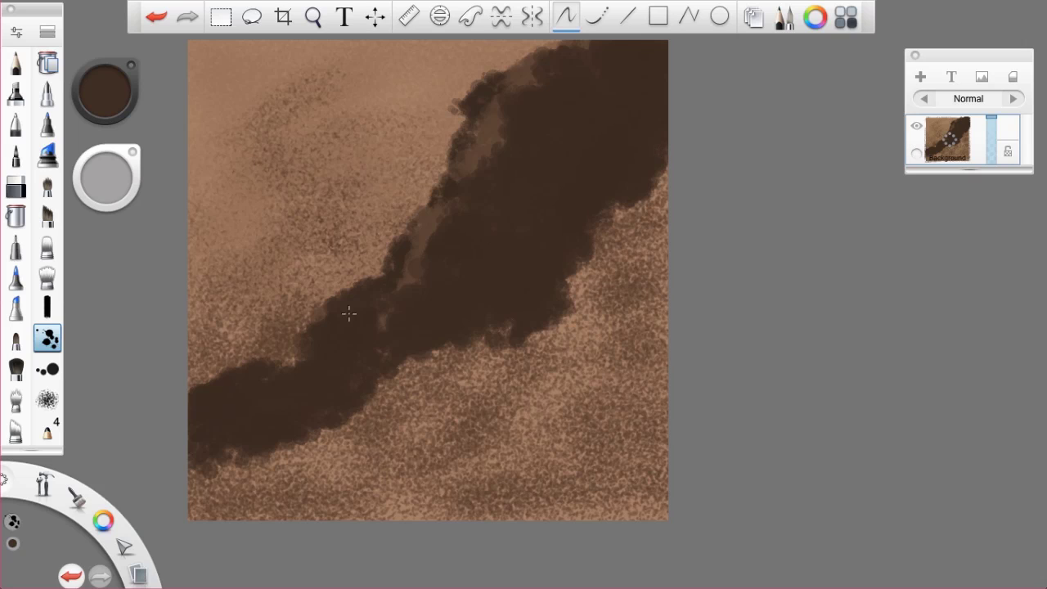
pyautogui.moveTo(577, 299)
pyautogui.mouseDown()
pyautogui.moveTo(624, 246)
pyautogui.moveTo(656, 181)
pyautogui.moveTo(638, 277)
pyautogui.moveTo(651, 294)
pyautogui.moveTo(568, 344)
pyautogui.moveTo(485, 350)
pyautogui.moveTo(372, 428)
pyautogui.moveTo(244, 494)
pyautogui.moveTo(216, 489)
pyautogui.moveTo(196, 507)
pyautogui.mouseUp()
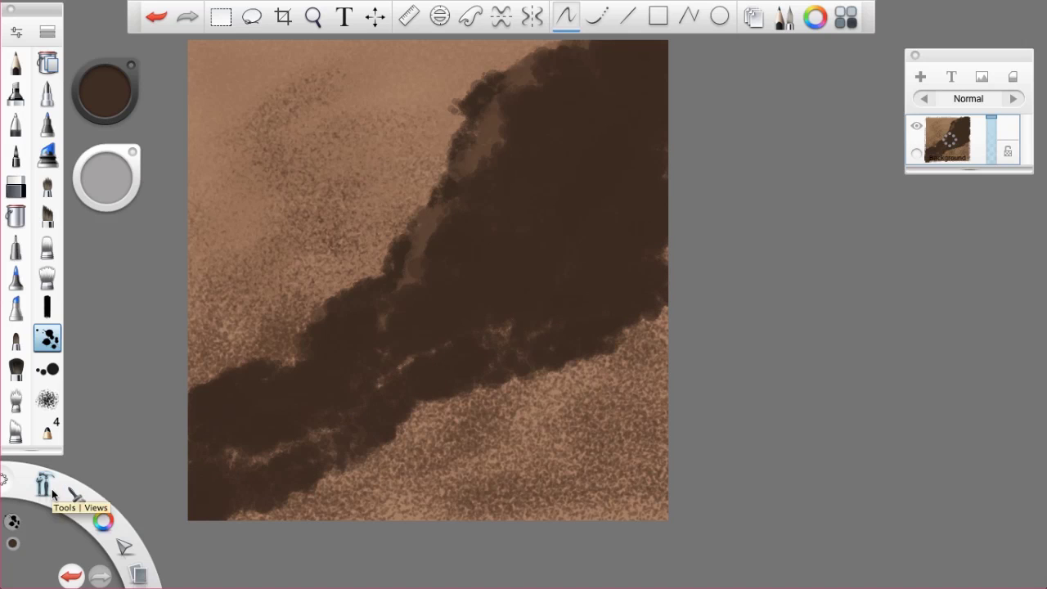
# Step: Darken the brush colour to a near-black brown and cover the lower-right part of the canvas with it
pyautogui.click(12, 543)
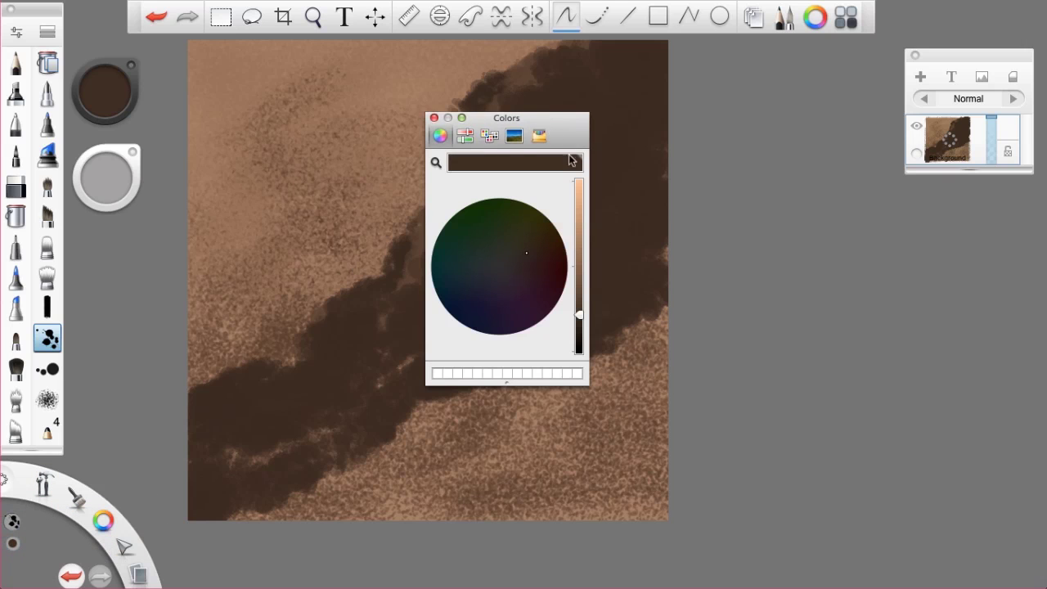
pyautogui.moveTo(580, 316); pyautogui.dragTo(581, 327)
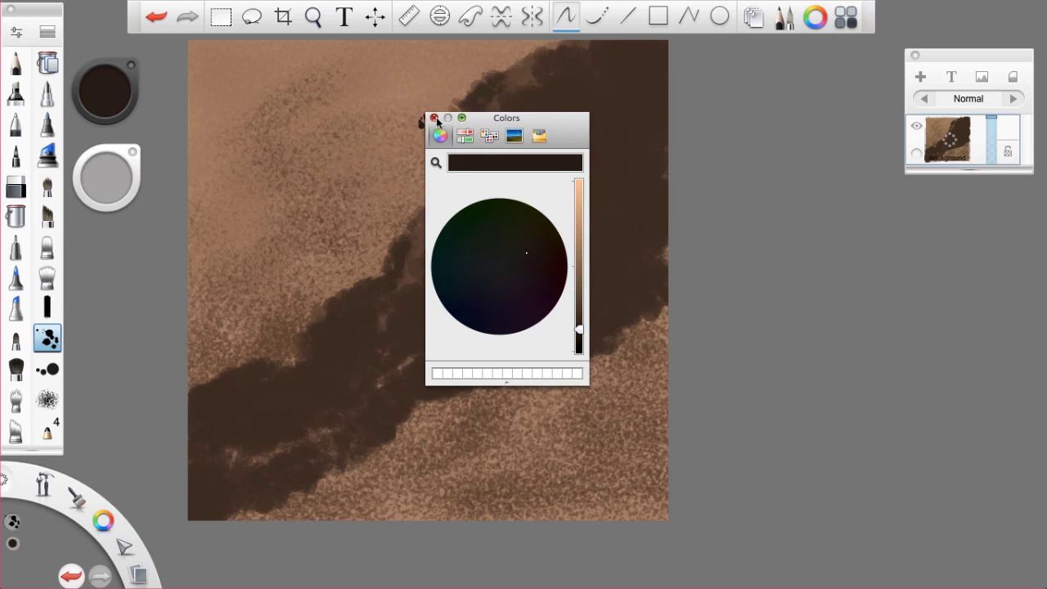
pyautogui.click(434, 118)
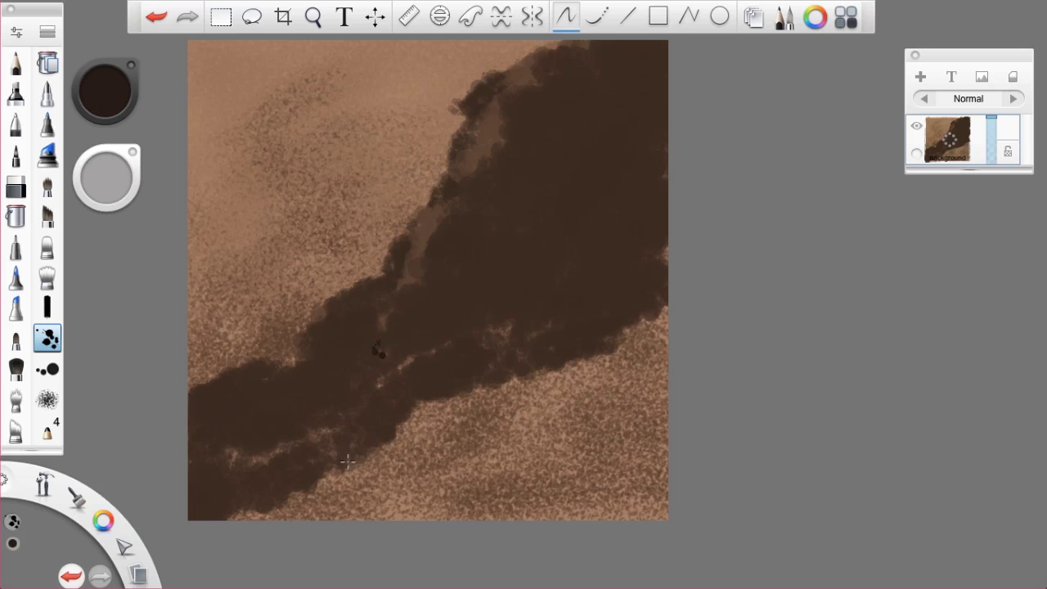
pyautogui.moveTo(325, 491)
pyautogui.mouseDown()
pyautogui.moveTo(255, 511)
pyautogui.moveTo(243, 498)
pyautogui.moveTo(321, 504)
pyautogui.moveTo(375, 494)
pyautogui.moveTo(323, 482)
pyautogui.moveTo(309, 439)
pyautogui.moveTo(275, 428)
pyautogui.moveTo(375, 398)
pyautogui.moveTo(432, 425)
pyautogui.moveTo(471, 412)
pyautogui.moveTo(517, 420)
pyautogui.moveTo(563, 350)
pyautogui.moveTo(473, 315)
pyautogui.moveTo(530, 356)
pyautogui.moveTo(532, 374)
pyautogui.moveTo(525, 315)
pyautogui.moveTo(601, 300)
pyautogui.moveTo(592, 328)
pyautogui.moveTo(602, 311)
pyautogui.moveTo(668, 299)
pyautogui.moveTo(663, 253)
pyautogui.moveTo(626, 237)
pyautogui.moveTo(652, 307)
pyautogui.moveTo(620, 384)
pyautogui.moveTo(635, 383)
pyautogui.moveTo(652, 340)
pyautogui.moveTo(637, 385)
pyautogui.moveTo(548, 402)
pyautogui.moveTo(418, 487)
pyautogui.moveTo(398, 474)
pyautogui.moveTo(465, 508)
pyautogui.moveTo(445, 523)
pyautogui.moveTo(473, 520)
pyautogui.moveTo(522, 465)
pyautogui.moveTo(517, 511)
pyautogui.moveTo(496, 467)
pyautogui.moveTo(562, 474)
pyautogui.moveTo(587, 508)
pyautogui.moveTo(578, 496)
pyautogui.moveTo(605, 438)
pyautogui.moveTo(649, 510)
pyautogui.moveTo(643, 414)
pyautogui.moveTo(664, 441)
pyautogui.moveTo(656, 401)
pyautogui.mouseUp()
pyautogui.moveTo(466, 415)
pyautogui.mouseDown()
pyautogui.moveTo(408, 352)
pyautogui.moveTo(466, 290)
pyautogui.moveTo(510, 294)
pyautogui.moveTo(502, 270)
pyautogui.moveTo(602, 299)
pyautogui.moveTo(536, 229)
pyautogui.moveTo(492, 216)
pyautogui.moveTo(463, 258)
pyautogui.mouseUp()
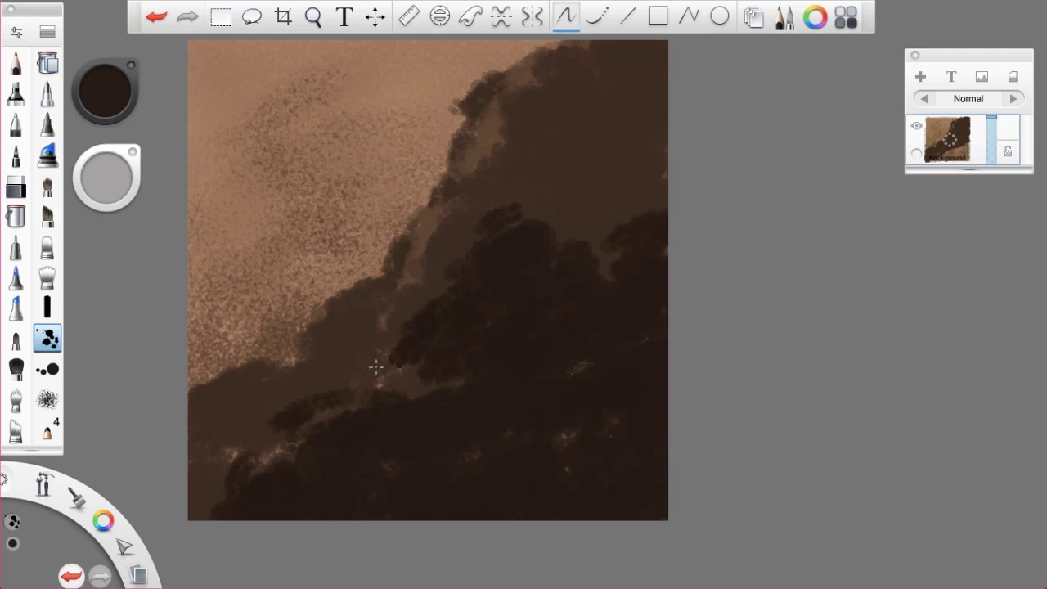
# Step: Sample a tone between the two darkest browns and paint it over the band to blend the shades
pyautogui.press('alt')
pyautogui.moveTo(416, 358); pyautogui.dragTo(457, 385)
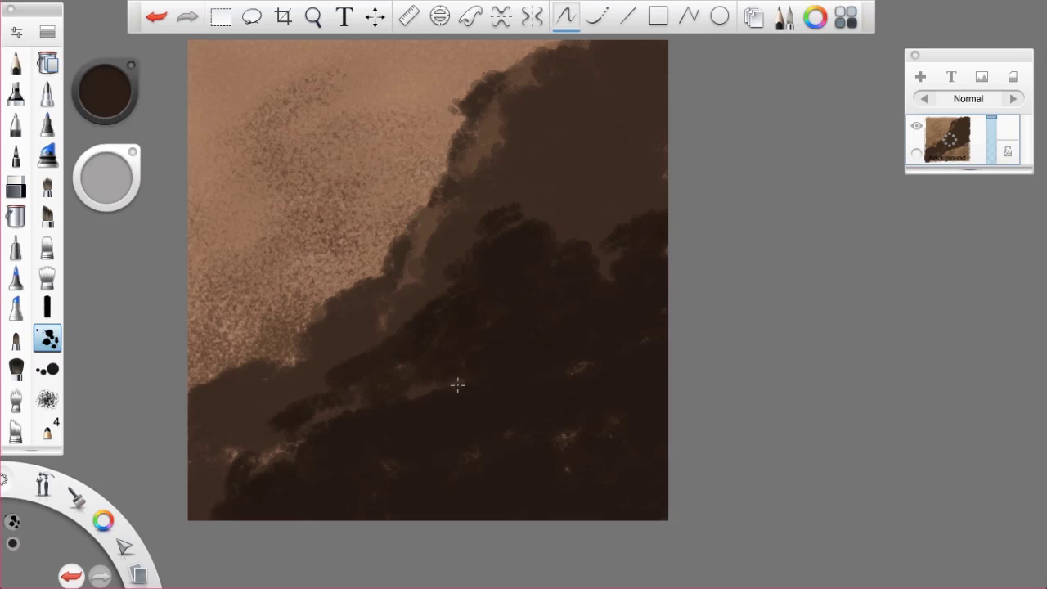
pyautogui.moveTo(395, 347)
pyautogui.mouseDown()
pyautogui.moveTo(483, 285)
pyautogui.moveTo(495, 197)
pyautogui.moveTo(551, 234)
pyautogui.moveTo(578, 229)
pyautogui.moveTo(663, 147)
pyautogui.moveTo(619, 84)
pyautogui.moveTo(565, 119)
pyautogui.mouseUp()
pyautogui.moveTo(208, 442)
pyautogui.mouseDown()
pyautogui.moveTo(243, 486)
pyautogui.moveTo(271, 414)
pyautogui.moveTo(343, 374)
pyautogui.moveTo(240, 372)
pyautogui.moveTo(205, 388)
pyautogui.moveTo(246, 400)
pyautogui.mouseUp()
pyautogui.press('space')
pyautogui.moveTo(491, 306)
pyautogui.mouseDown()
pyautogui.moveTo(502, 337)
pyautogui.moveTo(502, 318)
pyautogui.mouseUp()
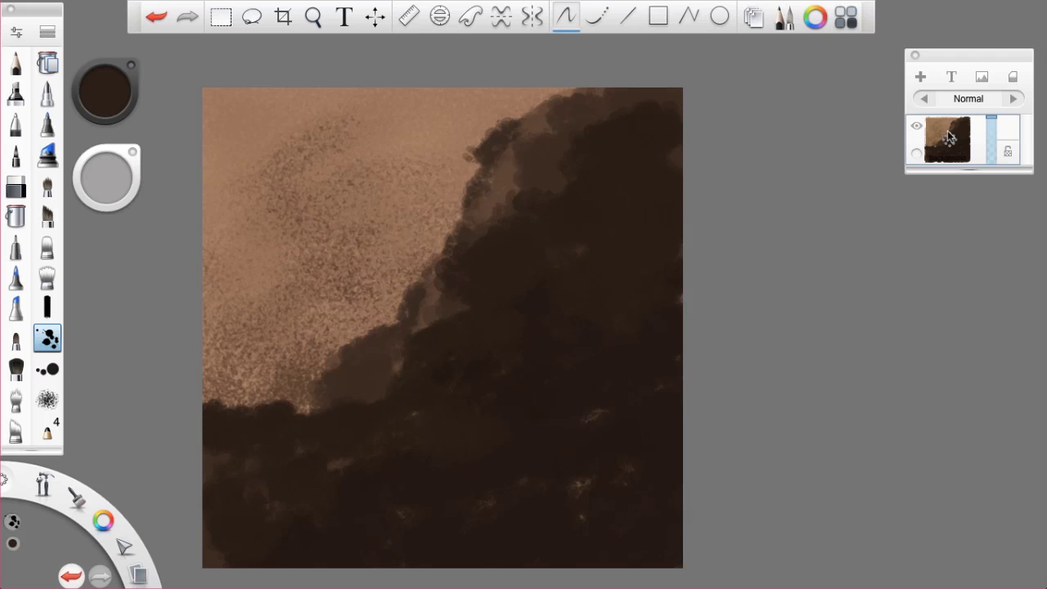
pyautogui.moveTo(950, 139)
pyautogui.mouseDown()
pyautogui.moveTo(947, 100)
pyautogui.moveTo(948, 144)
pyautogui.mouseUp()
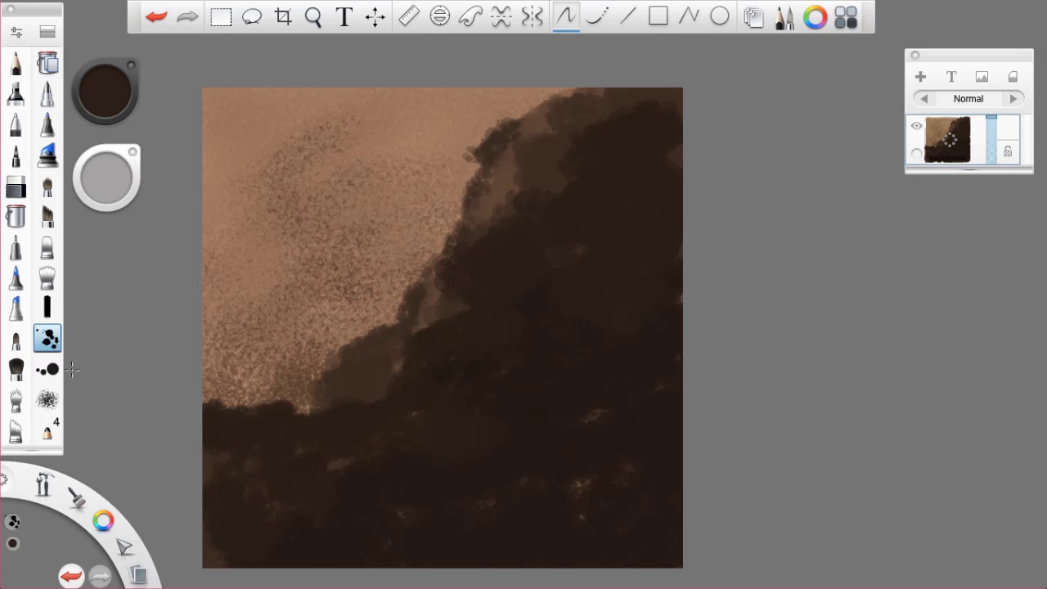
# Step: Test short strokes with the synthetic coarse angular brush on the light upper area, undo them, and check the brush's properties
pyautogui.click(47, 219)
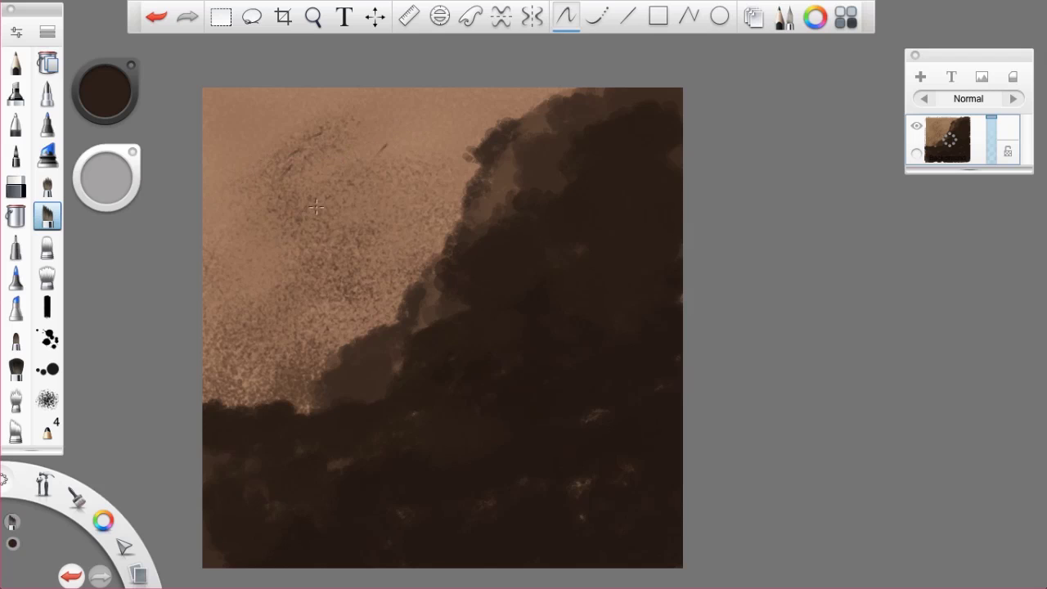
pyautogui.hotkey('ctrl', 'z')
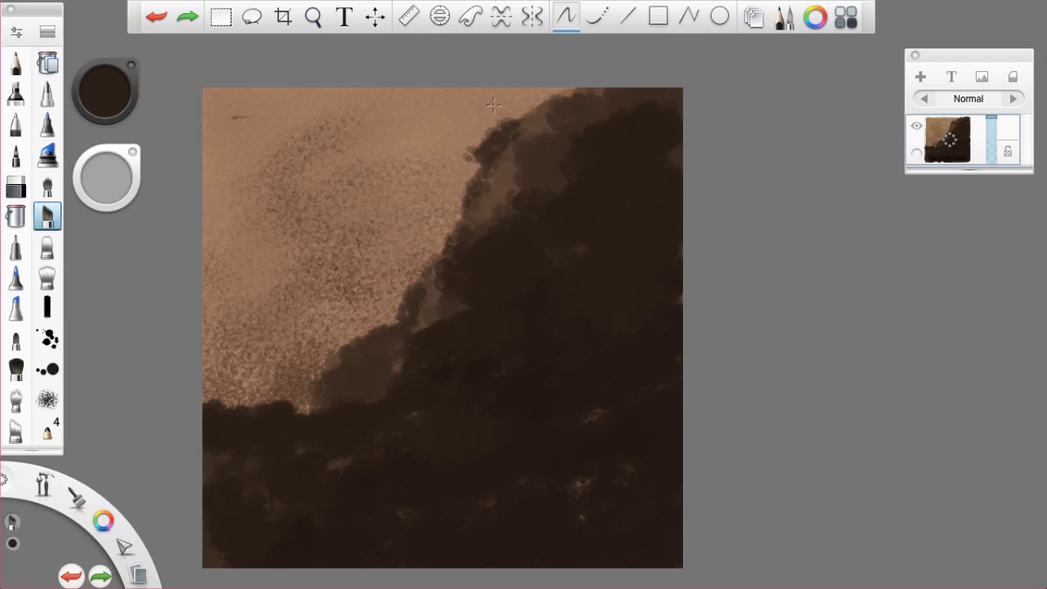
pyautogui.moveTo(236, 118); pyautogui.dragTo(274, 117)
pyautogui.hotkey('ctrl', 'z')
pyautogui.click(17, 31)
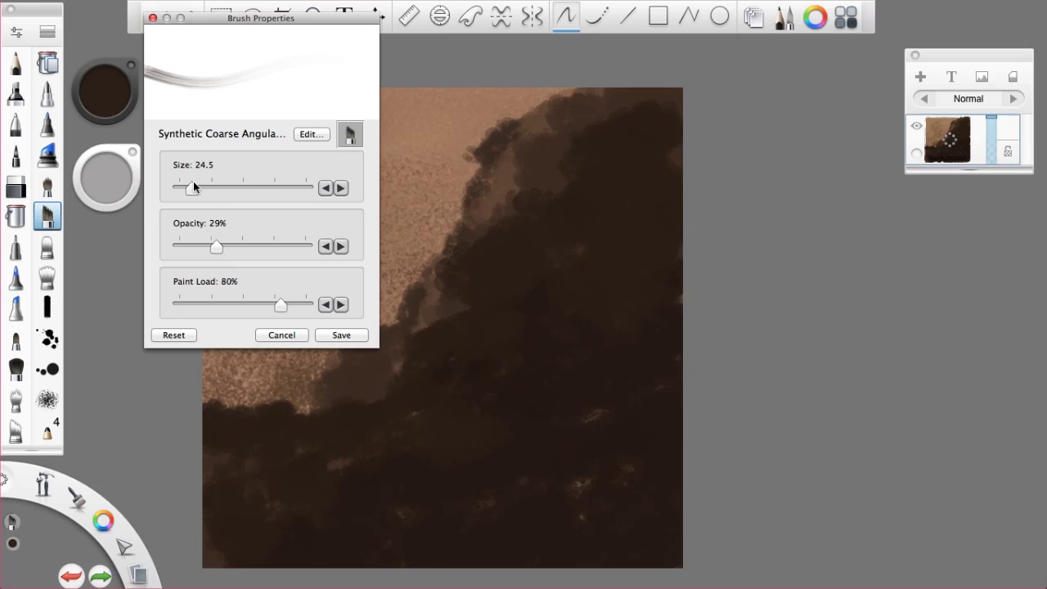
pyautogui.click(282, 335)
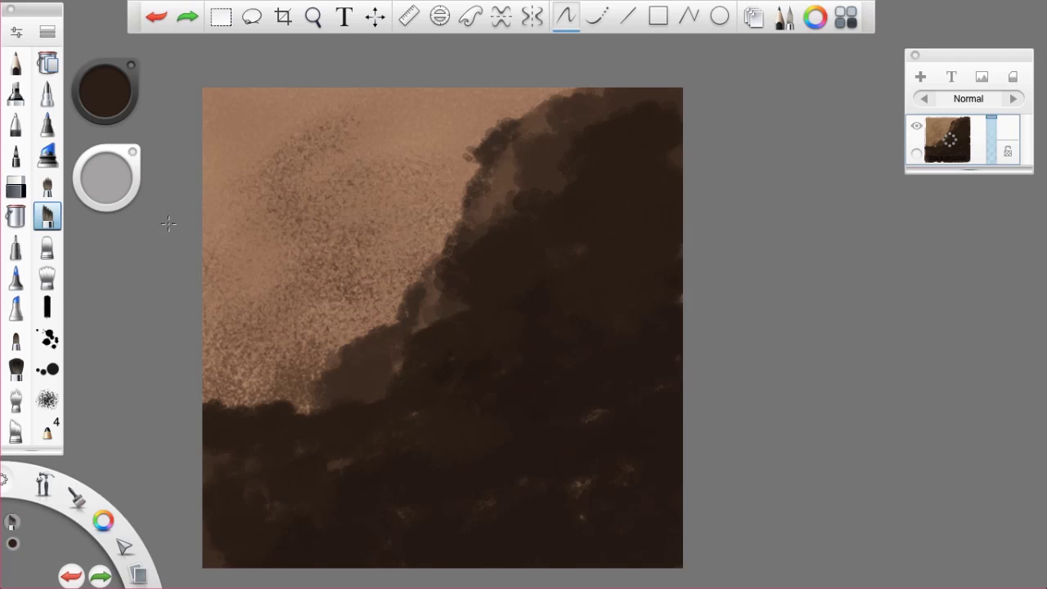
# Step: Change the brush colour to a very dark green and switch to the airbrush
pyautogui.click(15, 544)
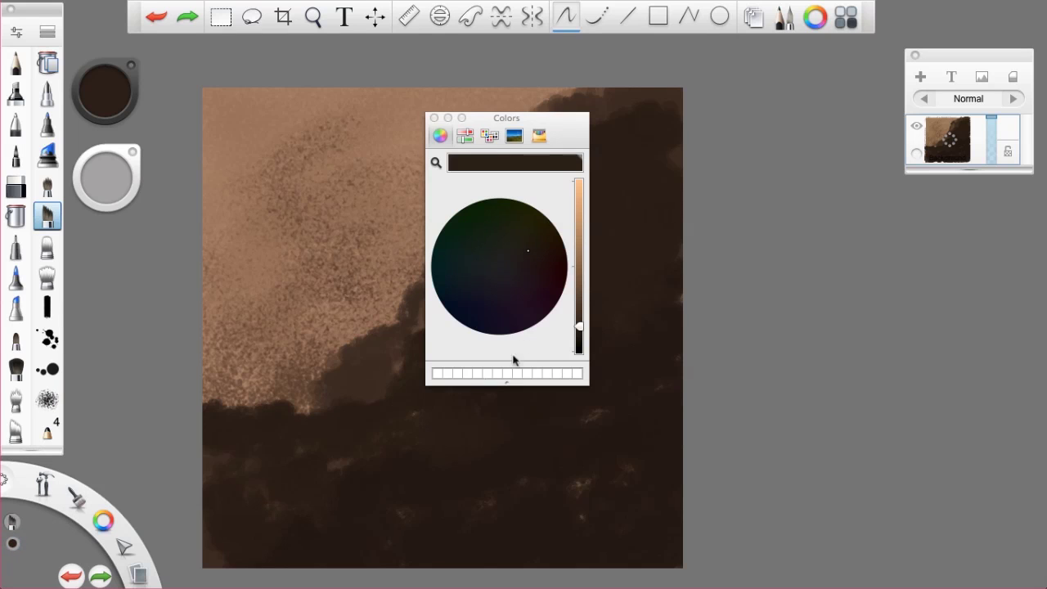
pyautogui.click(505, 246)
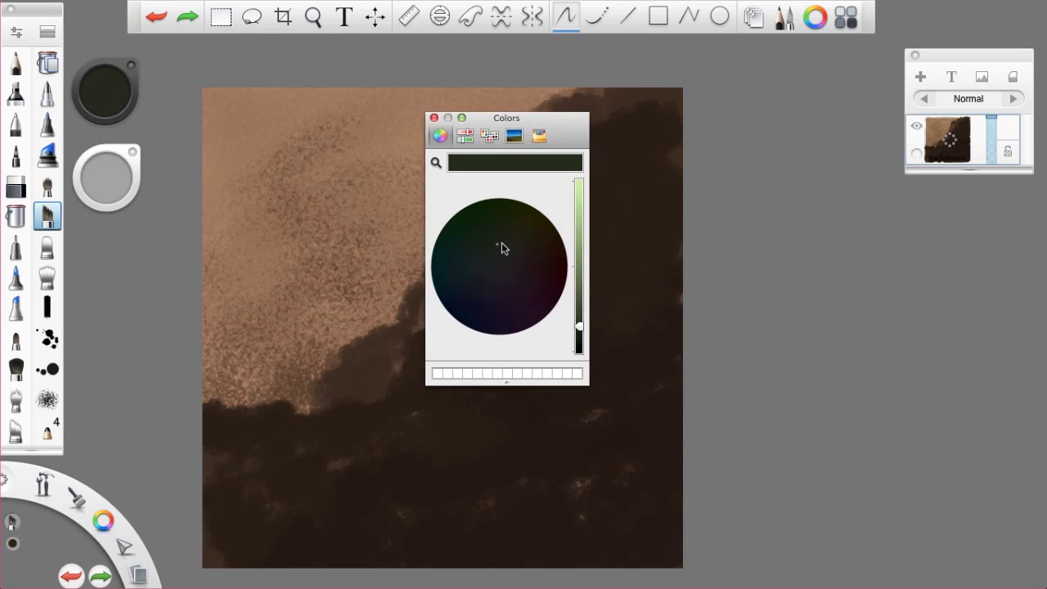
pyautogui.moveTo(578, 315); pyautogui.dragTo(582, 327)
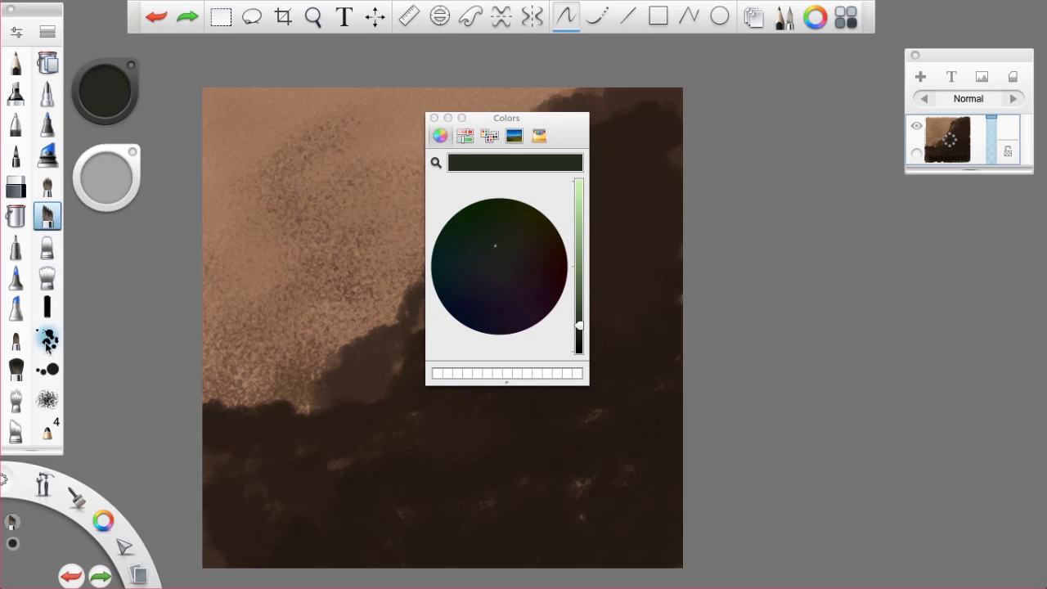
pyautogui.scroll(5, 47, 124)
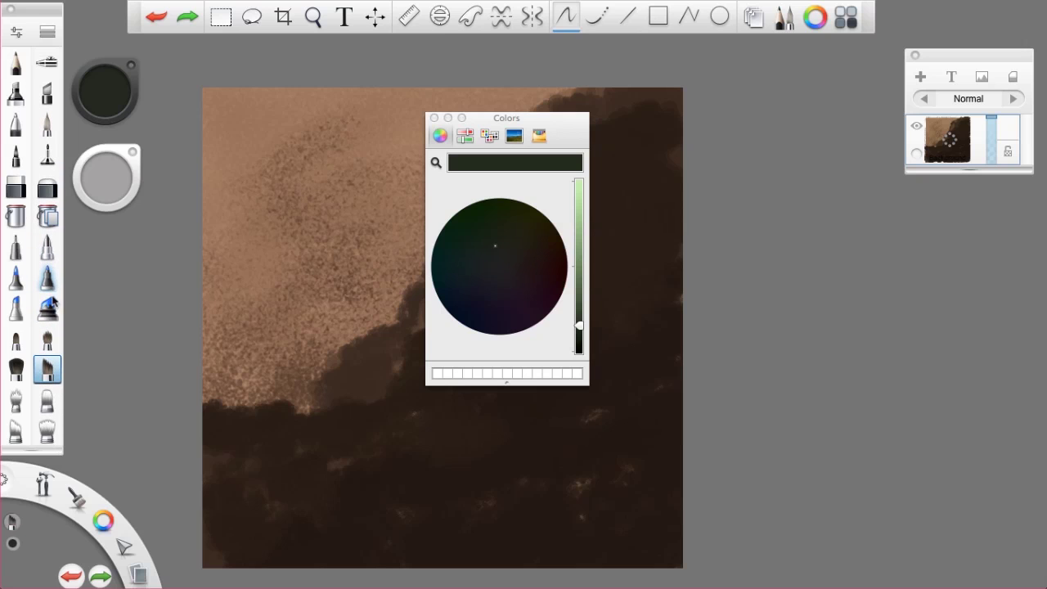
pyautogui.click(47, 63)
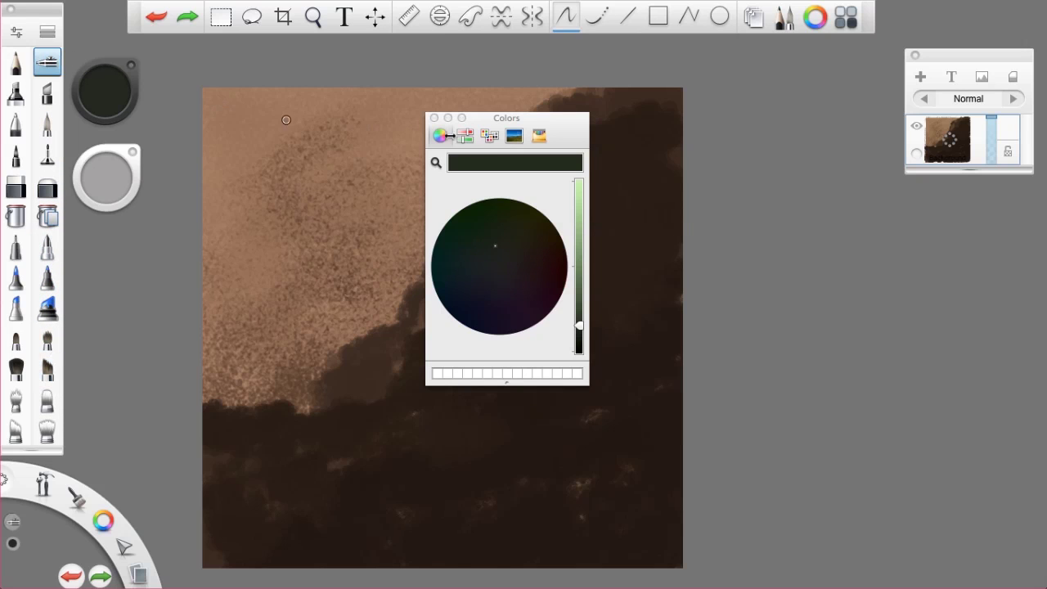
# Step: Close the colour picker and enlarge the airbrush to size 255
pyautogui.click(434, 118)
pyautogui.moveTo(112, 187)
pyautogui.mouseDown()
pyautogui.moveTo(305, 137)
pyautogui.moveTo(460, 127)
pyautogui.mouseUp()
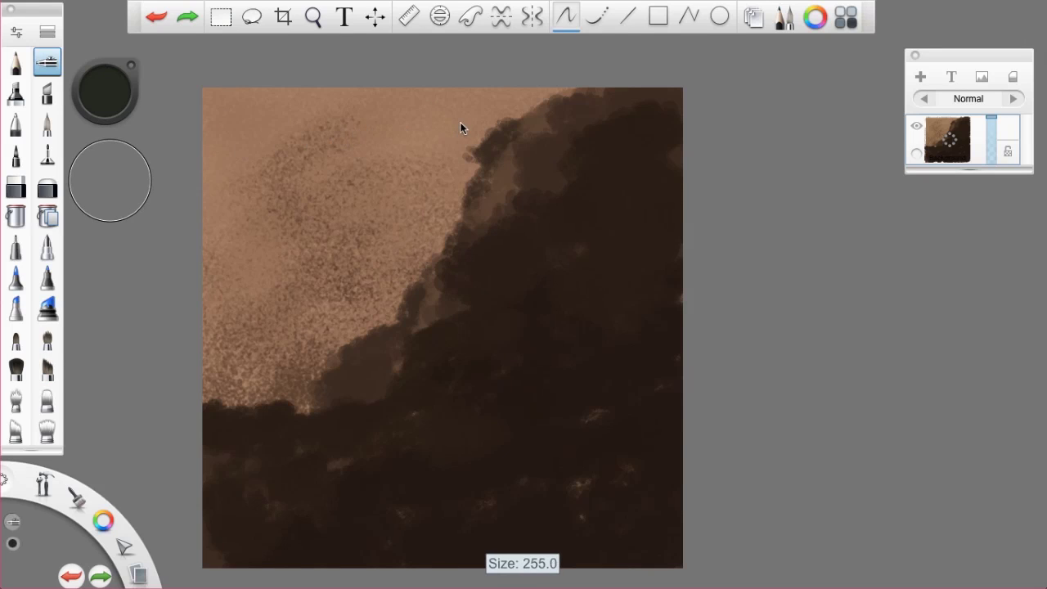
pyautogui.moveTo(541, 110); pyautogui.dragTo(445, 119)
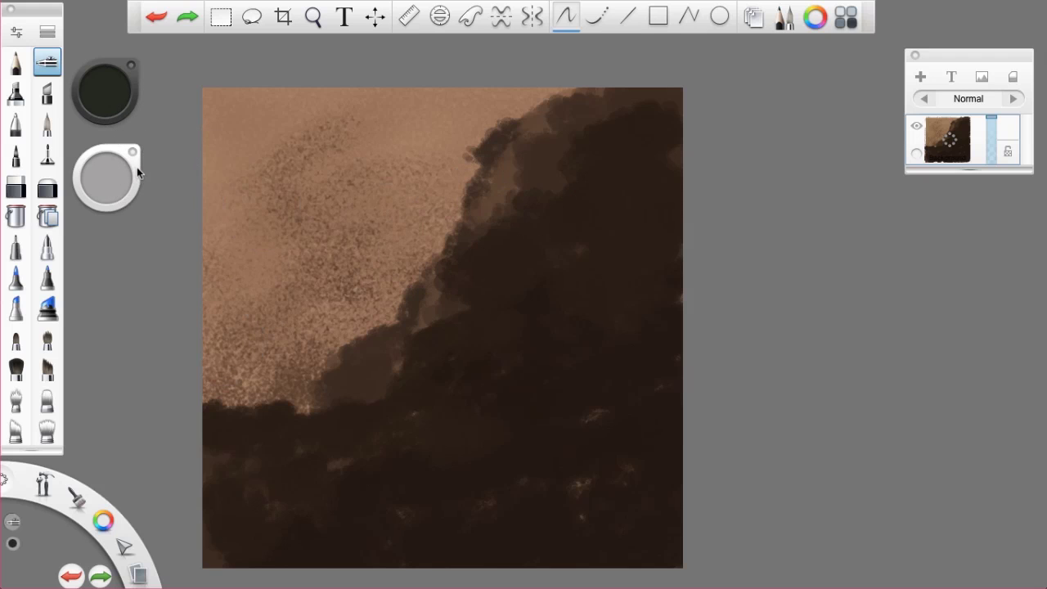
# Step: Move the colour and brush pucks lower beside the brush palette and check the puck's colour wheel
pyautogui.moveTo(137, 167); pyautogui.dragTo(147, 222)
pyautogui.moveTo(131, 81); pyautogui.dragTo(147, 135)
pyautogui.moveTo(145, 213)
pyautogui.mouseDown()
pyautogui.moveTo(331, 200)
pyautogui.moveTo(149, 214)
pyautogui.mouseUp()
pyautogui.moveTo(146, 132); pyautogui.dragTo(142, 129)
pyautogui.moveTo(145, 214)
pyautogui.mouseDown()
pyautogui.moveTo(215, 135)
pyautogui.moveTo(142, 219)
pyautogui.moveTo(144, 209)
pyautogui.moveTo(66, 260)
pyautogui.moveTo(241, 152)
pyautogui.moveTo(229, 140)
pyautogui.moveTo(122, 229)
pyautogui.moveTo(116, 218)
pyautogui.moveTo(159, 197)
pyautogui.moveTo(164, 211)
pyautogui.moveTo(128, 214)
pyautogui.mouseUp()
pyautogui.click(114, 147)
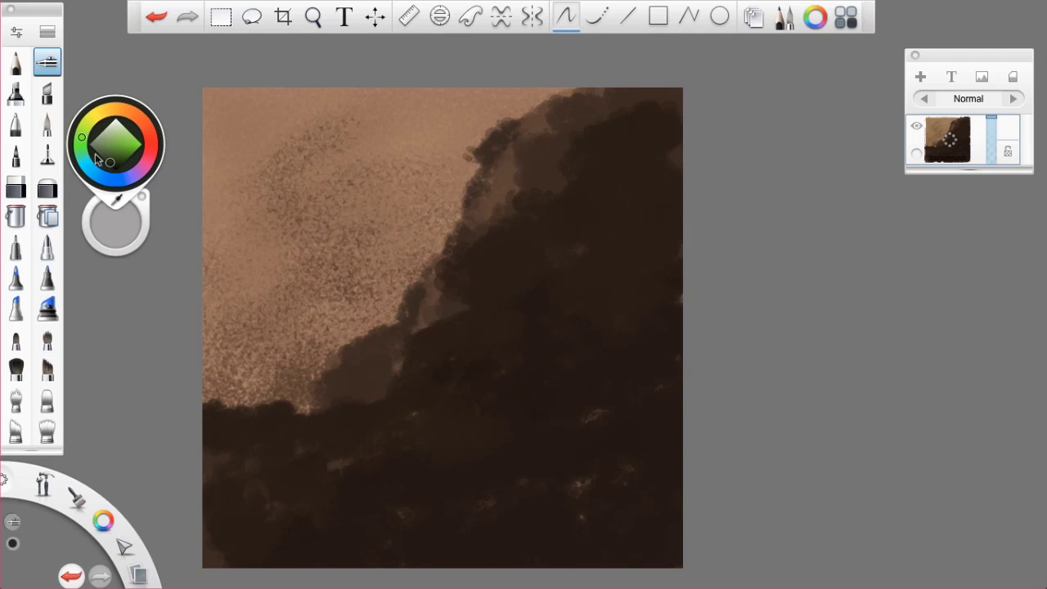
pyautogui.click(174, 66)
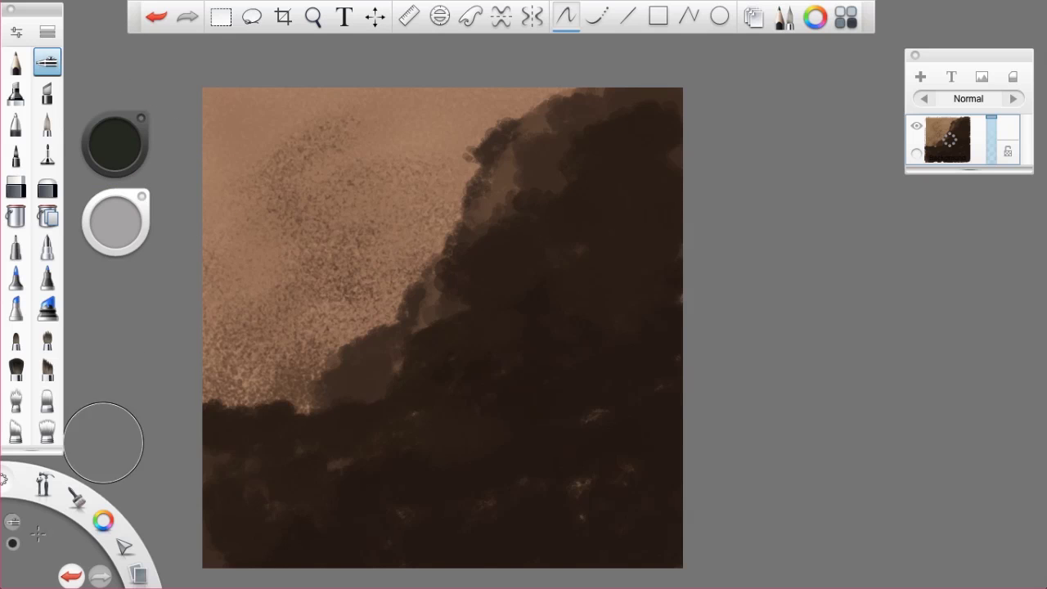
# Step: Keep the very dark green colour and airbrush it over the dark brown area up to the canvas's upper-right corner
pyautogui.click(12, 545)
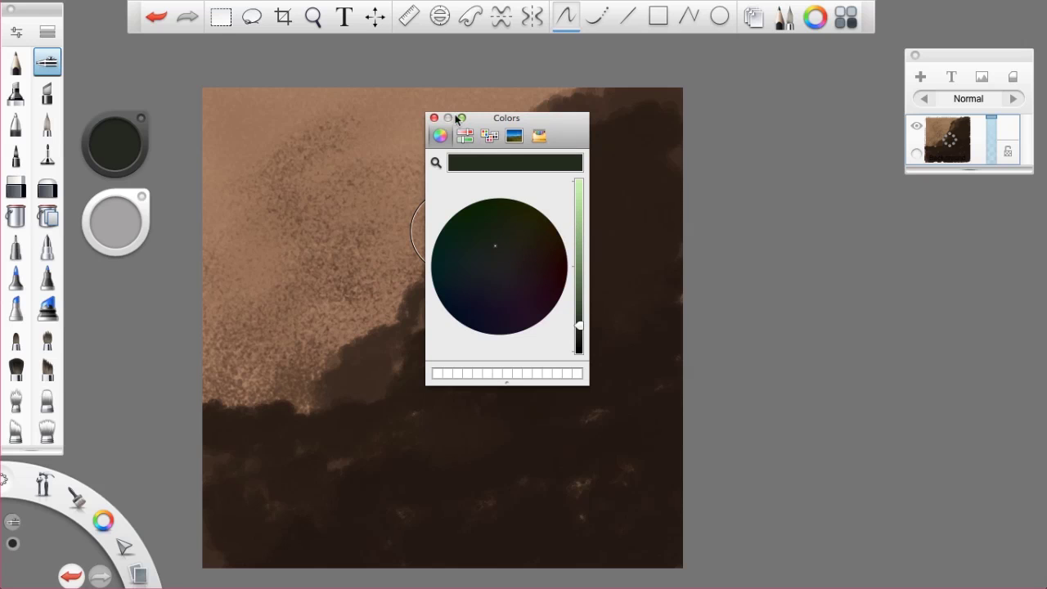
pyautogui.click(434, 119)
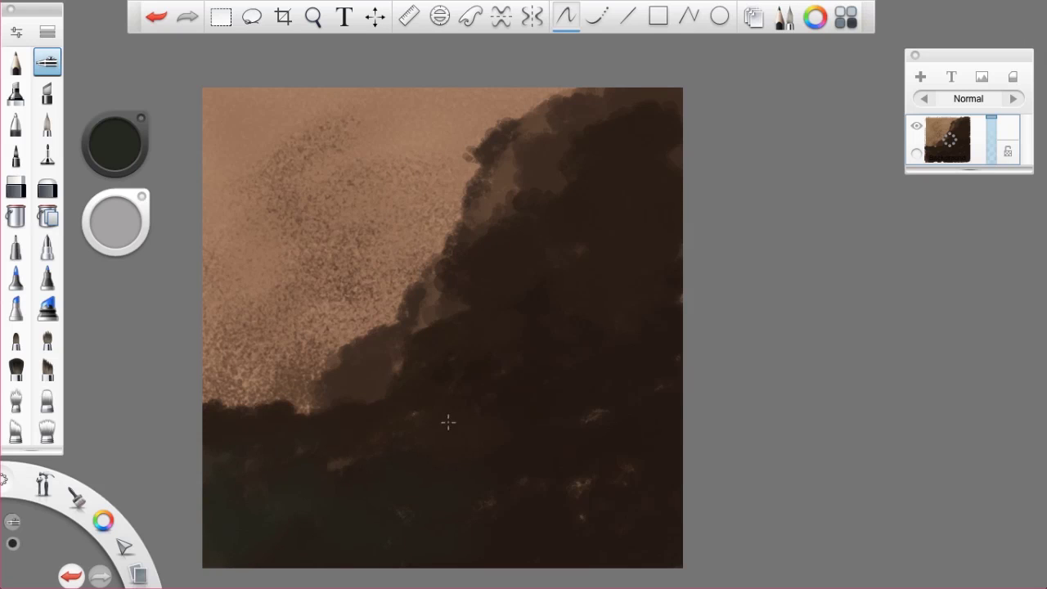
pyautogui.moveTo(483, 349)
pyautogui.mouseDown()
pyautogui.moveTo(583, 297)
pyautogui.moveTo(639, 207)
pyautogui.mouseUp()
pyautogui.moveTo(674, 88); pyautogui.dragTo(543, 96)
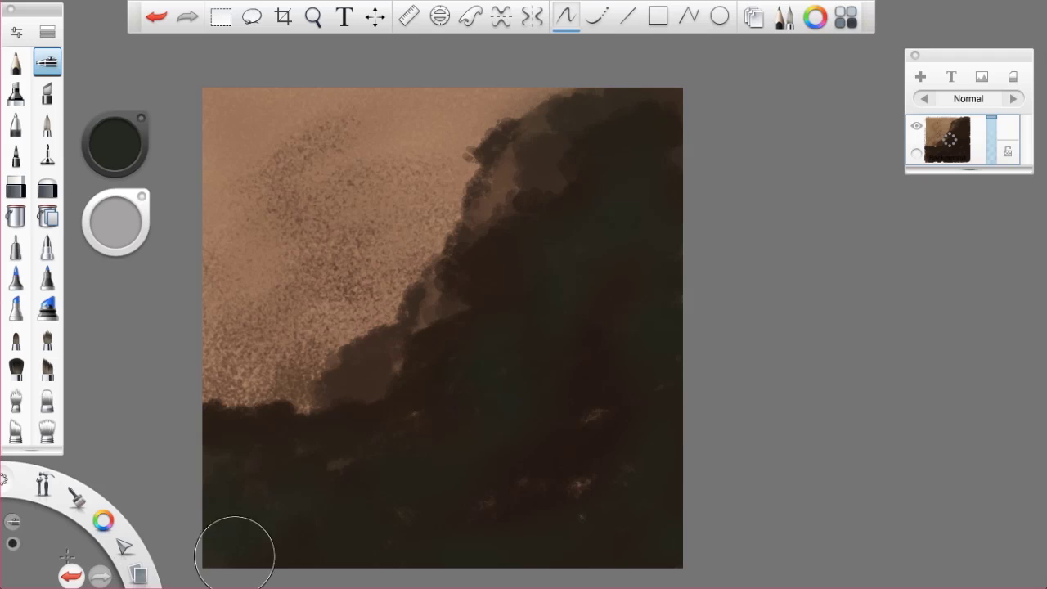
# Step: Darken the airbrush colour to a near-black green and spray it across the lower-right dark area
pyautogui.click(13, 543)
pyautogui.moveTo(578, 325); pyautogui.dragTo(578, 334)
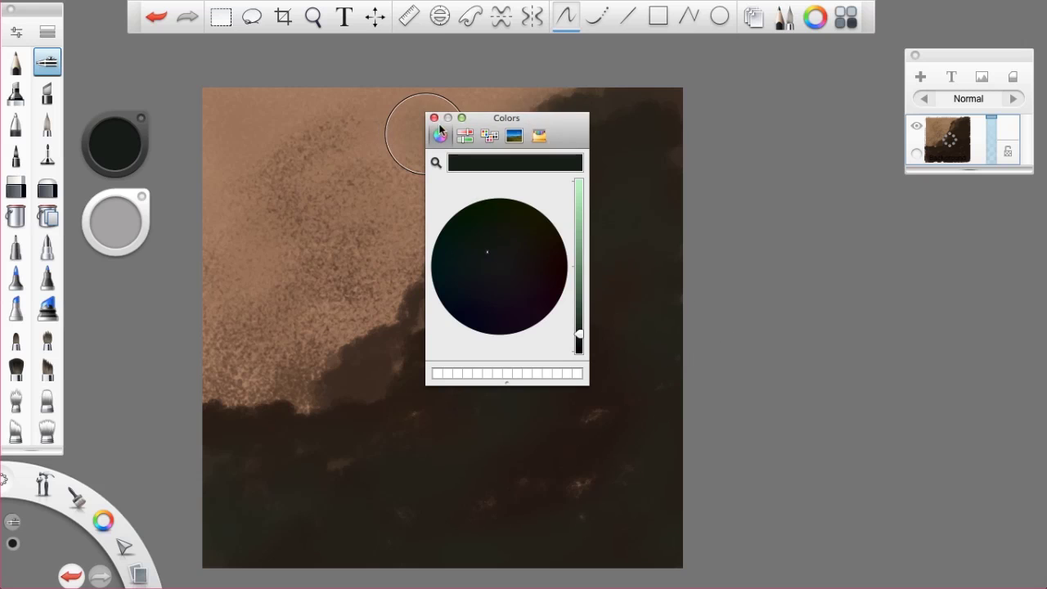
pyautogui.click(433, 117)
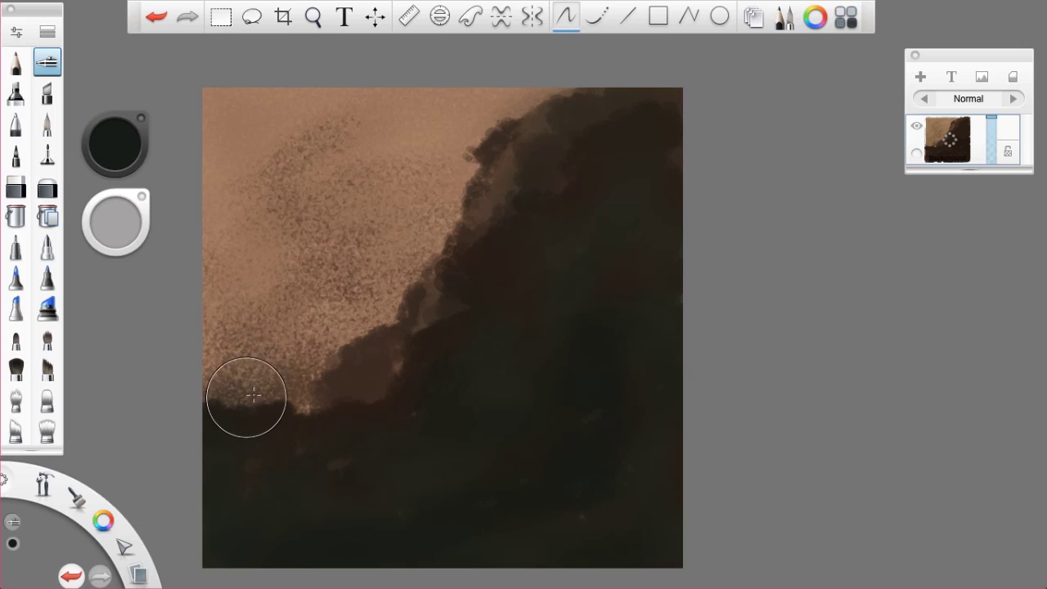
# Step: Sample a medium brown from the light area, airbrush it over the speckles and dark border, and undo the last stroke
pyautogui.press('alt')
pyautogui.click(264, 352)
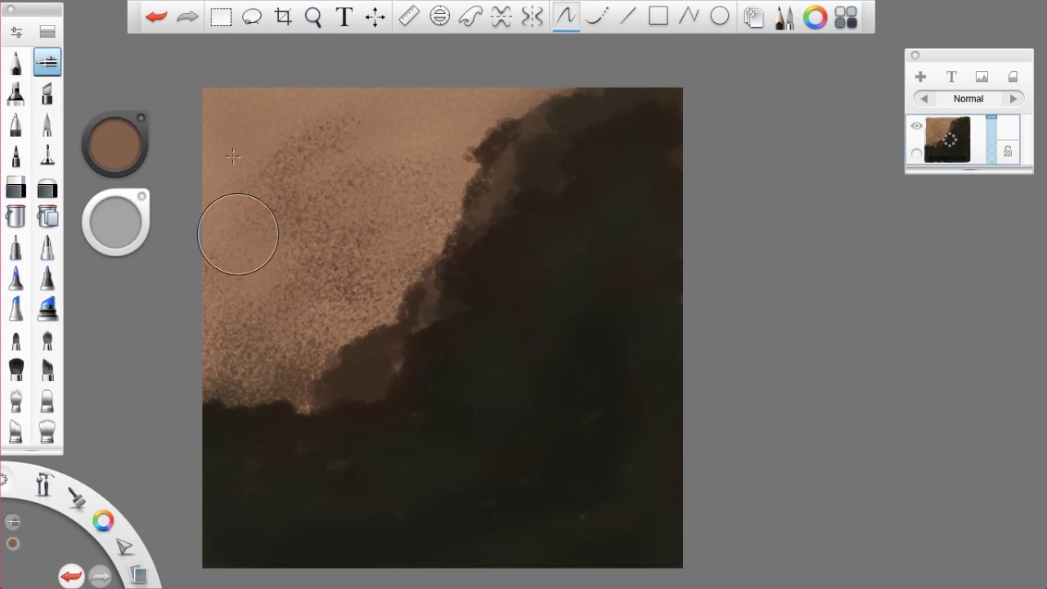
pyautogui.moveTo(282, 342)
pyautogui.mouseDown()
pyautogui.moveTo(289, 387)
pyautogui.moveTo(300, 364)
pyautogui.moveTo(344, 368)
pyautogui.moveTo(367, 303)
pyautogui.moveTo(324, 315)
pyautogui.moveTo(382, 291)
pyautogui.mouseUp()
pyautogui.moveTo(227, 392); pyautogui.dragTo(247, 413)
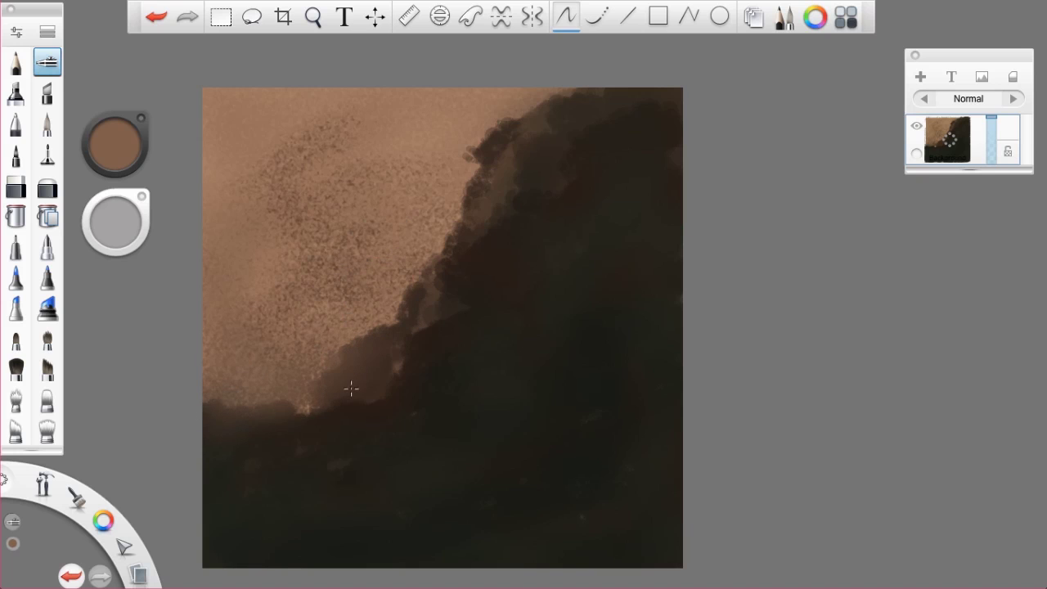
pyautogui.moveTo(490, 163); pyautogui.dragTo(485, 211)
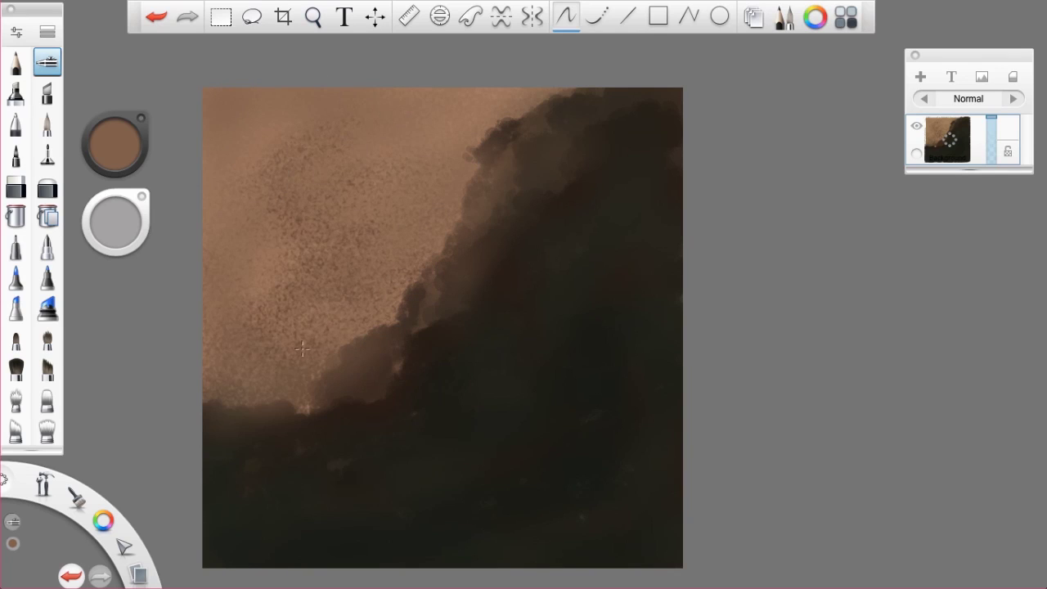
pyautogui.moveTo(466, 351)
pyautogui.mouseDown()
pyautogui.moveTo(257, 425)
pyautogui.moveTo(359, 403)
pyautogui.mouseUp()
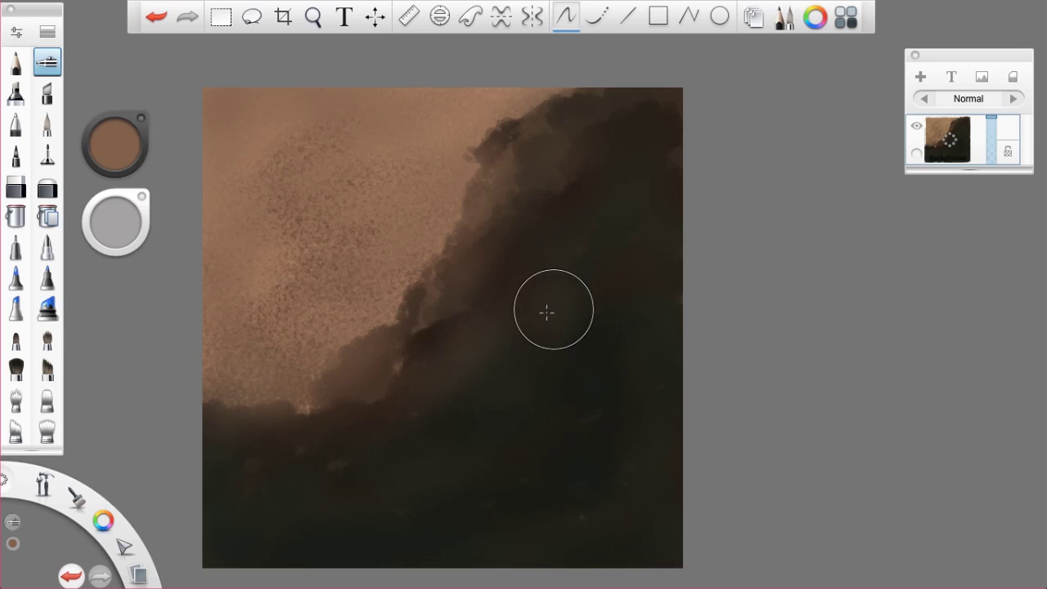
pyautogui.hotkey('ctrl', 'z')
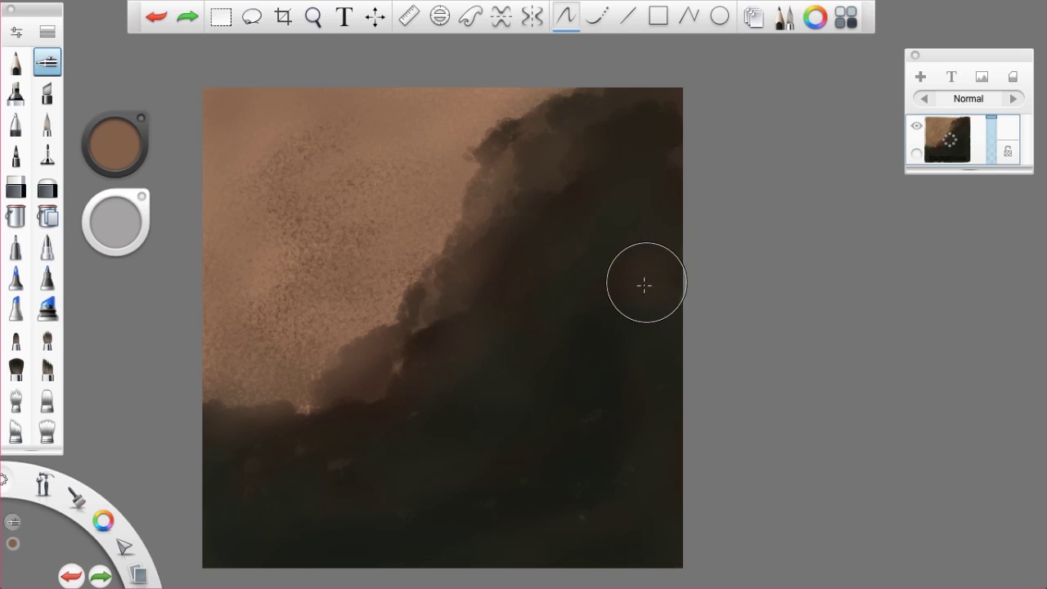
# Step: Sample a dark brown from the dark area and airbrush it along the border with the light area
pyautogui.press('alt')
pyautogui.keyDown('alt'); pyautogui.click(435, 377); pyautogui.keyUp('alt')
pyautogui.moveTo(325, 354)
pyautogui.mouseDown()
pyautogui.moveTo(276, 360)
pyautogui.moveTo(311, 418)
pyautogui.mouseUp()
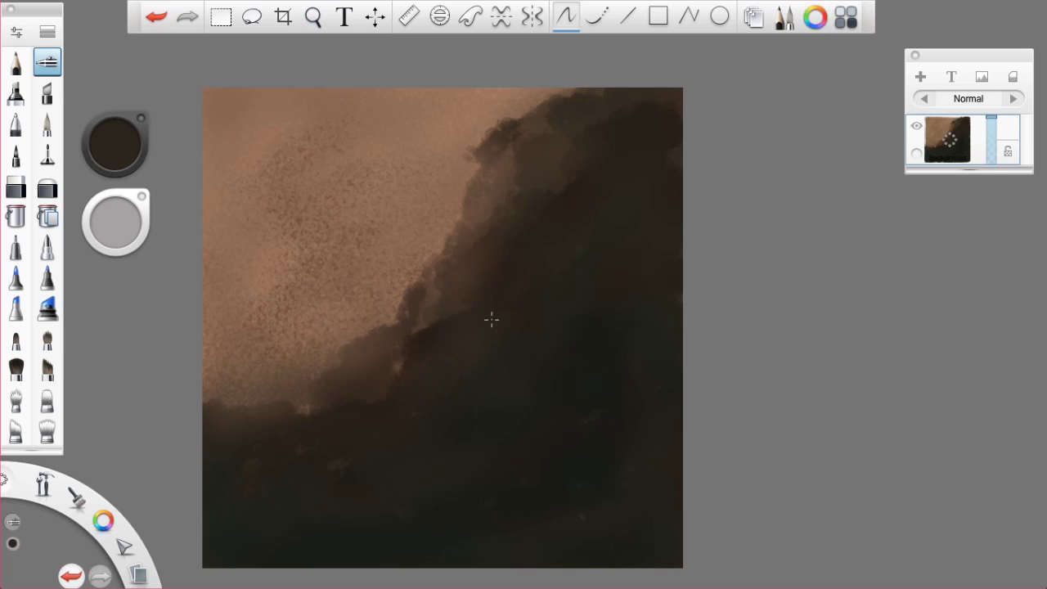
pyautogui.moveTo(437, 220); pyautogui.dragTo(568, 113)
pyautogui.moveTo(503, 98)
pyautogui.mouseDown()
pyautogui.moveTo(659, 96)
pyautogui.moveTo(502, 89)
pyautogui.mouseUp()
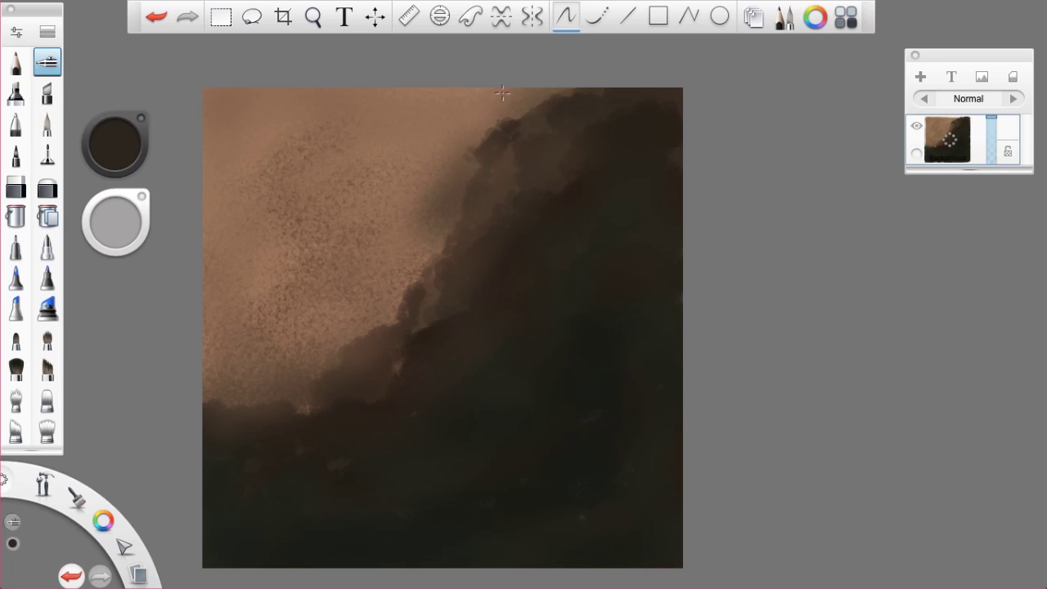
# Step: Smooth the speckled light brown area with the Smudge Round Bristle Brush, from the lower-left edge to the top
pyautogui.click(46, 431)
pyautogui.moveTo(120, 204)
pyautogui.mouseDown()
pyautogui.moveTo(381, 131)
pyautogui.moveTo(358, 209)
pyautogui.mouseUp()
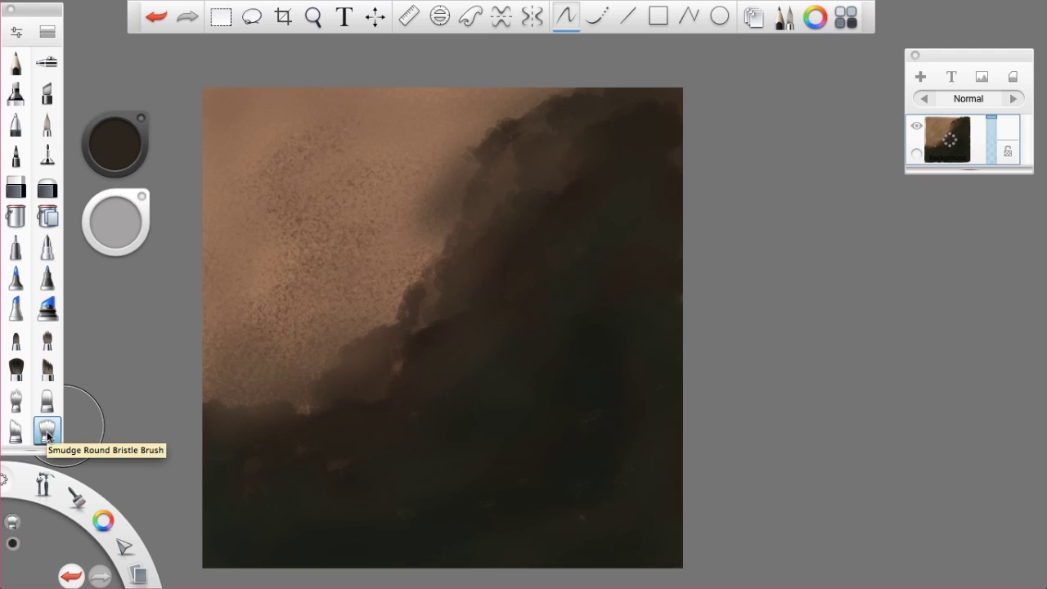
pyautogui.moveTo(320, 302); pyautogui.dragTo(234, 327)
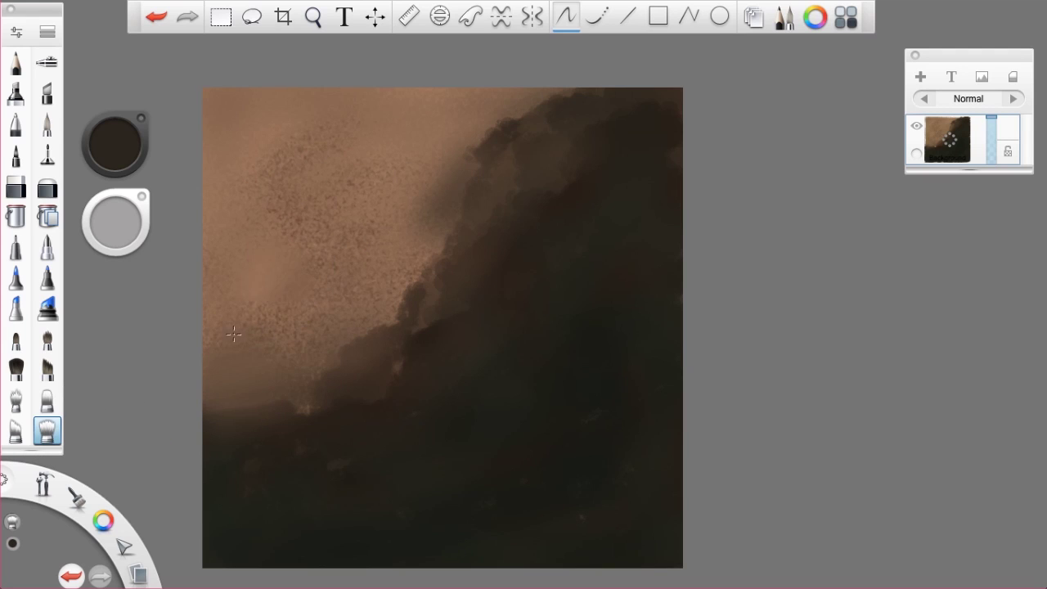
pyautogui.moveTo(274, 257)
pyautogui.mouseDown()
pyautogui.moveTo(254, 168)
pyautogui.moveTo(242, 186)
pyautogui.moveTo(237, 129)
pyautogui.moveTo(279, 121)
pyautogui.moveTo(315, 150)
pyautogui.moveTo(265, 163)
pyautogui.mouseUp()
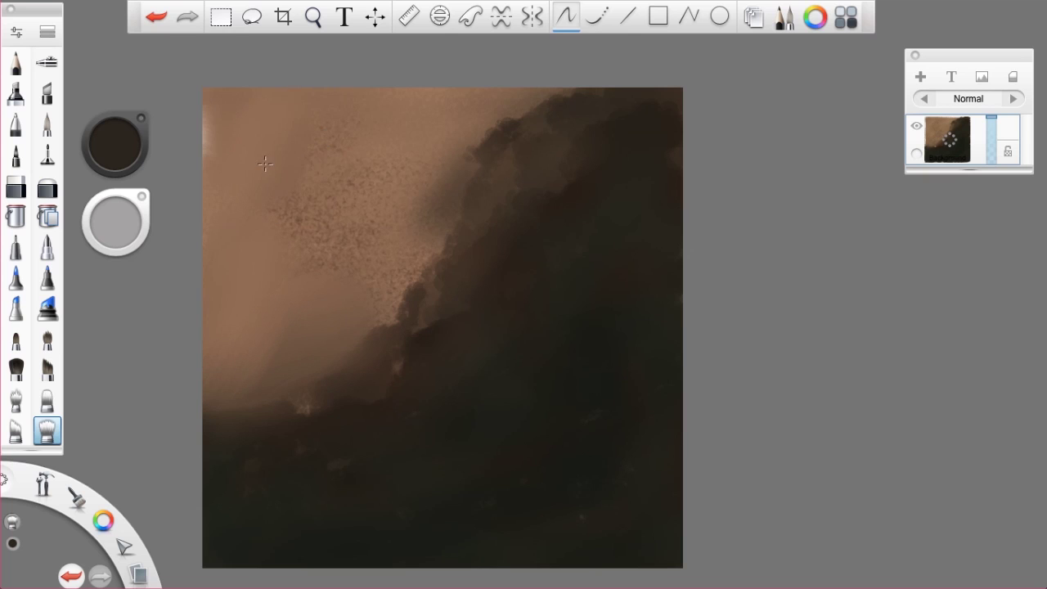
pyautogui.moveTo(214, 131)
pyautogui.mouseDown()
pyautogui.moveTo(189, 123)
pyautogui.moveTo(209, 155)
pyautogui.mouseUp()
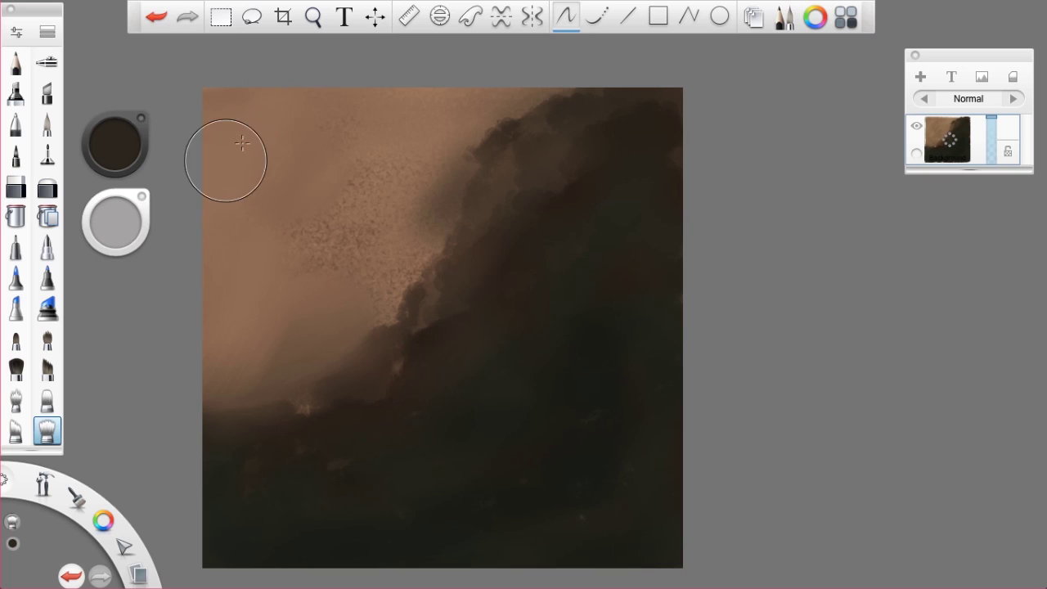
pyautogui.moveTo(288, 73); pyautogui.dragTo(292, 113)
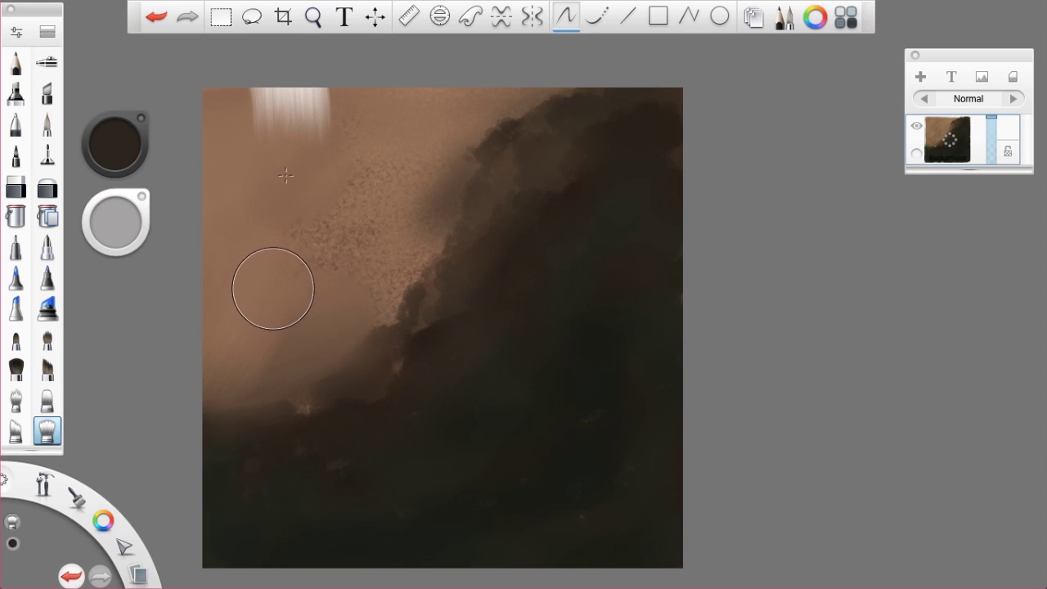
pyautogui.moveTo(273, 150)
pyautogui.mouseDown()
pyautogui.moveTo(282, 106)
pyautogui.moveTo(311, 110)
pyautogui.moveTo(247, 107)
pyautogui.moveTo(289, 110)
pyautogui.mouseUp()
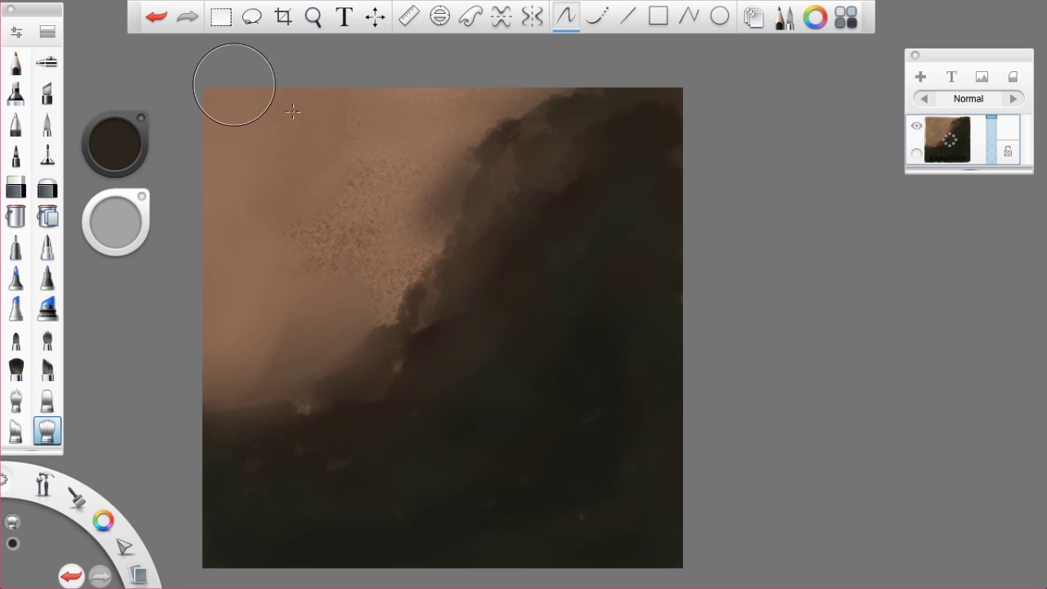
pyautogui.moveTo(297, 242); pyautogui.dragTo(331, 234)
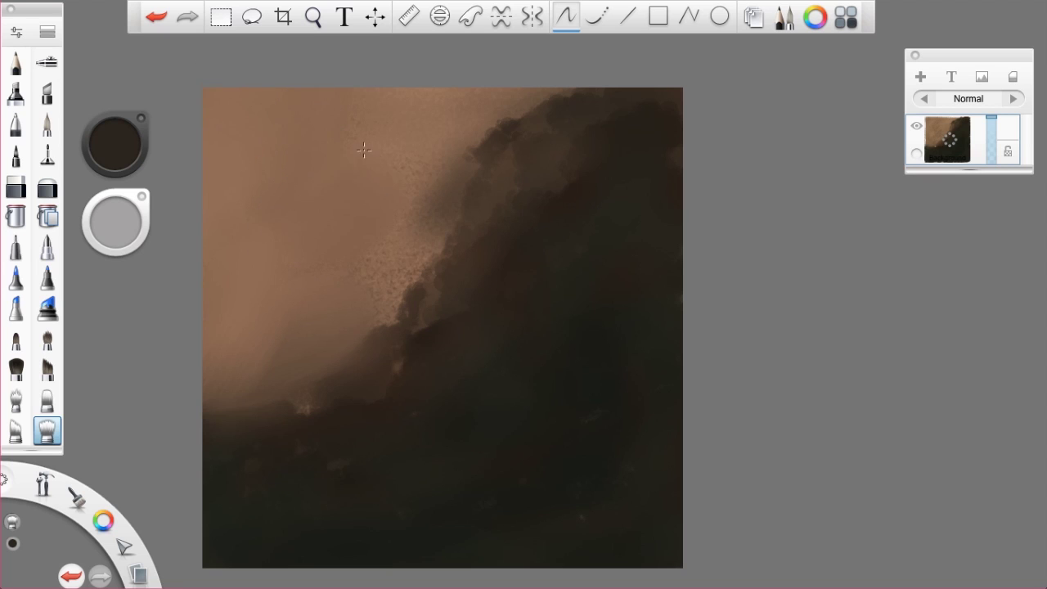
# Step: Smudge the border between the light and dark areas and blend the dark tones near the canvas's right edge
pyautogui.moveTo(425, 146)
pyautogui.mouseDown()
pyautogui.moveTo(417, 177)
pyautogui.moveTo(446, 183)
pyautogui.moveTo(440, 152)
pyautogui.moveTo(468, 113)
pyautogui.moveTo(519, 123)
pyautogui.moveTo(496, 170)
pyautogui.moveTo(382, 279)
pyautogui.moveTo(386, 292)
pyautogui.moveTo(423, 266)
pyautogui.moveTo(294, 408)
pyautogui.moveTo(404, 418)
pyautogui.moveTo(371, 354)
pyautogui.moveTo(388, 380)
pyautogui.mouseUp()
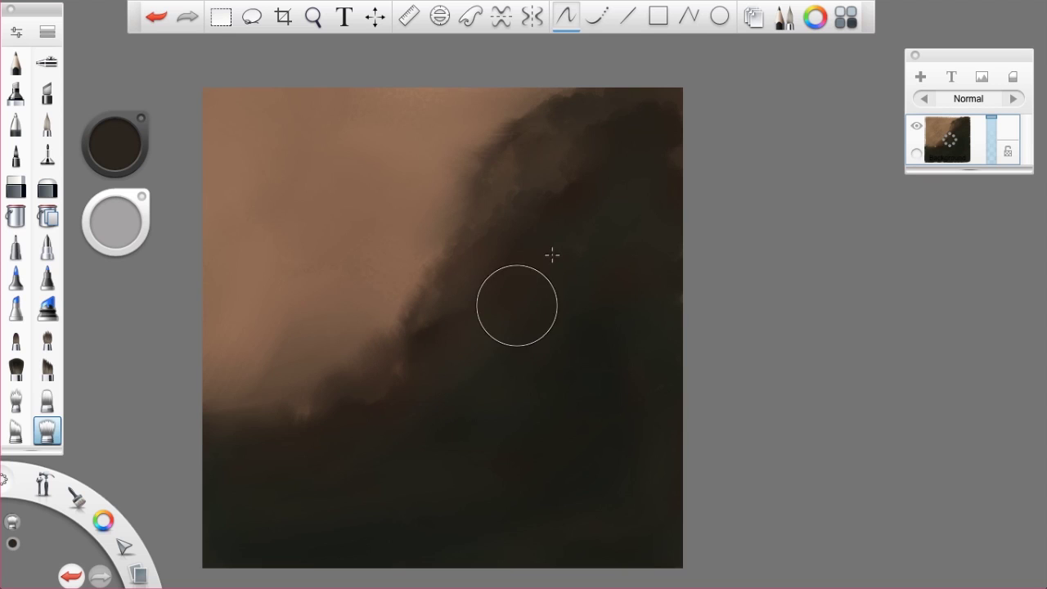
pyautogui.moveTo(647, 294); pyautogui.dragTo(643, 255)
pyautogui.moveTo(655, 196)
pyautogui.mouseDown()
pyautogui.moveTo(660, 150)
pyautogui.moveTo(633, 156)
pyautogui.mouseUp()
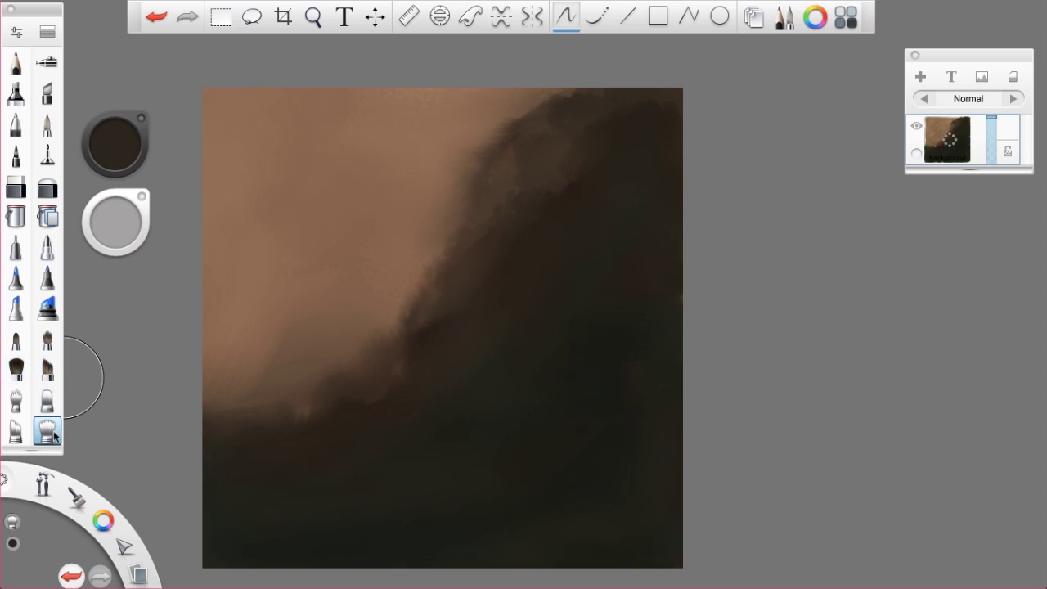
# Step: Switch to a wide paint brush, set a near-black brown, and paint a wavy contour through the upper-right dark area
pyautogui.click(18, 368)
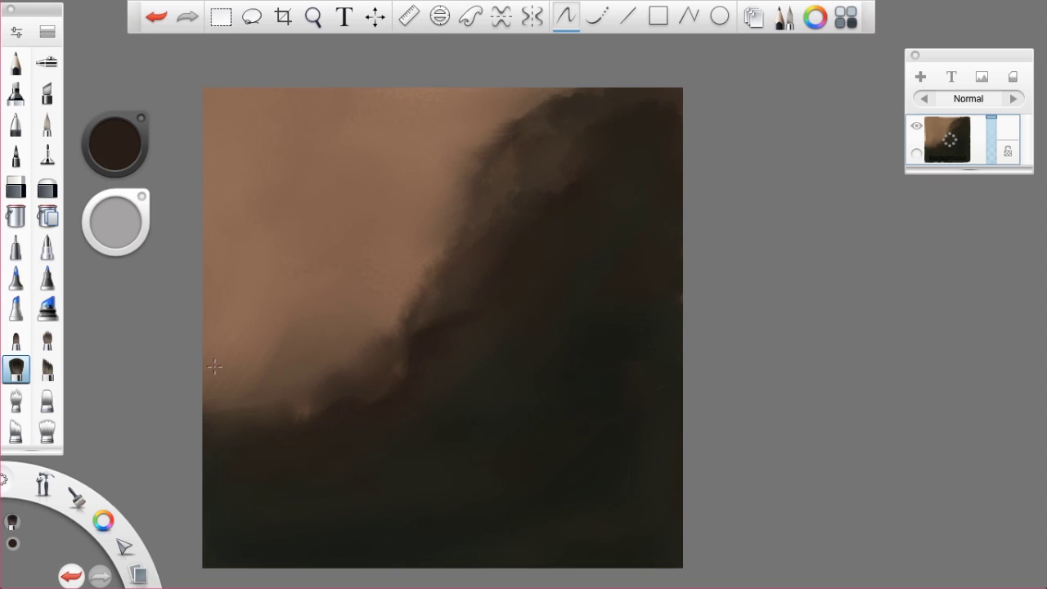
pyautogui.click(13, 543)
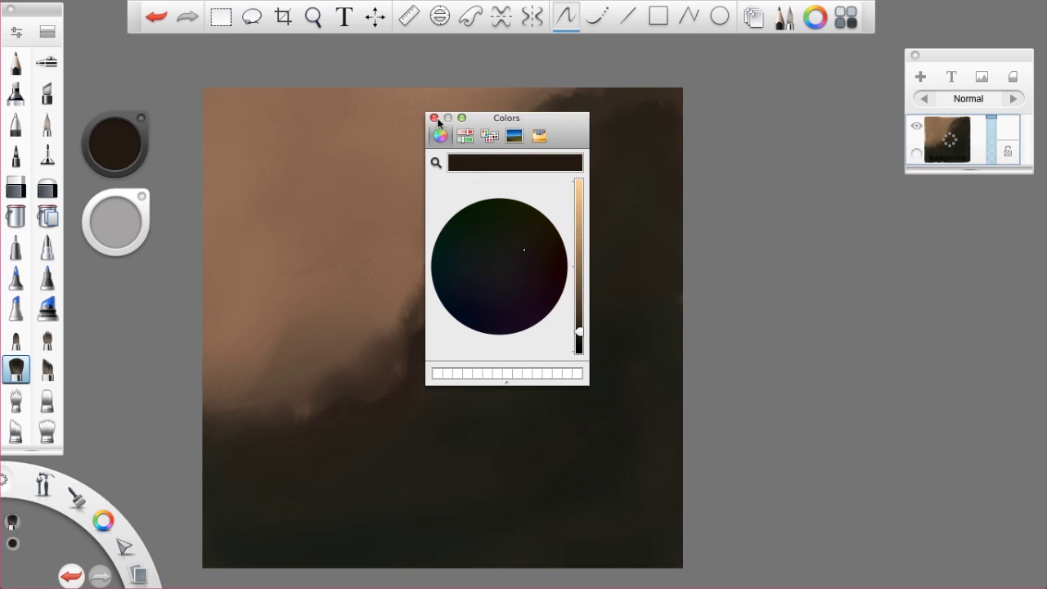
pyautogui.click(433, 118)
pyautogui.moveTo(517, 245)
pyautogui.mouseDown()
pyautogui.moveTo(505, 250)
pyautogui.moveTo(552, 220)
pyautogui.moveTo(575, 184)
pyautogui.moveTo(579, 142)
pyautogui.moveTo(636, 117)
pyautogui.moveTo(674, 119)
pyautogui.mouseUp()
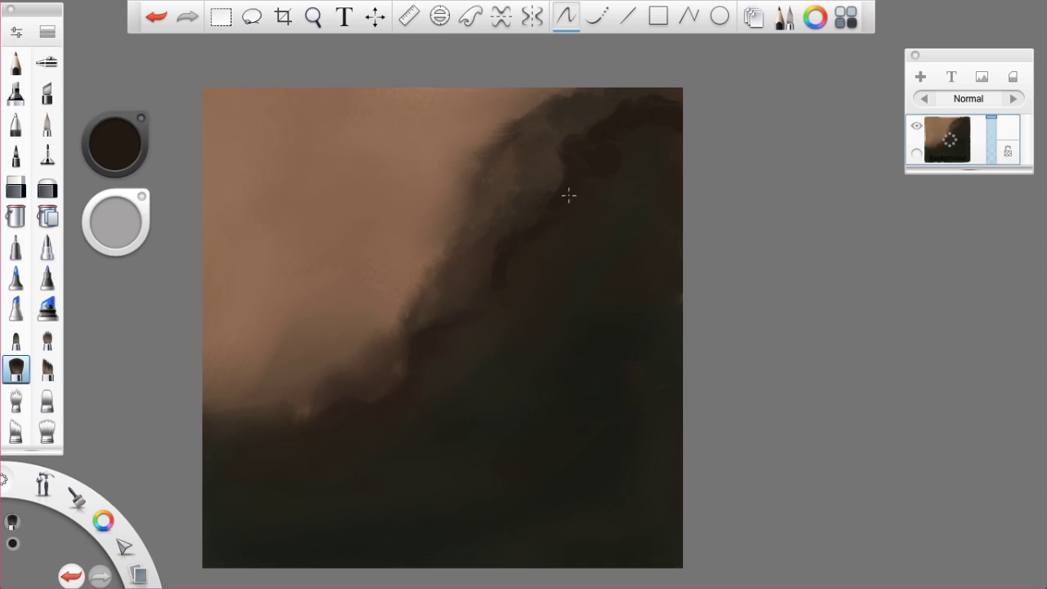
pyautogui.moveTo(496, 315); pyautogui.dragTo(460, 360)
# Step: Paint near-black brown patches and a connecting band in the middle of the dark area
pyautogui.press('space')
pyautogui.moveTo(572, 327); pyautogui.dragTo(730, 308)
pyautogui.moveTo(440, 431); pyautogui.dragTo(399, 336)
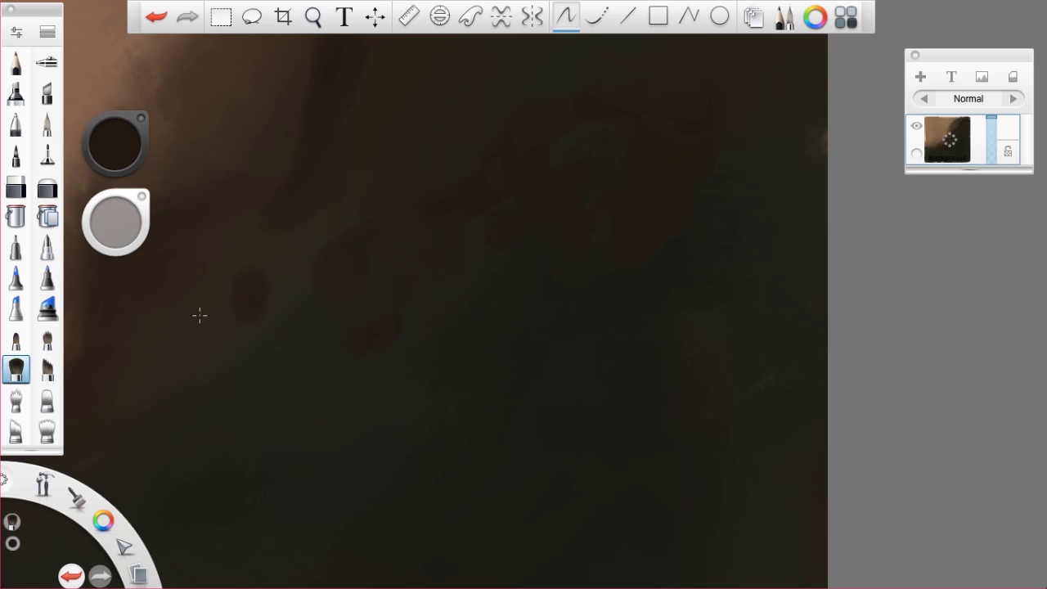
pyautogui.moveTo(230, 293); pyautogui.dragTo(190, 278)
pyautogui.moveTo(250, 297); pyautogui.dragTo(303, 276)
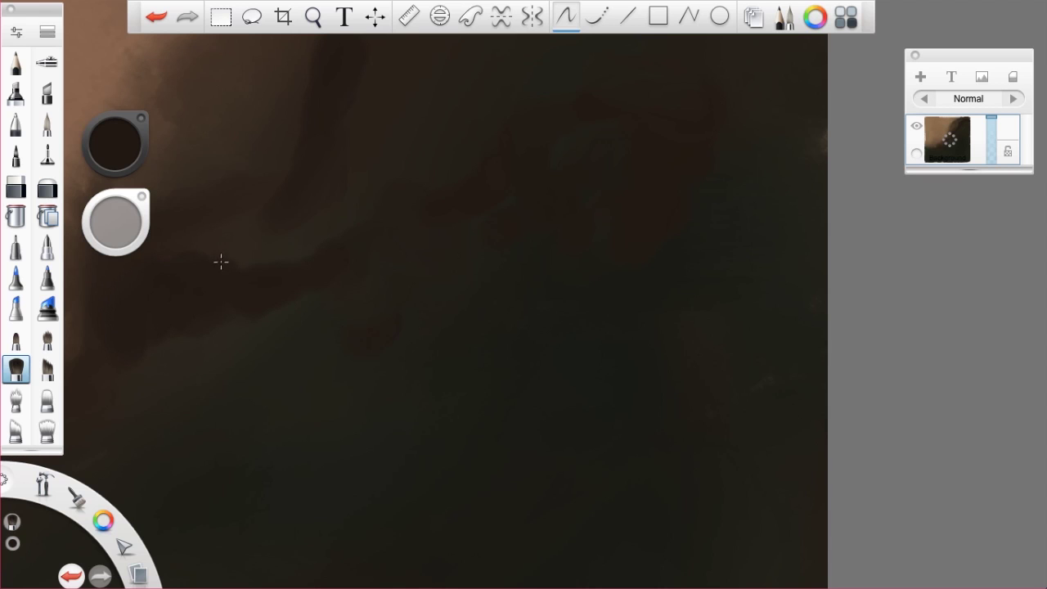
# Step: Extend the near-black brown contour along the border to the canvas's left edge and undo the stray dab above it
pyautogui.press('space')
pyautogui.moveTo(330, 355)
pyautogui.mouseDown()
pyautogui.moveTo(462, 421)
pyautogui.moveTo(564, 360)
pyautogui.mouseUp()
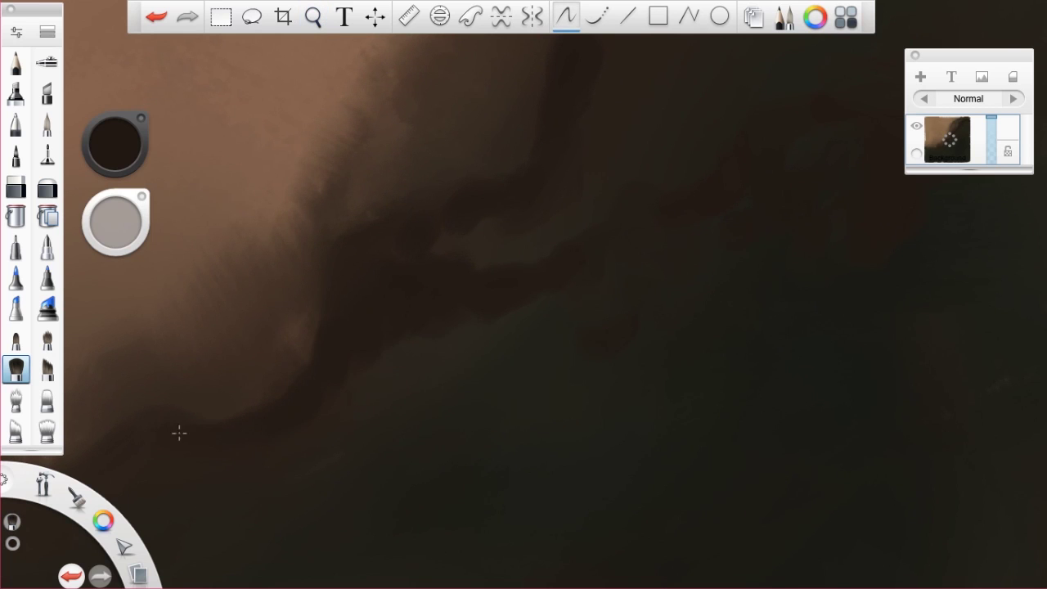
pyautogui.press('space')
pyautogui.moveTo(352, 379)
pyautogui.mouseDown()
pyautogui.moveTo(235, 405)
pyautogui.moveTo(284, 378)
pyautogui.moveTo(256, 398)
pyautogui.moveTo(262, 412)
pyautogui.moveTo(241, 398)
pyautogui.moveTo(163, 405)
pyautogui.moveTo(247, 411)
pyautogui.moveTo(266, 386)
pyautogui.moveTo(319, 357)
pyautogui.mouseUp()
pyautogui.click(331, 333)
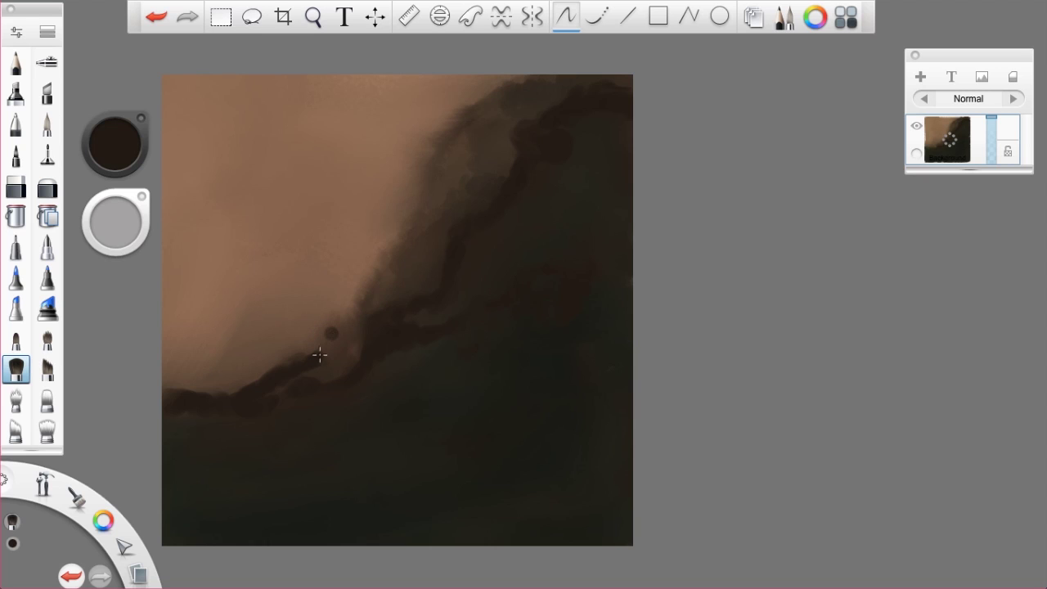
pyautogui.hotkey('ctrl', 'z')
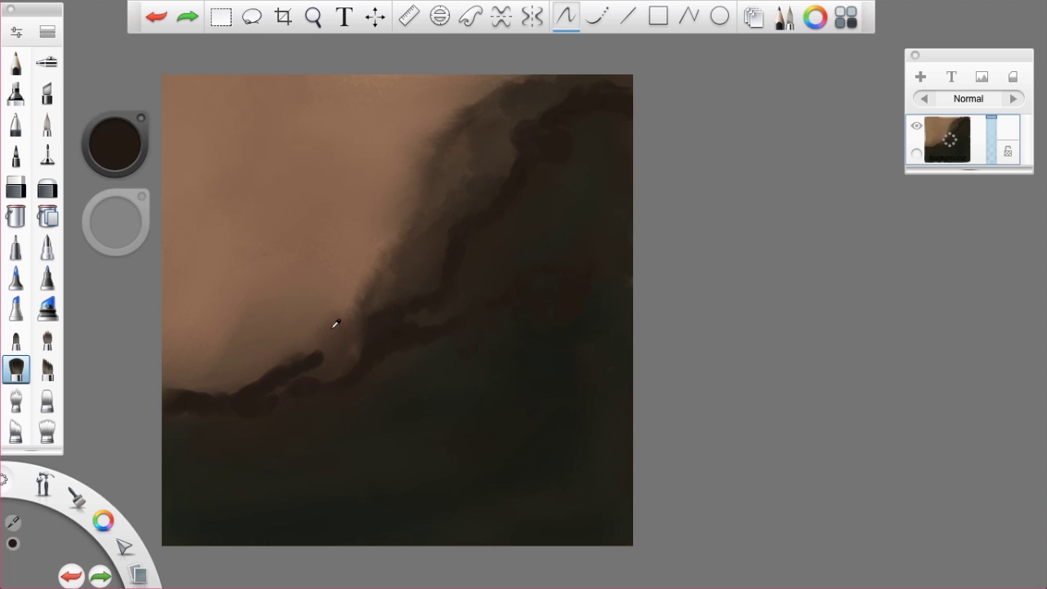
# Step: Sample intermediate browns beside the contour and paint them over its upper edge to blend it into the light area
pyautogui.keyDown('alt'); pyautogui.click(328, 359); pyautogui.keyUp('alt')
pyautogui.moveTo(326, 365)
pyautogui.mouseDown()
pyautogui.moveTo(311, 362)
pyautogui.moveTo(315, 351)
pyautogui.moveTo(296, 375)
pyautogui.mouseUp()
pyautogui.keyDown('alt'); pyautogui.click(298, 371); pyautogui.keyUp('alt')
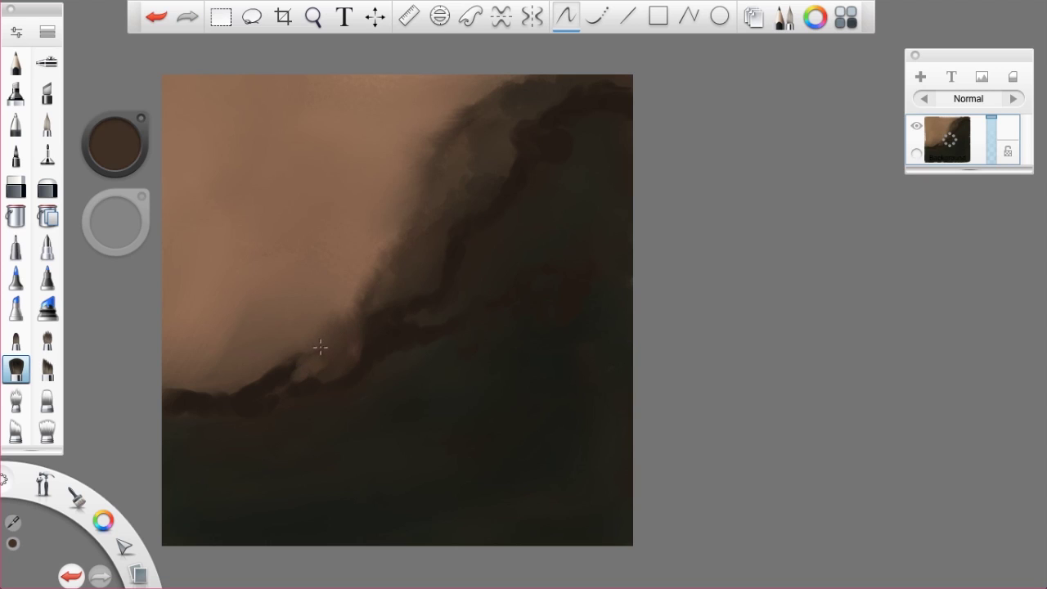
pyautogui.moveTo(285, 375)
pyautogui.mouseDown()
pyautogui.moveTo(317, 359)
pyautogui.moveTo(264, 387)
pyautogui.moveTo(363, 323)
pyautogui.moveTo(373, 289)
pyautogui.mouseUp()
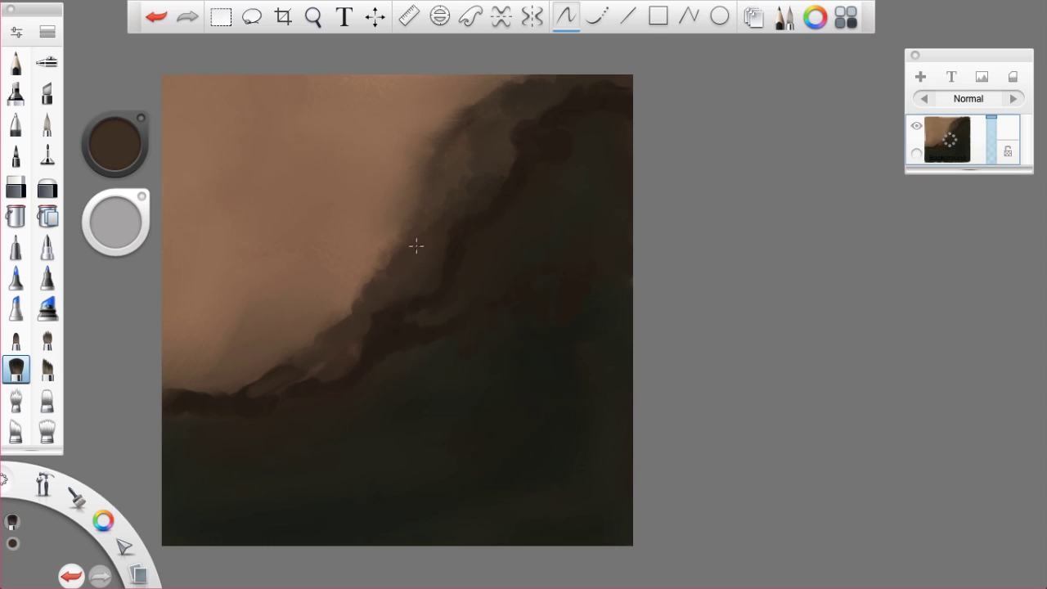
# Step: Sample intermediate and near-black browns from the band and paint them over its upper part, middle gap and adjoining dark contour
pyautogui.moveTo(436, 228)
pyautogui.mouseDown()
pyautogui.moveTo(420, 199)
pyautogui.moveTo(465, 131)
pyautogui.mouseUp()
pyautogui.keyDown('alt'); pyautogui.click(511, 113); pyautogui.keyUp('alt')
pyautogui.moveTo(500, 108)
pyautogui.mouseDown()
pyautogui.moveTo(533, 97)
pyautogui.moveTo(498, 98)
pyautogui.moveTo(464, 147)
pyautogui.mouseUp()
pyautogui.keyDown('alt'); pyautogui.click(498, 98); pyautogui.keyUp('alt')
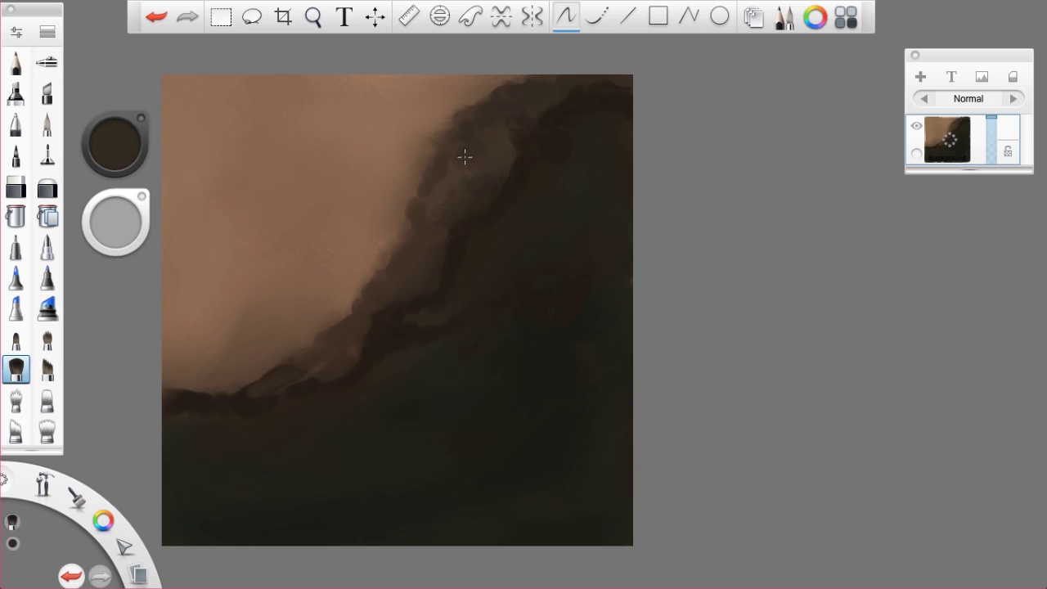
pyautogui.click(460, 172)
pyautogui.moveTo(442, 187); pyautogui.dragTo(422, 217)
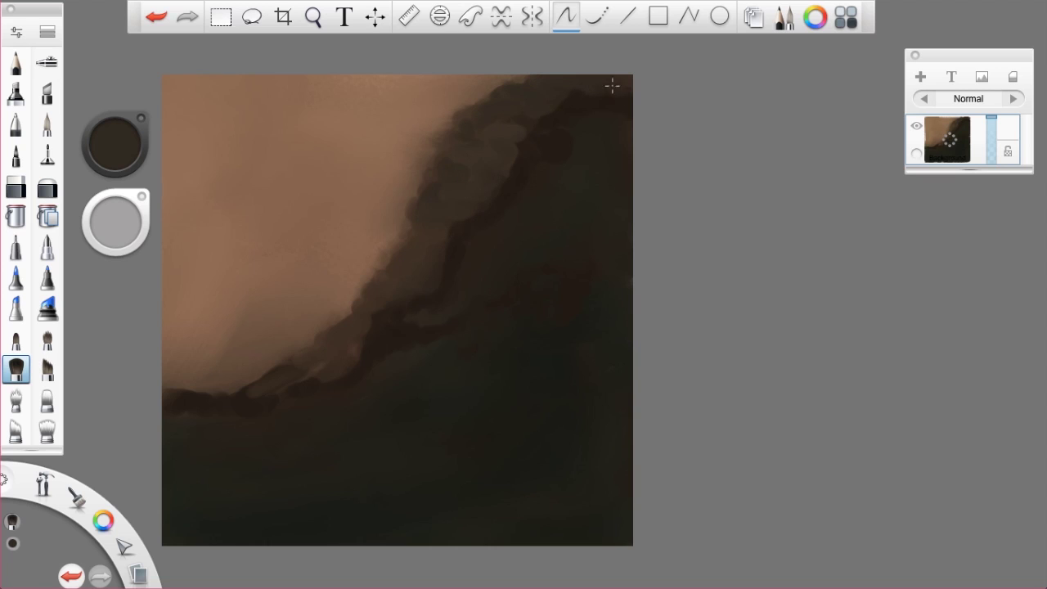
pyautogui.moveTo(415, 330)
pyautogui.mouseDown()
pyautogui.moveTo(456, 337)
pyautogui.moveTo(409, 347)
pyautogui.moveTo(420, 357)
pyautogui.moveTo(398, 337)
pyautogui.moveTo(398, 352)
pyautogui.moveTo(413, 344)
pyautogui.moveTo(402, 364)
pyautogui.moveTo(437, 357)
pyautogui.moveTo(433, 336)
pyautogui.moveTo(472, 328)
pyautogui.mouseUp()
pyautogui.keyDown('alt'); pyautogui.click(399, 334); pyautogui.keyUp('alt')
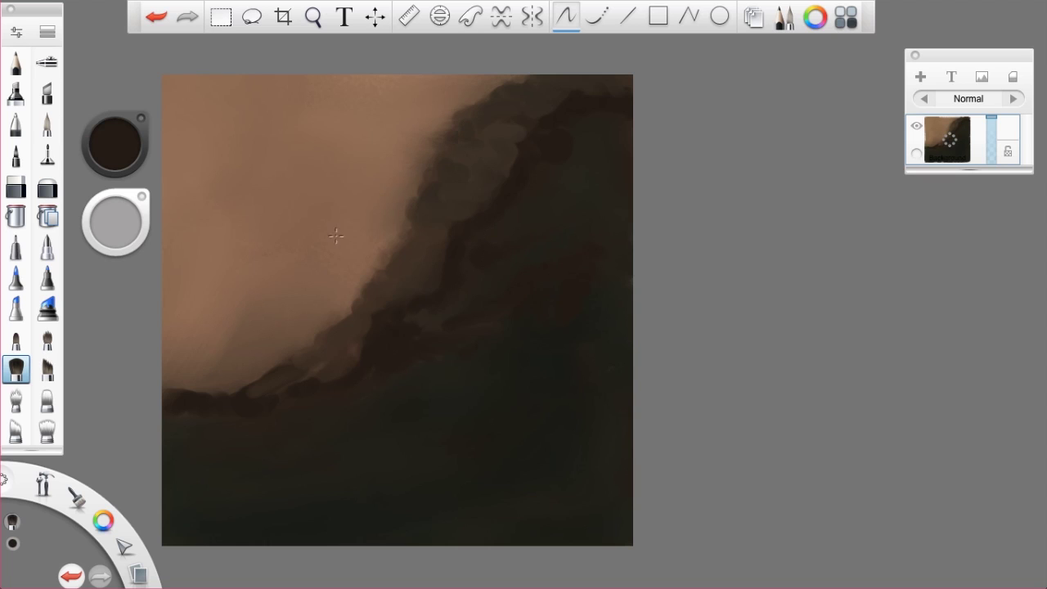
# Step: Switch to a smudge brush, adjust it, and blend the near-black contour into the dark area below it
pyautogui.click(47, 400)
pyautogui.moveTo(118, 213); pyautogui.dragTo(245, 193)
pyautogui.moveTo(184, 411)
pyautogui.mouseDown()
pyautogui.moveTo(188, 432)
pyautogui.moveTo(203, 425)
pyautogui.moveTo(195, 446)
pyautogui.mouseUp()
pyautogui.moveTo(245, 421); pyautogui.dragTo(256, 429)
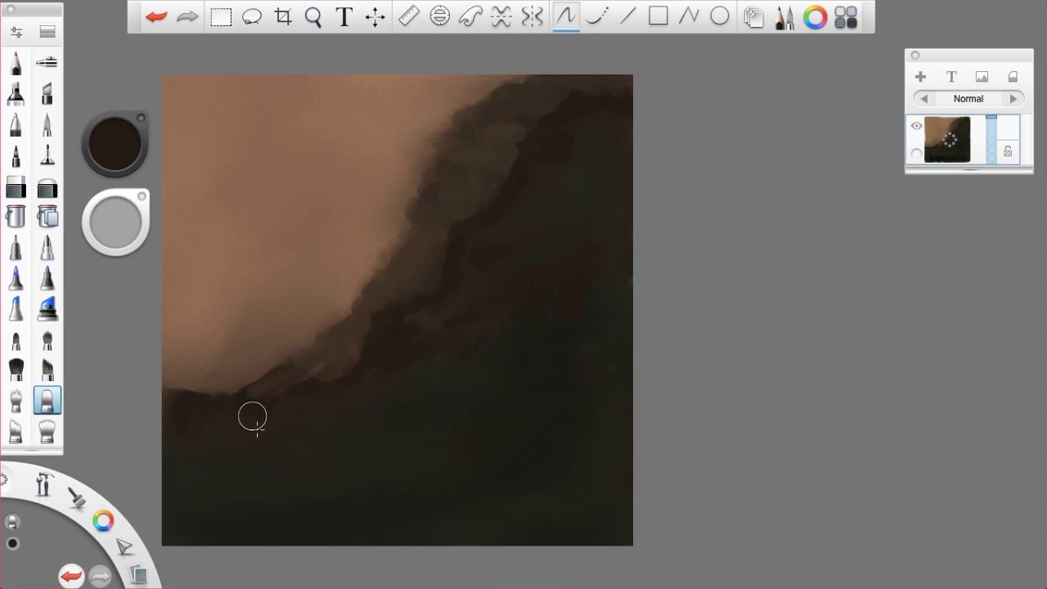
pyautogui.moveTo(274, 394)
pyautogui.mouseDown()
pyautogui.moveTo(297, 406)
pyautogui.moveTo(268, 417)
pyautogui.moveTo(425, 399)
pyautogui.moveTo(404, 374)
pyautogui.moveTo(387, 387)
pyautogui.moveTo(422, 366)
pyautogui.moveTo(475, 362)
pyautogui.mouseUp()
pyautogui.moveTo(409, 342); pyautogui.dragTo(480, 356)
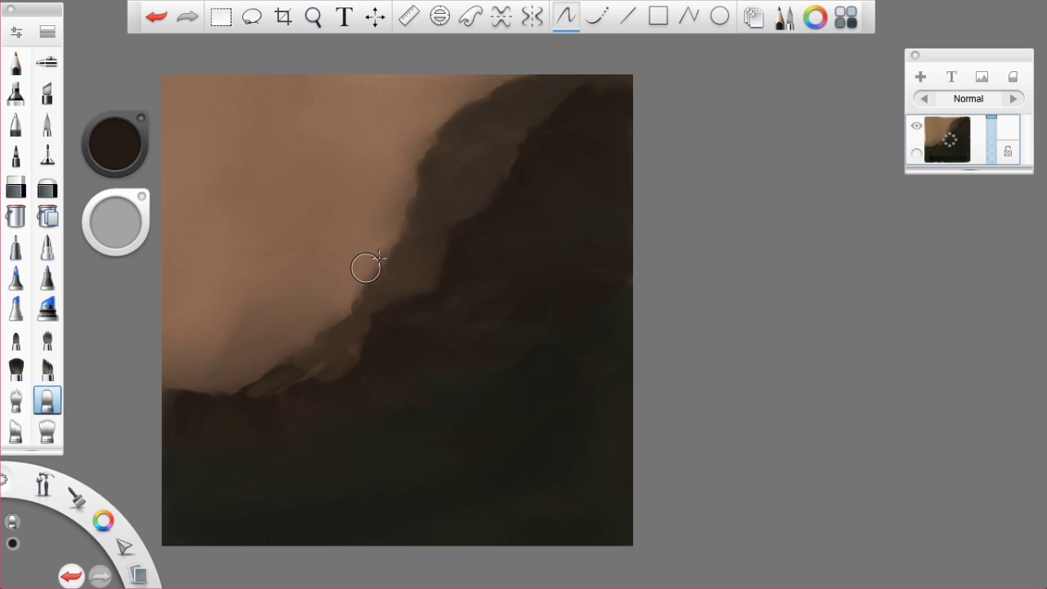
# Step: Smudge the border between the light brown area and the dark band from the lower bend to the canvas's upper edge
pyautogui.moveTo(346, 354)
pyautogui.mouseDown()
pyautogui.moveTo(313, 373)
pyautogui.moveTo(345, 314)
pyautogui.moveTo(336, 348)
pyautogui.moveTo(313, 368)
pyautogui.moveTo(341, 350)
pyautogui.moveTo(346, 306)
pyautogui.mouseUp()
pyautogui.moveTo(382, 269)
pyautogui.mouseDown()
pyautogui.moveTo(290, 374)
pyautogui.moveTo(297, 379)
pyautogui.moveTo(204, 390)
pyautogui.moveTo(235, 391)
pyautogui.moveTo(330, 324)
pyautogui.moveTo(285, 352)
pyautogui.moveTo(351, 293)
pyautogui.mouseUp()
pyautogui.moveTo(354, 291); pyautogui.dragTo(389, 251)
pyautogui.moveTo(390, 249)
pyautogui.mouseDown()
pyautogui.moveTo(421, 106)
pyautogui.moveTo(456, 106)
pyautogui.moveTo(428, 123)
pyautogui.moveTo(470, 103)
pyautogui.moveTo(441, 91)
pyautogui.moveTo(498, 81)
pyautogui.moveTo(393, 103)
pyautogui.moveTo(522, 77)
pyautogui.moveTo(510, 77)
pyautogui.moveTo(551, 84)
pyautogui.mouseUp()
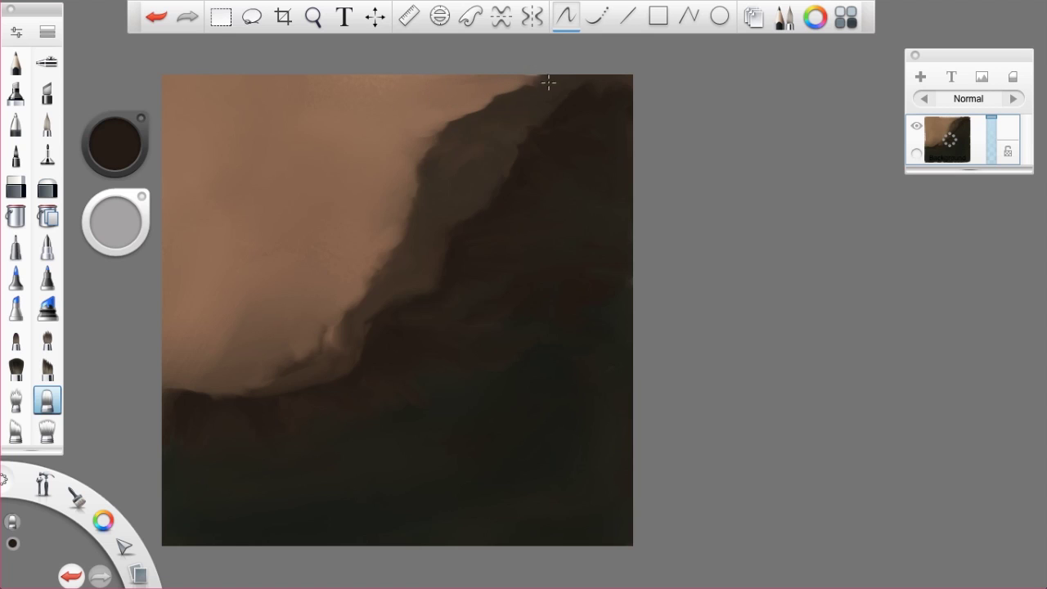
# Step: Use the Smudge Round Bristle Brush to soften the light-to-dark border and blend the browns and greens in the dark area
pyautogui.click(48, 429)
pyautogui.moveTo(517, 108)
pyautogui.mouseDown()
pyautogui.moveTo(433, 195)
pyautogui.moveTo(452, 190)
pyautogui.moveTo(409, 234)
pyautogui.mouseUp()
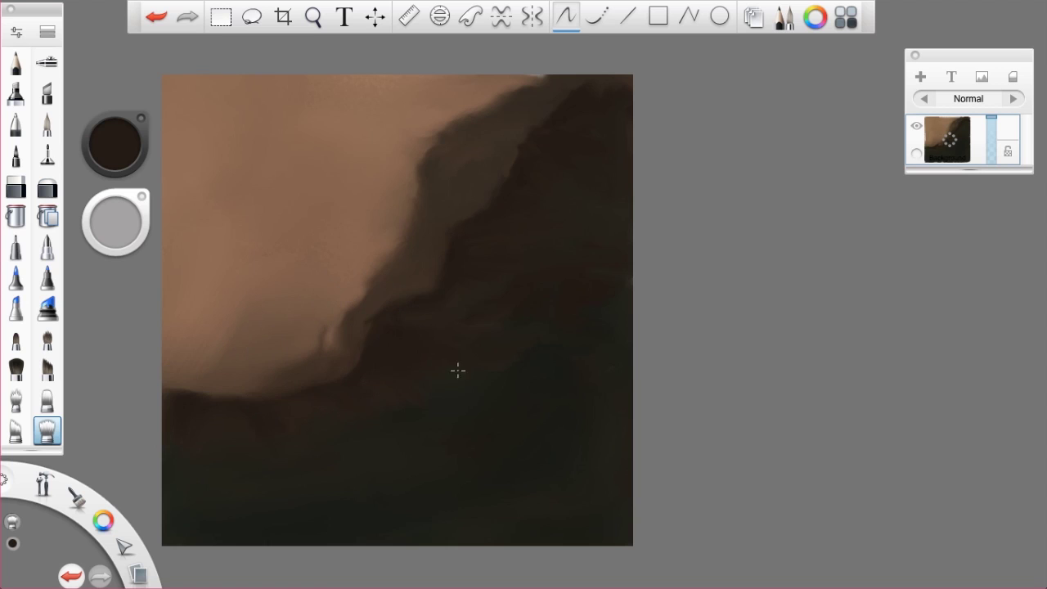
pyautogui.moveTo(144, 240)
pyautogui.mouseDown()
pyautogui.moveTo(33, 267)
pyautogui.moveTo(2, 299)
pyautogui.mouseUp()
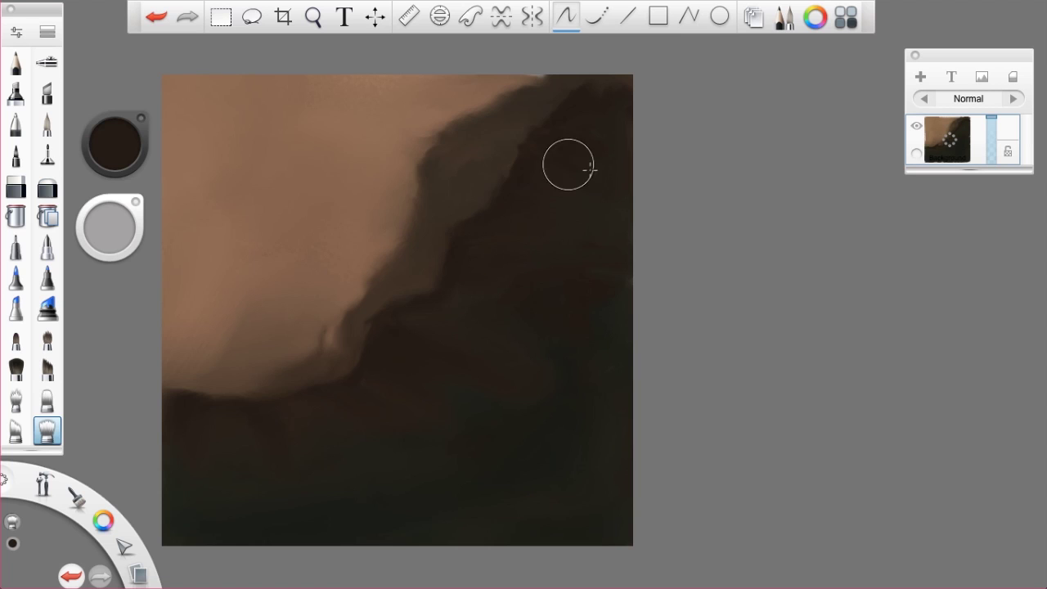
pyautogui.moveTo(579, 109); pyautogui.dragTo(541, 125)
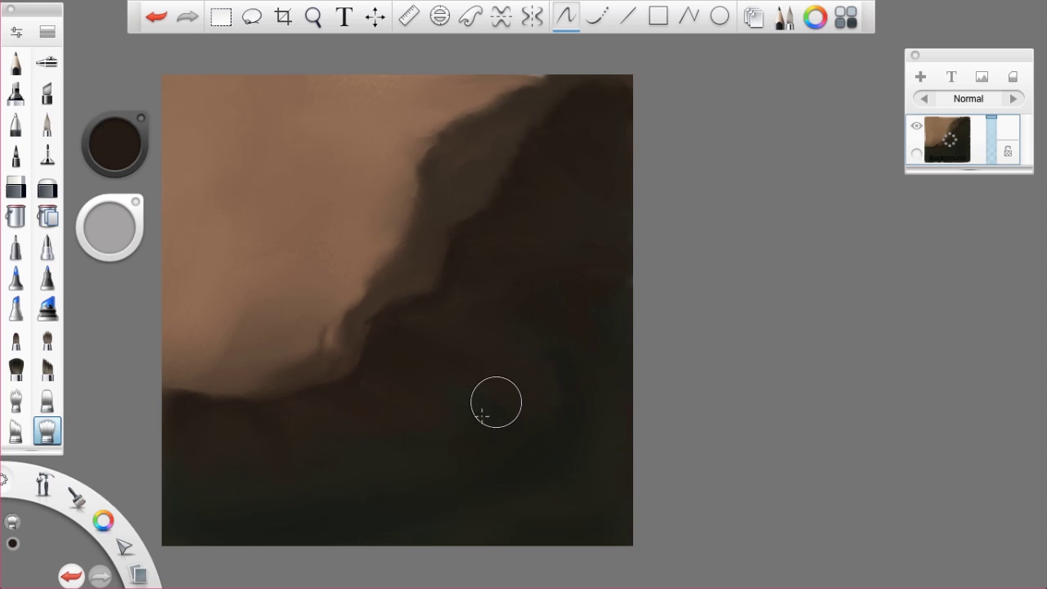
pyautogui.moveTo(443, 481)
pyautogui.mouseDown()
pyautogui.moveTo(463, 418)
pyautogui.moveTo(420, 442)
pyautogui.moveTo(508, 455)
pyautogui.moveTo(499, 375)
pyautogui.mouseUp()
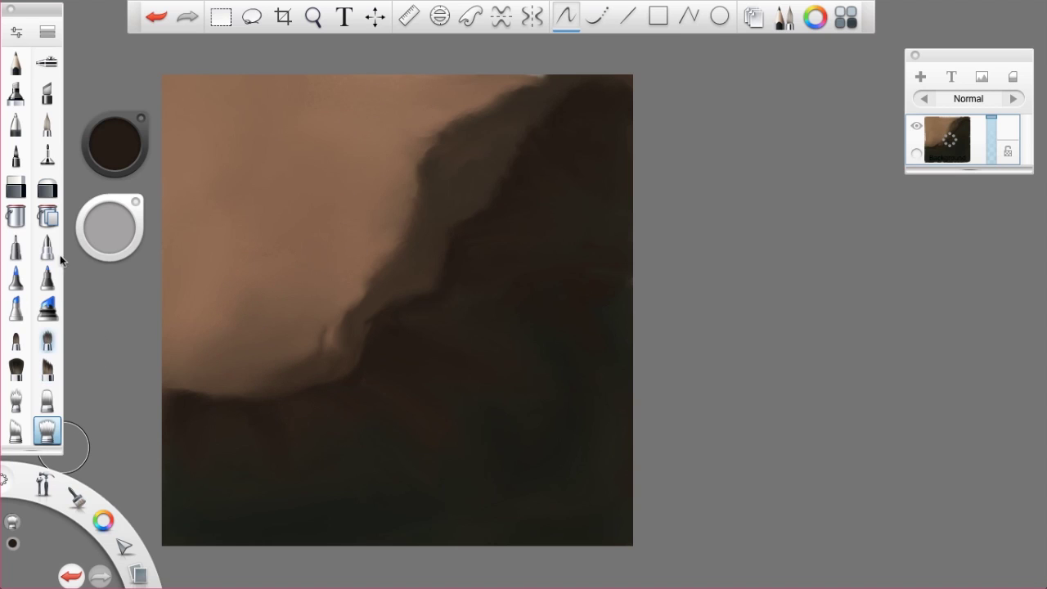
# Step: Try out the Texture set brushes in the brush library and choose Scratches
pyautogui.click(49, 35)
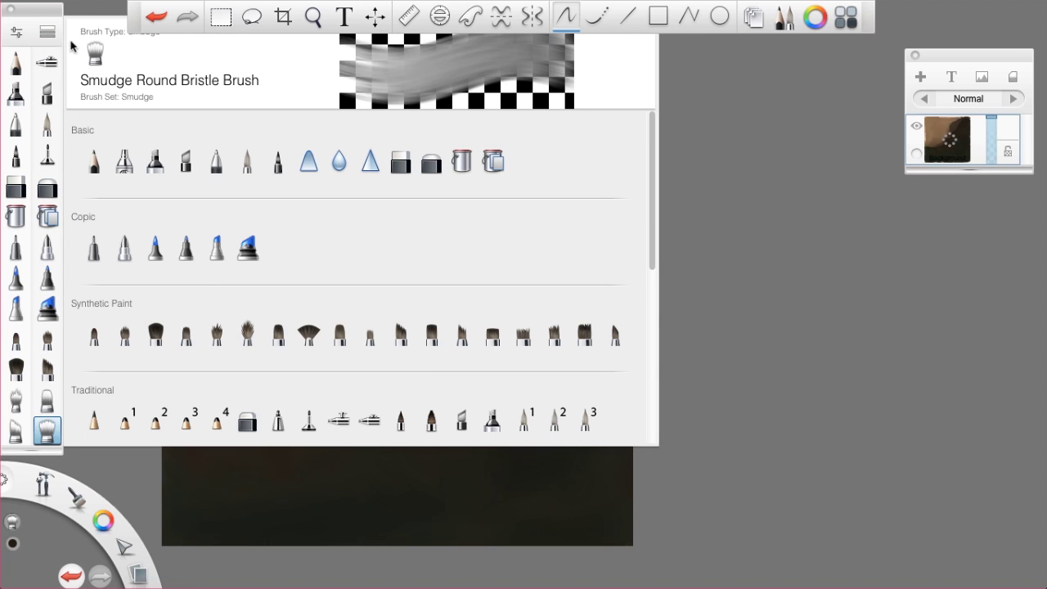
pyautogui.click(47, 32)
pyautogui.click(47, 33)
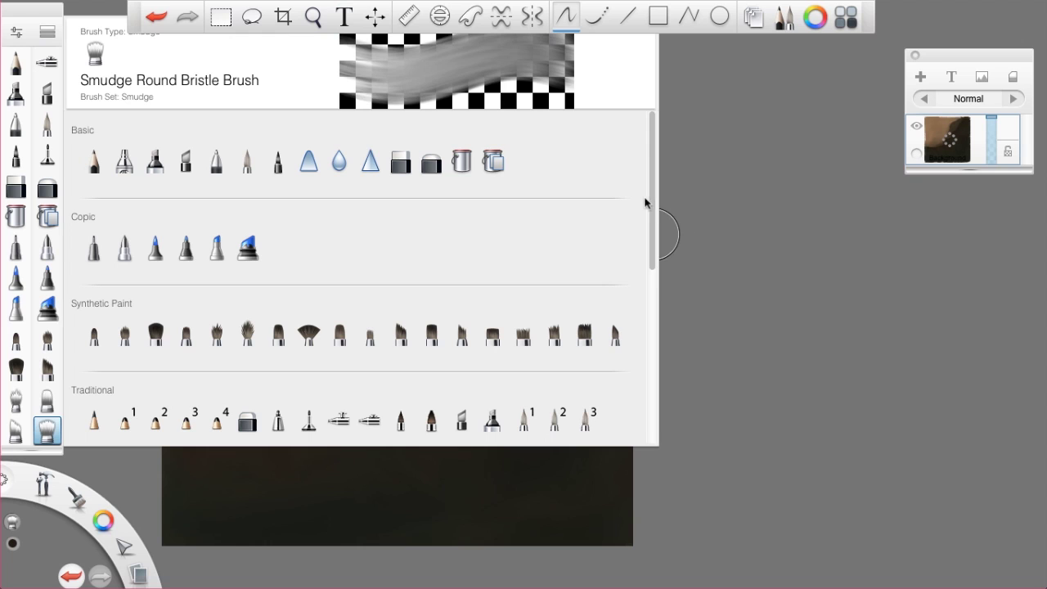
pyautogui.moveTo(655, 204)
pyautogui.mouseDown()
pyautogui.moveTo(657, 378)
pyautogui.moveTo(650, 276)
pyautogui.moveTo(646, 326)
pyautogui.mouseUp()
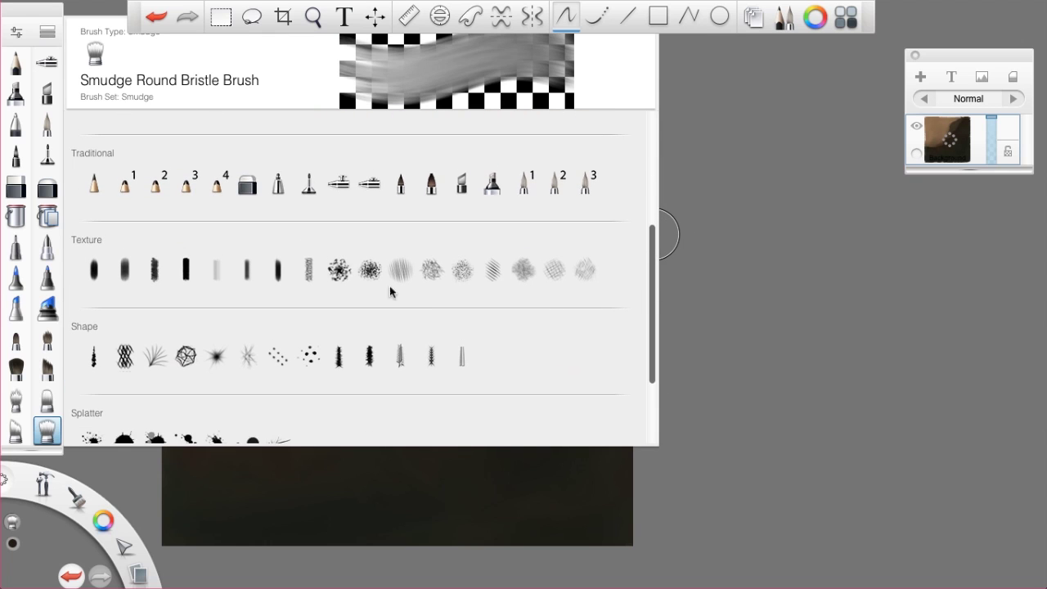
pyautogui.click(431, 274)
pyautogui.click(462, 272)
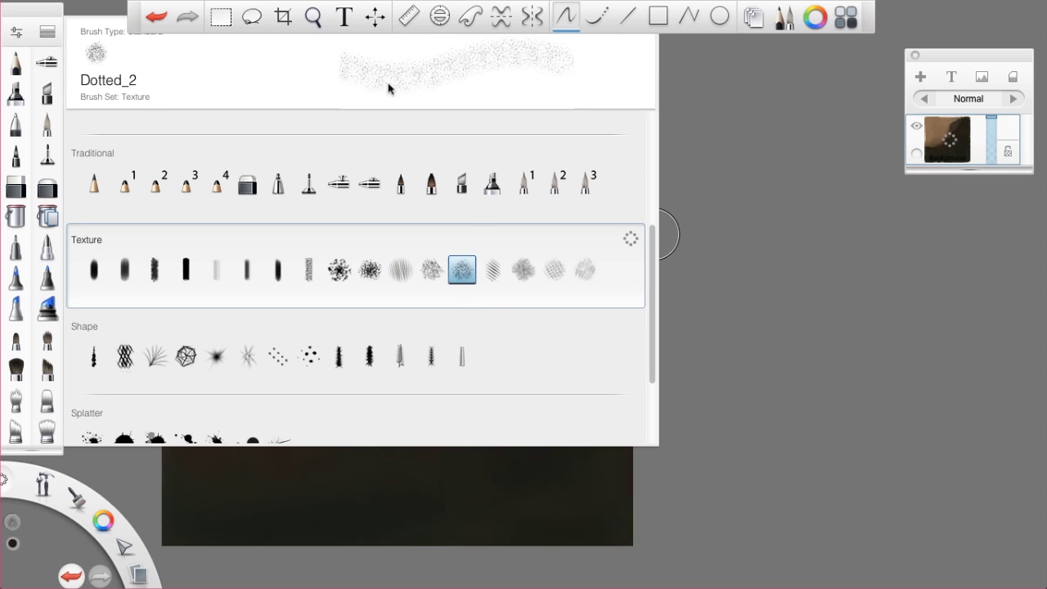
pyautogui.click(493, 273)
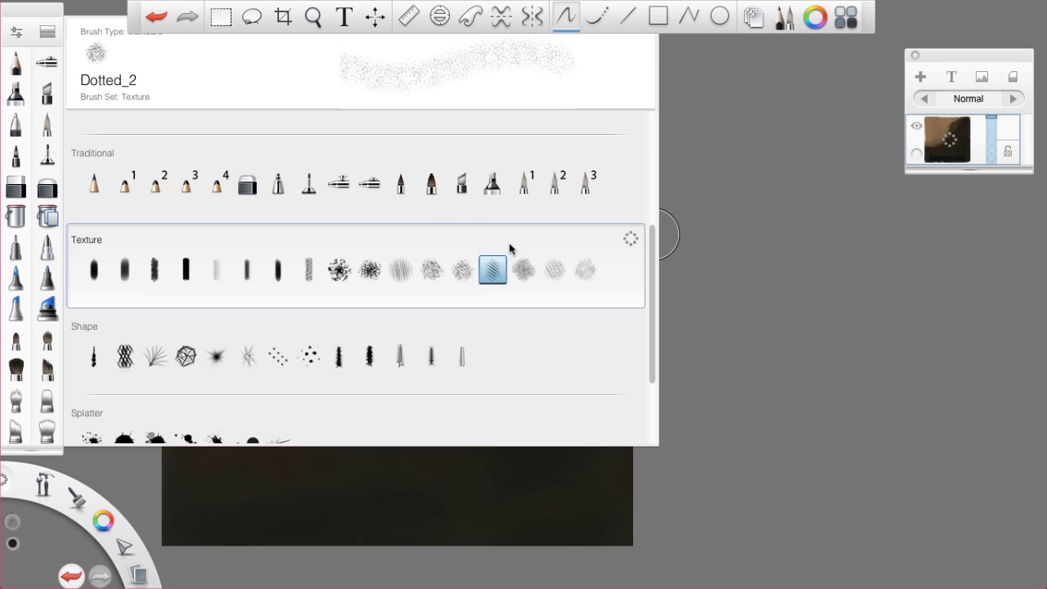
pyautogui.click(524, 270)
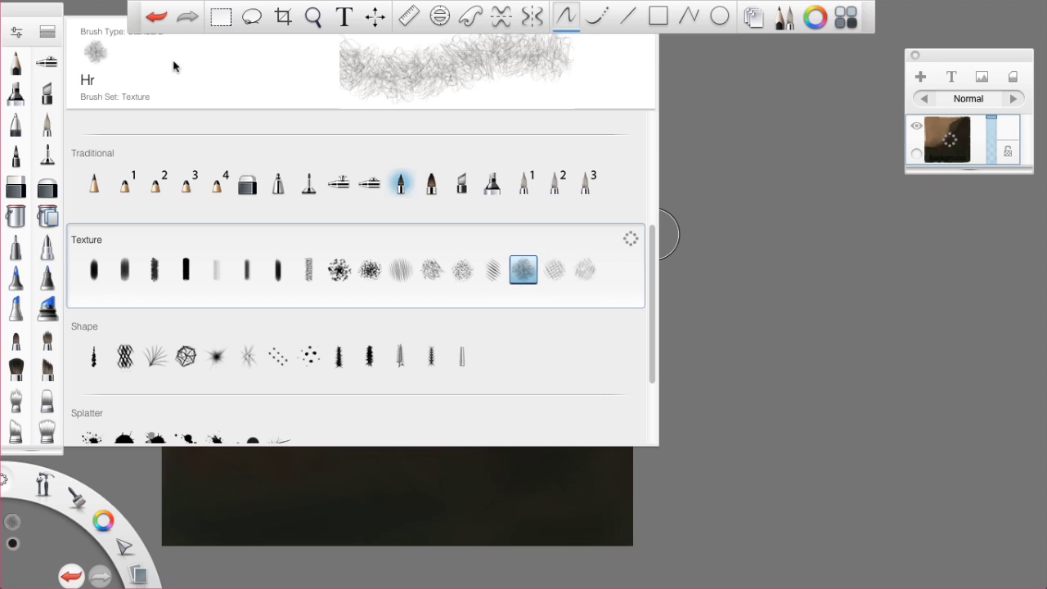
pyautogui.click(553, 270)
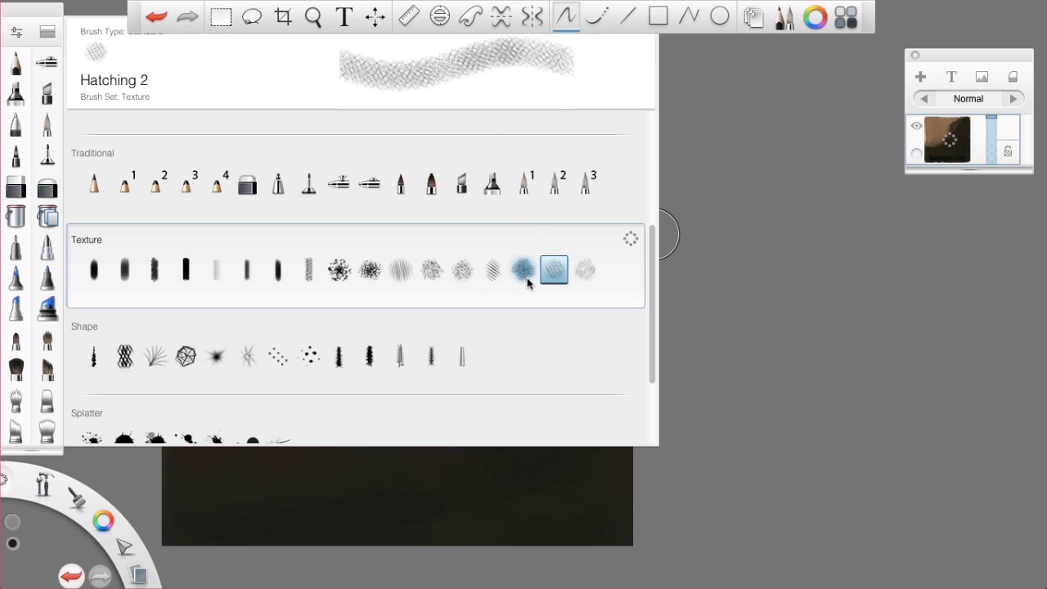
pyautogui.click(585, 270)
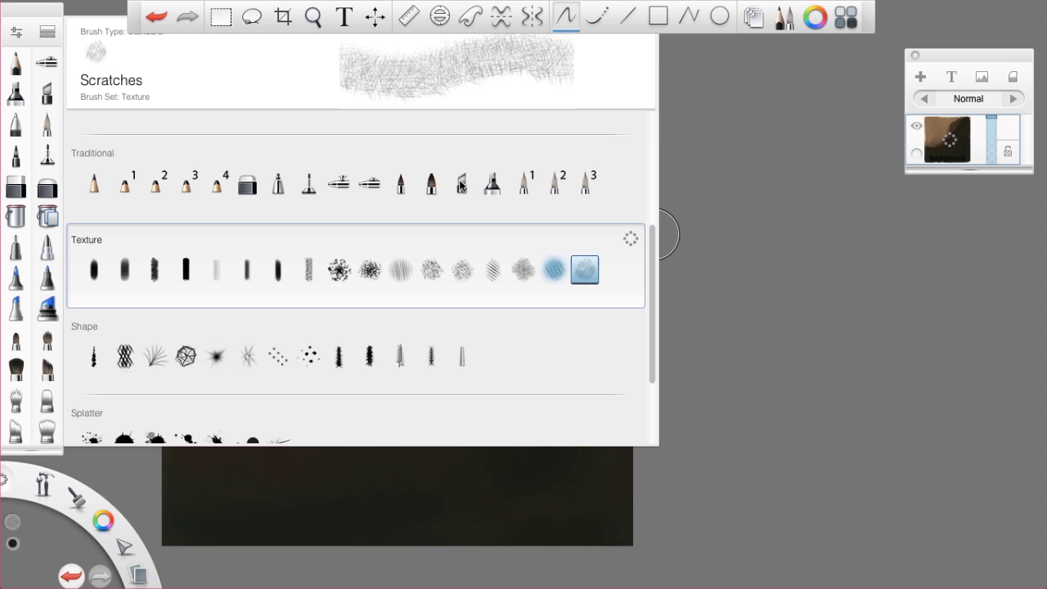
pyautogui.click(49, 32)
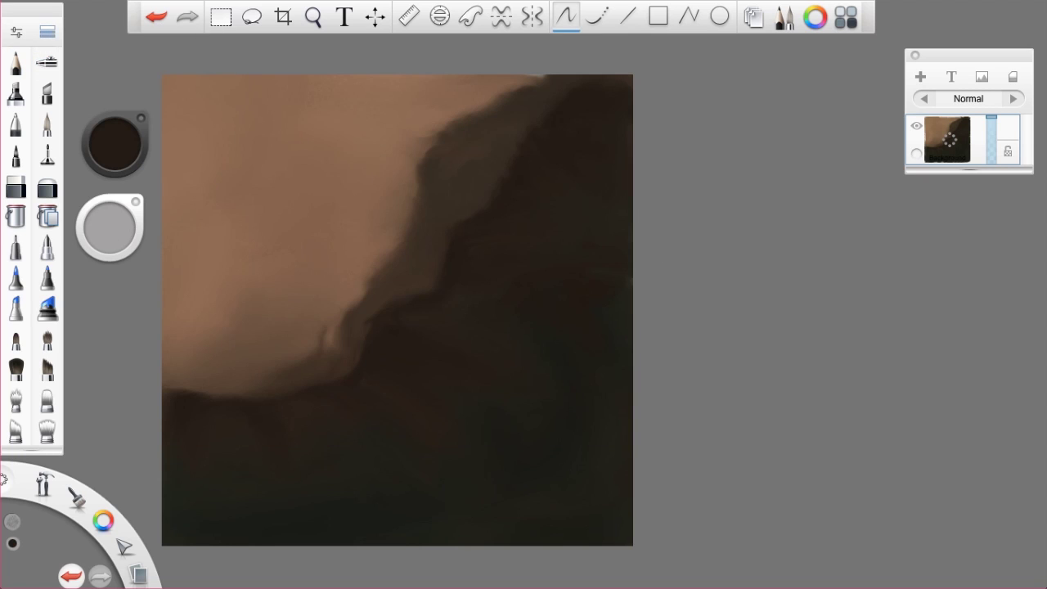
pyautogui.click(47, 32)
pyautogui.moveTo(590, 274)
pyautogui.mouseDown()
pyautogui.moveTo(196, 320)
pyautogui.moveTo(32, 310)
pyautogui.moveTo(40, 367)
pyautogui.moveTo(47, 307)
pyautogui.mouseUp()
pyautogui.moveTo(2, 197); pyautogui.dragTo(586, 273)
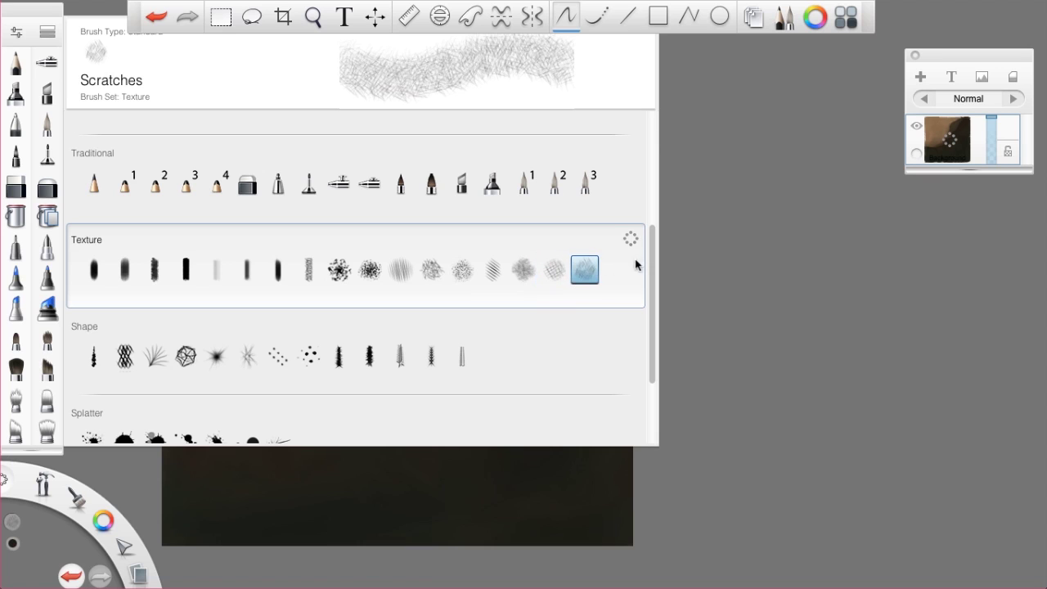
pyautogui.click(47, 31)
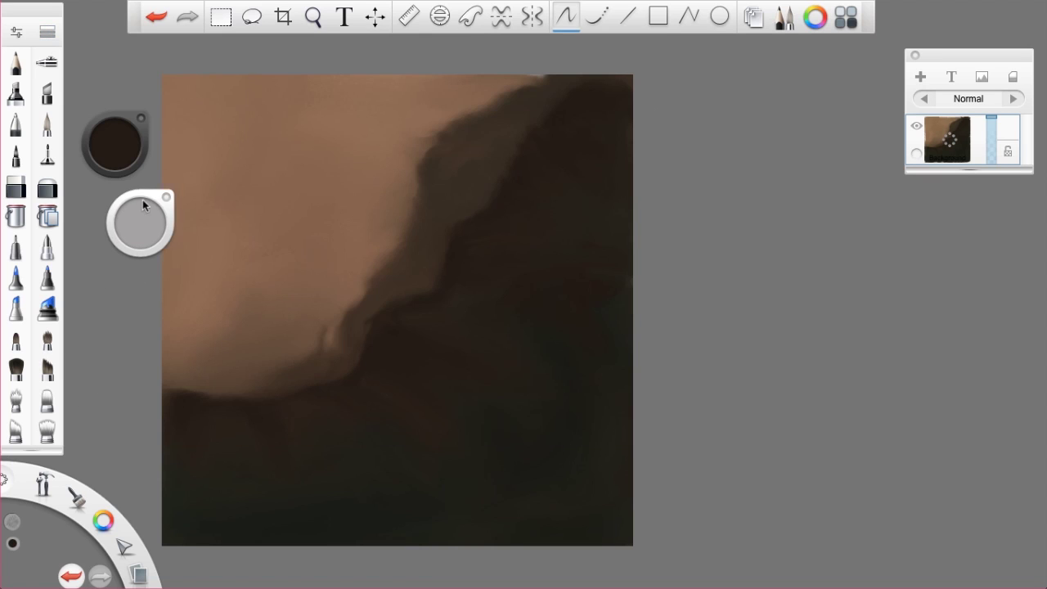
# Step: Adjust the Scratches brush and paint subtle texture over the lower dark area in sampled browns and dark green
pyautogui.moveTo(111, 223); pyautogui.dragTo(257, 195)
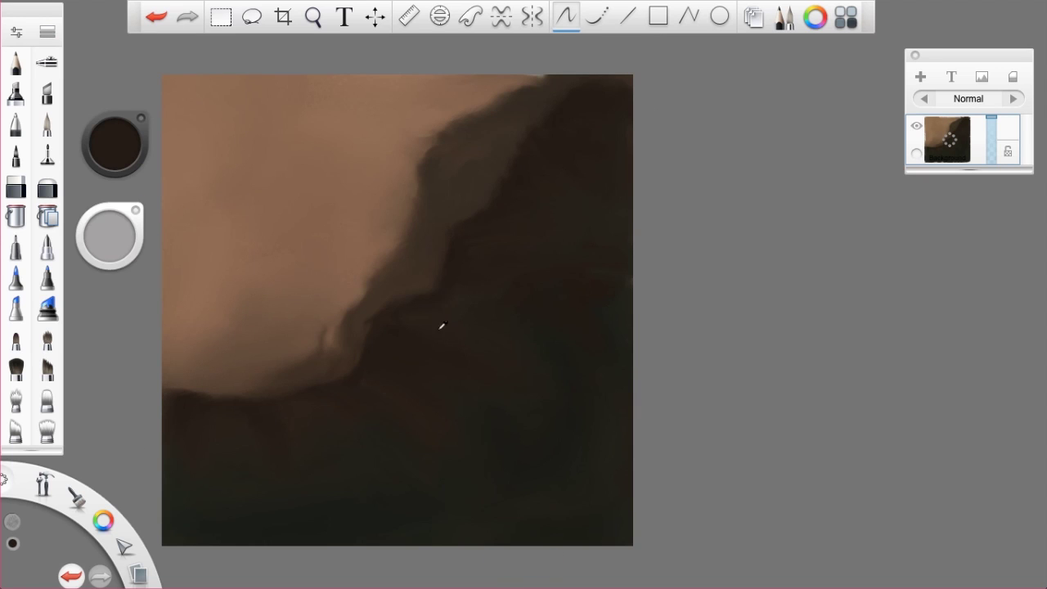
pyautogui.keyDown('alt'); pyautogui.click(357, 332); pyautogui.keyUp('alt')
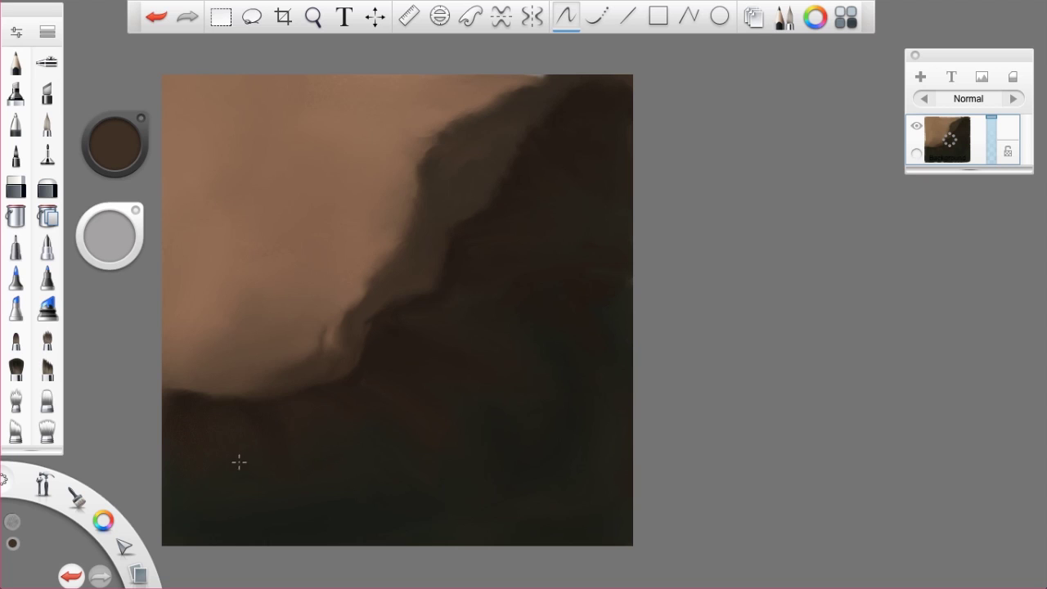
pyautogui.keyDown('alt'); pyautogui.click(346, 441); pyautogui.keyUp('alt')
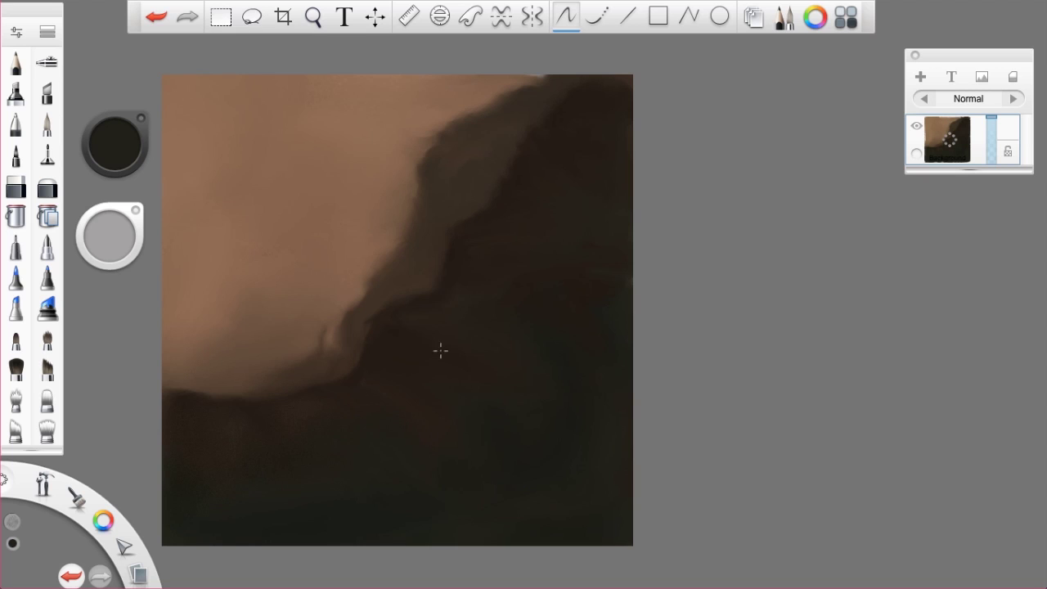
pyautogui.press('alt')
pyautogui.keyDown('alt'); pyautogui.click(404, 344); pyautogui.keyUp('alt')
pyautogui.press('space')
pyautogui.moveTo(429, 377); pyautogui.dragTo(514, 367)
pyautogui.moveTo(500, 391); pyautogui.dragTo(604, 221)
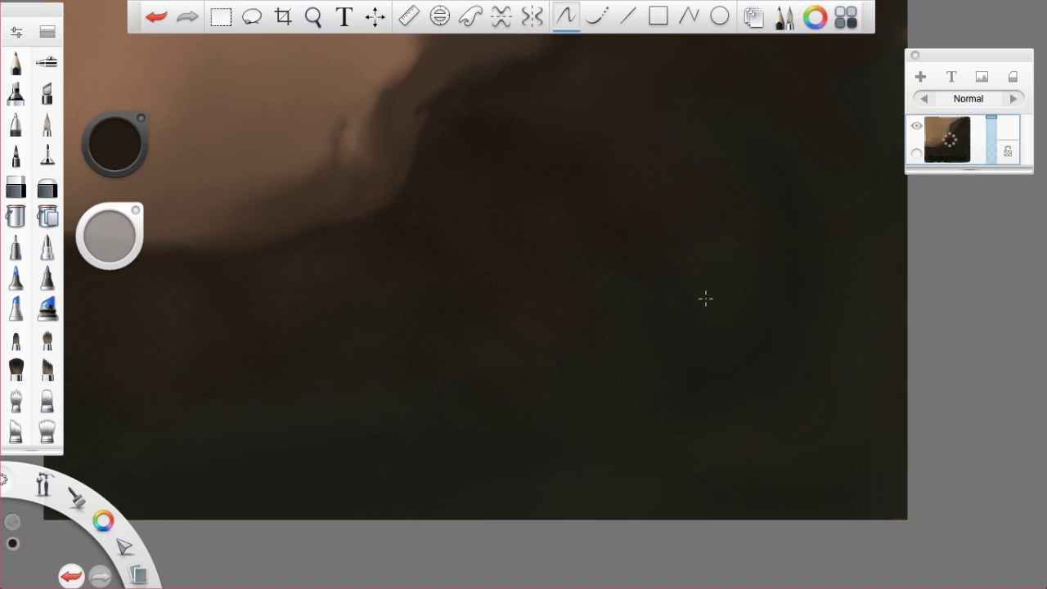
# Step: Undo the dark test scratches, then texture the upper light area and the dark band's border with sampled light and dark browns
pyautogui.press('space')
pyautogui.moveTo(461, 318); pyautogui.dragTo(602, 132)
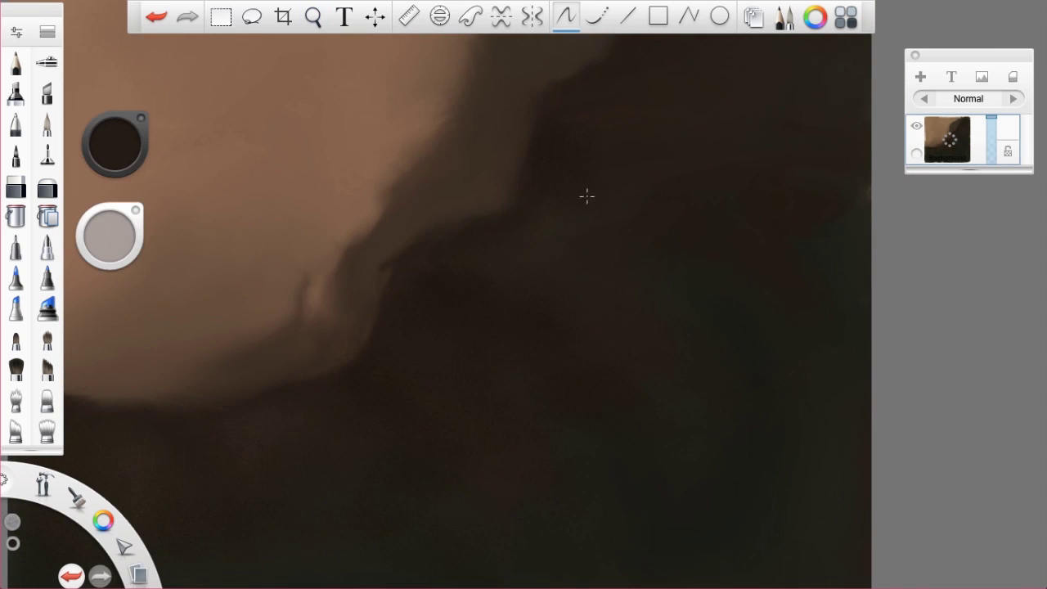
pyautogui.press('space')
pyautogui.moveTo(415, 294); pyautogui.dragTo(397, 446)
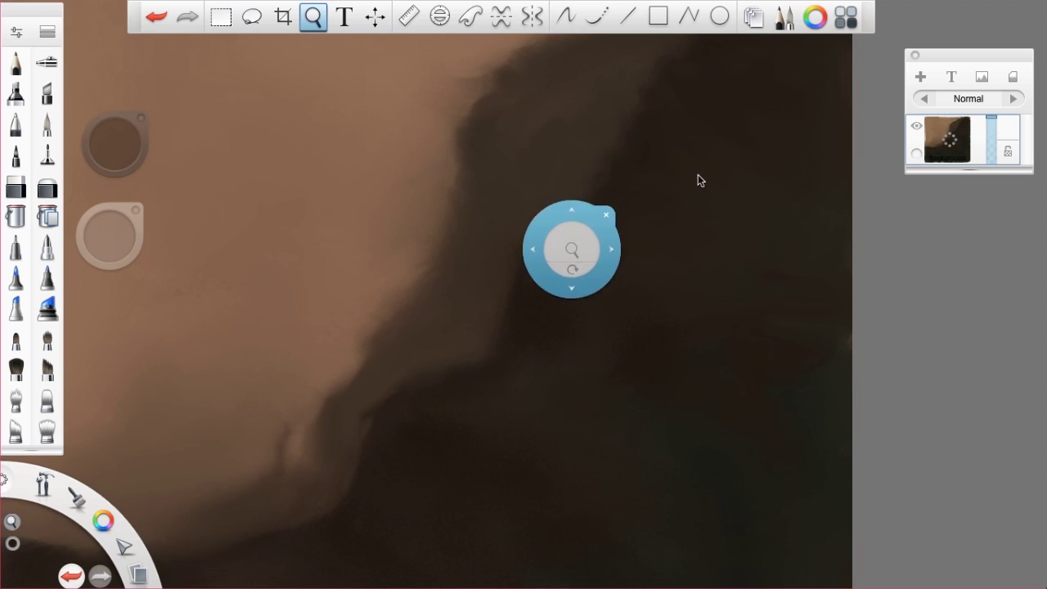
pyautogui.moveTo(698, 174); pyautogui.dragTo(642, 281)
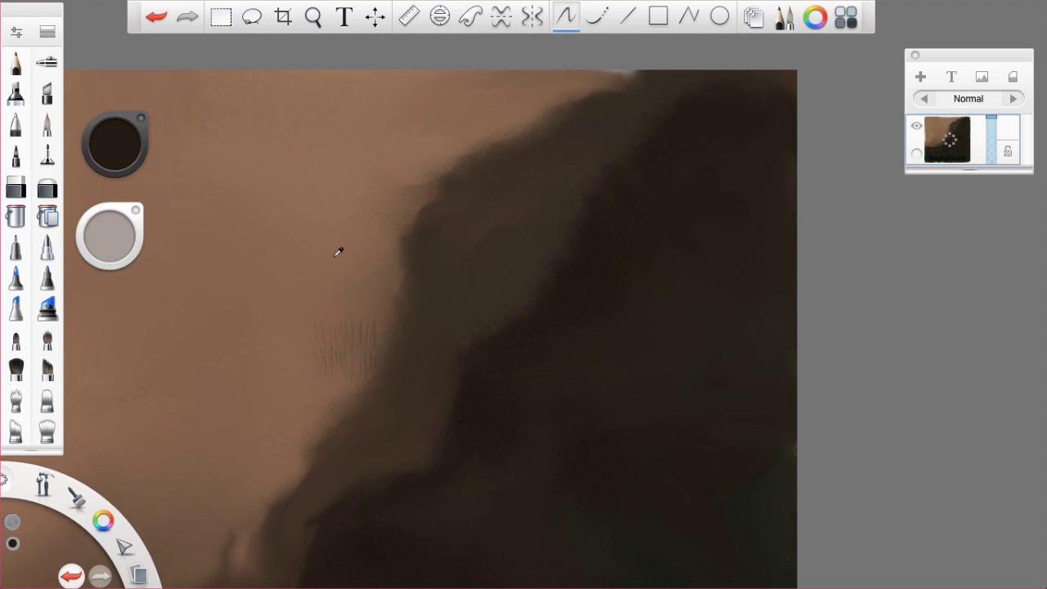
pyautogui.hotkey('ctrl', 'z')
pyautogui.click(399, 206)
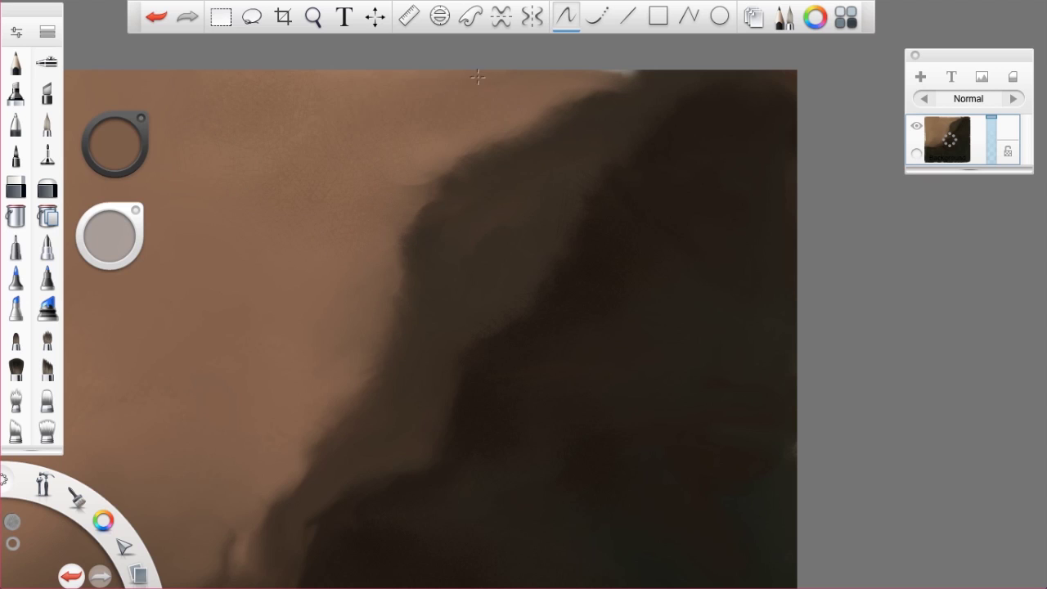
pyautogui.moveTo(515, 100); pyautogui.dragTo(387, 193)
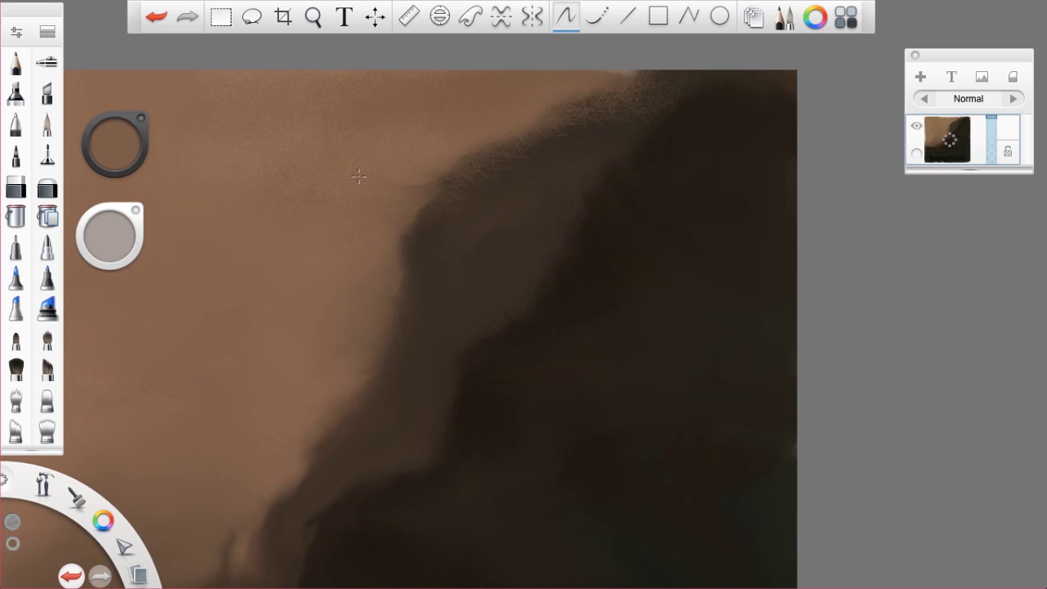
pyautogui.keyDown('alt'); pyautogui.click(471, 192); pyautogui.keyUp('alt')
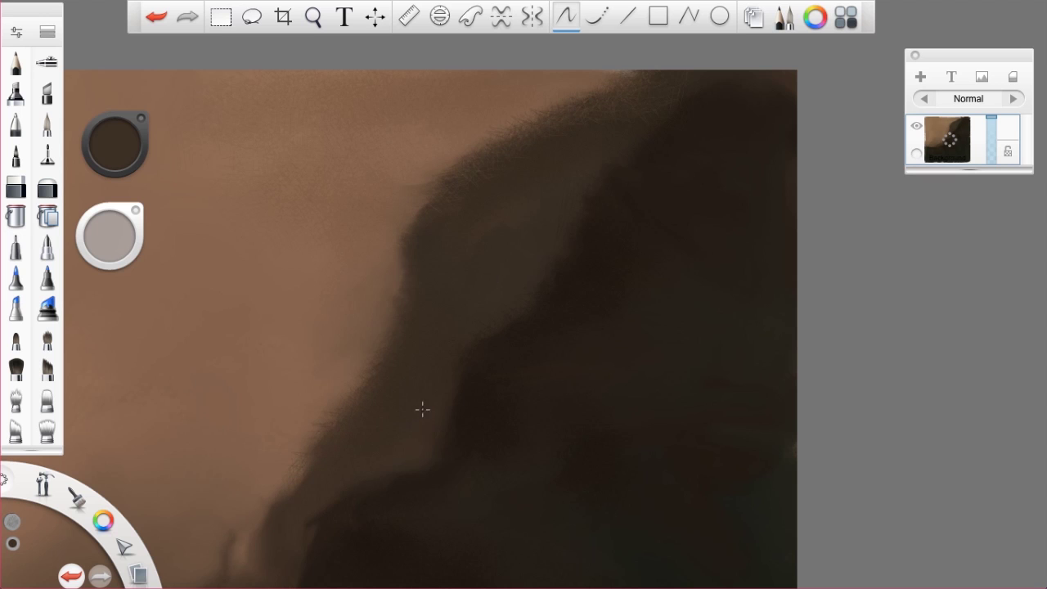
# Step: Sample the light brown, adjust the Scratches brush, and texture the light area from its upper corner down to the lower shadow
pyautogui.press('space')
pyautogui.moveTo(486, 540); pyautogui.dragTo(645, 471)
pyautogui.moveTo(361, 319)
pyautogui.mouseDown()
pyautogui.moveTo(369, 376)
pyautogui.moveTo(500, 489)
pyautogui.mouseUp()
pyautogui.keyDown('alt'); pyautogui.click(531, 250); pyautogui.keyUp('alt')
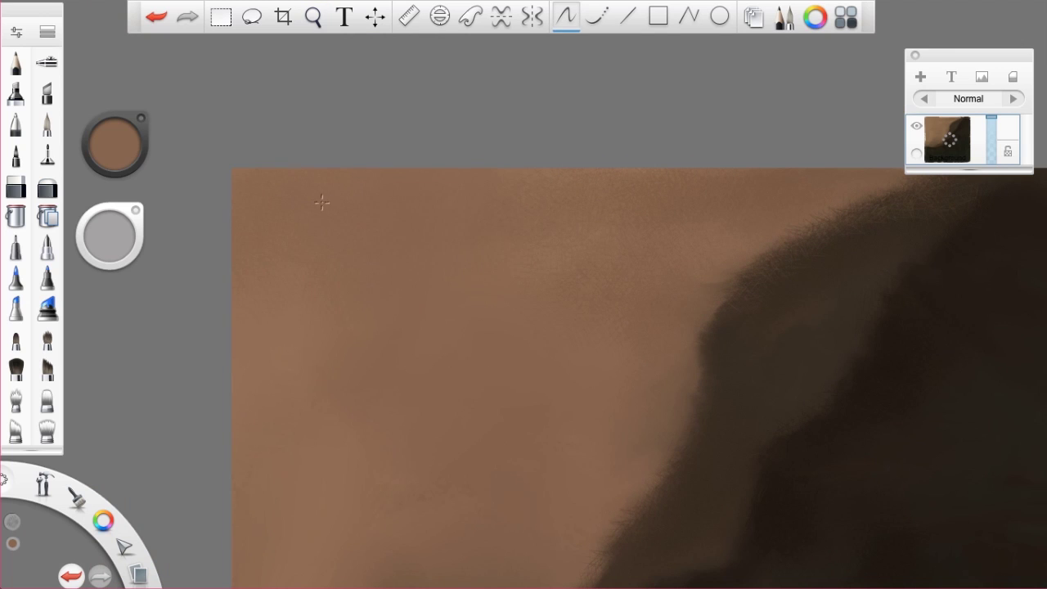
pyautogui.moveTo(131, 236); pyautogui.dragTo(84, 367)
pyautogui.press('space')
pyautogui.moveTo(403, 420)
pyautogui.mouseDown()
pyautogui.moveTo(371, 257)
pyautogui.moveTo(345, 260)
pyautogui.mouseUp()
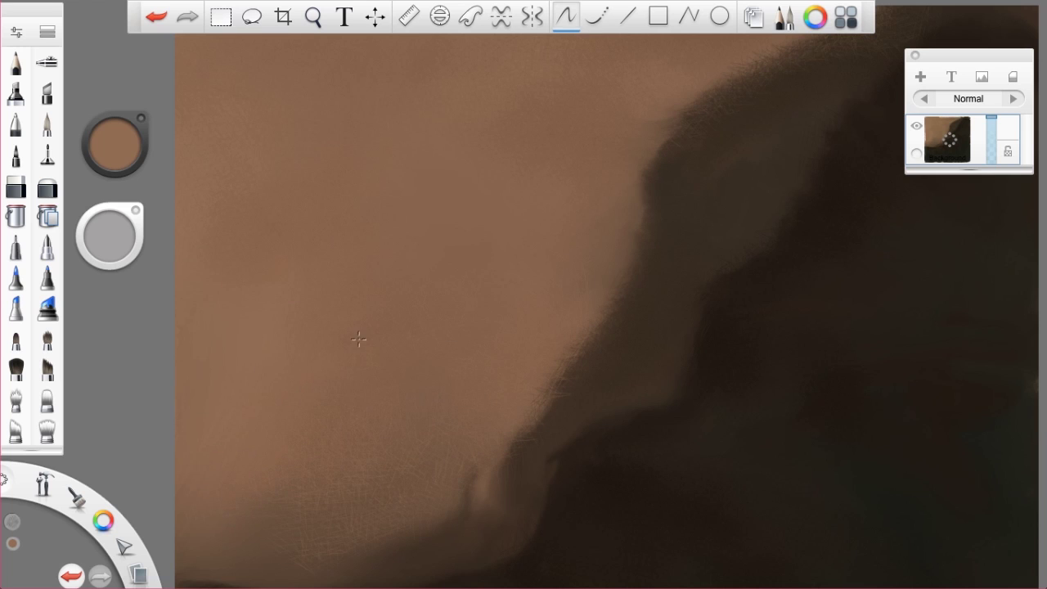
# Step: Choose a lighter brown and paint Scratches texture across the light area from its upper corner to the lower shadow
pyautogui.click(12, 543)
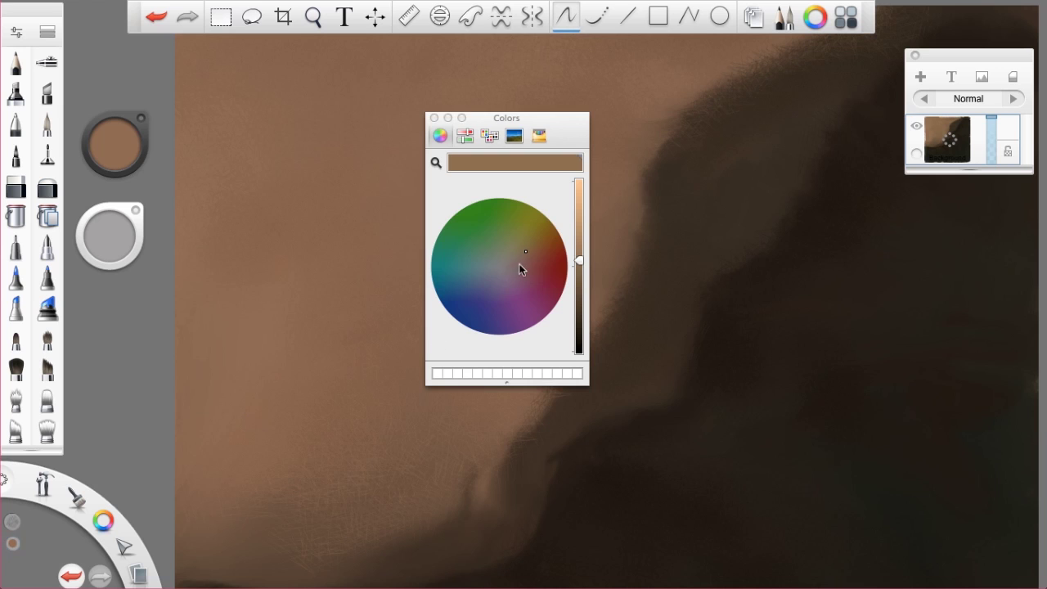
pyautogui.moveTo(581, 259); pyautogui.dragTo(580, 241)
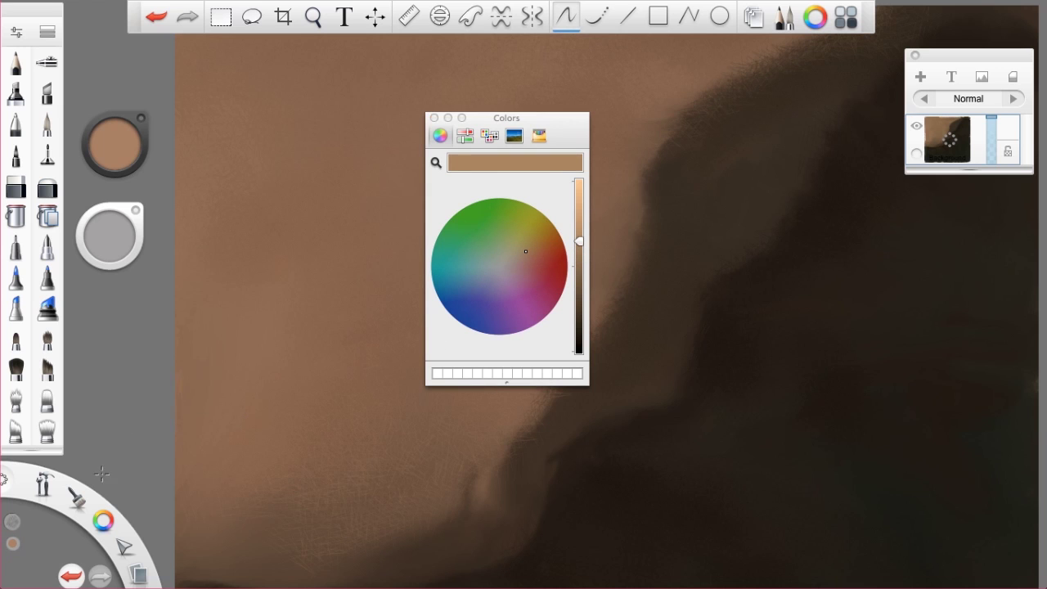
pyautogui.press('space')
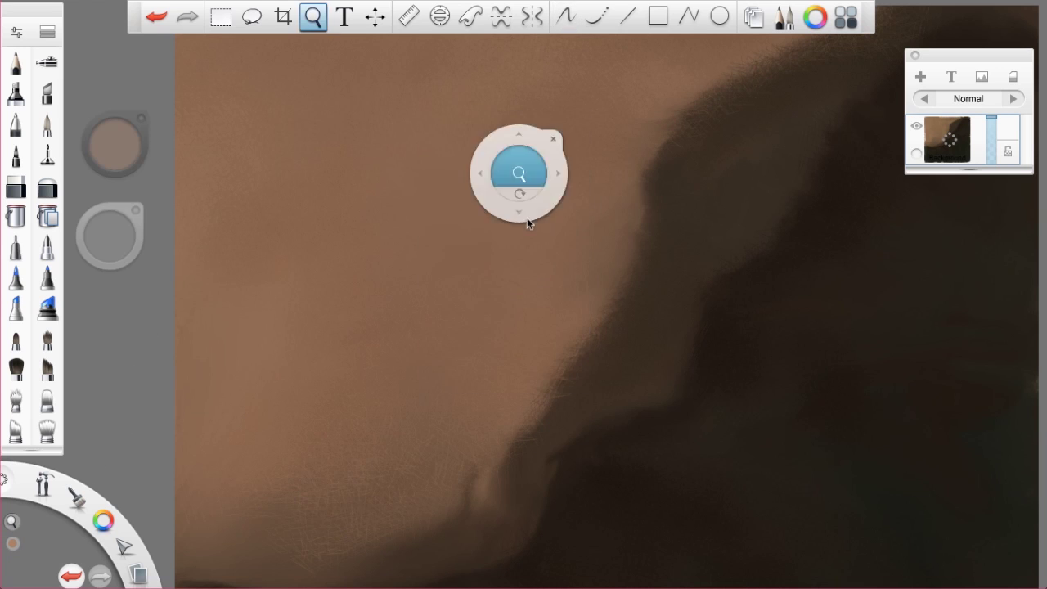
pyautogui.moveTo(528, 222); pyautogui.dragTo(509, 355)
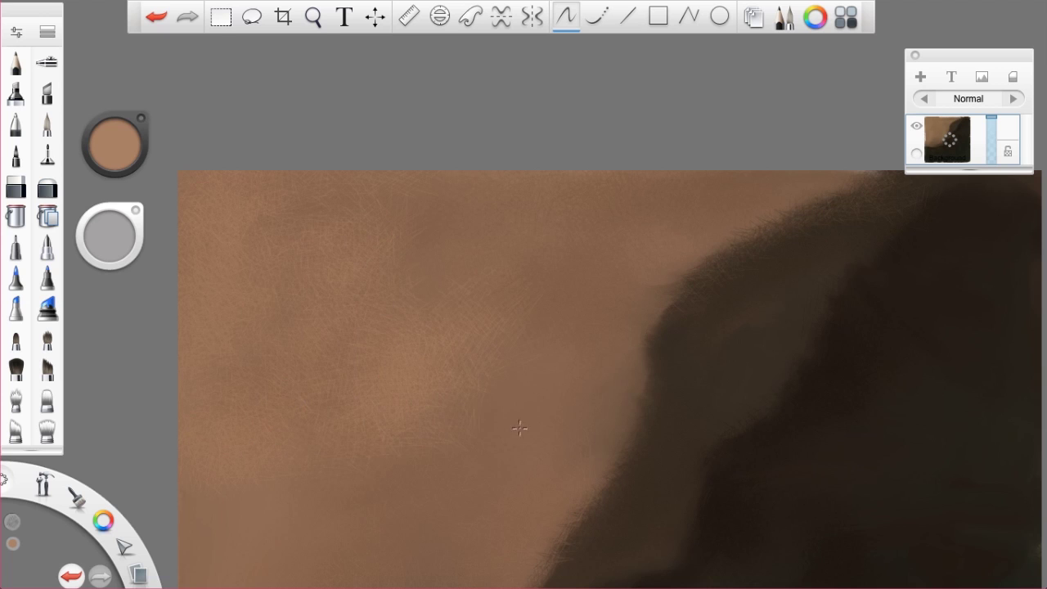
pyautogui.press('space')
pyautogui.moveTo(603, 434); pyautogui.dragTo(547, 297)
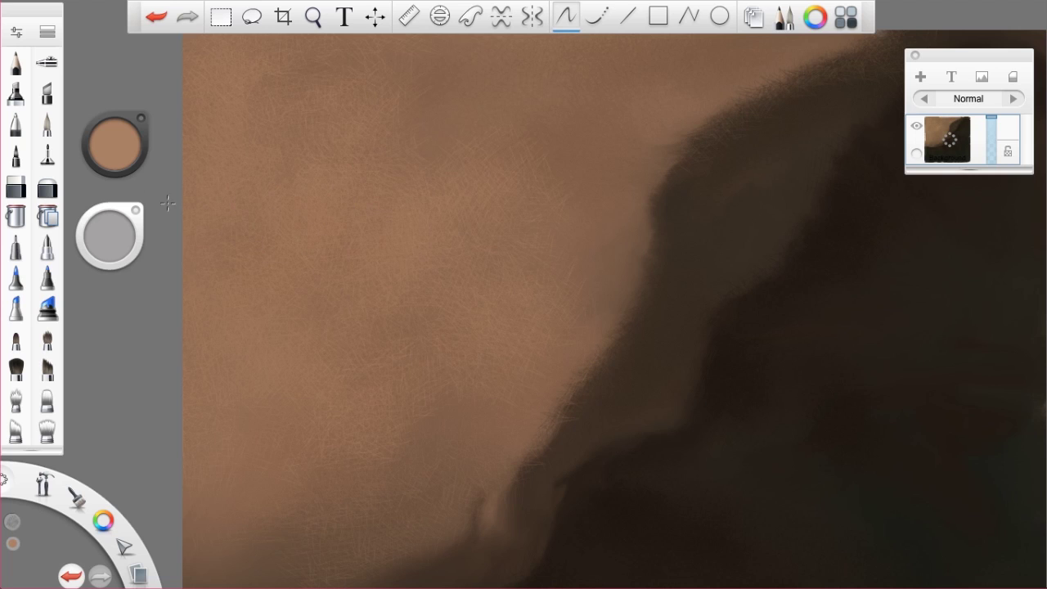
# Step: Shift the colour to a yellowish tan and texture the upper corner of the light area
pyautogui.click(14, 543)
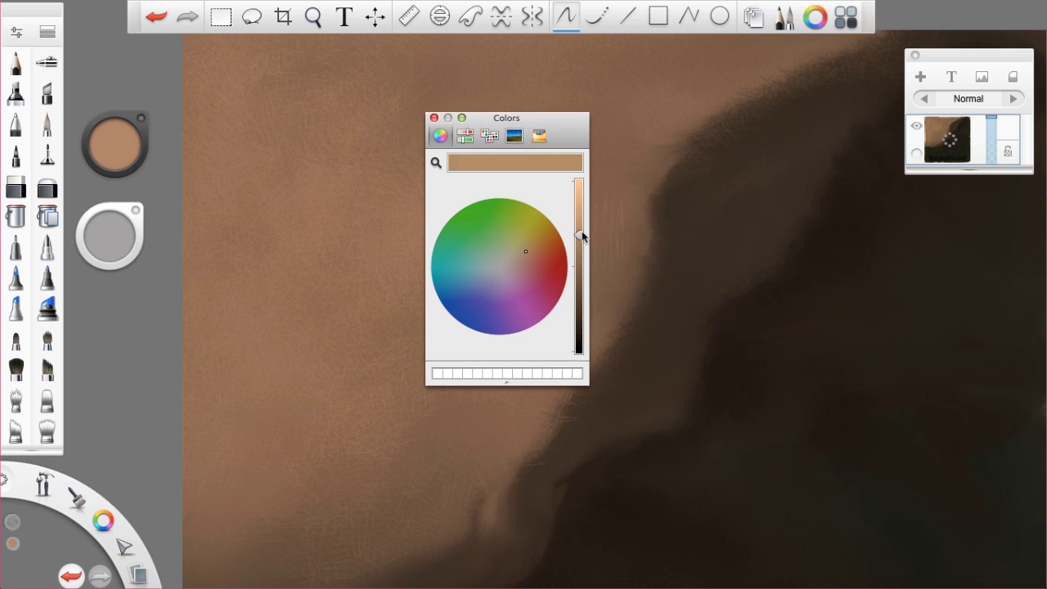
pyautogui.moveTo(527, 250); pyautogui.dragTo(517, 247)
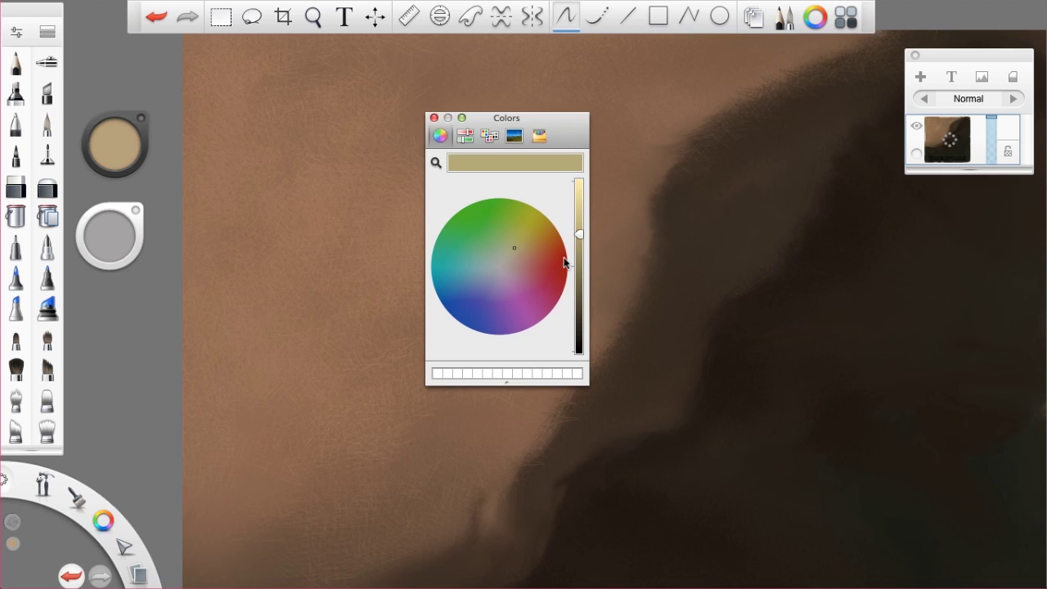
pyautogui.click(434, 118)
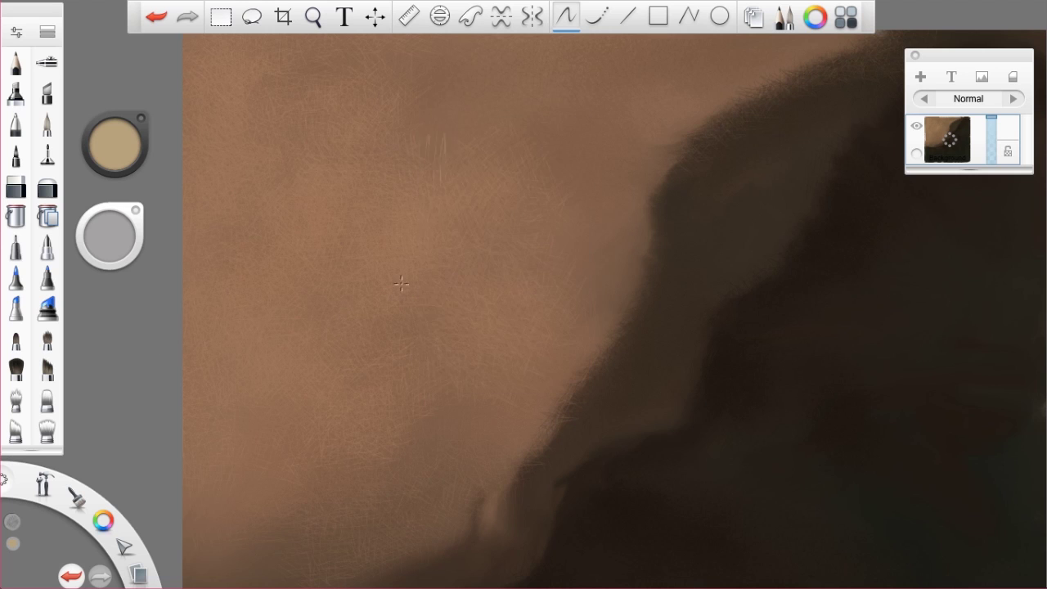
pyautogui.press('space')
pyautogui.moveTo(521, 331); pyautogui.dragTo(542, 395)
pyautogui.moveTo(279, 175)
pyautogui.mouseDown()
pyautogui.moveTo(237, 190)
pyautogui.moveTo(218, 102)
pyautogui.mouseUp()
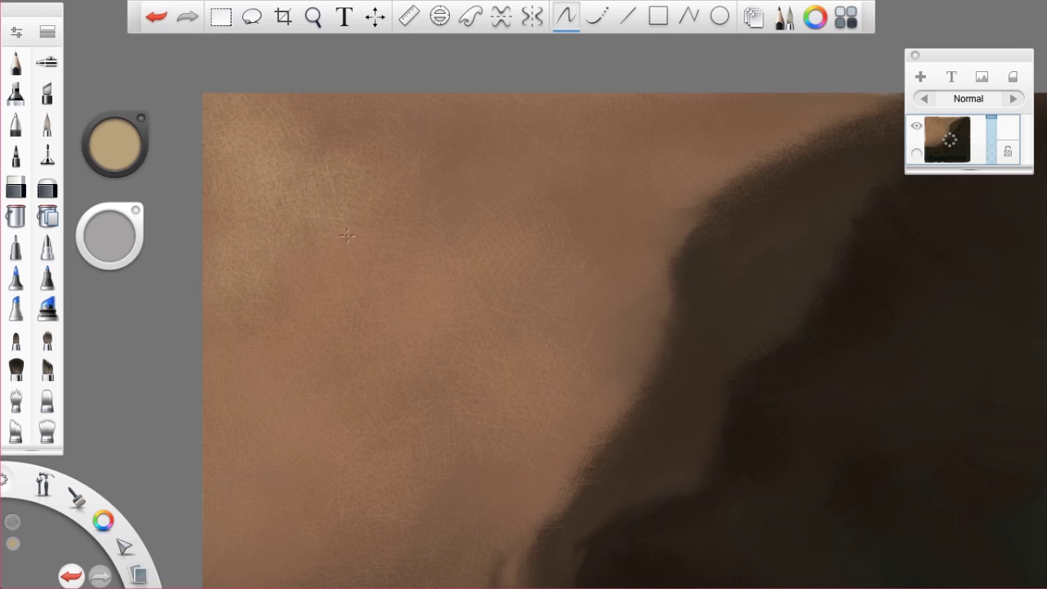
pyautogui.moveTo(444, 160)
pyautogui.mouseDown()
pyautogui.moveTo(331, 113)
pyautogui.moveTo(329, 138)
pyautogui.mouseUp()
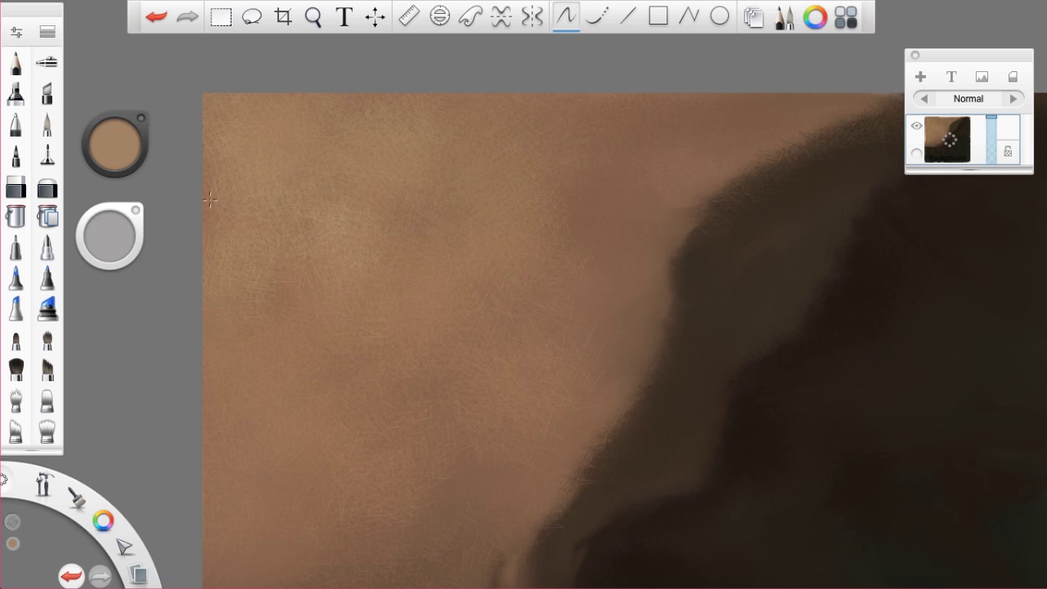
# Step: Texture the light area toward the dark band and along its lower edge with light brown
pyautogui.moveTo(341, 222); pyautogui.dragTo(554, 192)
pyautogui.moveTo(552, 245)
pyautogui.mouseDown()
pyautogui.moveTo(426, 110)
pyautogui.moveTo(537, 139)
pyautogui.moveTo(611, 208)
pyautogui.moveTo(670, 173)
pyautogui.moveTo(708, 206)
pyautogui.moveTo(673, 223)
pyautogui.moveTo(606, 180)
pyautogui.mouseUp()
pyautogui.press('space')
pyautogui.moveTo(496, 283); pyautogui.dragTo(422, 283)
pyautogui.moveTo(591, 371); pyautogui.dragTo(522, 286)
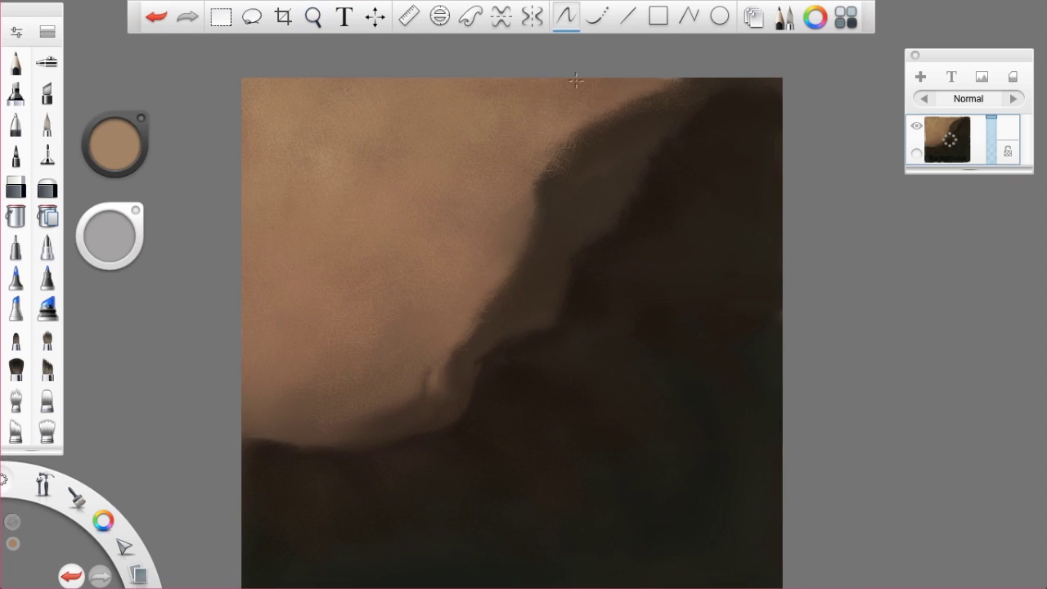
pyautogui.moveTo(372, 406); pyautogui.dragTo(311, 398)
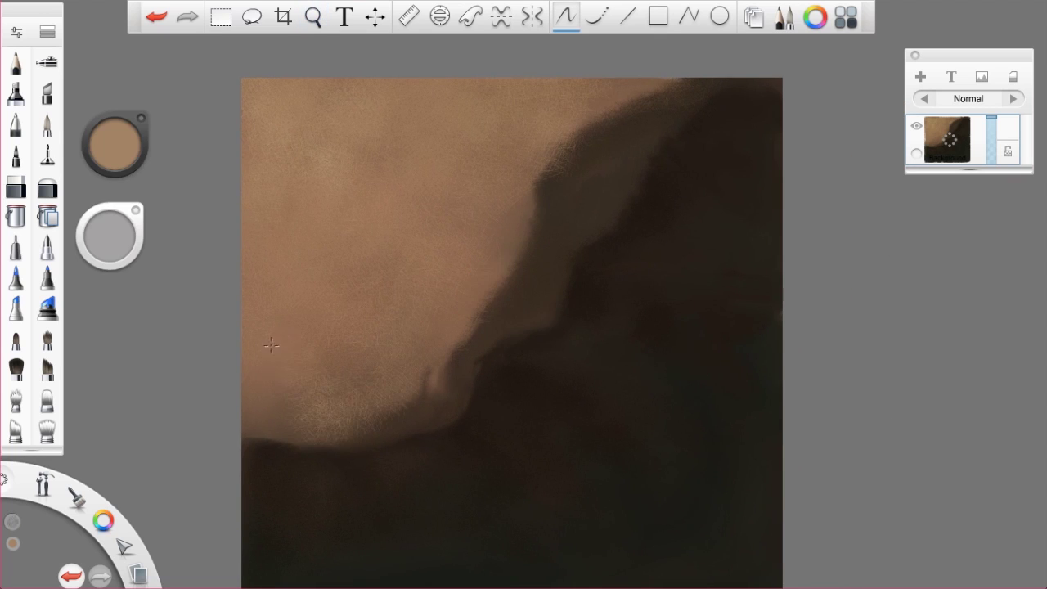
# Step: Sample progressively darker browns and texture the border of the dark band and the dark area beside it
pyautogui.press('alt')
pyautogui.click(351, 399)
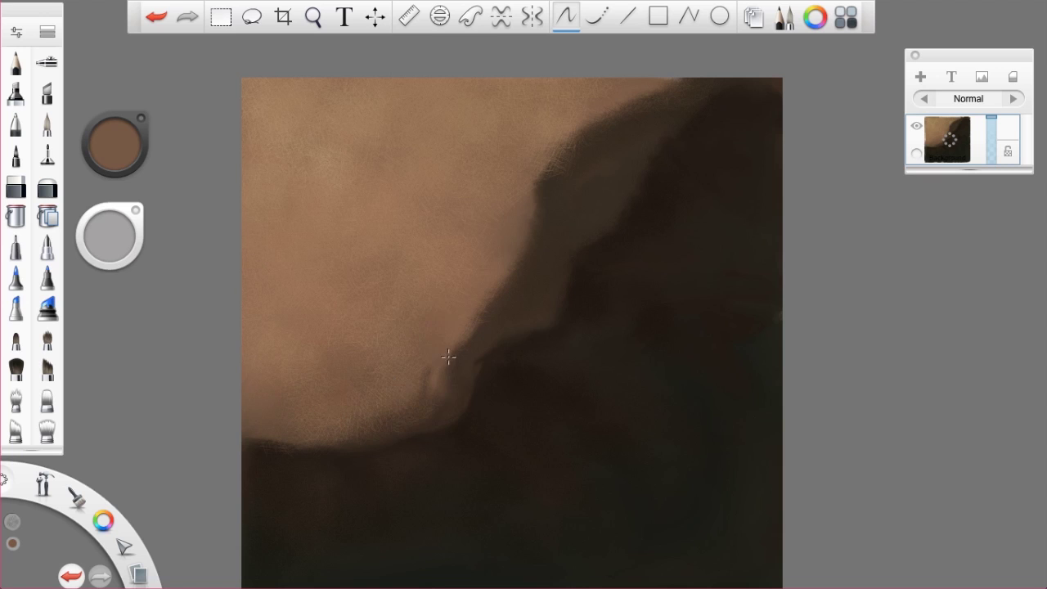
pyautogui.click(523, 294)
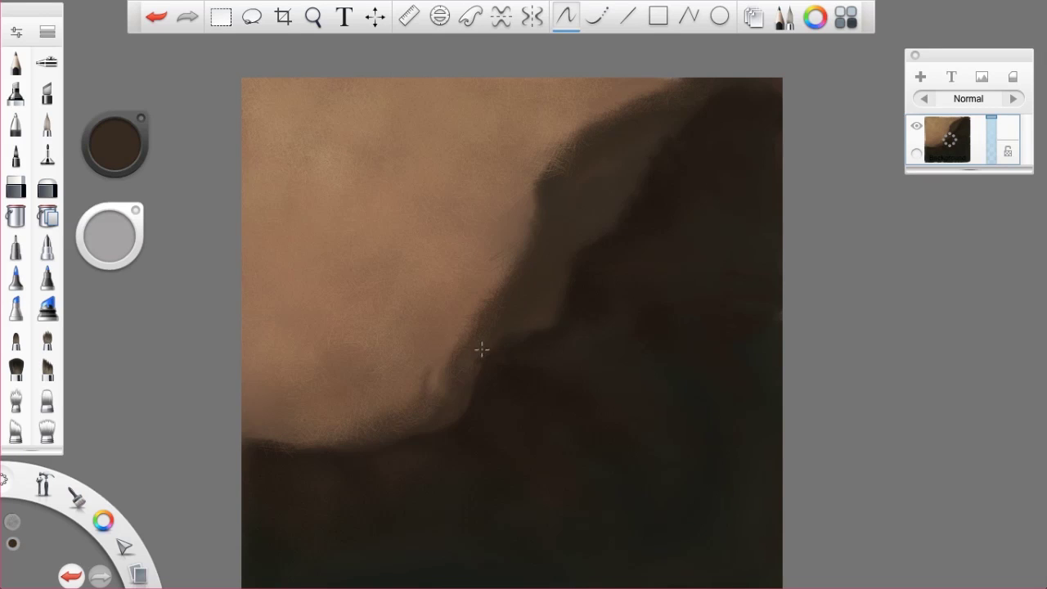
pyautogui.click(540, 377)
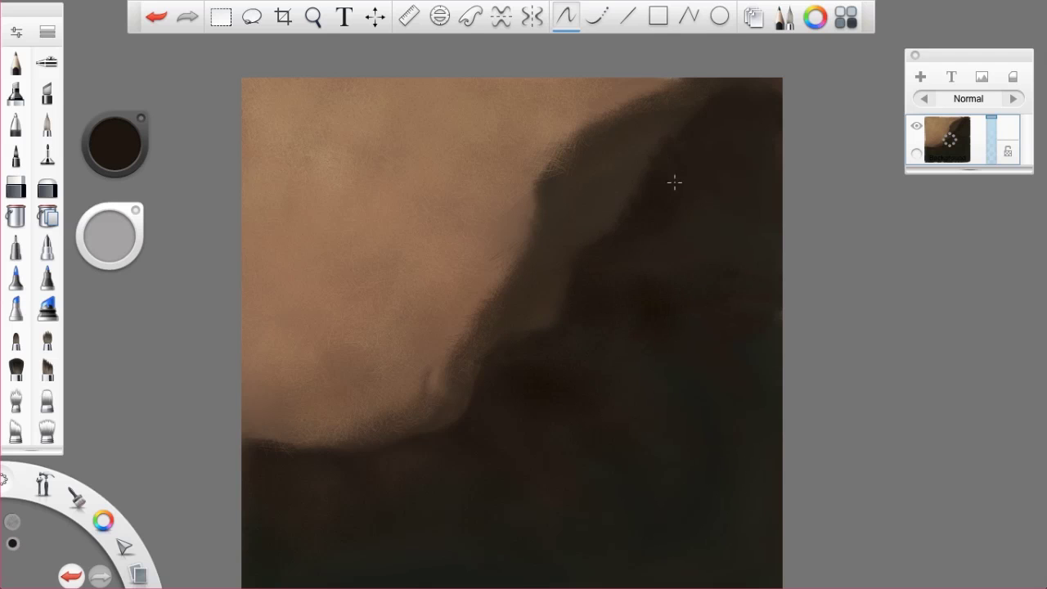
# Step: Sample the dark green, adjust the Scratches brush, and texture the lower dark area up to the light area's edge
pyautogui.click(702, 376)
pyautogui.keyDown('alt'); pyautogui.click(691, 371); pyautogui.keyUp('alt')
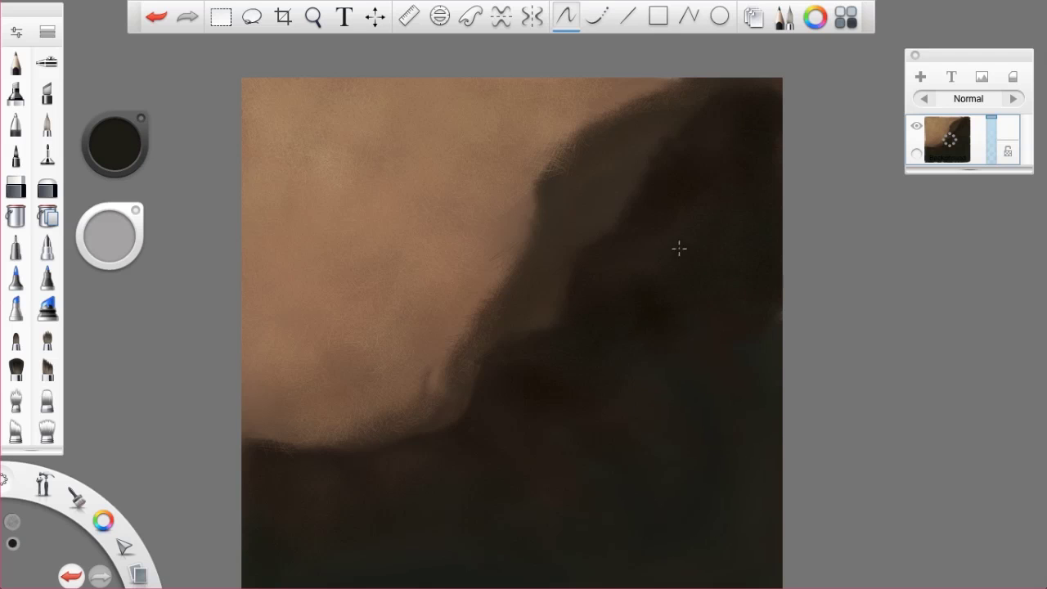
pyautogui.press('space')
pyautogui.moveTo(554, 476)
pyautogui.mouseDown()
pyautogui.moveTo(532, 348)
pyautogui.moveTo(518, 365)
pyautogui.mouseUp()
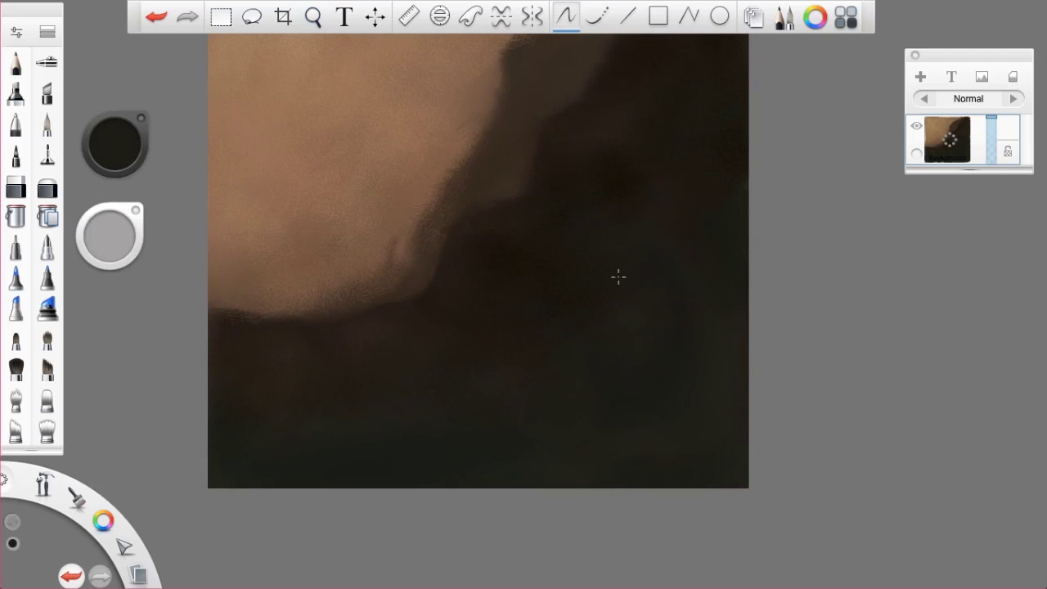
pyautogui.moveTo(109, 226); pyautogui.dragTo(208, 217)
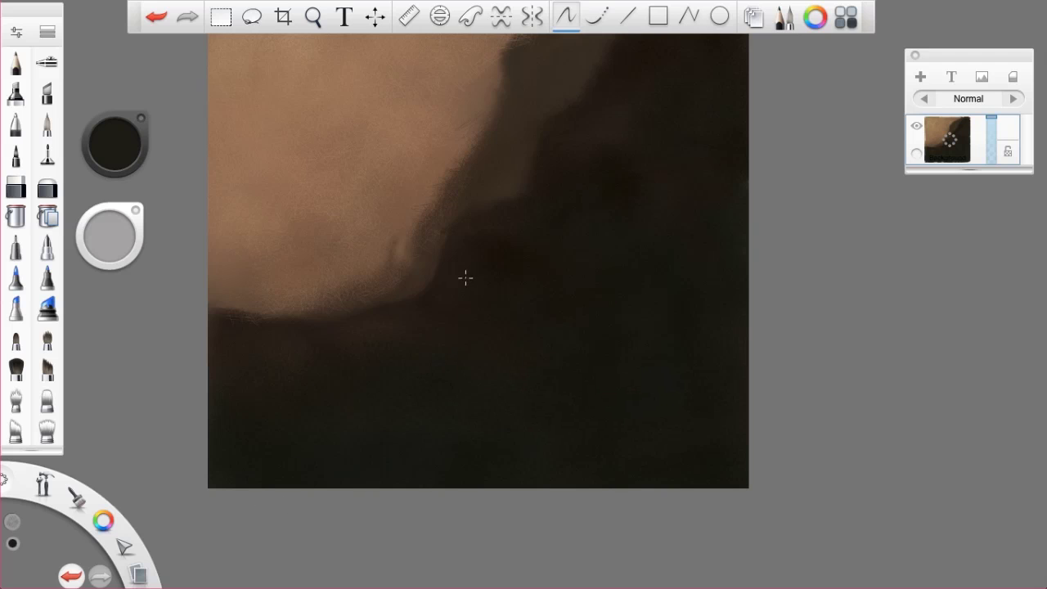
pyautogui.moveTo(277, 314); pyautogui.dragTo(221, 288)
# Step: Try dark green scratches on the light area beside the dark band, and undo them
pyautogui.press('space')
pyautogui.moveTo(617, 256); pyautogui.dragTo(669, 344)
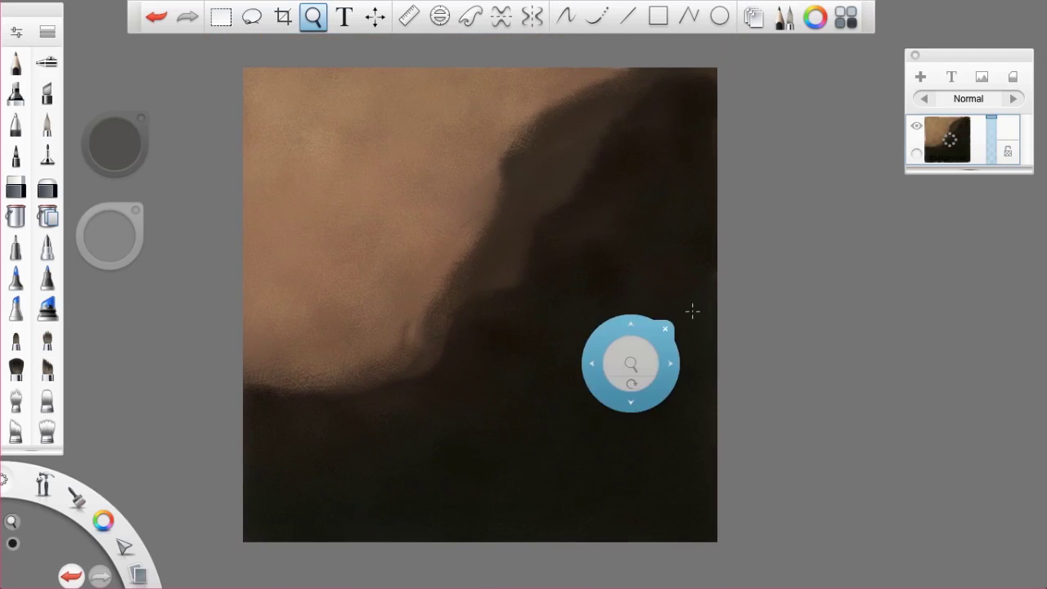
pyautogui.press('space')
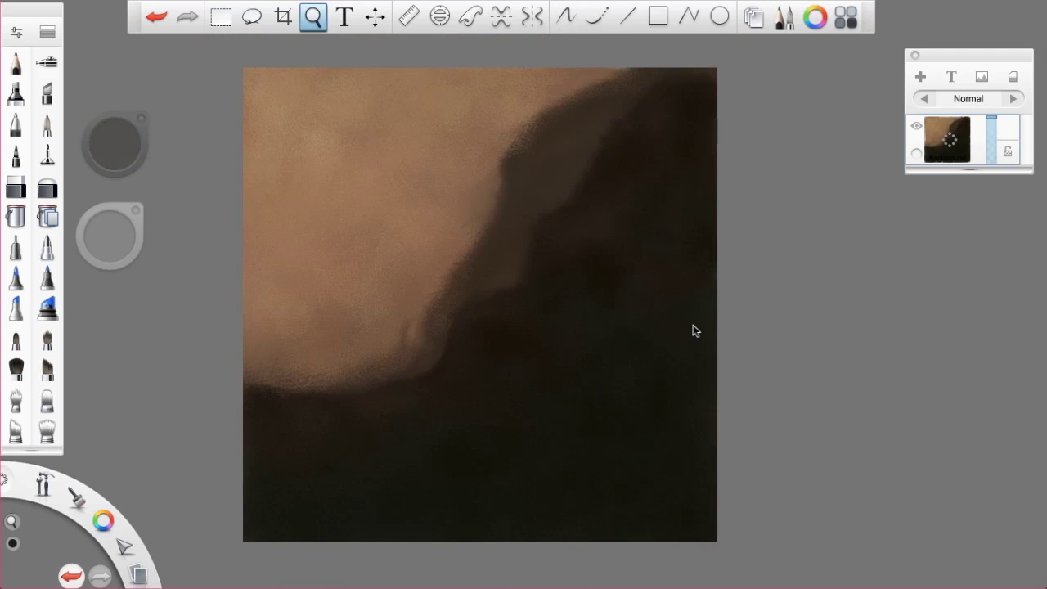
pyautogui.moveTo(693, 325); pyautogui.dragTo(690, 317)
pyautogui.moveTo(387, 156); pyautogui.dragTo(432, 193)
pyautogui.moveTo(390, 223)
pyautogui.mouseDown()
pyautogui.moveTo(367, 278)
pyautogui.moveTo(373, 233)
pyautogui.moveTo(351, 260)
pyautogui.moveTo(377, 262)
pyautogui.moveTo(354, 244)
pyautogui.moveTo(354, 256)
pyautogui.moveTo(412, 226)
pyautogui.mouseUp()
pyautogui.hotkey('ctrl', 'z')
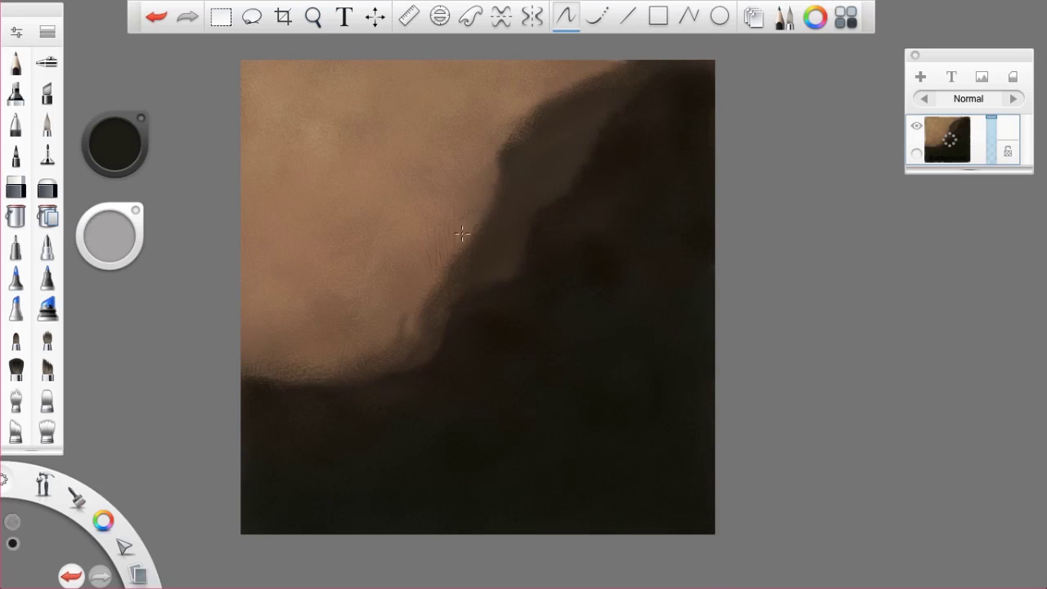
pyautogui.hotkey('ctrl', 'z')
# Step: Try a resized smudge brush on the background with sampled light brown, and undo the stroke
pyautogui.click(14, 403)
pyautogui.click(12, 402)
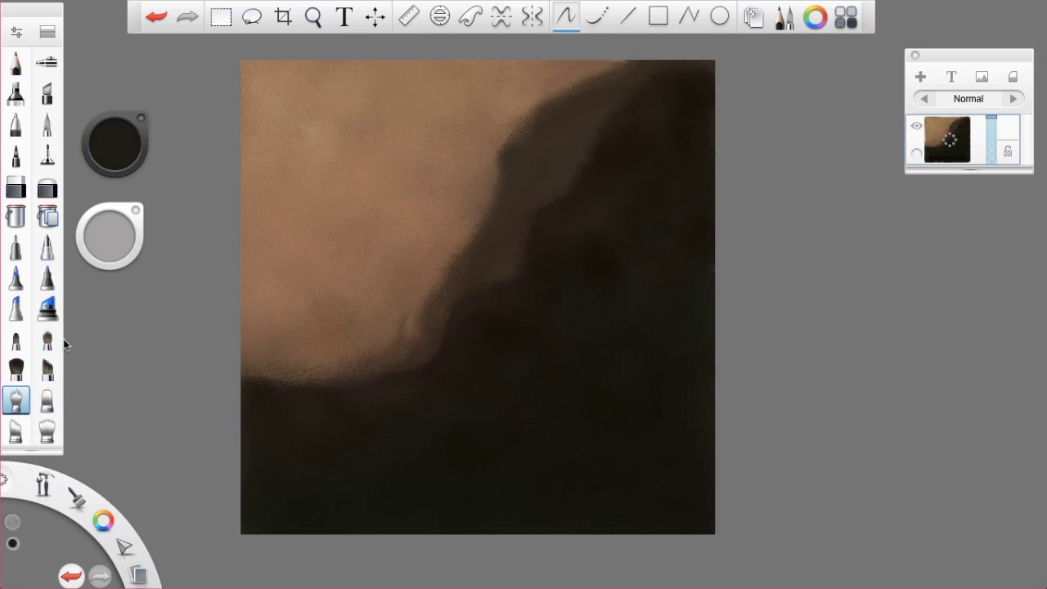
pyautogui.moveTo(104, 245); pyautogui.dragTo(222, 205)
pyautogui.moveTo(110, 236)
pyautogui.mouseDown()
pyautogui.moveTo(218, 210)
pyautogui.moveTo(210, 245)
pyautogui.mouseUp()
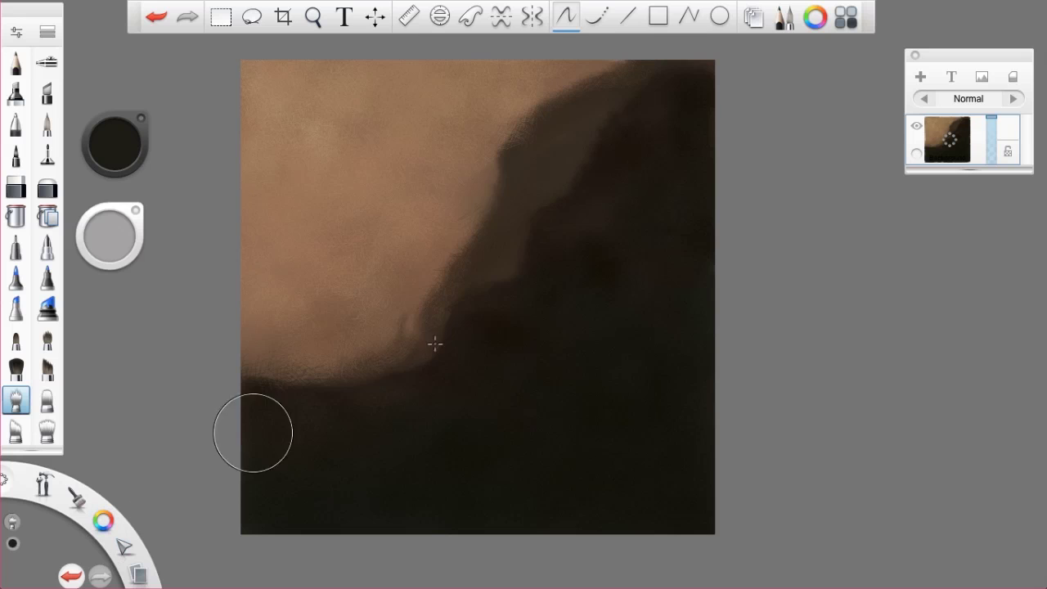
pyautogui.press('alt')
pyautogui.click(308, 122)
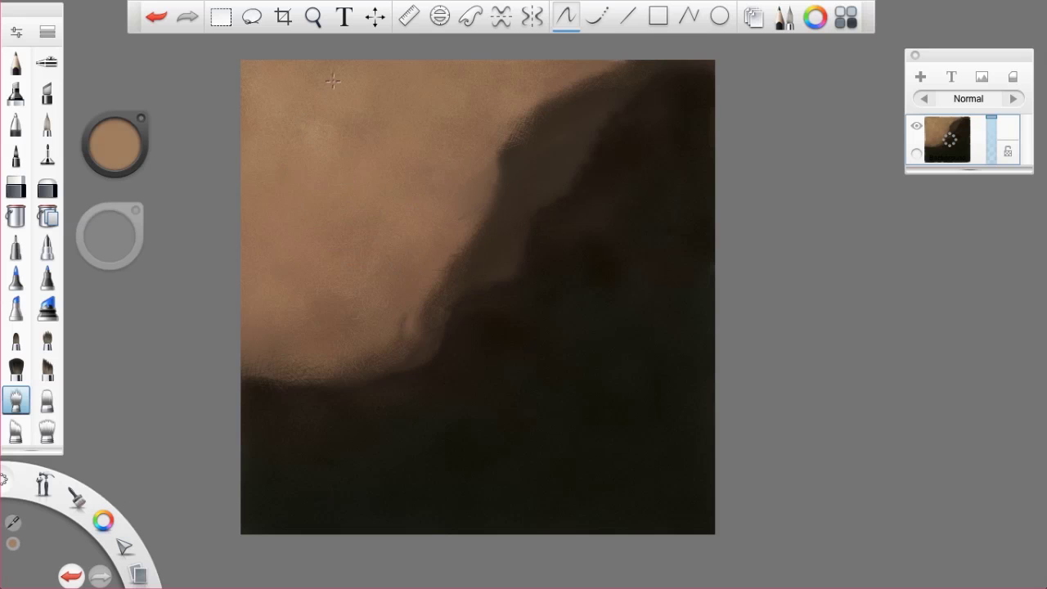
pyautogui.hotkey('ctrl', 'z')
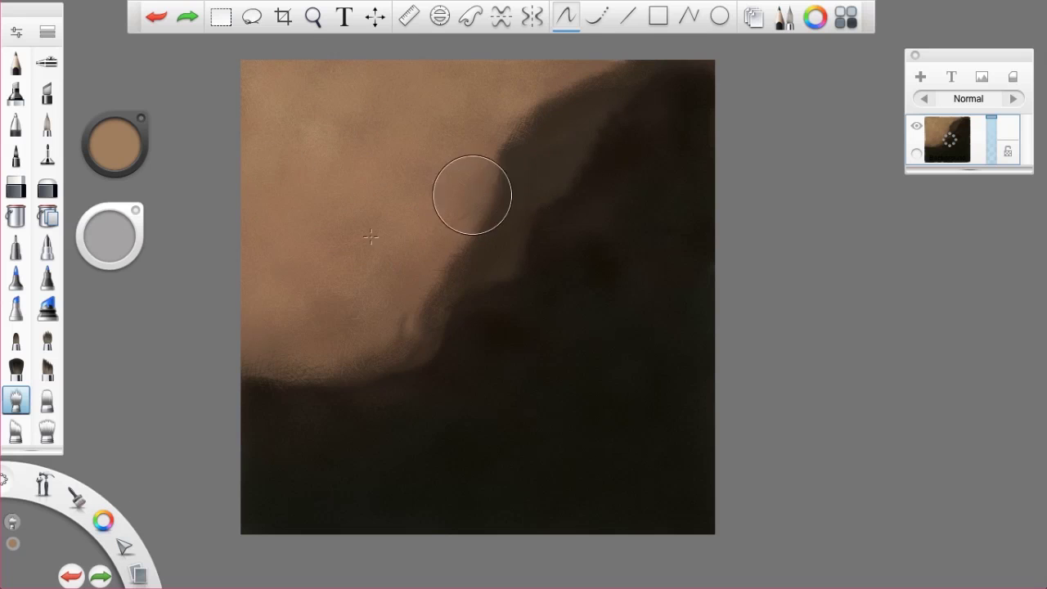
# Step: Try light brown dabs with Synthetic Soft Round Brush 2 on the light area, and undo them
pyautogui.click(47, 343)
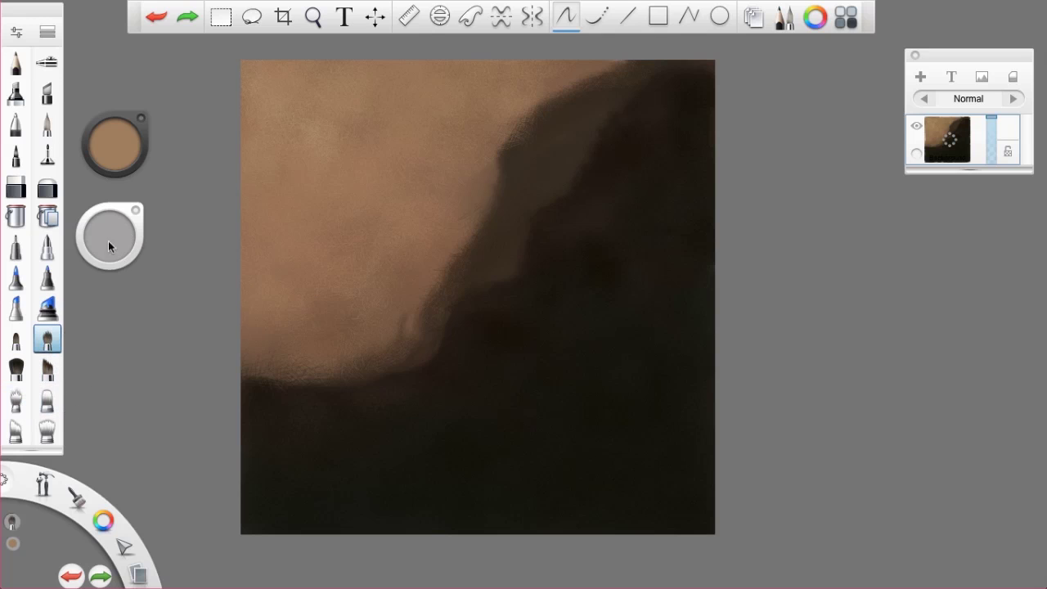
pyautogui.moveTo(115, 234)
pyautogui.mouseDown()
pyautogui.moveTo(308, 195)
pyautogui.moveTo(560, 170)
pyautogui.mouseUp()
pyautogui.moveTo(423, 134)
pyautogui.mouseDown()
pyautogui.moveTo(409, 123)
pyautogui.moveTo(372, 131)
pyautogui.mouseUp()
pyautogui.moveTo(276, 251); pyautogui.dragTo(358, 196)
pyautogui.hotkey('ctrl', 'z')
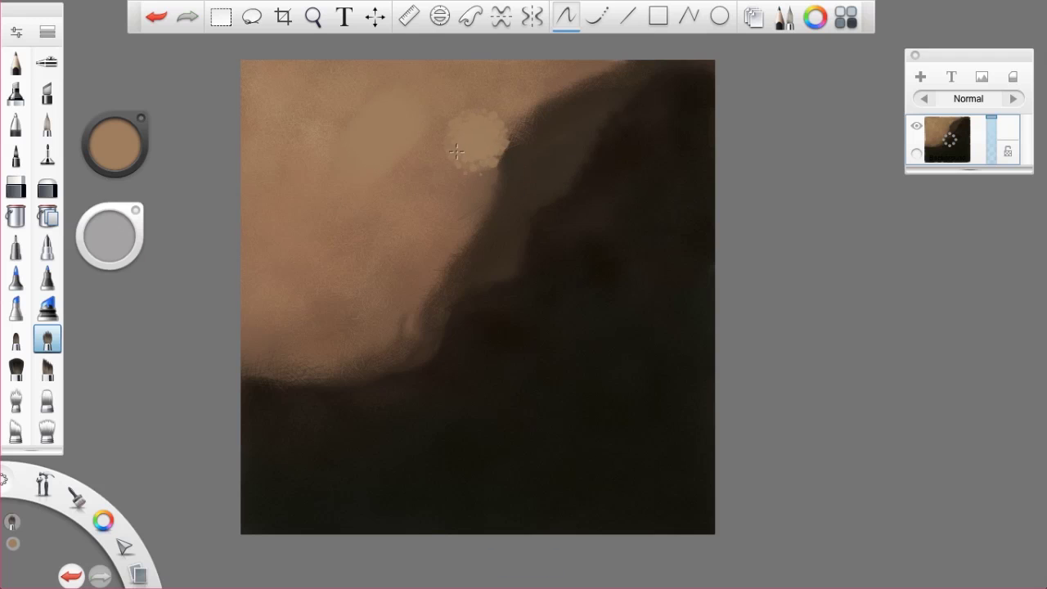
pyautogui.hotkey('ctrl', 'z')
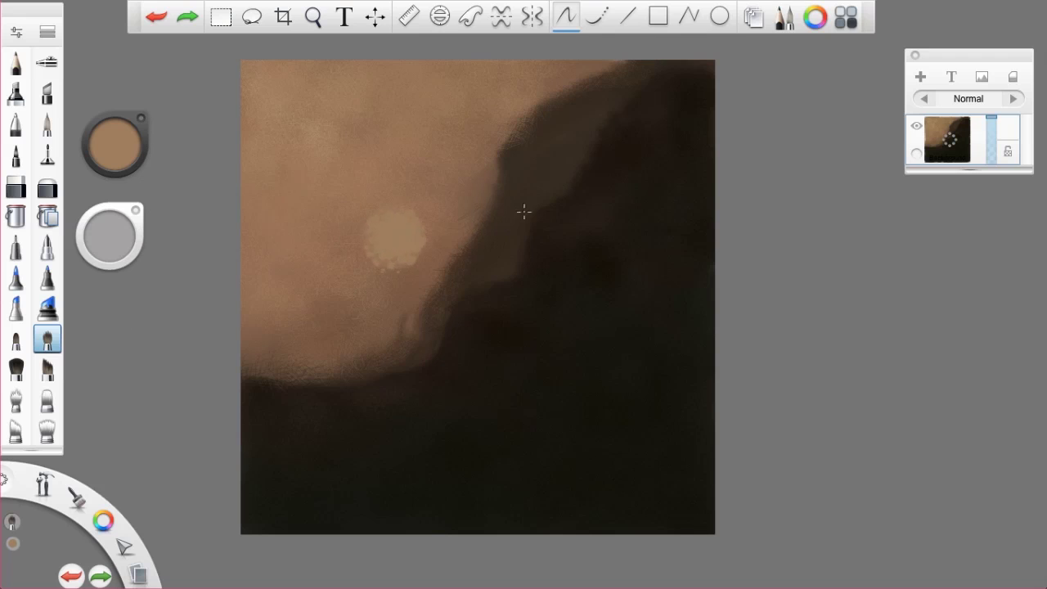
pyautogui.click(446, 200)
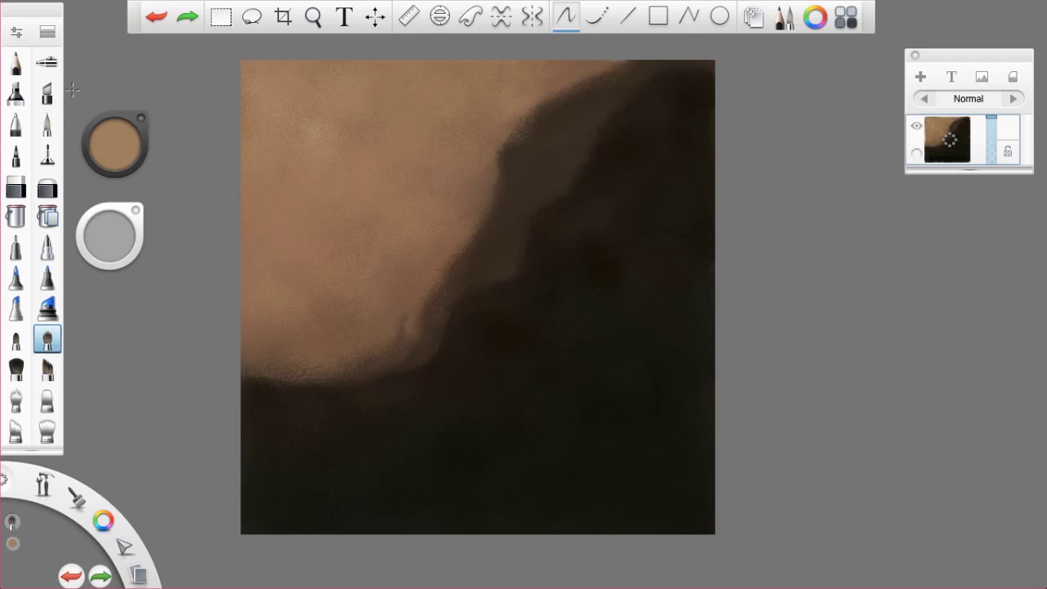
# Step: Compare the Texture set brushes in the brush library and choose Hr
pyautogui.click(48, 33)
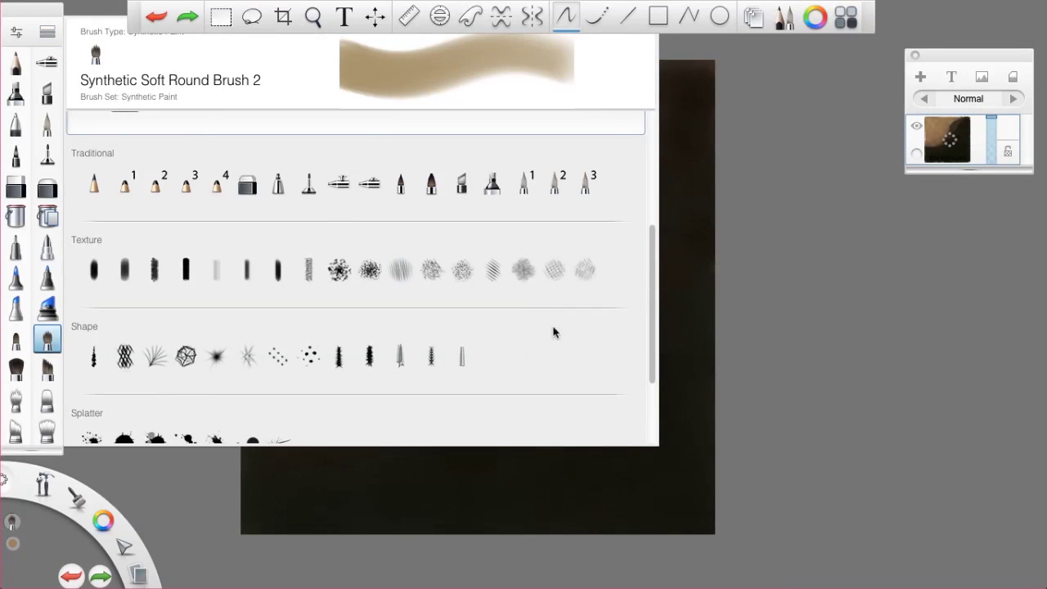
pyautogui.click(520, 271)
pyautogui.click(579, 271)
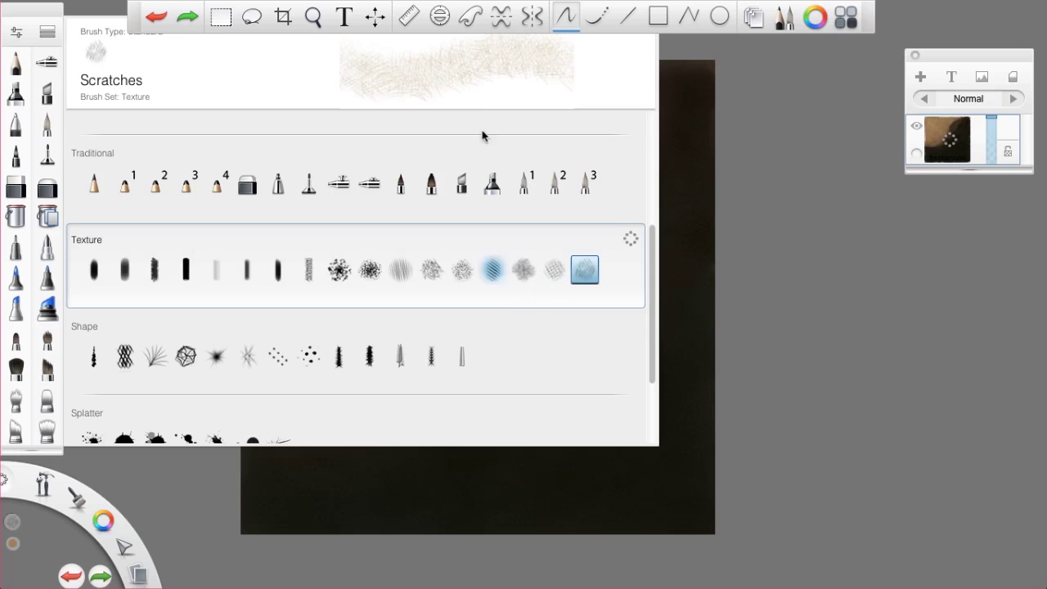
pyautogui.click(523, 270)
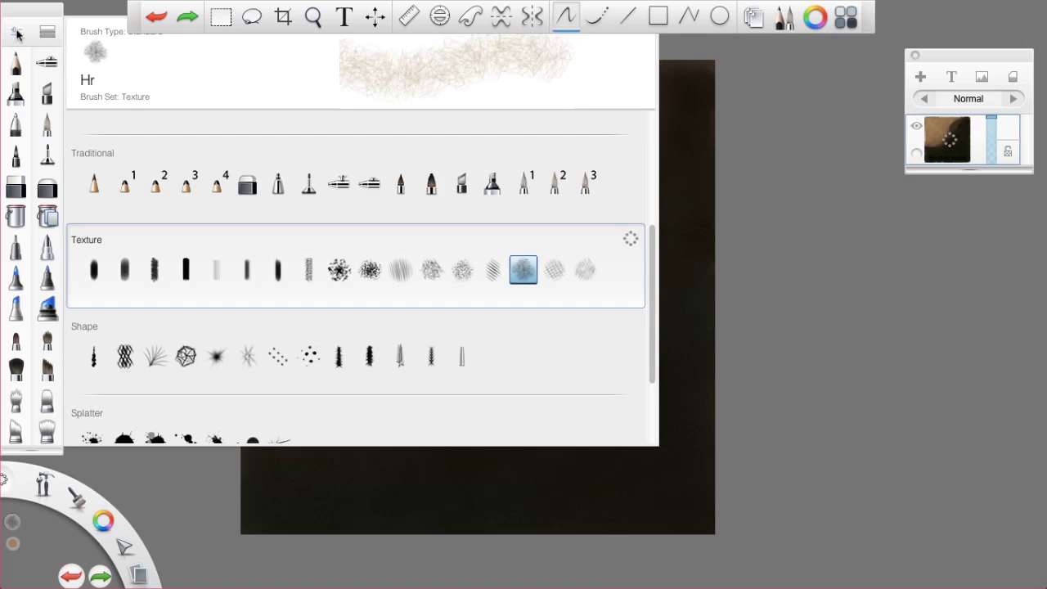
pyautogui.click(47, 32)
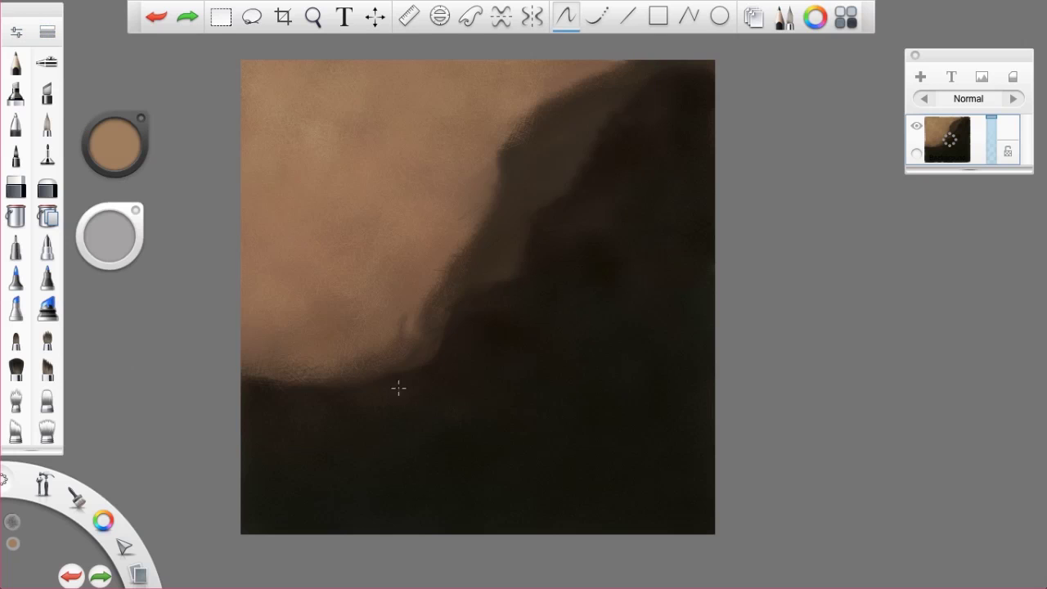
# Step: Undo the light brown test stroke, then texture the dark area with sampled dark browns using the Hr brush
pyautogui.moveTo(398, 388); pyautogui.dragTo(419, 347)
pyautogui.hotkey('ctrl', 'z')
pyautogui.keyDown('alt'); pyautogui.click(428, 397); pyautogui.keyUp('alt')
pyautogui.moveTo(275, 456); pyautogui.dragTo(302, 425)
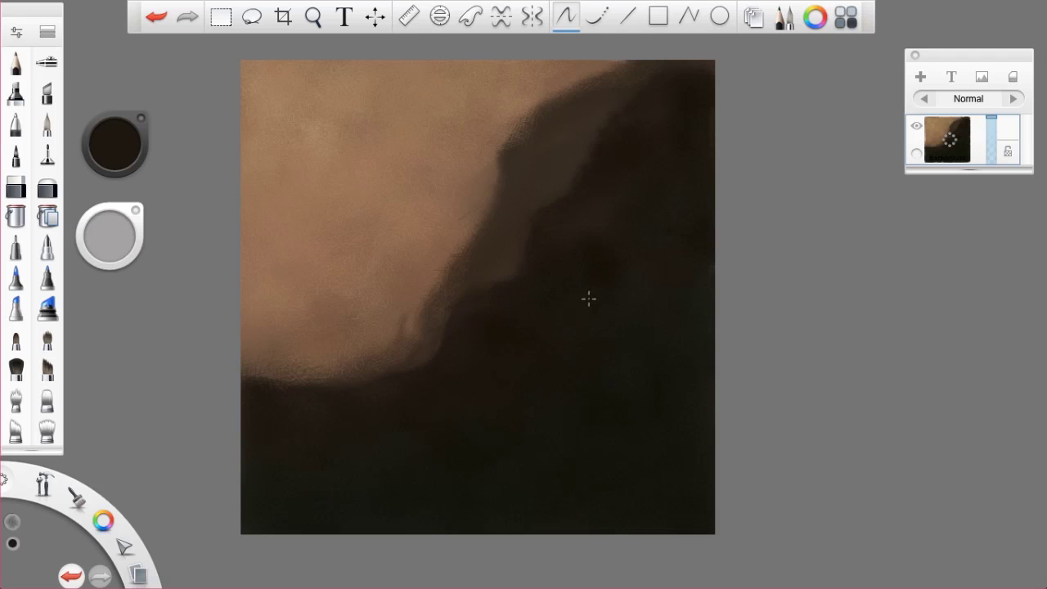
pyautogui.keyDown('alt'); pyautogui.click(599, 212); pyautogui.keyUp('alt')
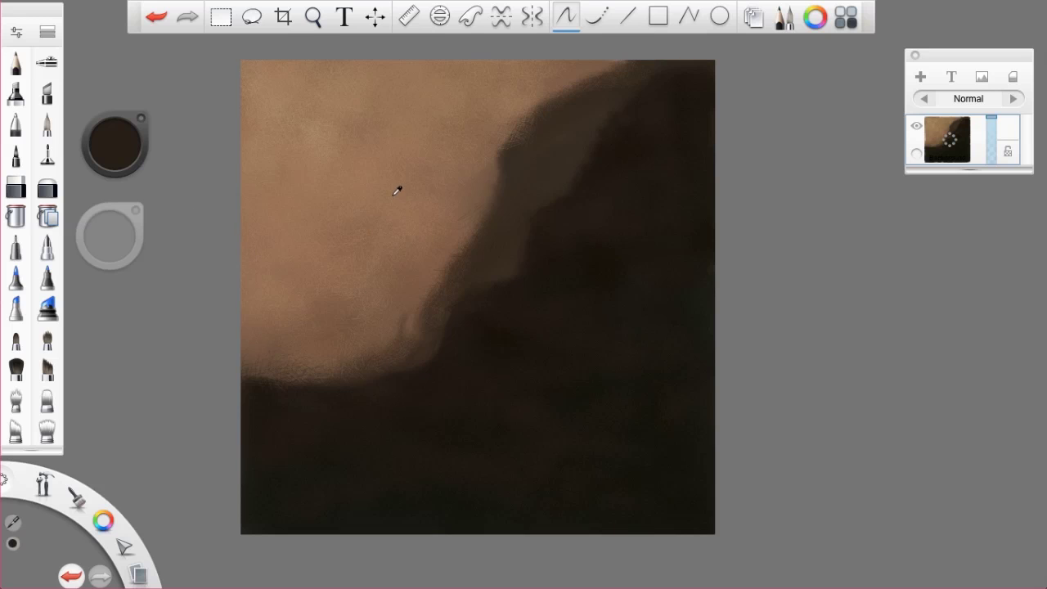
# Step: Sample a reddish brown from the light area and lower the Hr brush's heavy and light pressure opacity to 0.25
pyautogui.keyDown('alt'); pyautogui.click(465, 195); pyautogui.keyUp('alt')
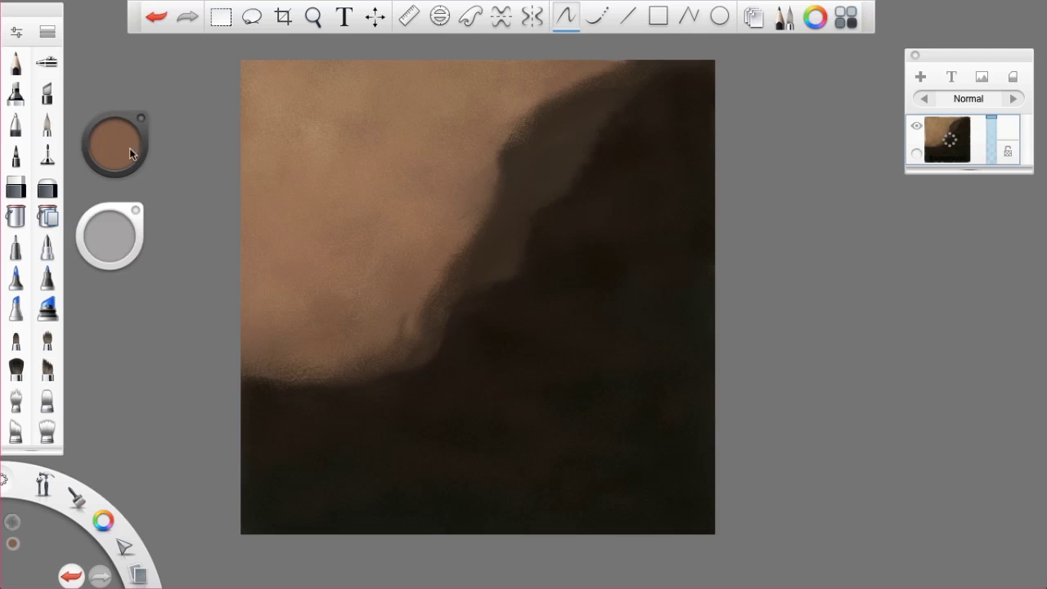
pyautogui.moveTo(103, 212)
pyautogui.mouseDown()
pyautogui.moveTo(70, 255)
pyautogui.moveTo(30, 275)
pyautogui.moveTo(46, 249)
pyautogui.mouseUp()
pyautogui.click(17, 32)
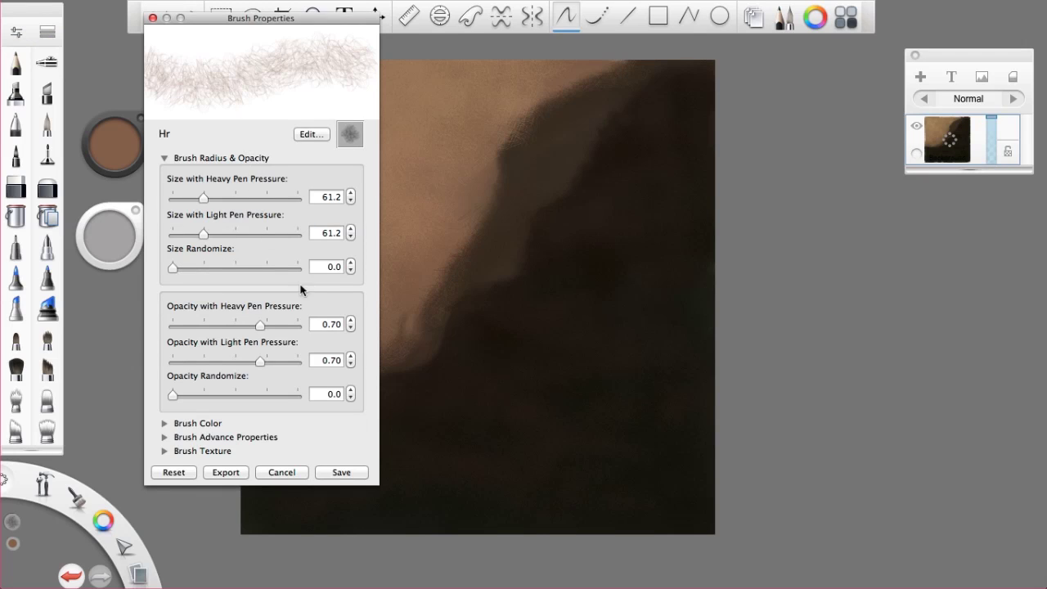
pyautogui.moveTo(256, 324)
pyautogui.mouseDown()
pyautogui.moveTo(224, 326)
pyautogui.moveTo(230, 341)
pyautogui.moveTo(203, 325)
pyautogui.mouseUp()
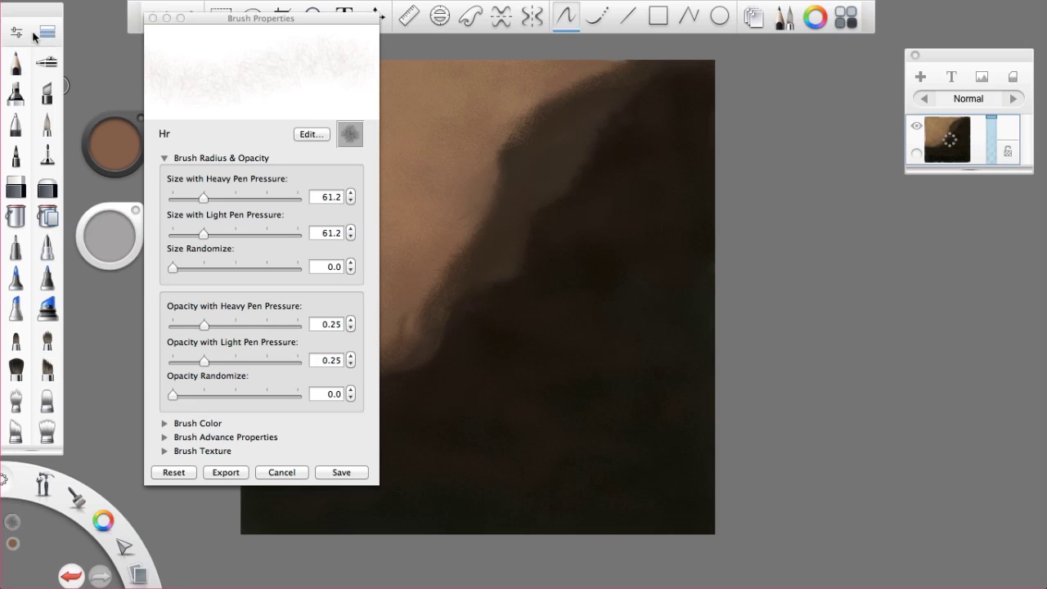
pyautogui.click(152, 18)
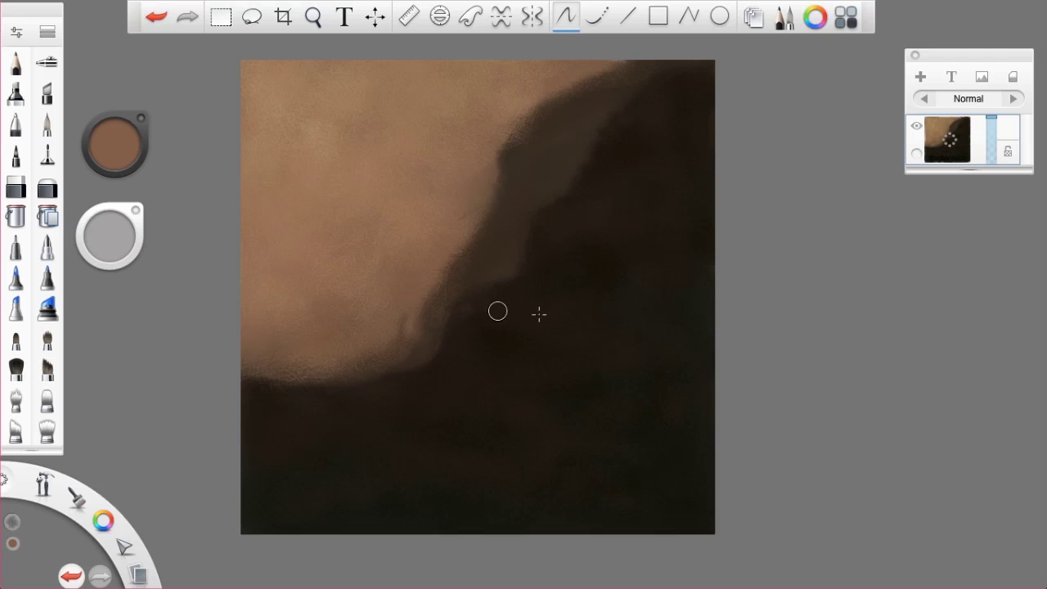
# Step: Paint thin reddish brown highlight strokes along the ridges and edges of the dark slope with the Hr brush
pyautogui.moveTo(467, 309)
pyautogui.mouseDown()
pyautogui.moveTo(492, 318)
pyautogui.moveTo(483, 318)
pyautogui.moveTo(500, 324)
pyautogui.moveTo(484, 313)
pyautogui.moveTo(495, 304)
pyautogui.moveTo(506, 329)
pyautogui.moveTo(561, 343)
pyautogui.mouseUp()
pyautogui.moveTo(545, 223); pyautogui.dragTo(551, 220)
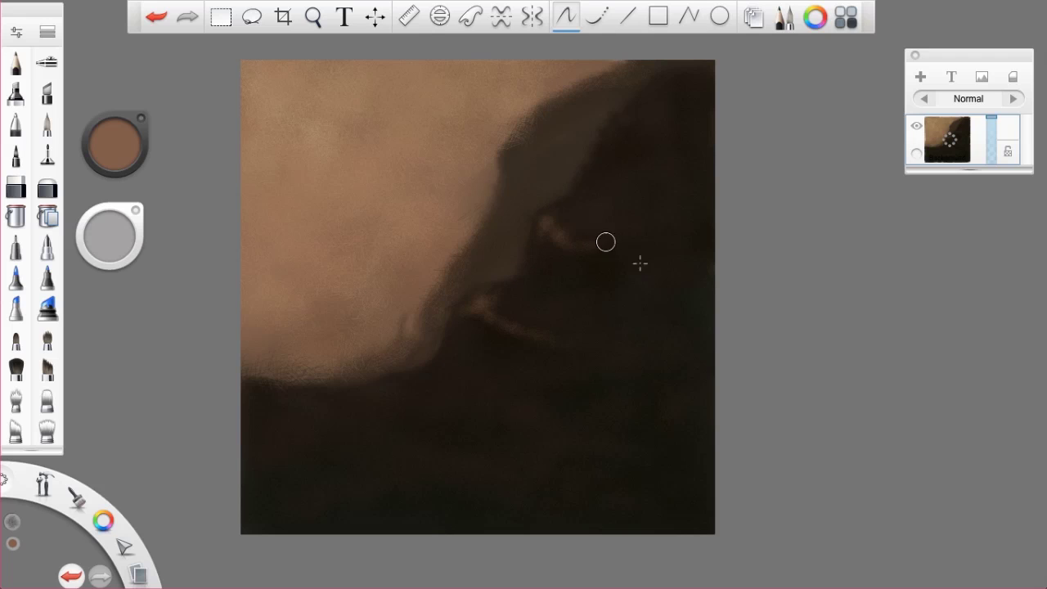
pyautogui.moveTo(639, 277); pyautogui.dragTo(654, 304)
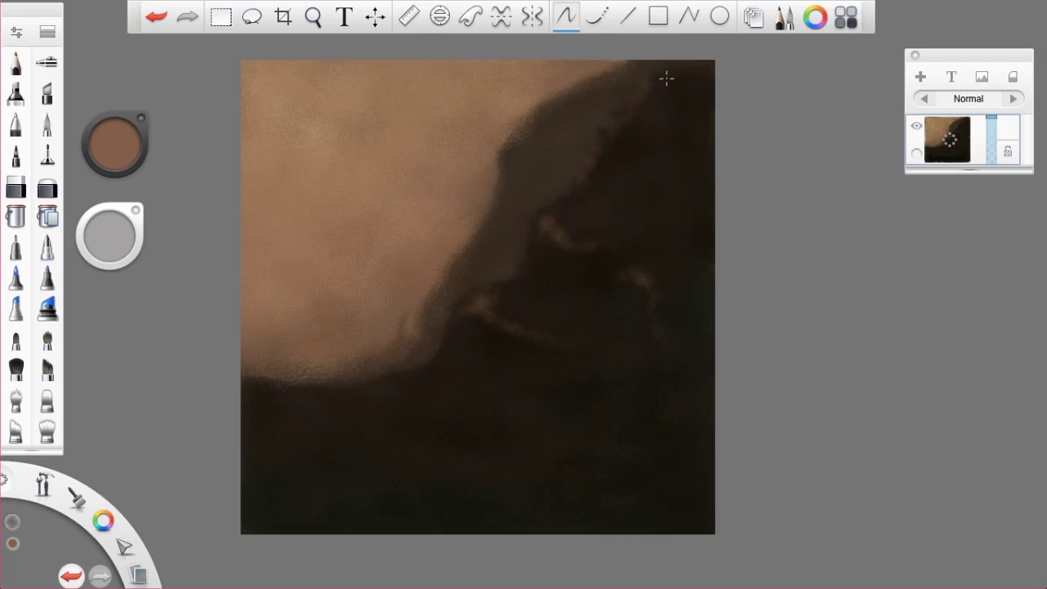
pyautogui.moveTo(663, 81); pyautogui.dragTo(650, 115)
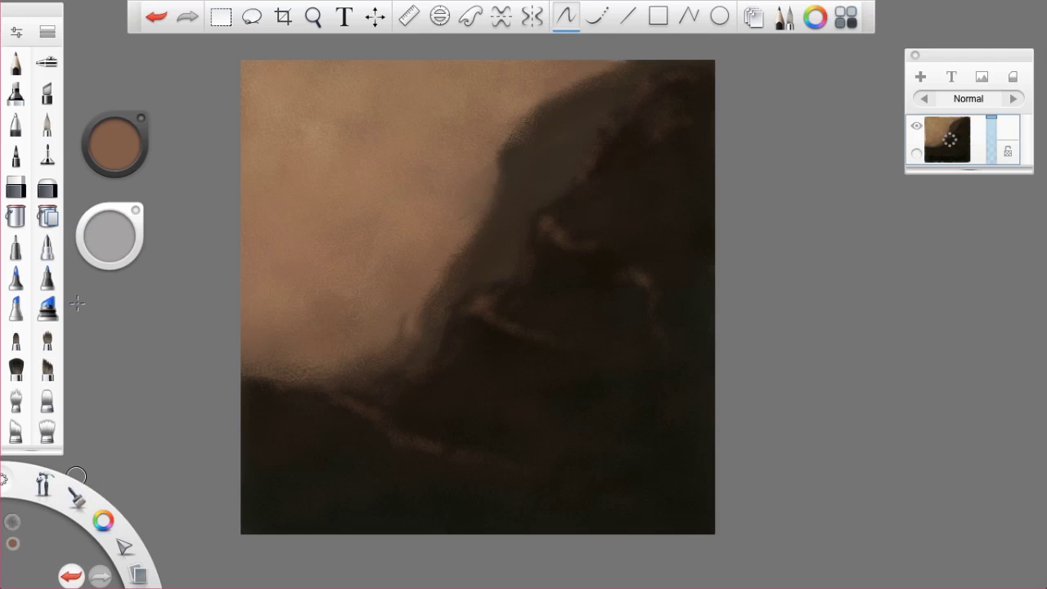
# Step: Switch to the airbrush and adjust its size for fine strokes
pyautogui.click(46, 61)
pyautogui.moveTo(110, 235); pyautogui.dragTo(254, 225)
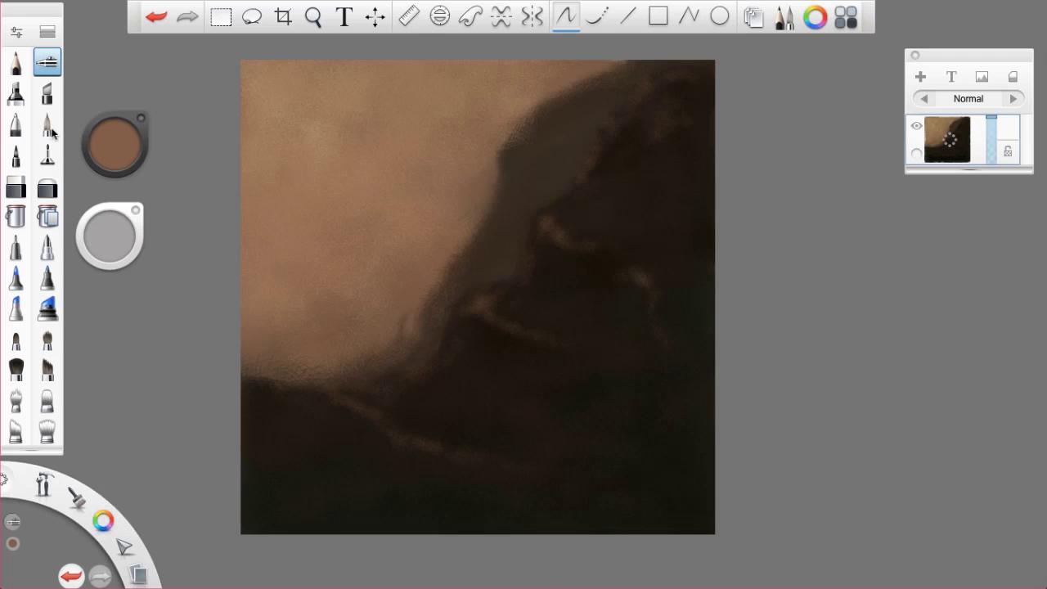
pyautogui.moveTo(106, 222); pyautogui.dragTo(100, 288)
pyautogui.moveTo(224, 220); pyautogui.dragTo(180, 242)
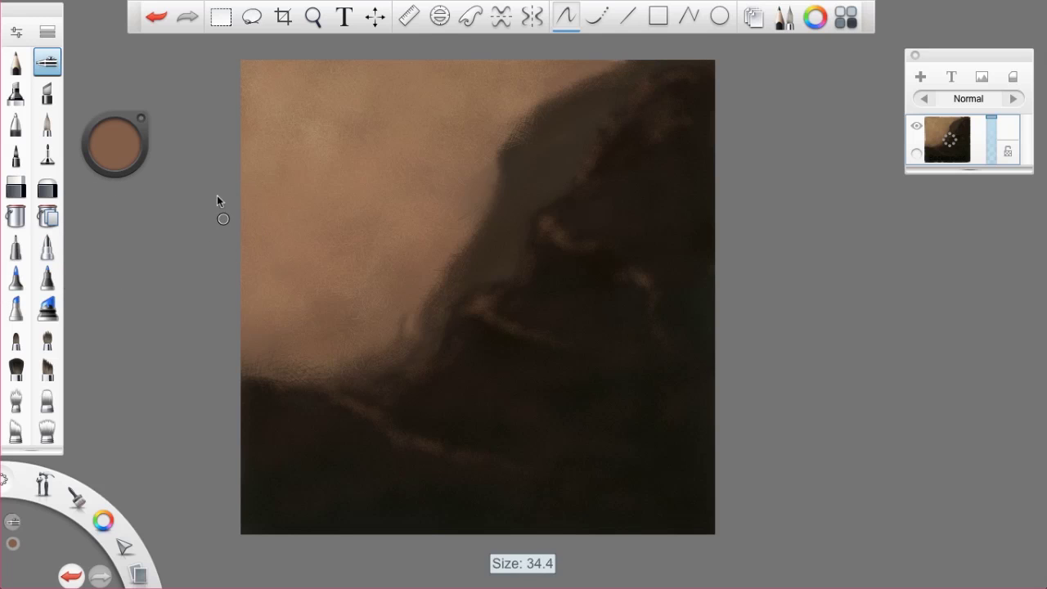
pyautogui.moveTo(216, 195); pyautogui.dragTo(217, 214)
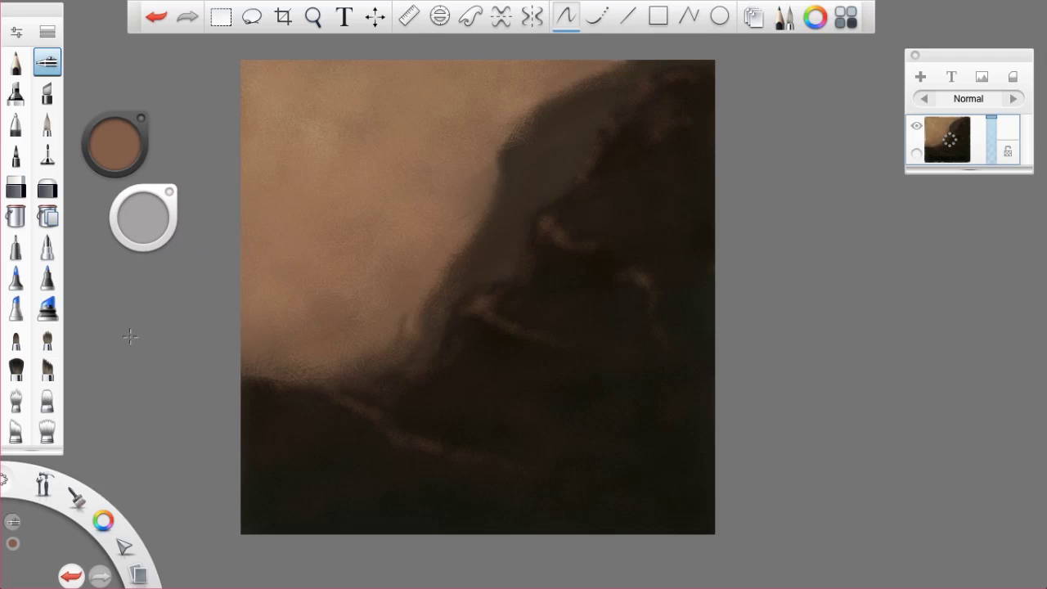
# Step: Set the brush colour to a muted grey-green of medium brightness
pyautogui.click(13, 543)
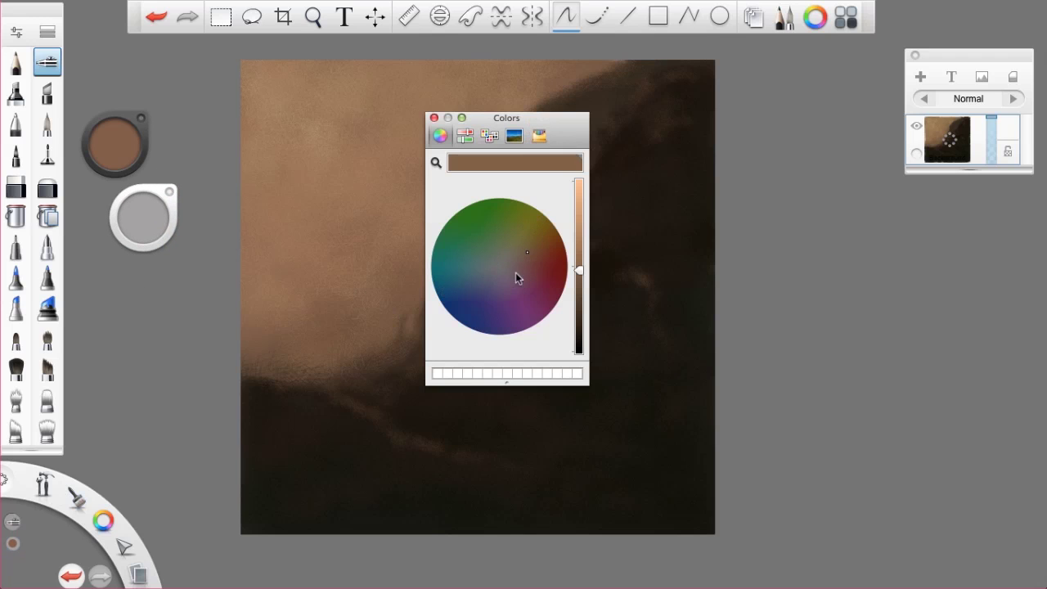
pyautogui.click(488, 261)
pyautogui.moveTo(581, 264); pyautogui.dragTo(583, 258)
pyautogui.click(434, 117)
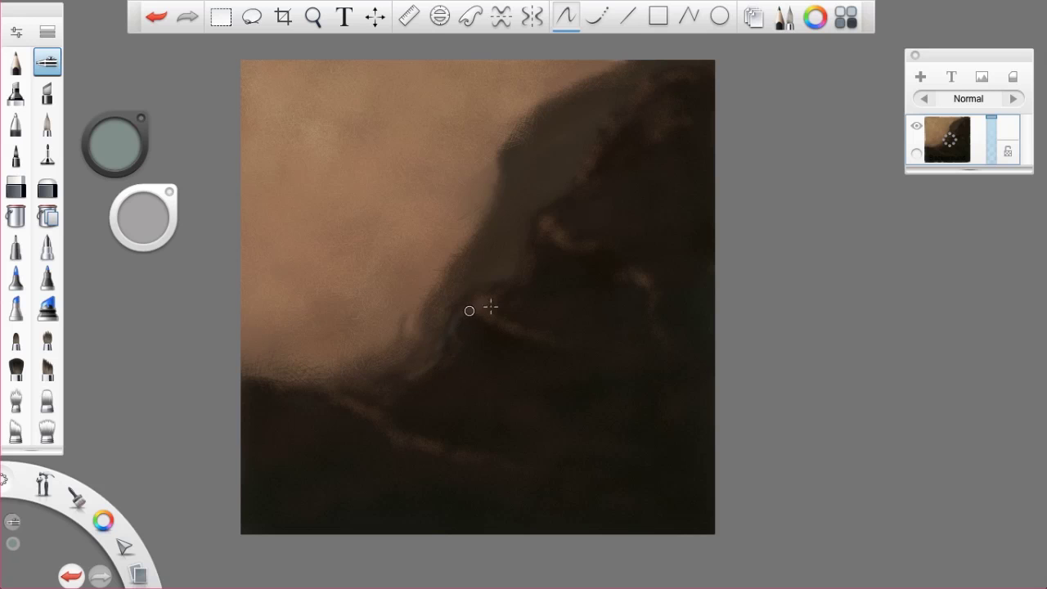
# Step: Airbrush grey-green highlights along the lower ridges and the bottom edge of the dark slope
pyautogui.press('space')
pyautogui.moveTo(456, 361); pyautogui.dragTo(525, 352)
pyautogui.moveTo(462, 298); pyautogui.dragTo(430, 351)
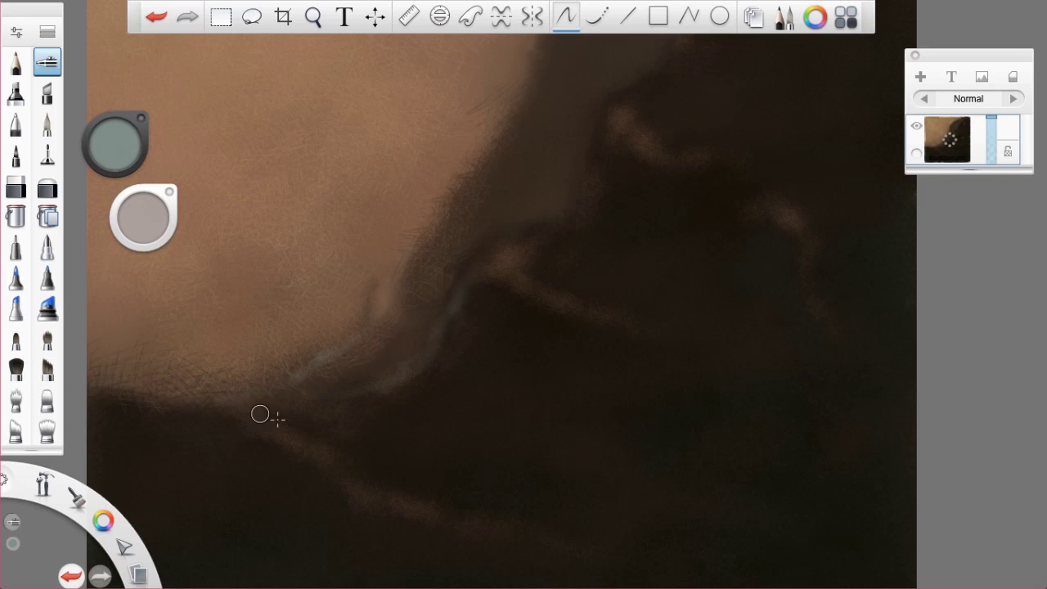
pyautogui.moveTo(262, 423); pyautogui.dragTo(315, 446)
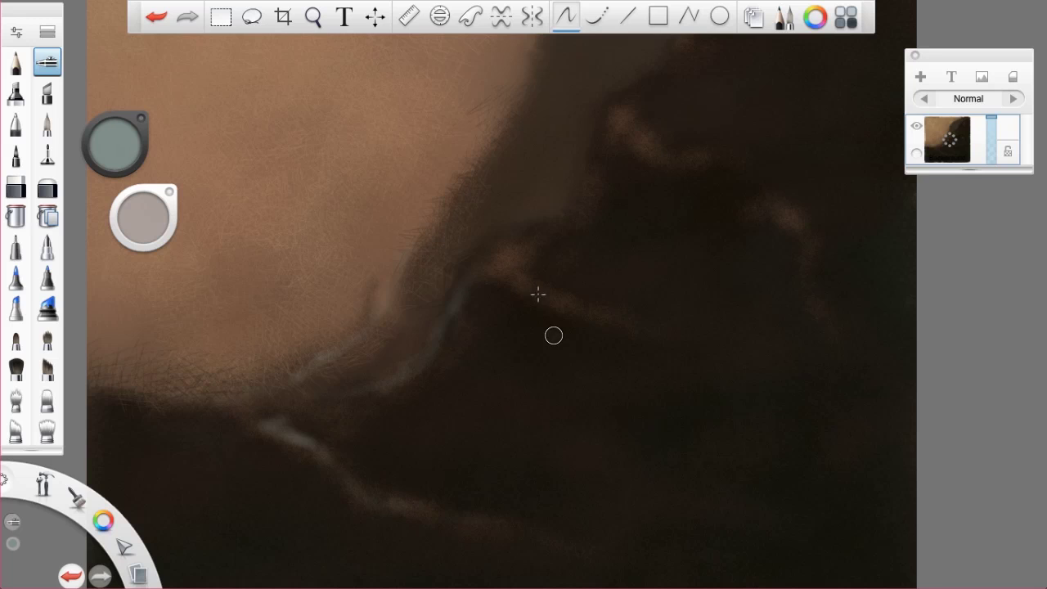
pyautogui.moveTo(480, 275); pyautogui.dragTo(513, 258)
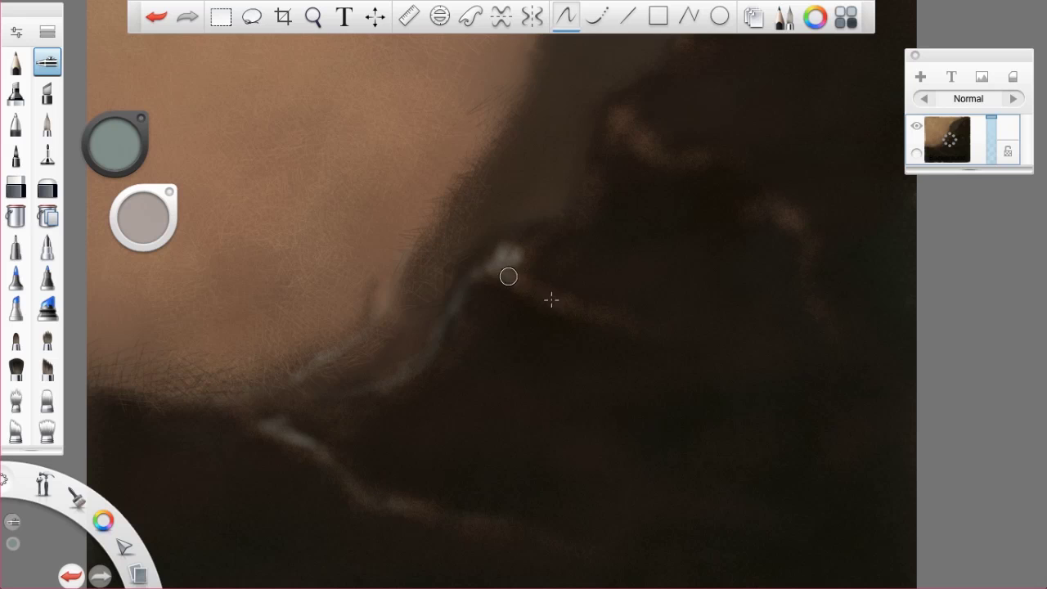
pyautogui.moveTo(553, 238); pyautogui.dragTo(562, 234)
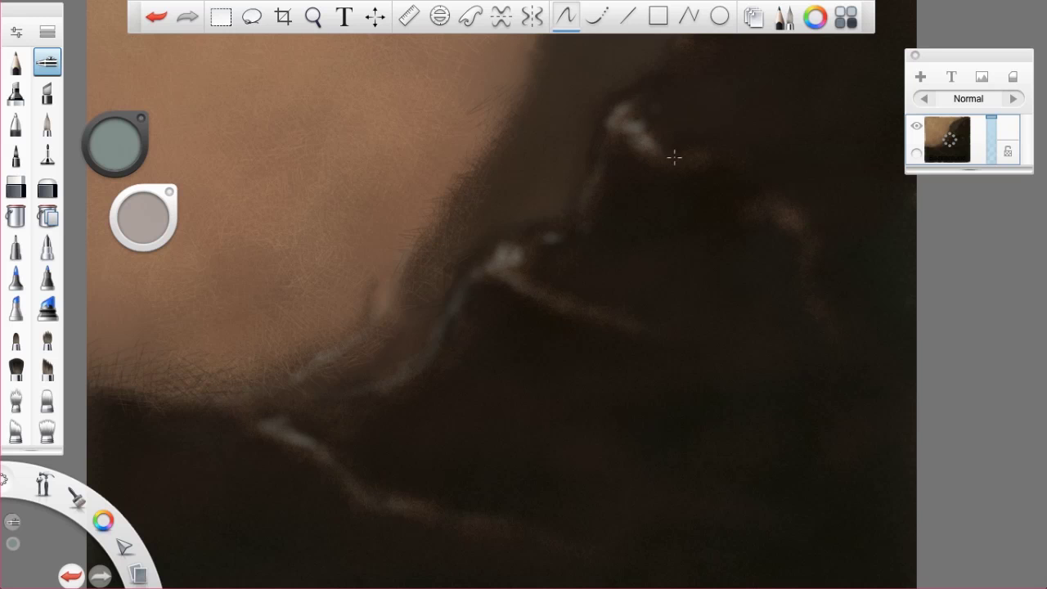
# Step: Continue the grey-green highlights along the slope's upper ridges and the border with the light area
pyautogui.press('space')
pyautogui.moveTo(588, 333); pyautogui.dragTo(453, 513)
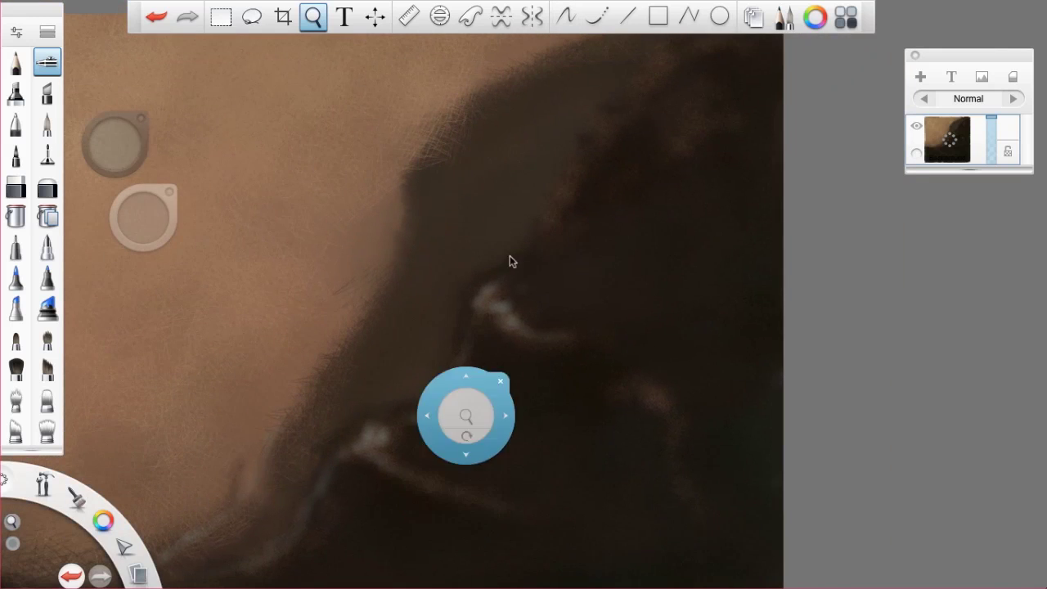
pyautogui.moveTo(567, 196); pyautogui.dragTo(575, 166)
pyautogui.moveTo(595, 122); pyautogui.dragTo(615, 112)
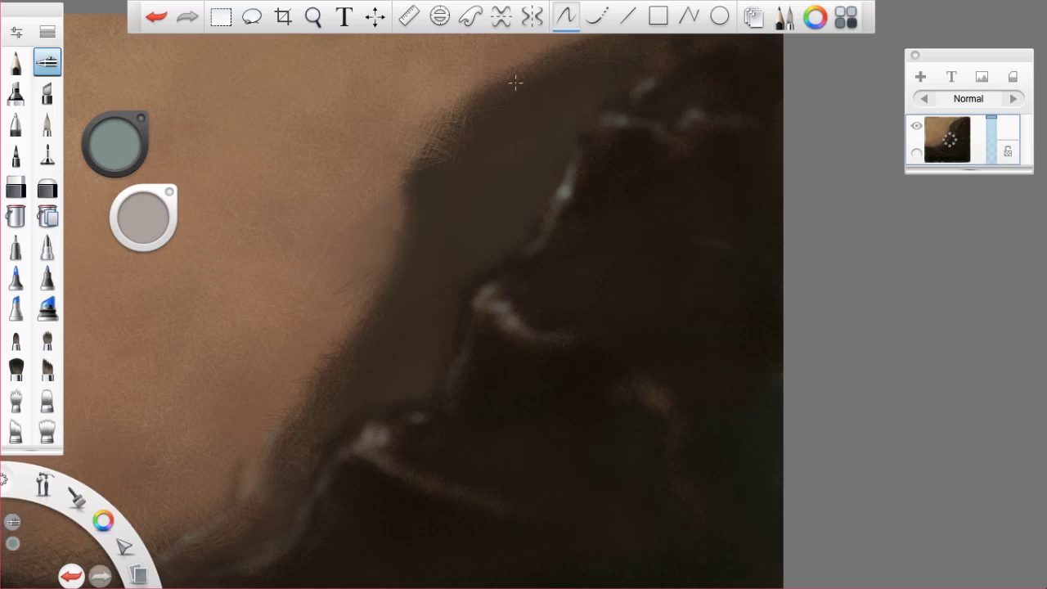
pyautogui.moveTo(415, 193); pyautogui.dragTo(412, 195)
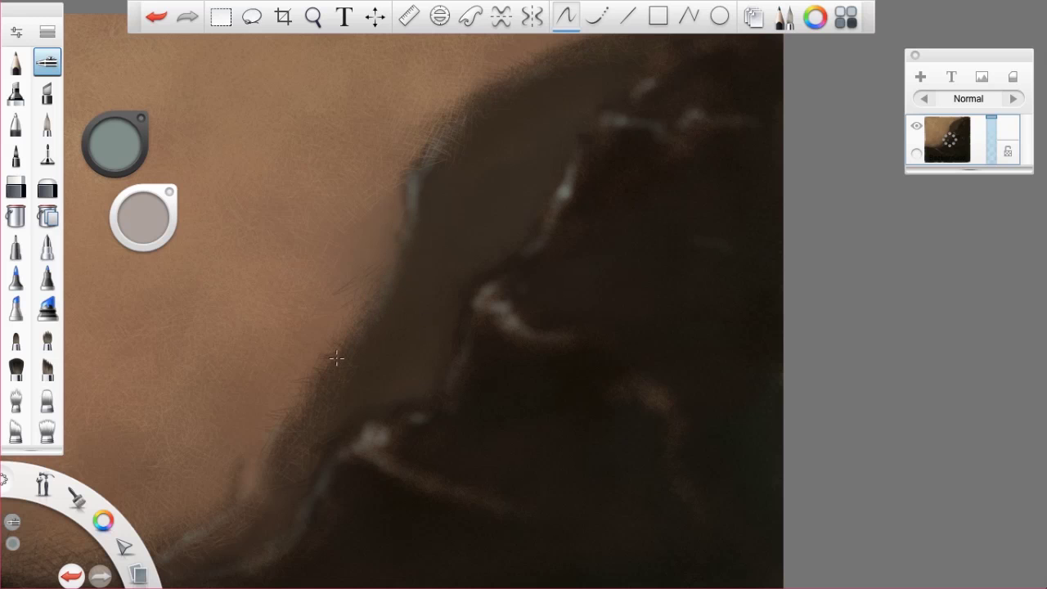
# Step: With an enlarged airbrush and a lighter grey-green, spray a soft glow over the upper-left of the light area
pyautogui.press('space')
pyautogui.moveTo(532, 340); pyautogui.dragTo(687, 337)
pyautogui.moveTo(620, 324)
pyautogui.mouseDown()
pyautogui.moveTo(619, 311)
pyautogui.moveTo(551, 325)
pyautogui.moveTo(613, 332)
pyautogui.moveTo(582, 378)
pyautogui.moveTo(512, 347)
pyautogui.mouseUp()
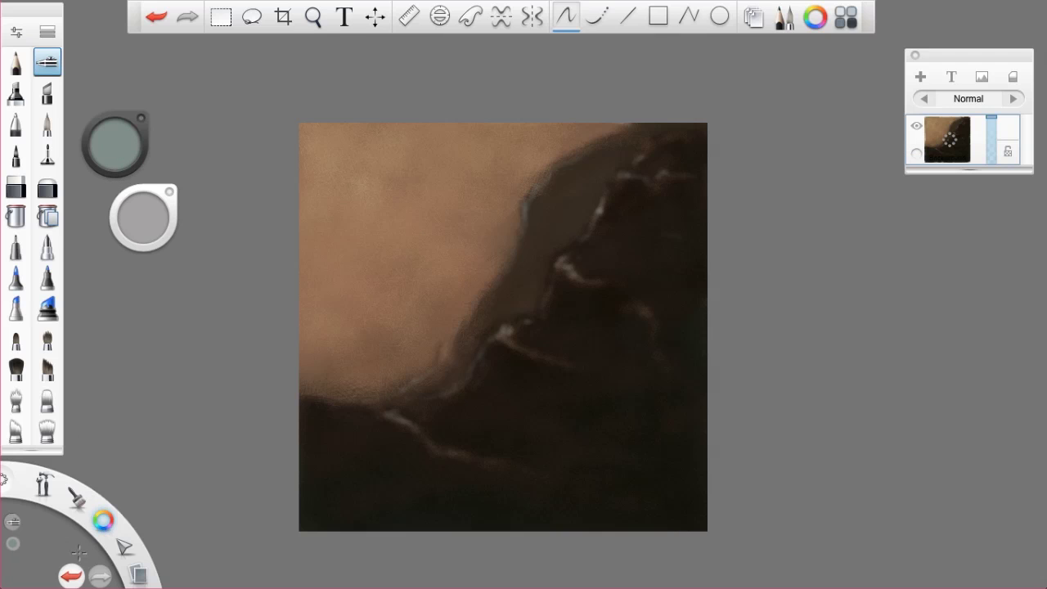
pyautogui.click(13, 543)
pyautogui.moveTo(582, 268)
pyautogui.mouseDown()
pyautogui.moveTo(579, 280)
pyautogui.moveTo(579, 244)
pyautogui.mouseUp()
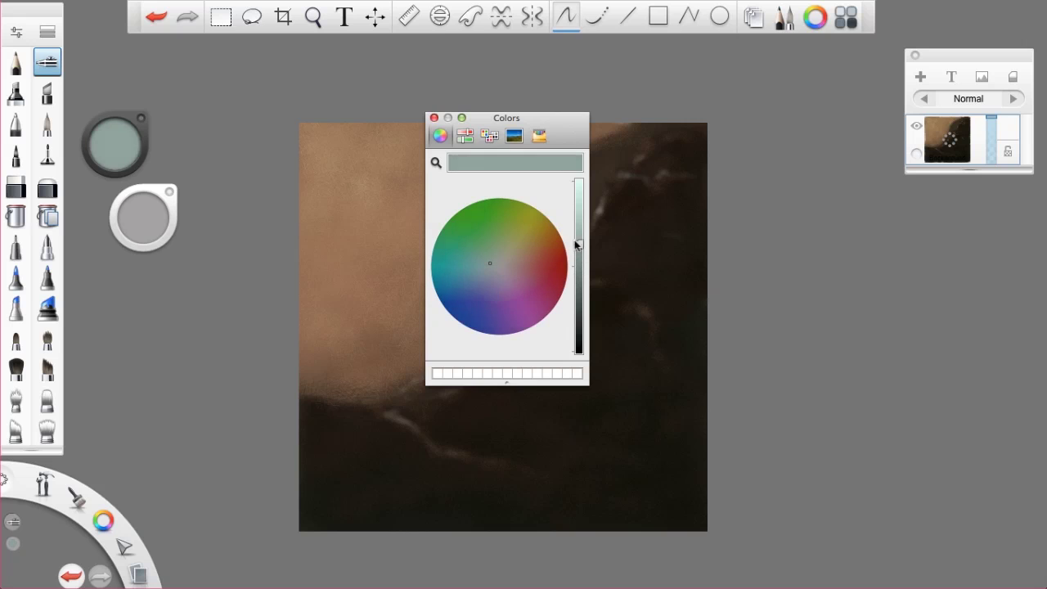
pyautogui.click(47, 70)
pyautogui.moveTo(133, 214)
pyautogui.mouseDown()
pyautogui.moveTo(286, 182)
pyautogui.moveTo(667, 131)
pyautogui.mouseUp()
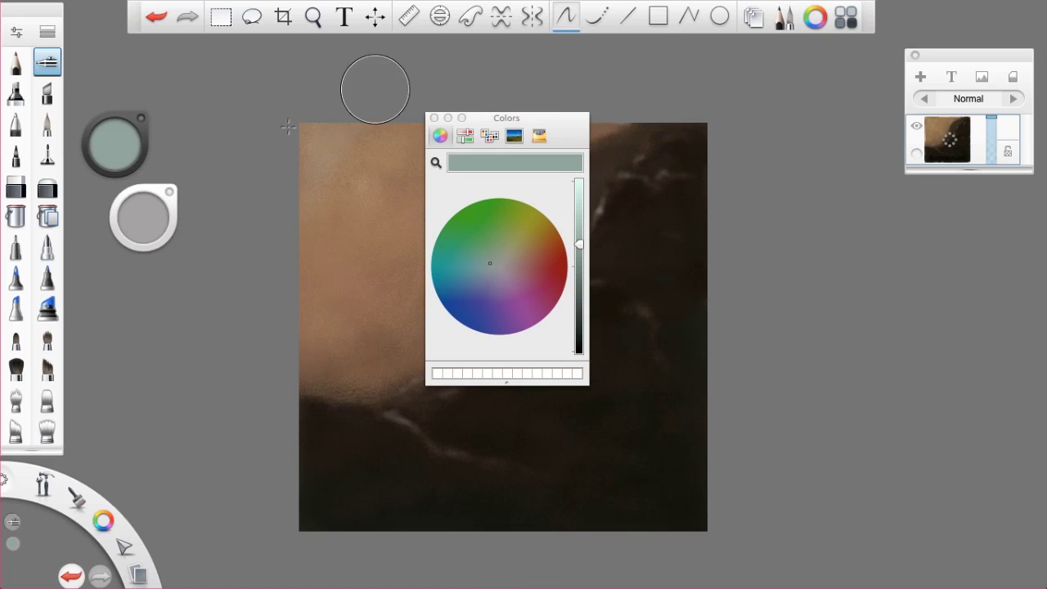
pyautogui.click(579, 241)
pyautogui.moveTo(581, 246); pyautogui.dragTo(583, 229)
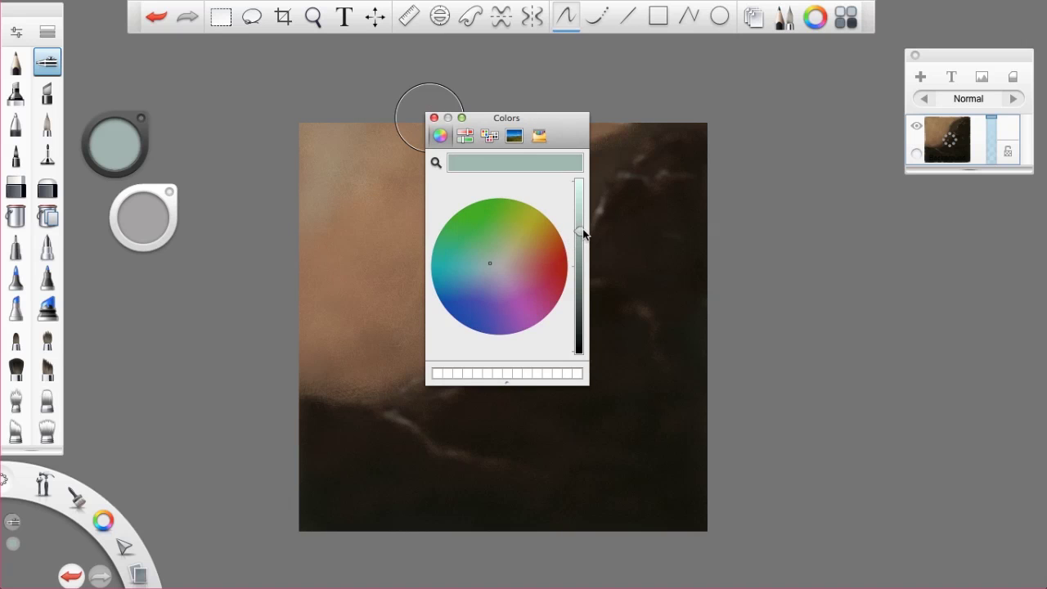
pyautogui.click(433, 117)
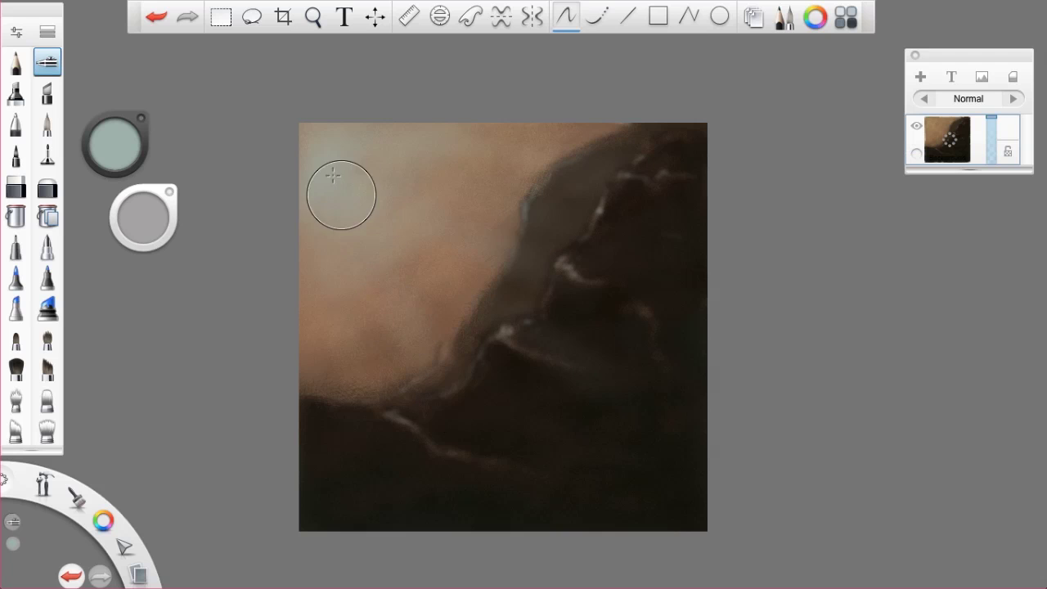
# Step: Airbrush soft haze and shading over the dark slope using sampled light brown, dark brown and near-black
pyautogui.keyDown('alt'); pyautogui.click(433, 294); pyautogui.keyUp('alt')
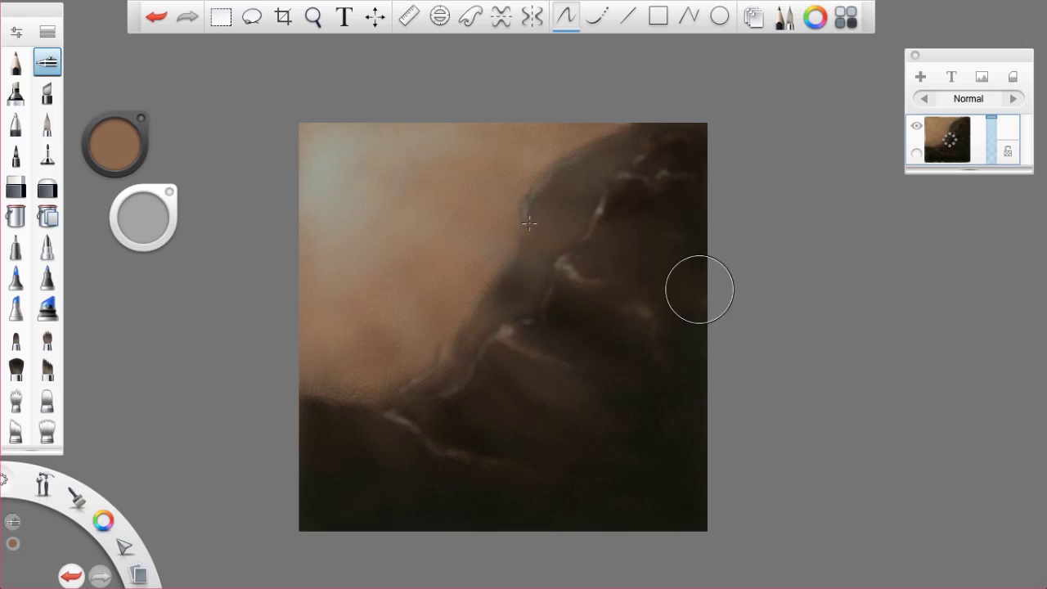
pyautogui.press('alt')
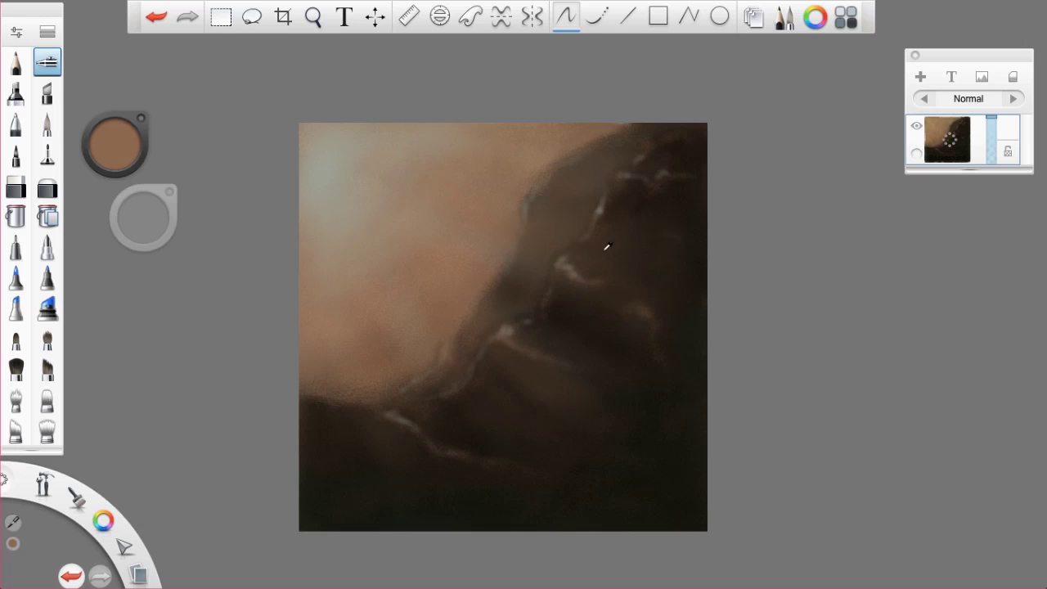
pyautogui.keyDown('alt'); pyautogui.click(607, 245); pyautogui.keyUp('alt')
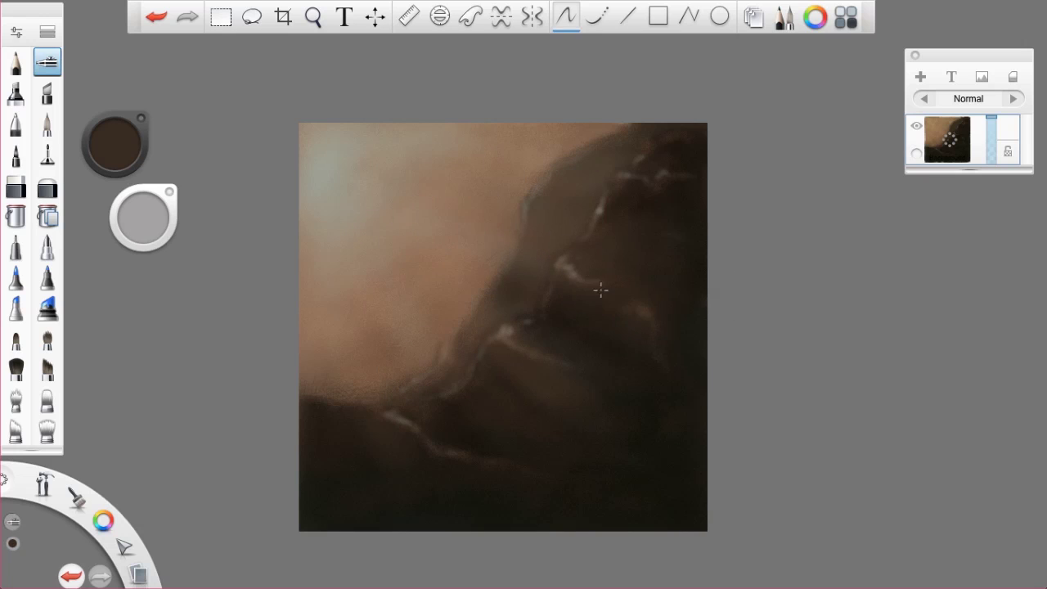
pyautogui.moveTo(402, 288); pyautogui.dragTo(387, 314)
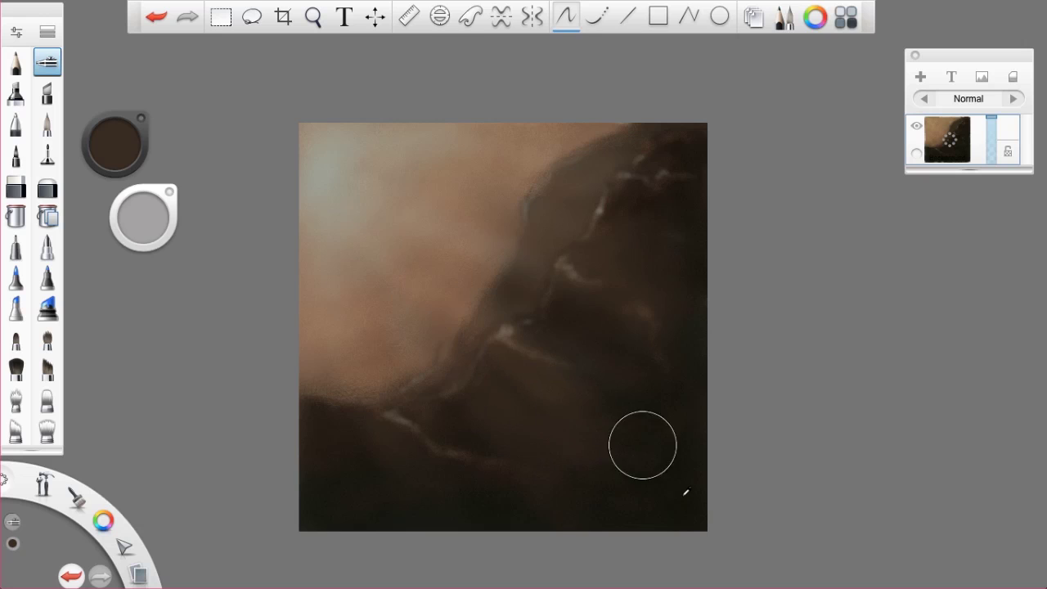
pyautogui.keyDown('alt'); pyautogui.click(643, 481); pyautogui.keyUp('alt')
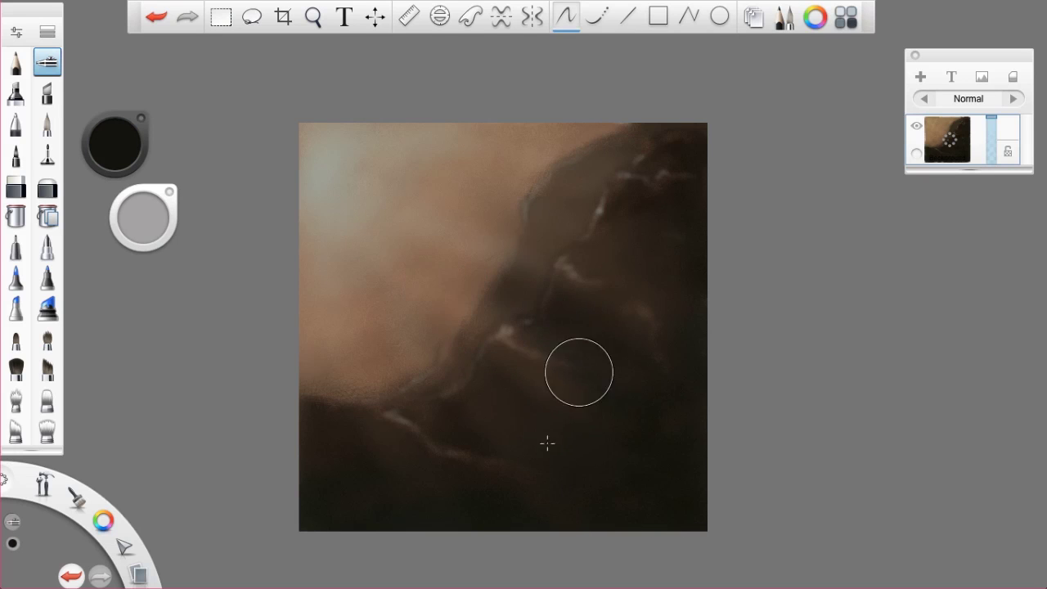
# Step: Try broad near-black airbrush strokes across the light area and undo them
pyautogui.moveTo(421, 297); pyautogui.dragTo(337, 248)
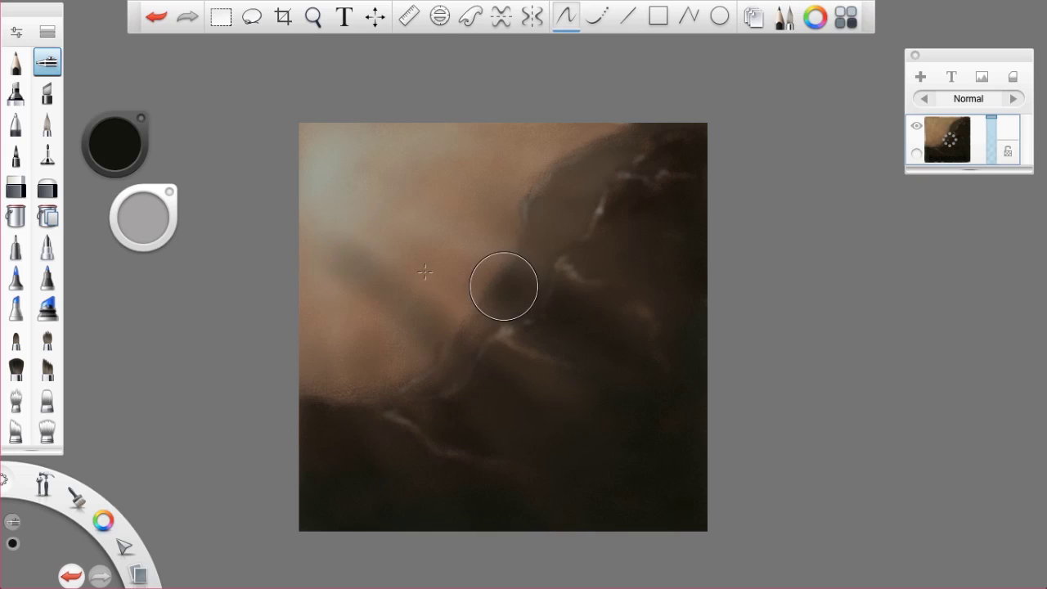
pyautogui.hotkey('ctrl', 'z')
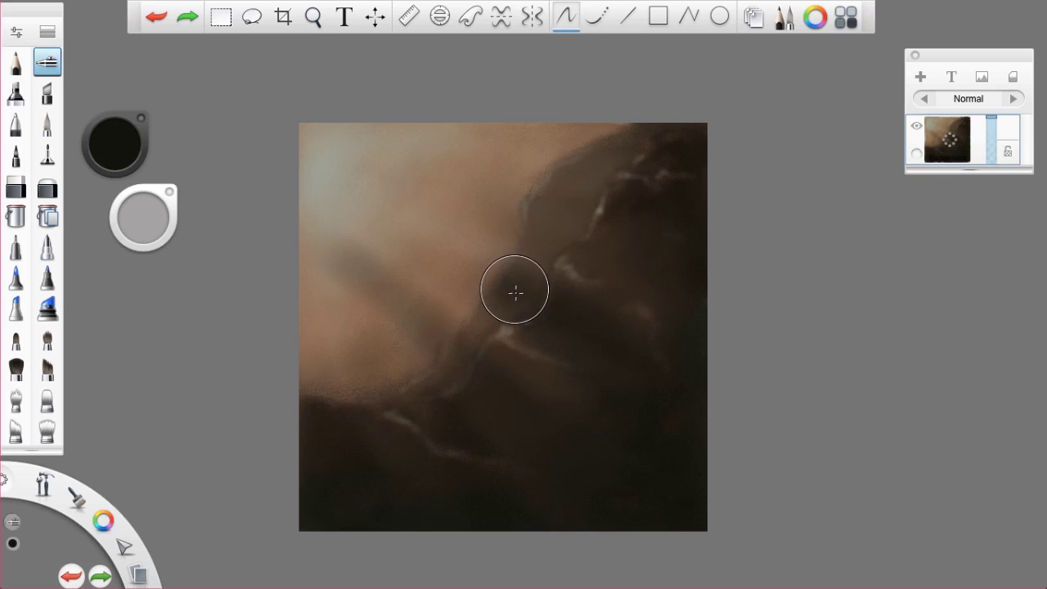
pyautogui.hotkey('ctrl', 'y')
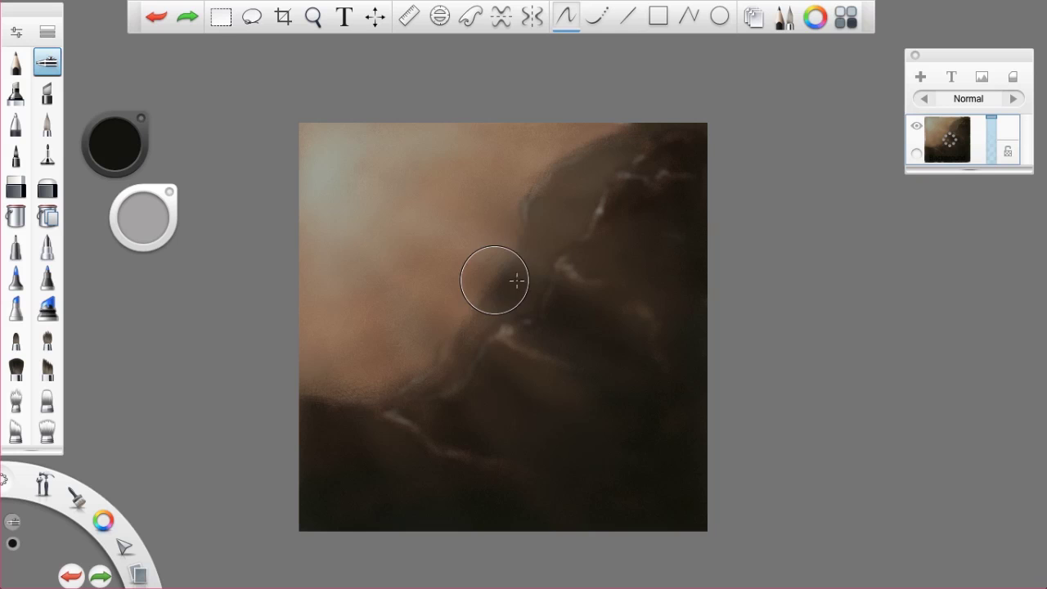
# Step: Darken the canvas borders and the right side of the slope with the near-black airbrush
pyautogui.moveTo(328, 355); pyautogui.dragTo(307, 131)
pyautogui.moveTo(658, 124); pyautogui.dragTo(344, 89)
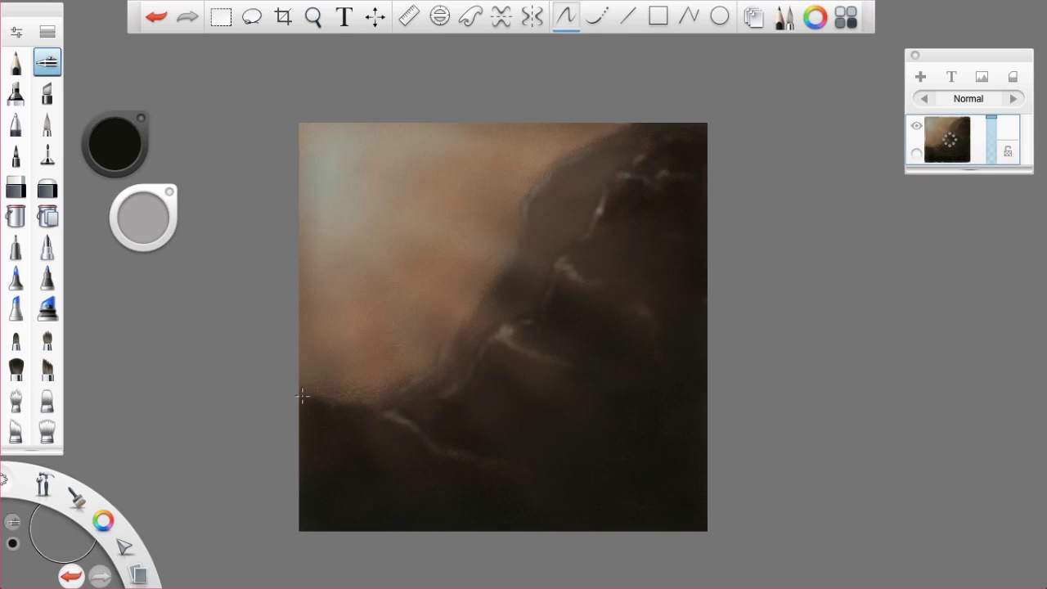
pyautogui.click(470, 295)
pyautogui.moveTo(675, 180)
pyautogui.mouseDown()
pyautogui.moveTo(667, 319)
pyautogui.moveTo(674, 101)
pyautogui.moveTo(644, 217)
pyautogui.mouseUp()
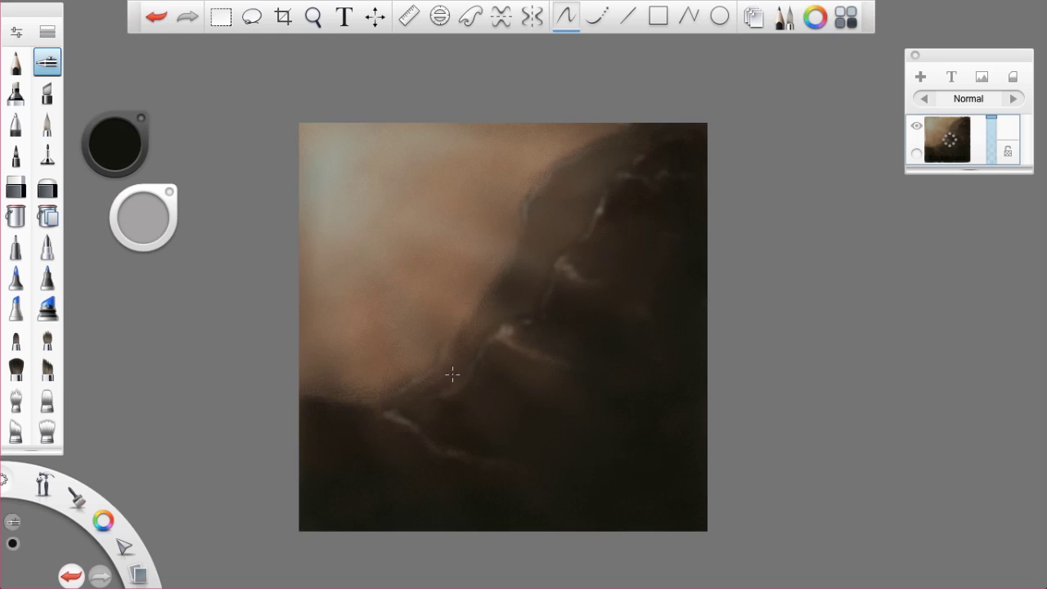
# Step: Choose the splatter brush, adjust its size and sample a medium brown from the painting
pyautogui.scroll(-5, 46, 360)
pyautogui.click(46, 399)
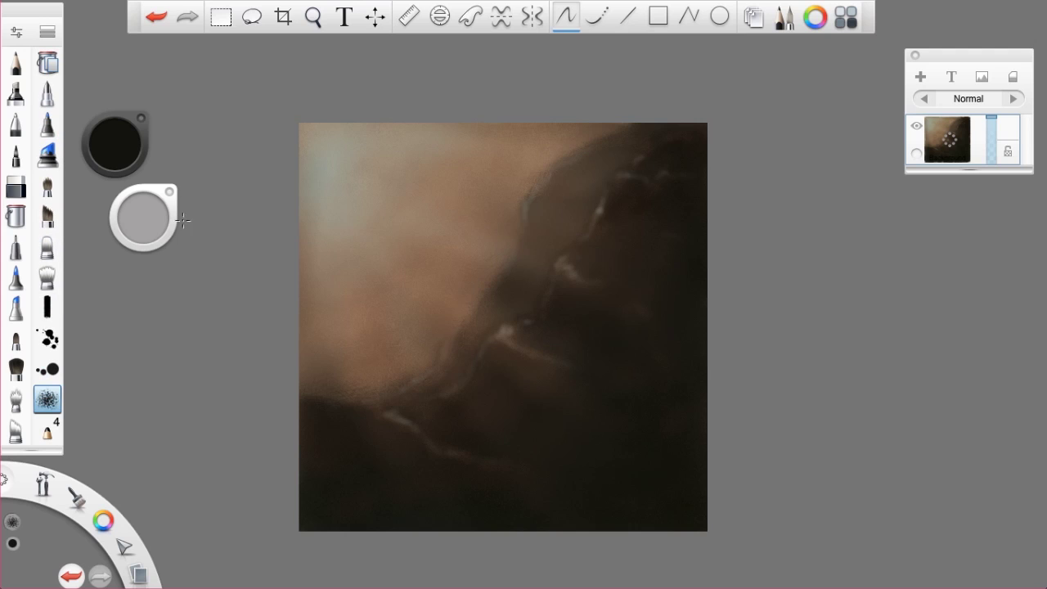
pyautogui.moveTo(151, 231)
pyautogui.mouseDown()
pyautogui.moveTo(342, 169)
pyautogui.moveTo(316, 170)
pyautogui.mouseUp()
pyautogui.click(460, 304)
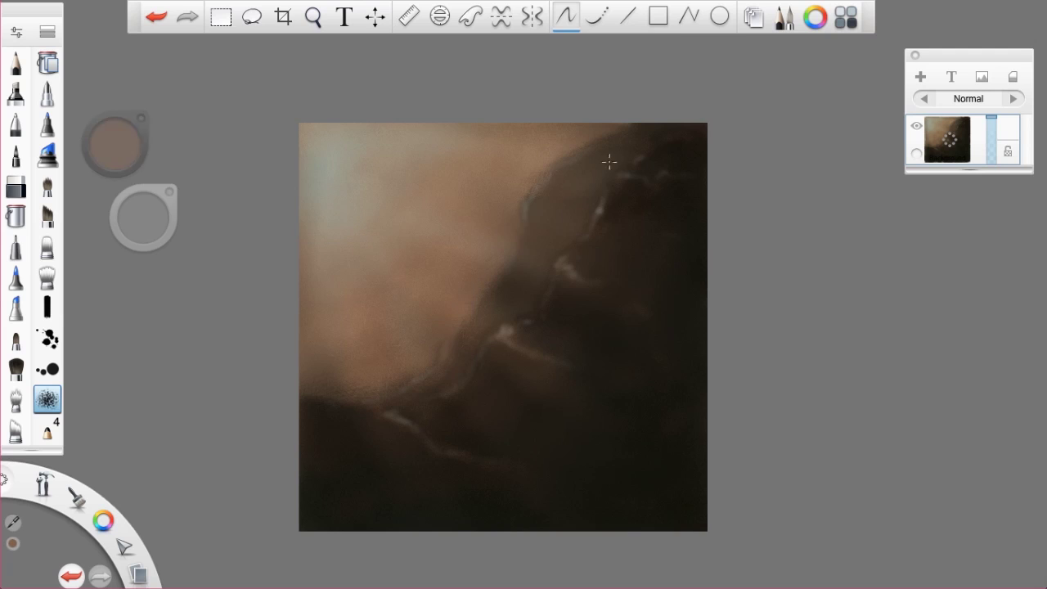
# Step: Add a new layer above the painting and set its blending mode to Screen
pyautogui.click(951, 135)
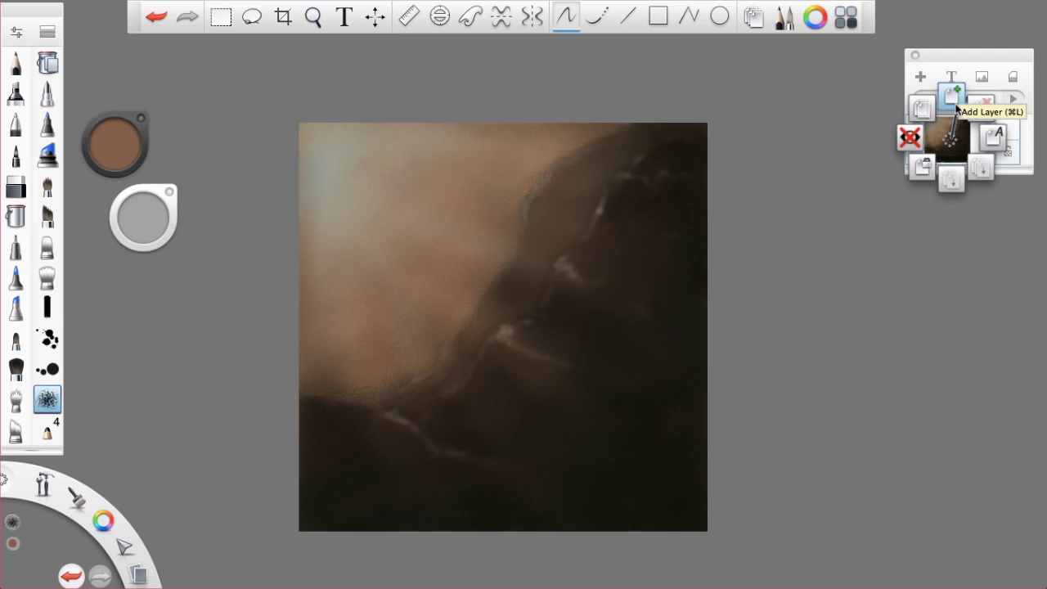
pyautogui.click(951, 96)
pyautogui.click(1015, 99)
pyautogui.click(1014, 99)
pyautogui.click(1014, 99)
pyautogui.click(1014, 98)
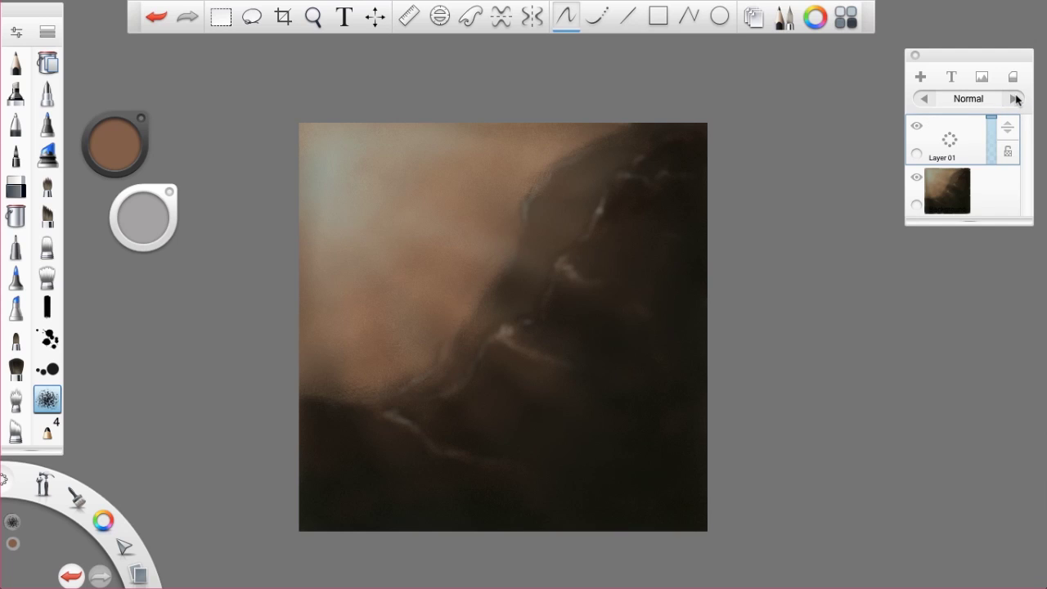
pyautogui.click(1015, 99)
pyautogui.click(925, 99)
pyautogui.click(1014, 99)
pyautogui.click(1014, 99)
# Step: Try speckled brown splatter strokes across the light area and slope edge on the Screen layer, and undo them
pyautogui.moveTo(358, 264); pyautogui.dragTo(358, 275)
pyautogui.hotkey('ctrl', 'z')
pyautogui.moveTo(448, 182)
pyautogui.mouseDown()
pyautogui.moveTo(446, 189)
pyautogui.moveTo(546, 150)
pyautogui.mouseUp()
pyautogui.moveTo(371, 284)
pyautogui.mouseDown()
pyautogui.moveTo(511, 266)
pyautogui.moveTo(532, 223)
pyautogui.moveTo(605, 192)
pyautogui.moveTo(592, 159)
pyautogui.moveTo(638, 145)
pyautogui.mouseUp()
pyautogui.moveTo(358, 233); pyautogui.dragTo(325, 255)
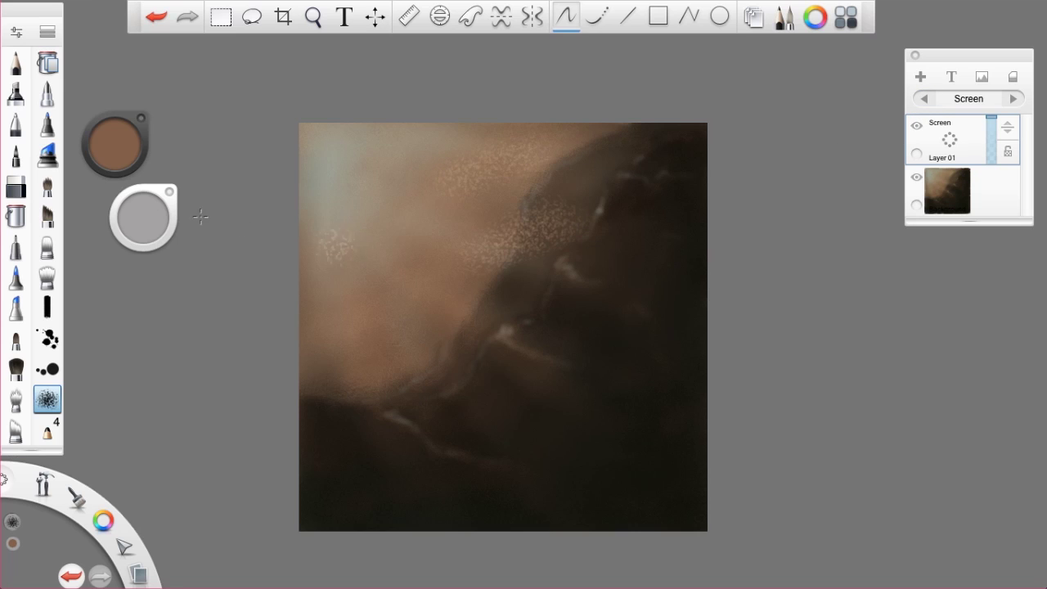
pyautogui.hotkey('ctrl', 'z')
# Step: Merge the Screen layer into the painting below and add a new empty layer on top
pyautogui.click(951, 140)
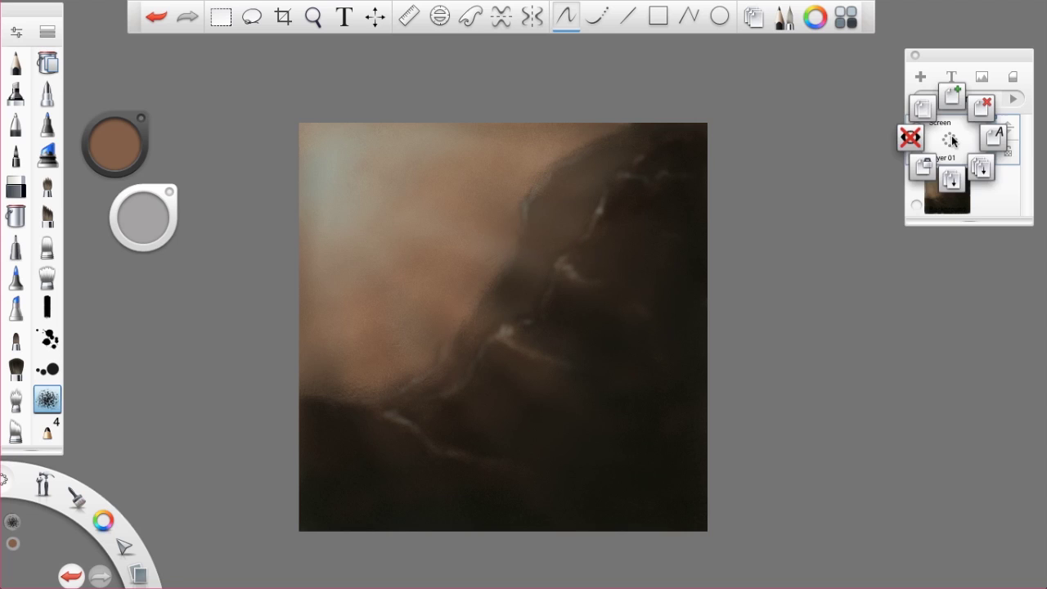
pyautogui.click(950, 175)
pyautogui.click(954, 144)
pyautogui.click(875, 110)
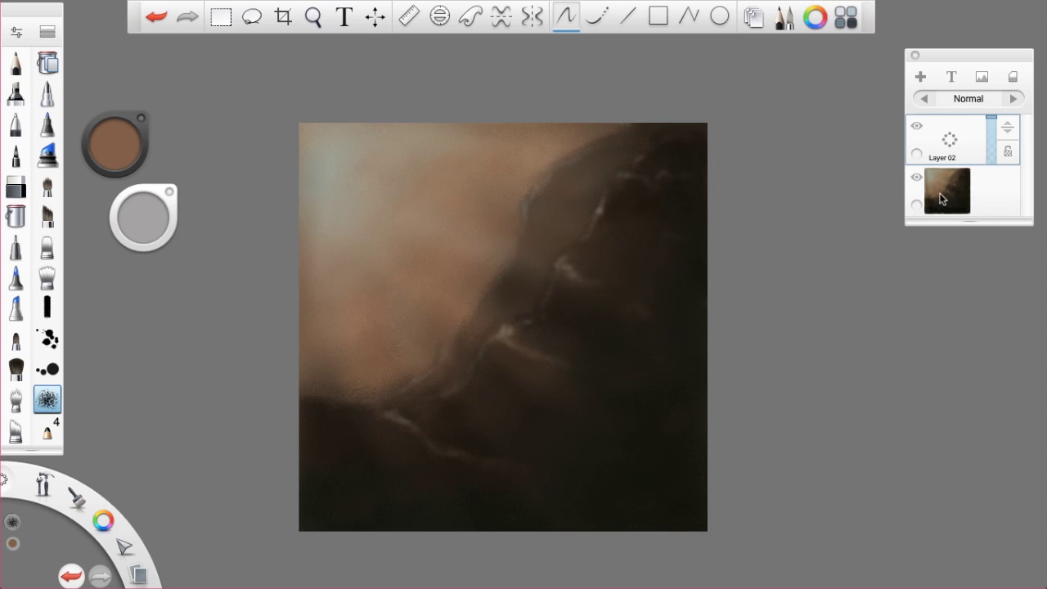
# Step: Lock the background painting layer and make the empty layer above it active again
pyautogui.click(950, 198)
pyautogui.moveTo(948, 198); pyautogui.dragTo(919, 223)
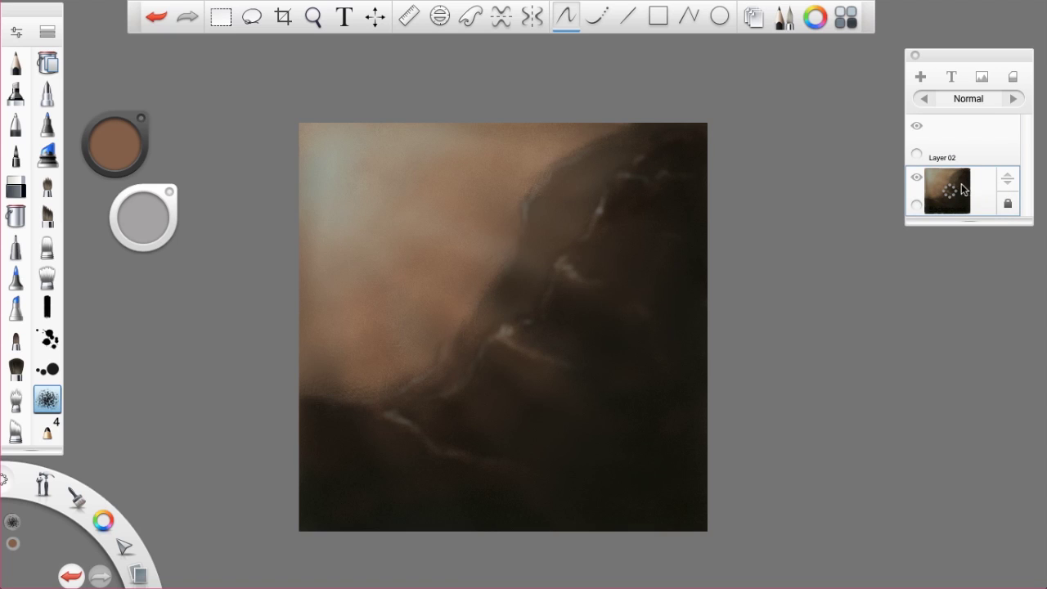
pyautogui.click(968, 158)
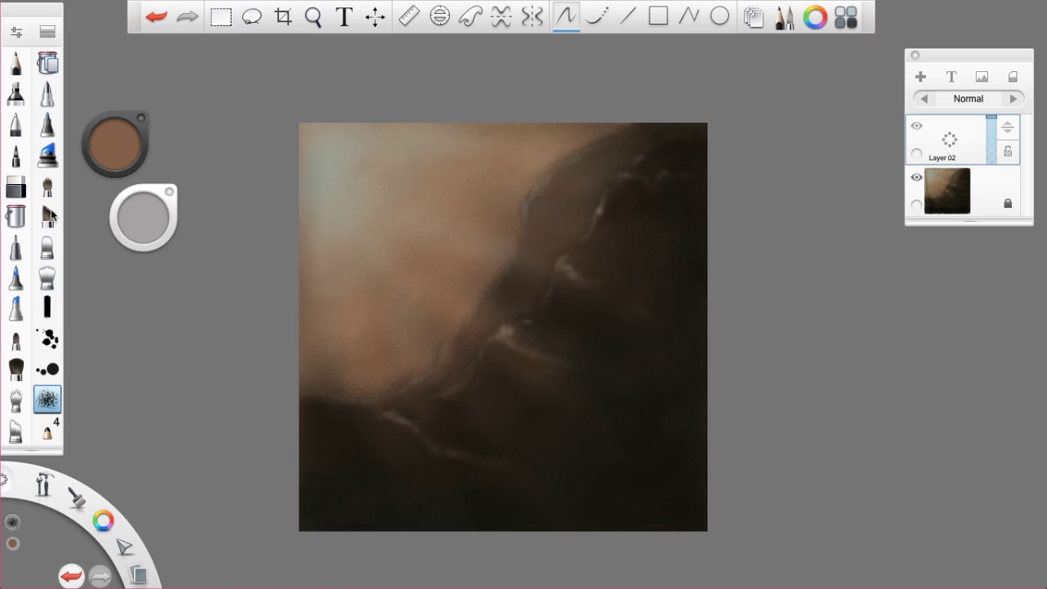
pyautogui.click(15, 93)
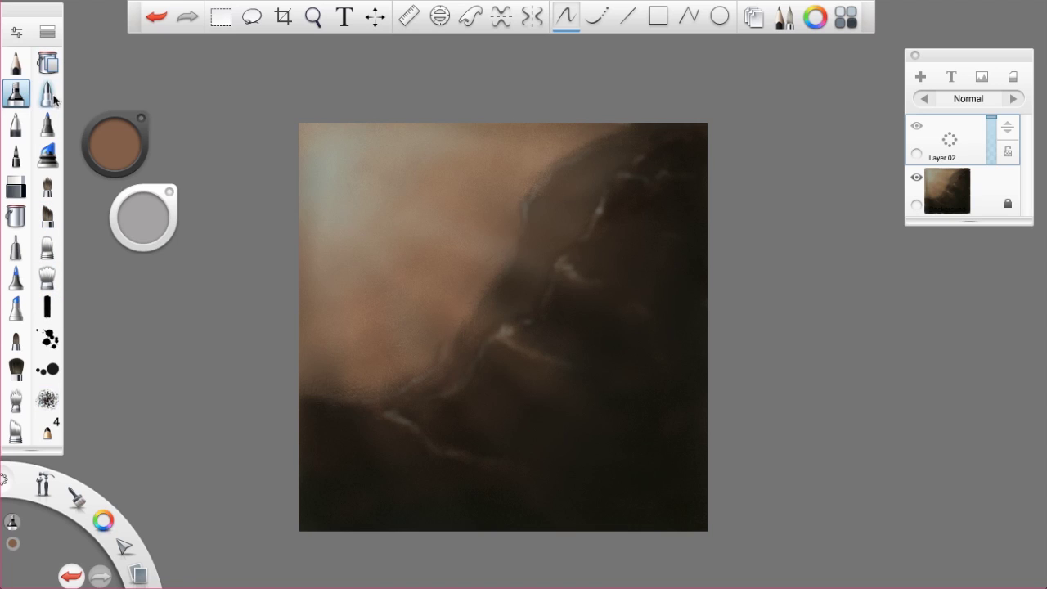
pyautogui.moveTo(50, 95); pyautogui.dragTo(63, 324)
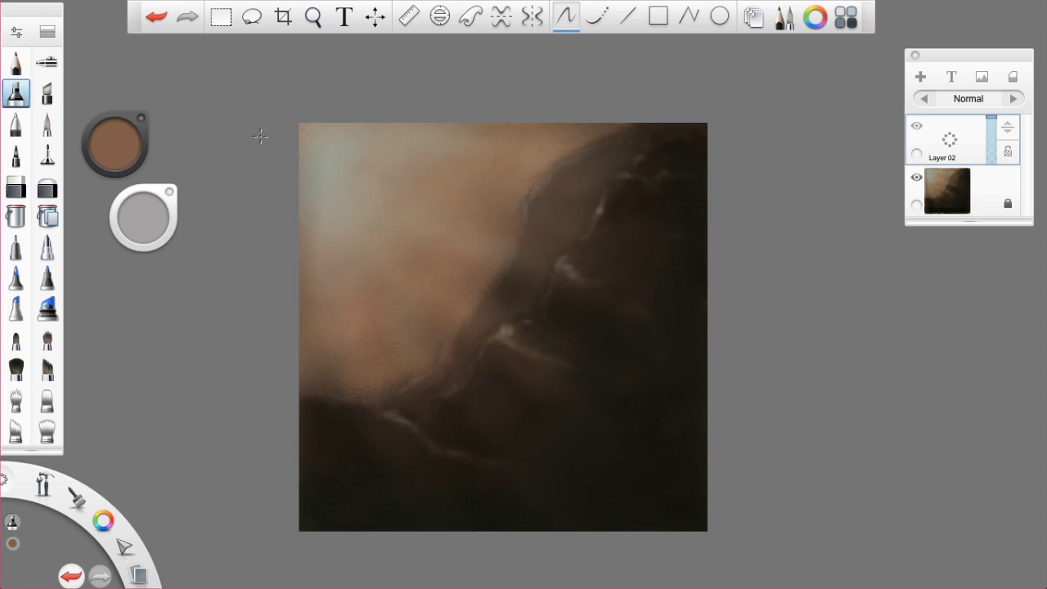
pyautogui.scroll(1, 260, 136)
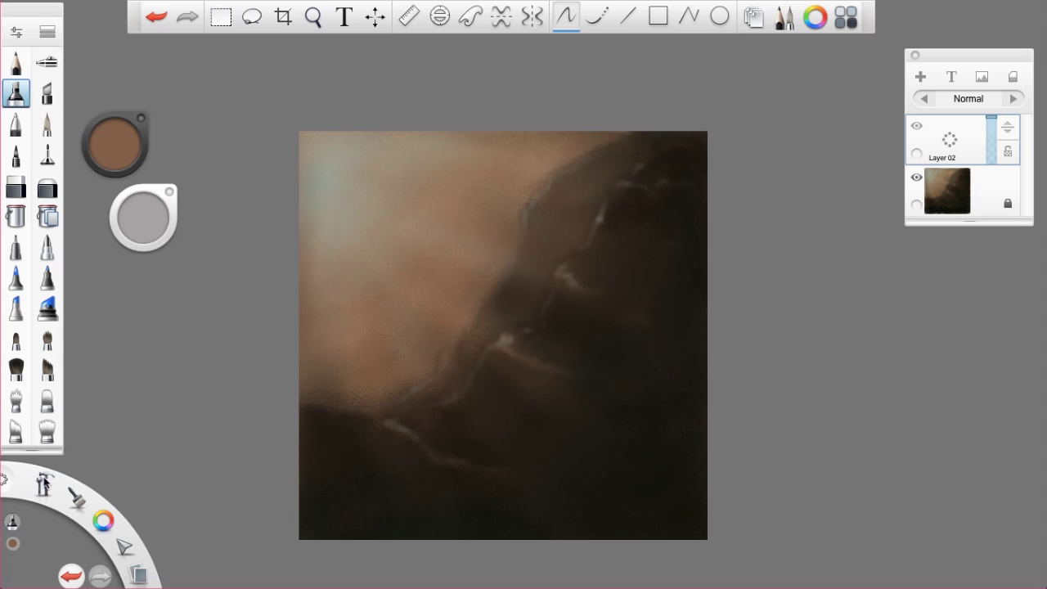
# Step: Set the brush colour to a slightly darkened orange, starting from an orange crayon swatch
pyautogui.click(13, 543)
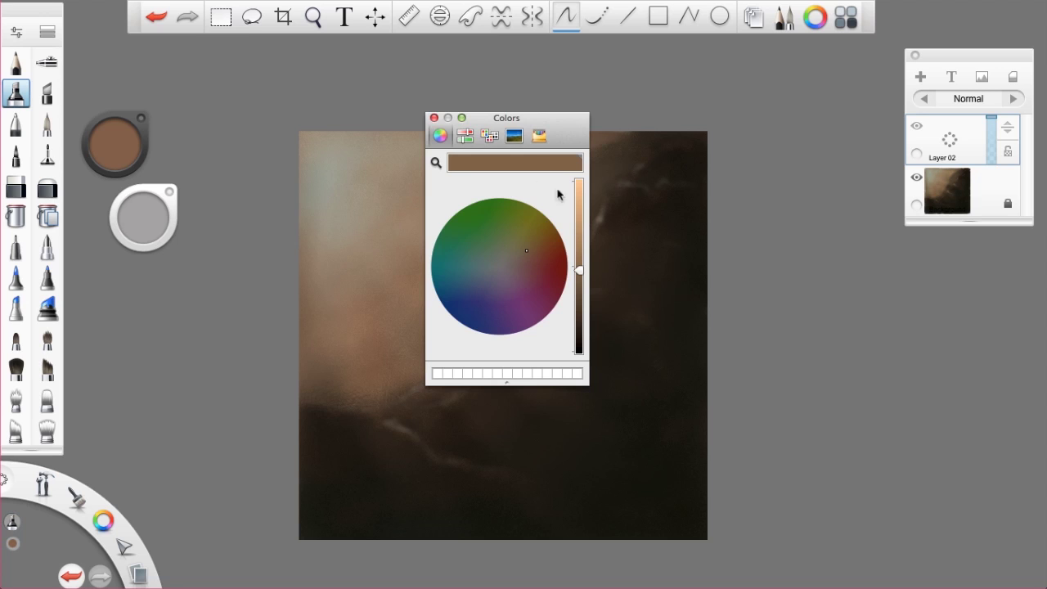
pyautogui.click(540, 136)
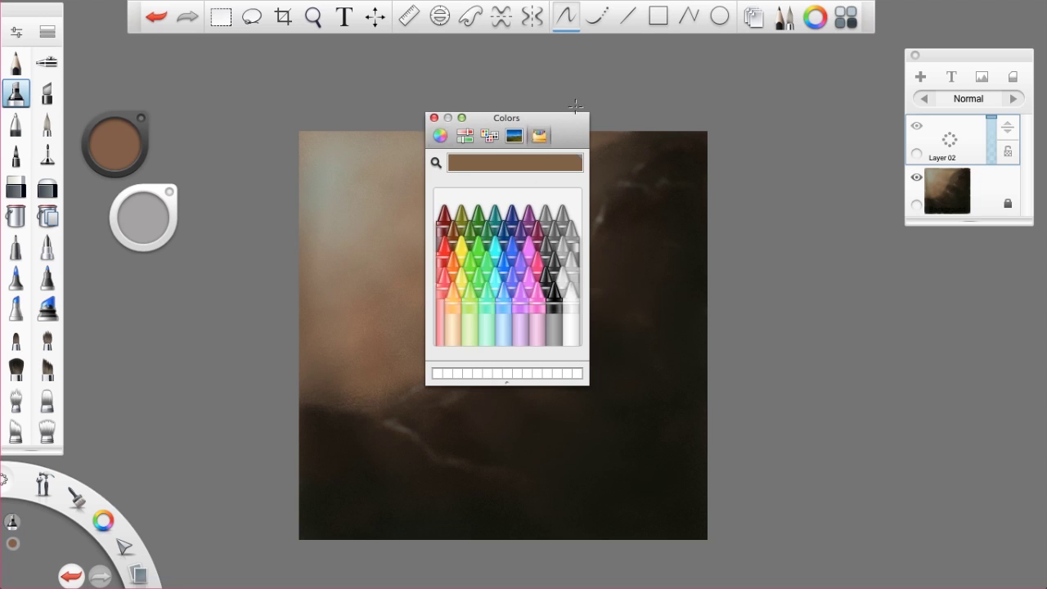
pyautogui.click(454, 267)
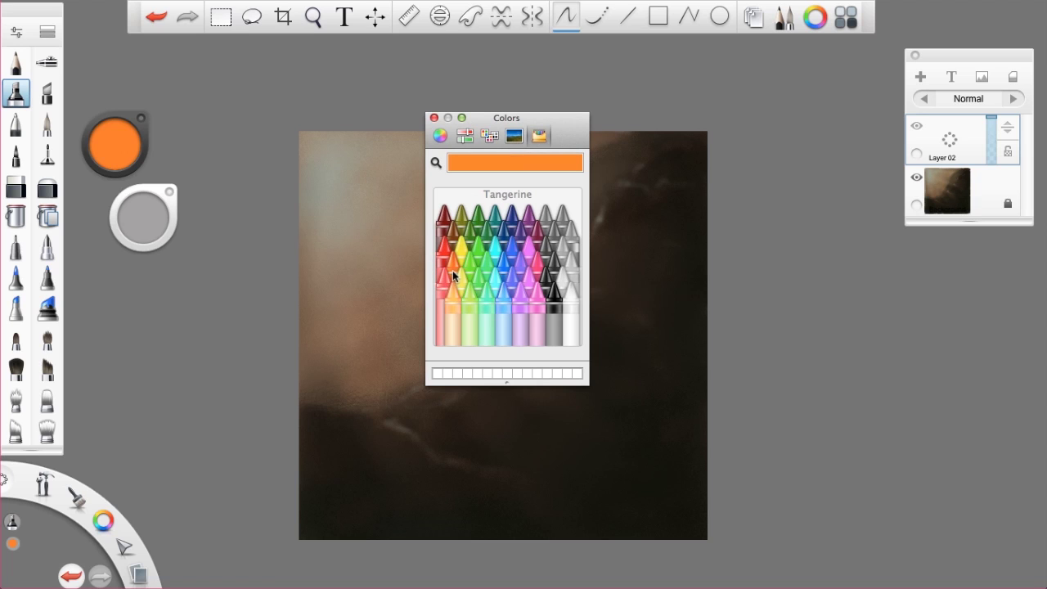
pyautogui.moveTo(500, 120); pyautogui.dragTo(517, 107)
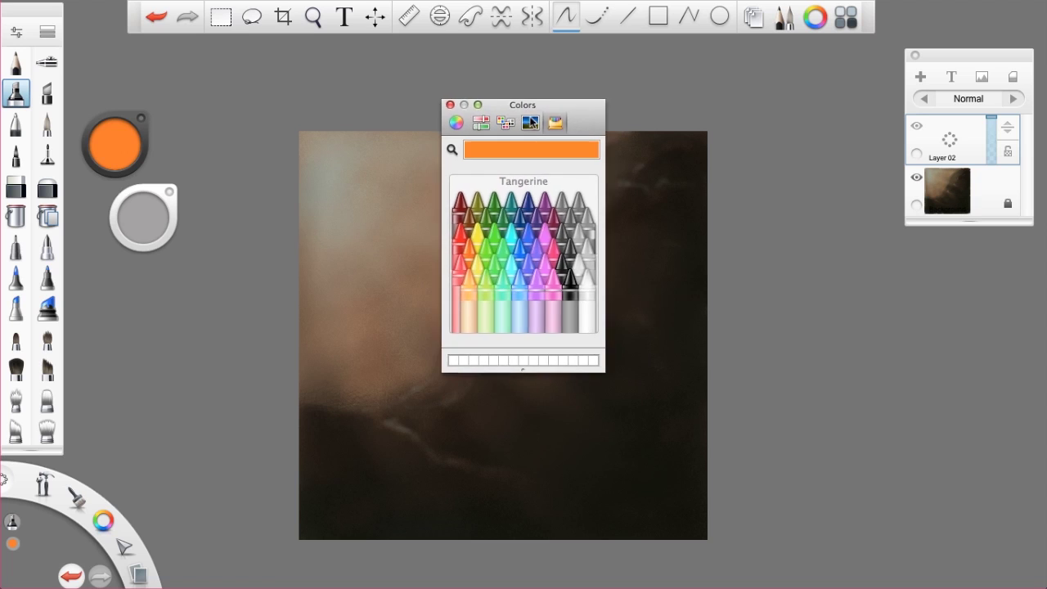
pyautogui.click(532, 122)
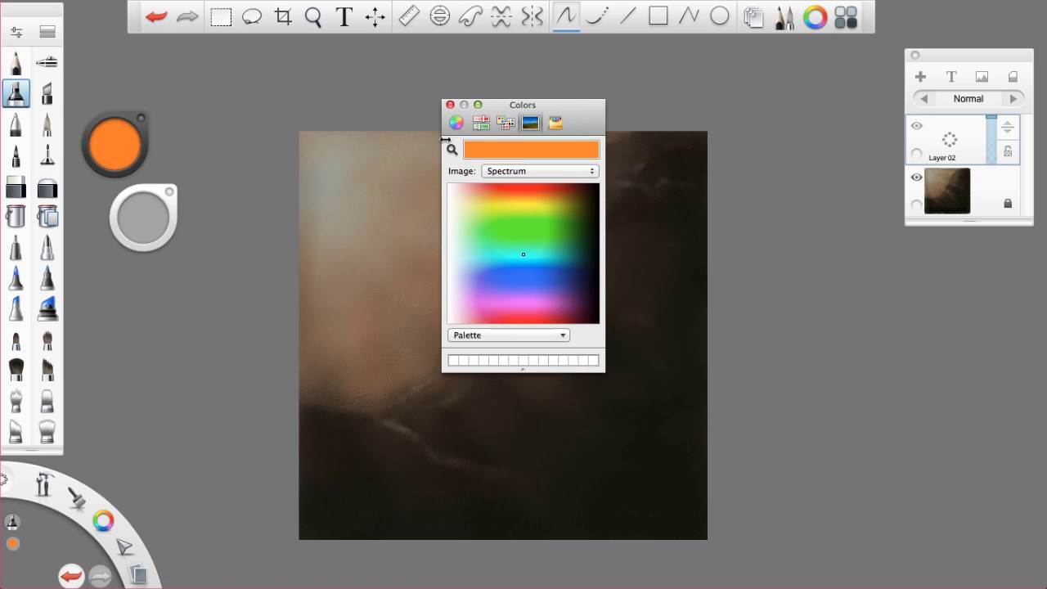
pyautogui.click(505, 122)
pyautogui.click(555, 123)
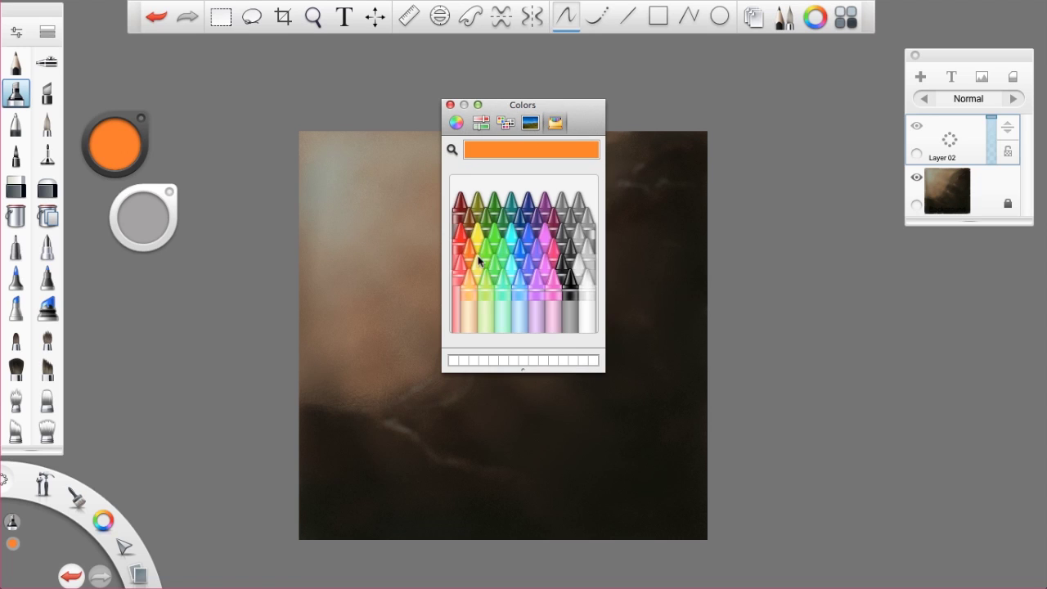
pyautogui.click(463, 239)
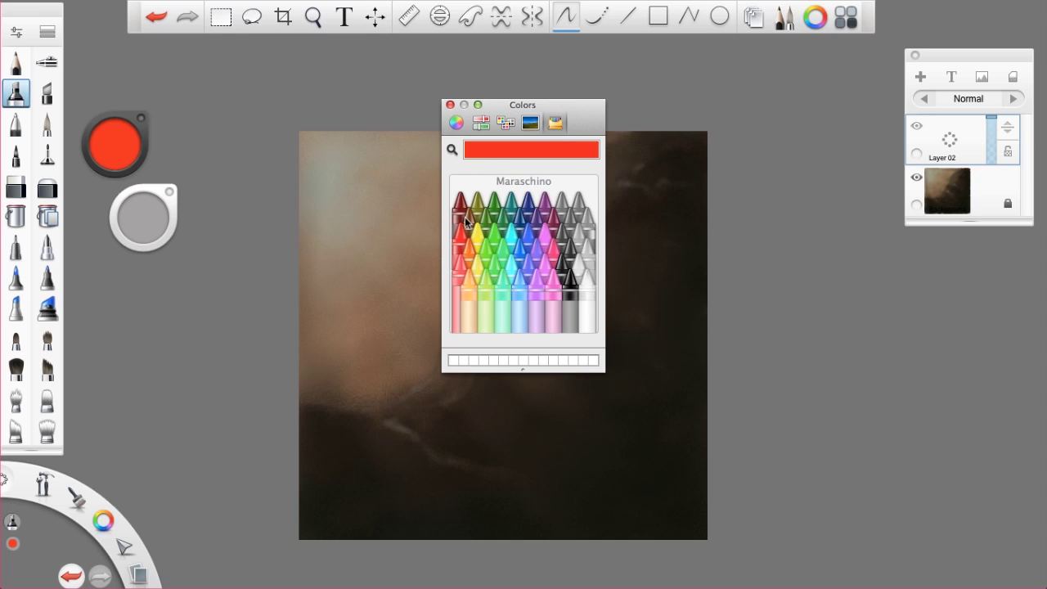
pyautogui.click(471, 245)
pyautogui.click(455, 123)
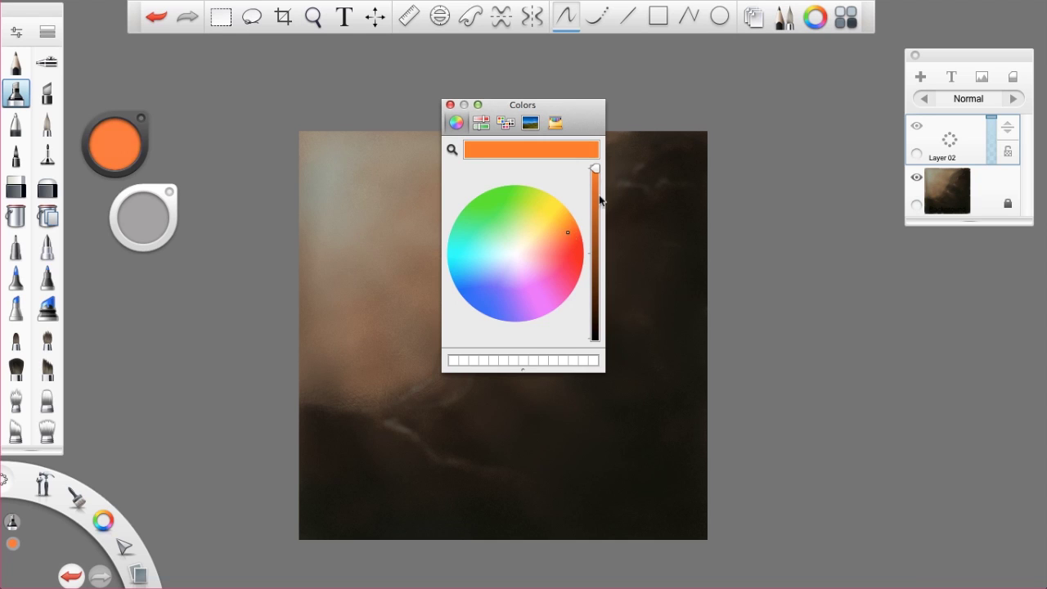
pyautogui.moveTo(595, 169); pyautogui.dragTo(598, 190)
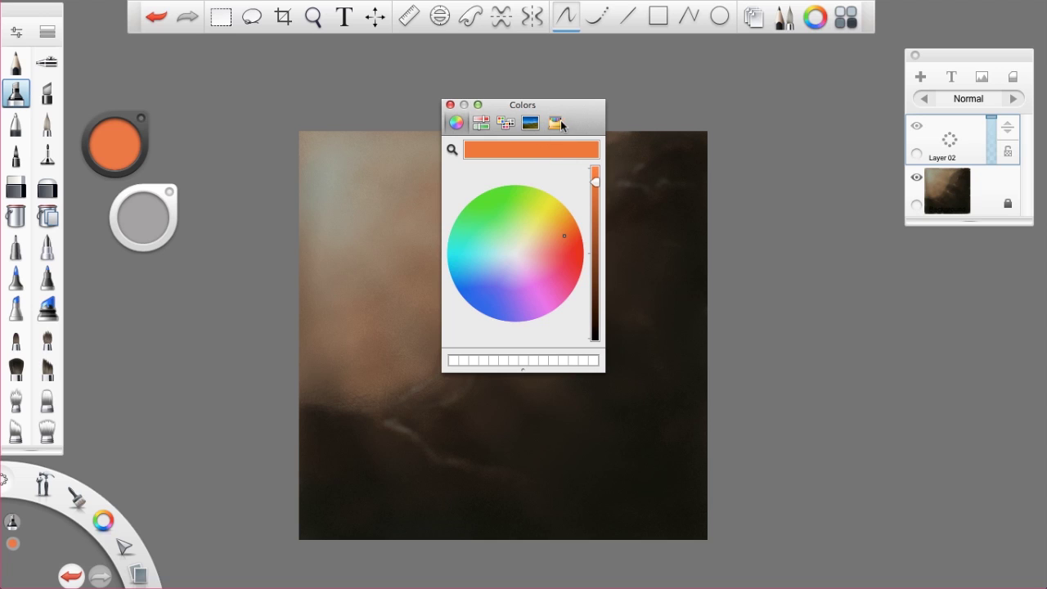
pyautogui.click(449, 105)
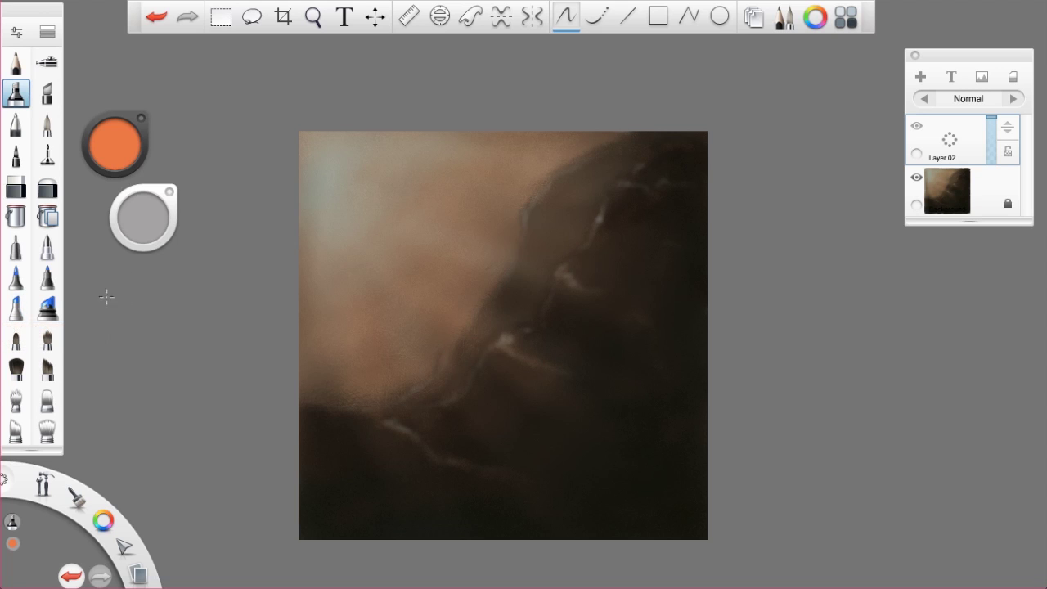
# Step: With an enlarged broad paintbrush, block in a large rounded orange mass at the centre of the canvas
pyautogui.click(16, 368)
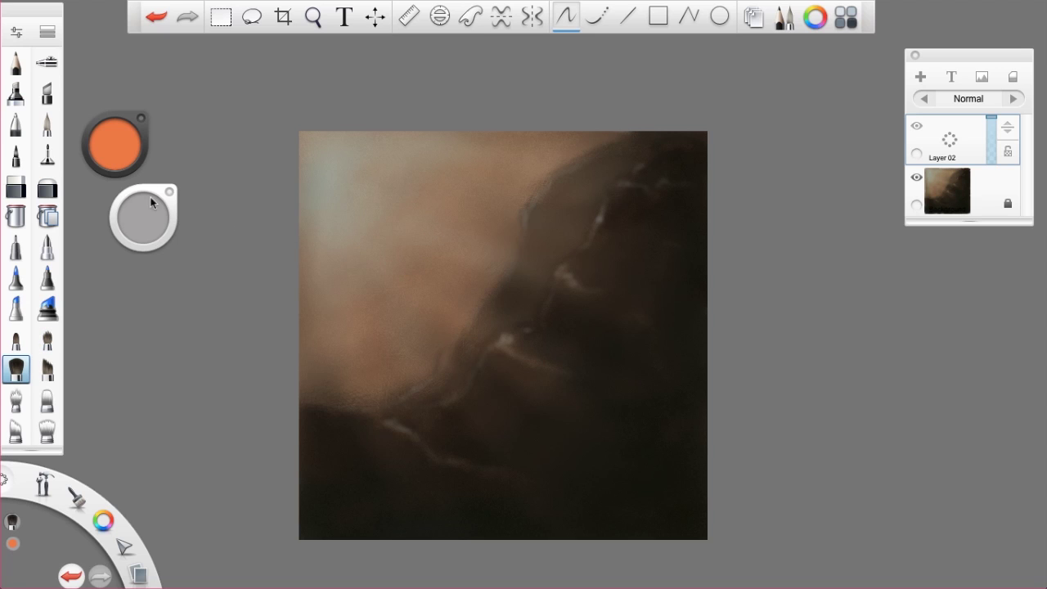
pyautogui.moveTo(148, 223)
pyautogui.mouseDown()
pyautogui.moveTo(432, 180)
pyautogui.moveTo(311, 213)
pyautogui.mouseUp()
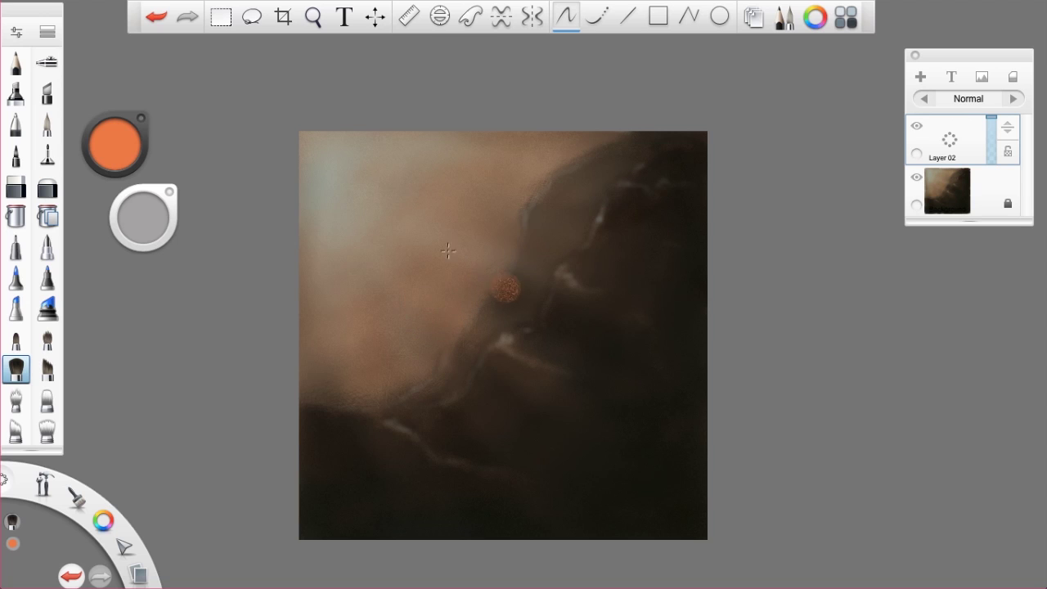
pyautogui.moveTo(511, 257)
pyautogui.mouseDown()
pyautogui.moveTo(440, 271)
pyautogui.moveTo(488, 251)
pyautogui.moveTo(478, 257)
pyautogui.moveTo(522, 279)
pyautogui.moveTo(551, 346)
pyautogui.moveTo(557, 308)
pyautogui.moveTo(548, 358)
pyautogui.mouseUp()
pyautogui.moveTo(556, 300)
pyautogui.mouseDown()
pyautogui.moveTo(432, 306)
pyautogui.moveTo(432, 352)
pyautogui.moveTo(423, 355)
pyautogui.moveTo(473, 384)
pyautogui.moveTo(430, 353)
pyautogui.moveTo(488, 385)
pyautogui.moveTo(517, 381)
pyautogui.moveTo(474, 393)
pyautogui.moveTo(493, 392)
pyautogui.moveTo(463, 353)
pyautogui.moveTo(454, 396)
pyautogui.moveTo(534, 381)
pyautogui.moveTo(551, 347)
pyautogui.moveTo(547, 363)
pyautogui.moveTo(540, 328)
pyautogui.moveTo(530, 374)
pyautogui.moveTo(535, 363)
pyautogui.moveTo(552, 370)
pyautogui.moveTo(550, 351)
pyautogui.moveTo(567, 353)
pyautogui.moveTo(520, 316)
pyautogui.moveTo(428, 317)
pyautogui.moveTo(475, 310)
pyautogui.moveTo(476, 364)
pyautogui.moveTo(499, 284)
pyautogui.moveTo(512, 308)
pyautogui.moveTo(502, 354)
pyautogui.moveTo(528, 355)
pyautogui.moveTo(539, 332)
pyautogui.moveTo(540, 352)
pyautogui.moveTo(546, 325)
pyautogui.moveTo(516, 324)
pyautogui.moveTo(504, 373)
pyautogui.moveTo(522, 356)
pyautogui.moveTo(534, 304)
pyautogui.moveTo(499, 315)
pyautogui.moveTo(483, 365)
pyautogui.moveTo(426, 350)
pyautogui.moveTo(444, 276)
pyautogui.moveTo(413, 317)
pyautogui.moveTo(413, 292)
pyautogui.moveTo(479, 267)
pyautogui.moveTo(512, 284)
pyautogui.moveTo(513, 268)
pyautogui.moveTo(550, 304)
pyautogui.moveTo(560, 350)
pyautogui.moveTo(420, 369)
pyautogui.moveTo(423, 351)
pyautogui.moveTo(431, 384)
pyautogui.moveTo(424, 347)
pyautogui.moveTo(459, 388)
pyautogui.moveTo(448, 356)
pyautogui.moveTo(462, 338)
pyautogui.moveTo(494, 376)
pyautogui.moveTo(482, 409)
pyautogui.moveTo(445, 336)
pyautogui.mouseUp()
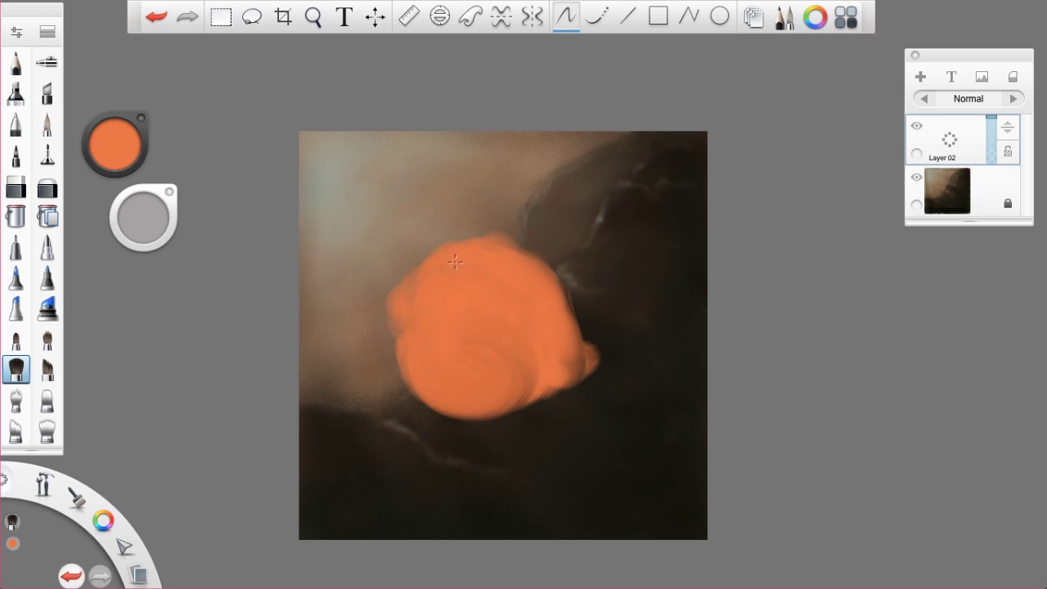
pyautogui.moveTo(534, 322)
pyautogui.mouseDown()
pyautogui.moveTo(570, 370)
pyautogui.moveTo(559, 373)
pyautogui.moveTo(570, 363)
pyautogui.moveTo(547, 382)
pyautogui.moveTo(530, 303)
pyautogui.moveTo(565, 330)
pyautogui.moveTo(564, 351)
pyautogui.moveTo(550, 304)
pyautogui.moveTo(507, 260)
pyautogui.moveTo(468, 267)
pyautogui.moveTo(531, 283)
pyautogui.mouseUp()
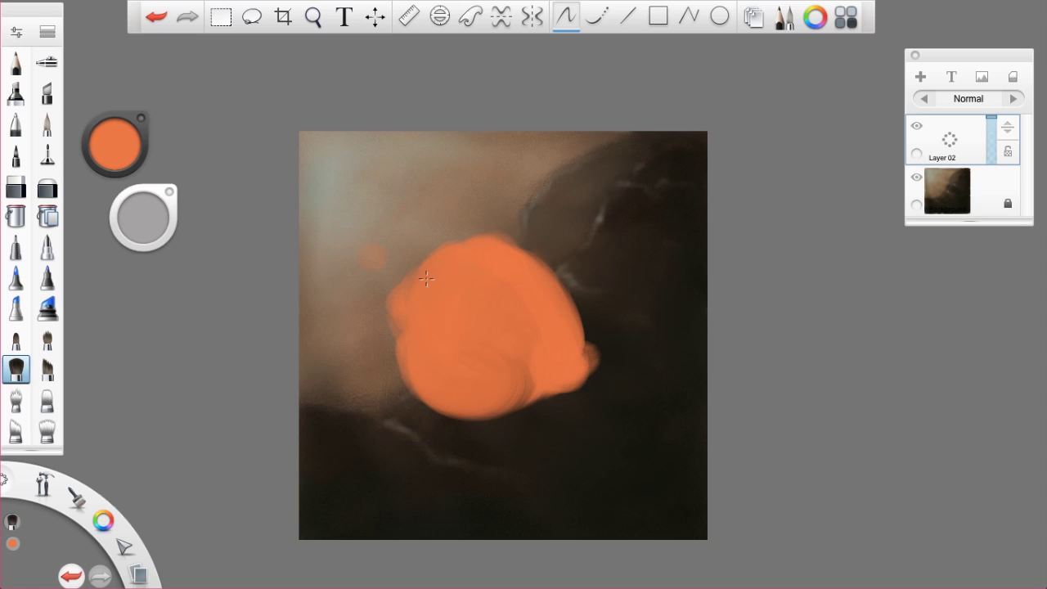
# Step: Extend the orange mass with a stepped peak above it and a small foot at its lower left
pyautogui.moveTo(473, 181); pyautogui.dragTo(494, 254)
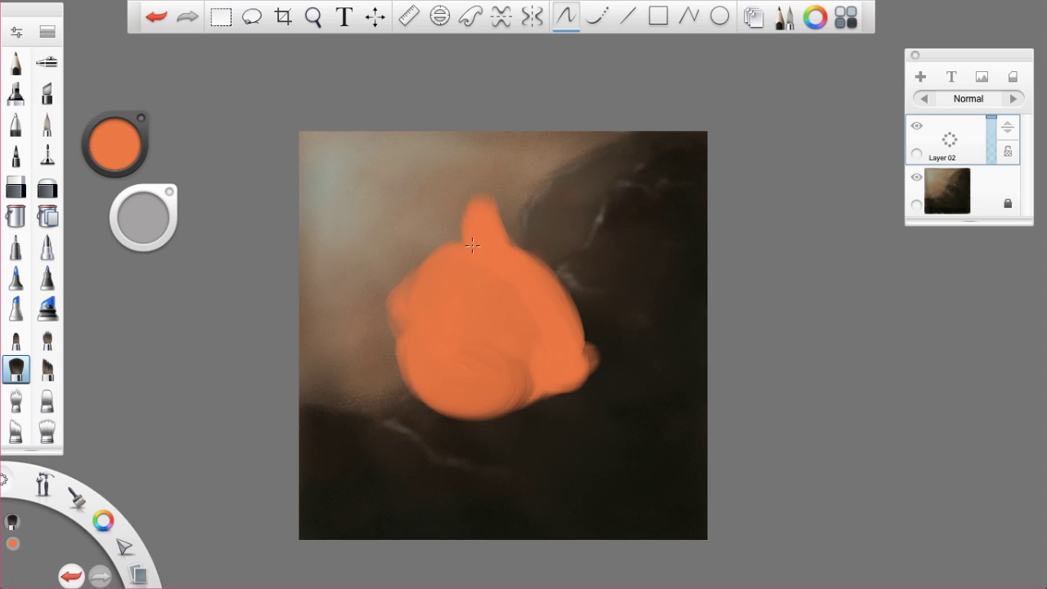
pyautogui.moveTo(464, 196)
pyautogui.mouseDown()
pyautogui.moveTo(474, 241)
pyautogui.moveTo(483, 222)
pyautogui.moveTo(475, 204)
pyautogui.moveTo(446, 241)
pyautogui.moveTo(444, 217)
pyautogui.moveTo(448, 247)
pyautogui.mouseUp()
pyautogui.moveTo(495, 212); pyautogui.dragTo(496, 161)
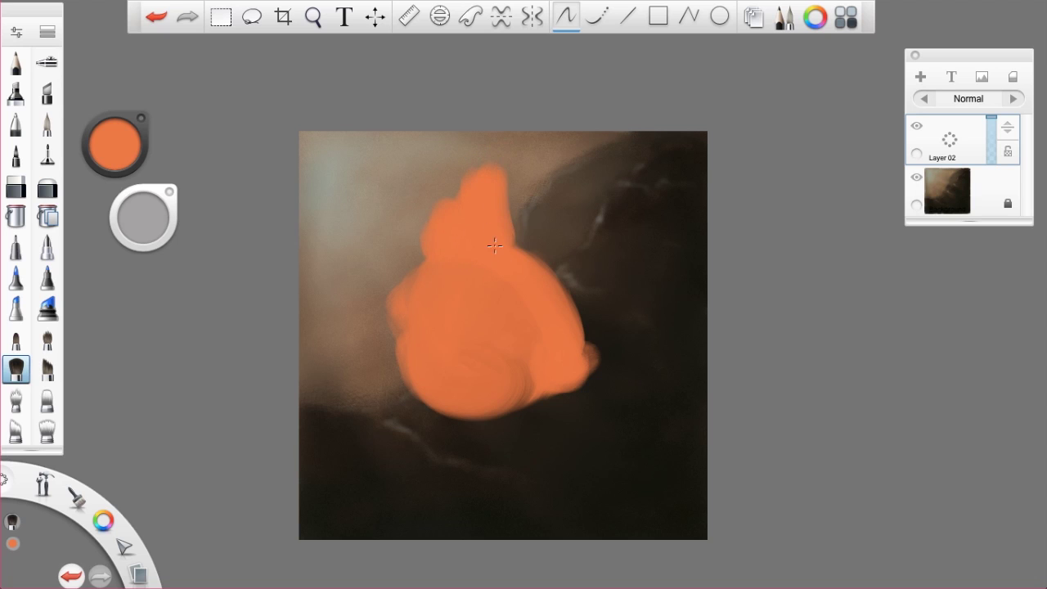
pyautogui.moveTo(441, 398)
pyautogui.mouseDown()
pyautogui.moveTo(425, 409)
pyautogui.moveTo(462, 413)
pyautogui.moveTo(441, 429)
pyautogui.moveTo(425, 417)
pyautogui.moveTo(435, 411)
pyautogui.mouseUp()
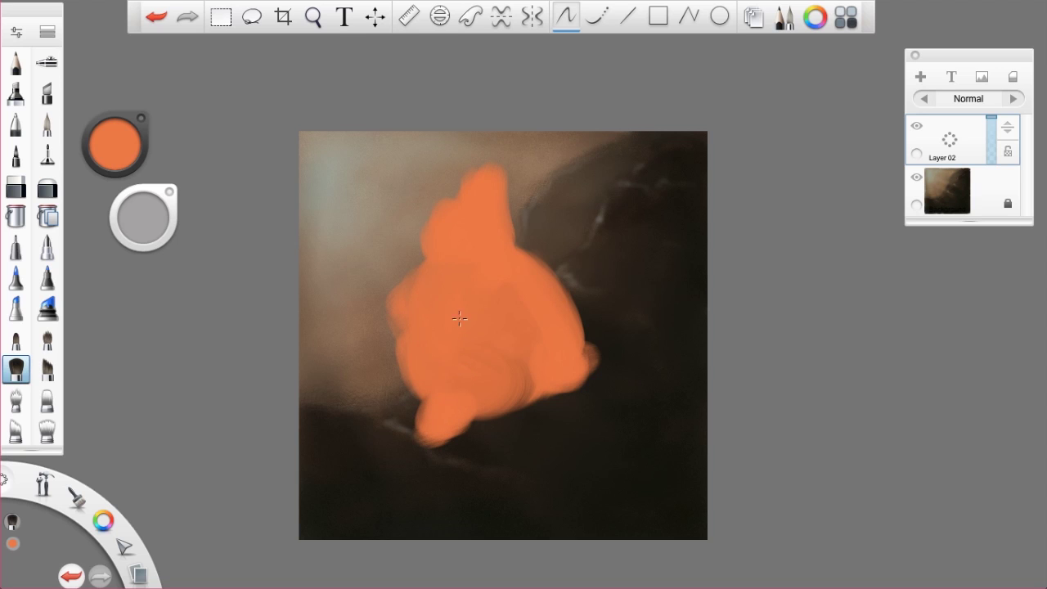
# Step: Paint a tall slanted orange form along the left side of the mass and fill out its lower-right edge
pyautogui.moveTo(378, 310)
pyautogui.mouseDown()
pyautogui.moveTo(402, 277)
pyautogui.moveTo(393, 260)
pyautogui.moveTo(397, 287)
pyautogui.moveTo(382, 188)
pyautogui.moveTo(403, 272)
pyautogui.moveTo(403, 153)
pyautogui.moveTo(397, 236)
pyautogui.moveTo(394, 216)
pyautogui.moveTo(425, 177)
pyautogui.moveTo(398, 199)
pyautogui.moveTo(403, 183)
pyautogui.moveTo(395, 187)
pyautogui.moveTo(386, 316)
pyautogui.moveTo(399, 299)
pyautogui.moveTo(383, 346)
pyautogui.moveTo(386, 309)
pyautogui.moveTo(388, 381)
pyautogui.mouseUp()
pyautogui.moveTo(384, 305); pyautogui.dragTo(344, 372)
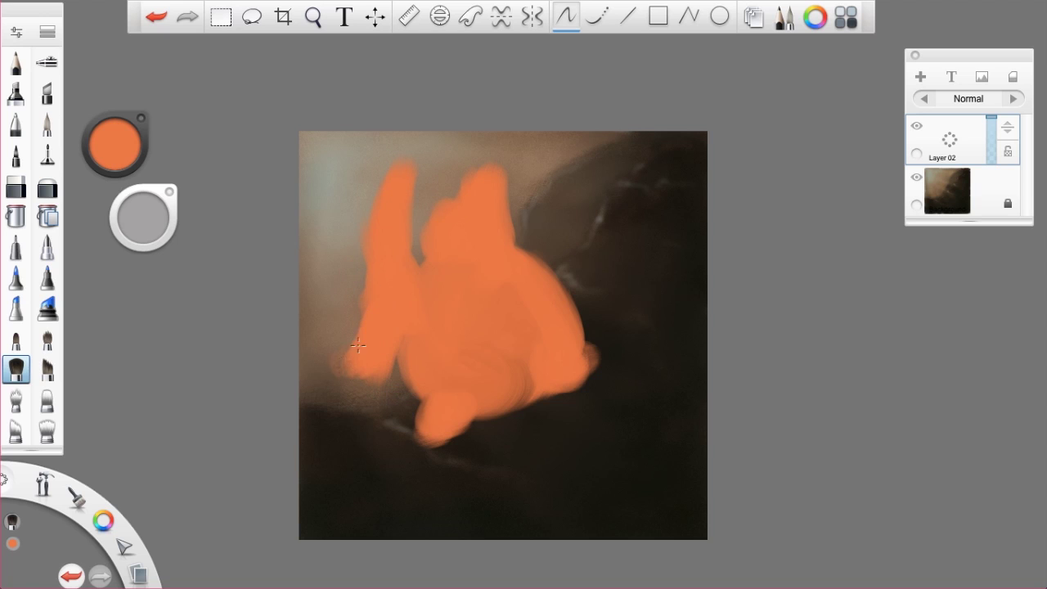
pyautogui.moveTo(361, 317); pyautogui.dragTo(348, 385)
pyautogui.moveTo(560, 371)
pyautogui.mouseDown()
pyautogui.moveTo(519, 364)
pyautogui.moveTo(512, 337)
pyautogui.moveTo(534, 303)
pyautogui.mouseUp()
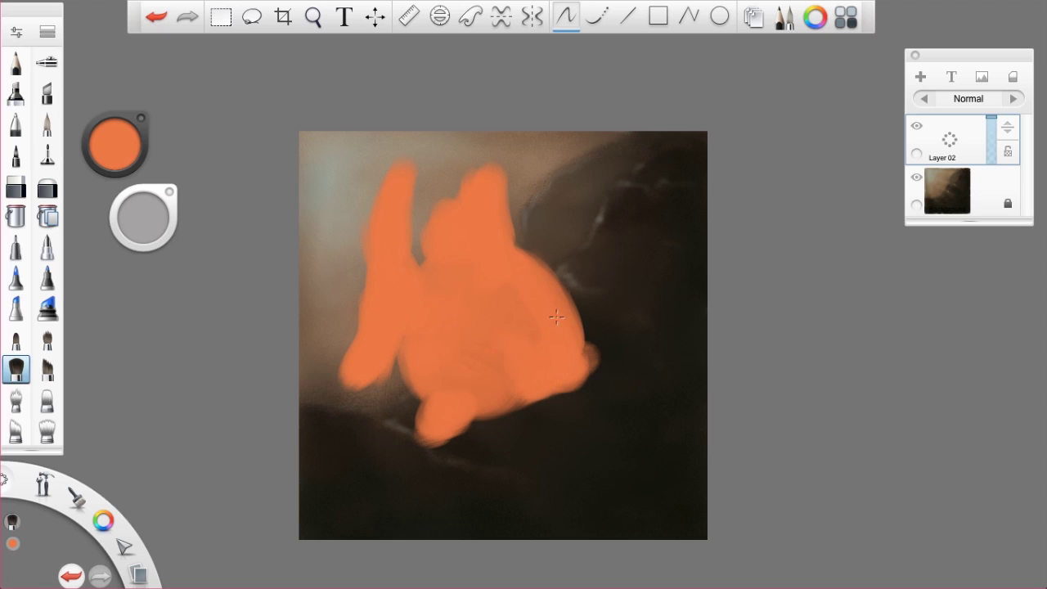
pyautogui.moveTo(523, 385)
pyautogui.mouseDown()
pyautogui.moveTo(482, 384)
pyautogui.moveTo(474, 406)
pyautogui.moveTo(513, 377)
pyautogui.moveTo(496, 400)
pyautogui.moveTo(526, 392)
pyautogui.moveTo(493, 401)
pyautogui.moveTo(499, 355)
pyautogui.mouseUp()
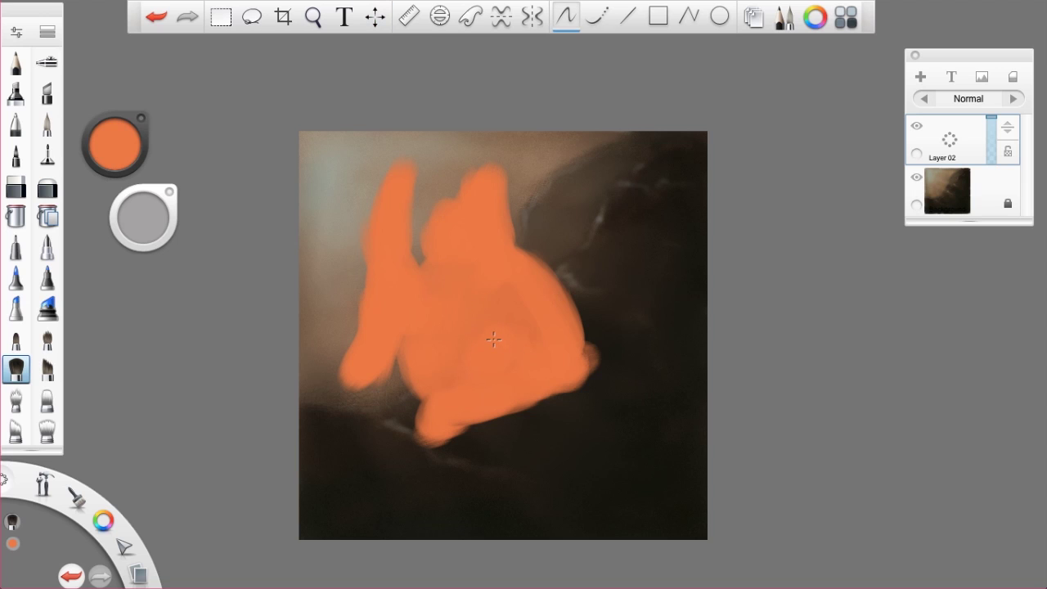
# Step: Shift the orange shape slightly to the right and down on the canvas with the Transform tool
pyautogui.press('v')
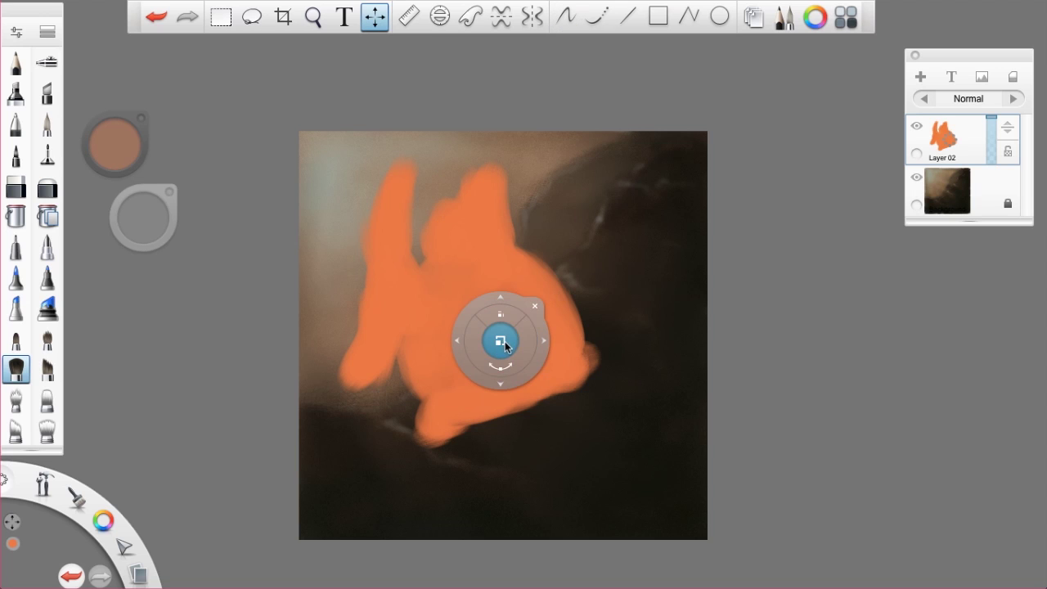
pyautogui.moveTo(521, 360); pyautogui.dragTo(581, 372)
pyautogui.moveTo(556, 257); pyautogui.dragTo(520, 264)
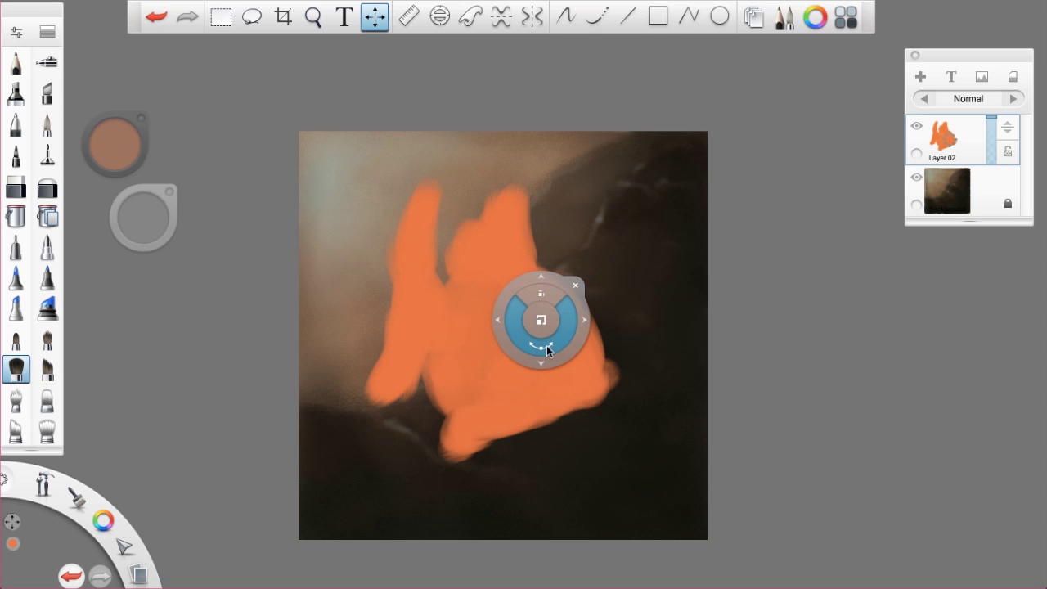
# Step: Try stretching the orange shape vertically, and undo the stretch
pyautogui.moveTo(548, 299); pyautogui.dragTo(507, 332)
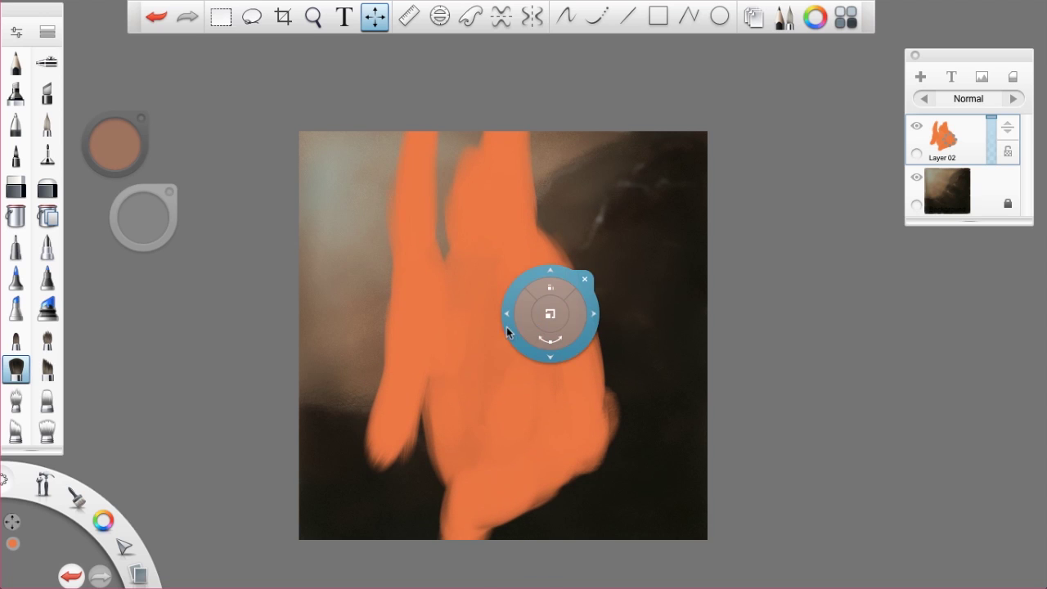
pyautogui.press('super+z')
pyautogui.press('v')
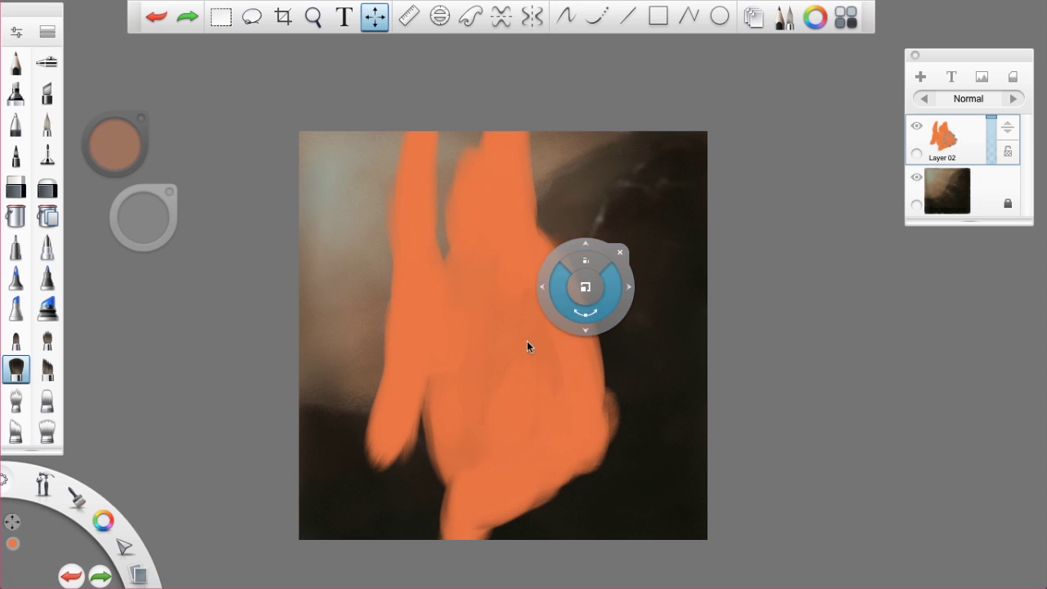
pyautogui.press('super+z')
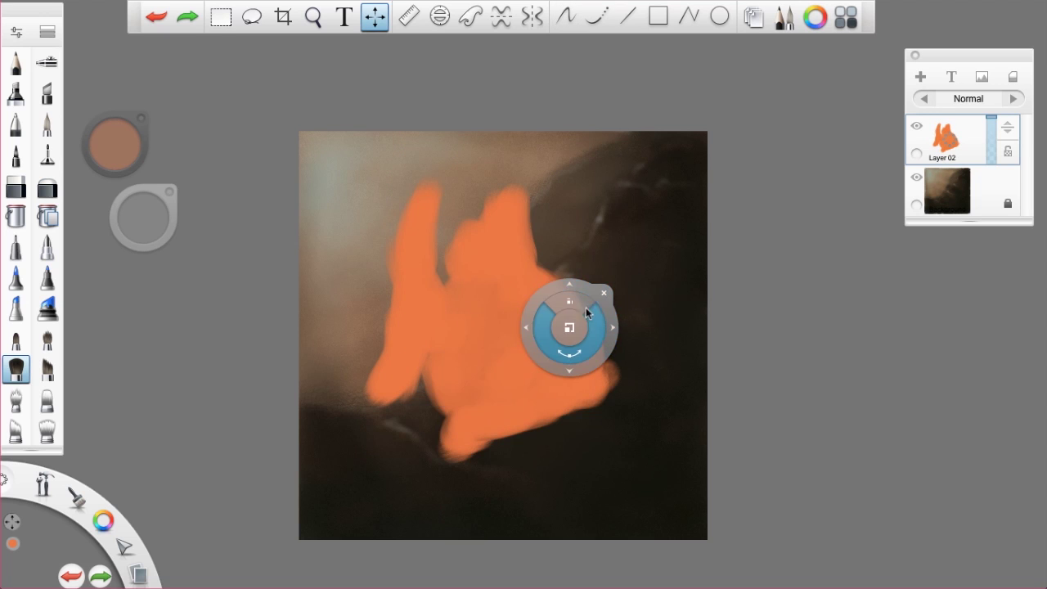
# Step: Move the transform puck clear of the canvas and finish transforming the orange layer
pyautogui.hotkey('ctrl', 'shift', 'z')
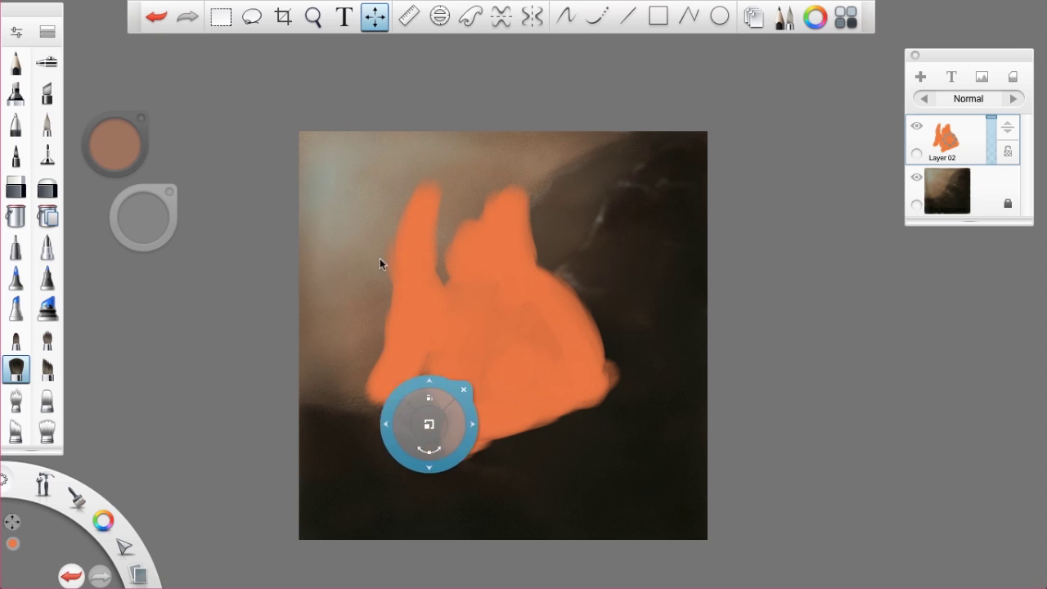
pyautogui.moveTo(330, 264); pyautogui.dragTo(226, 278)
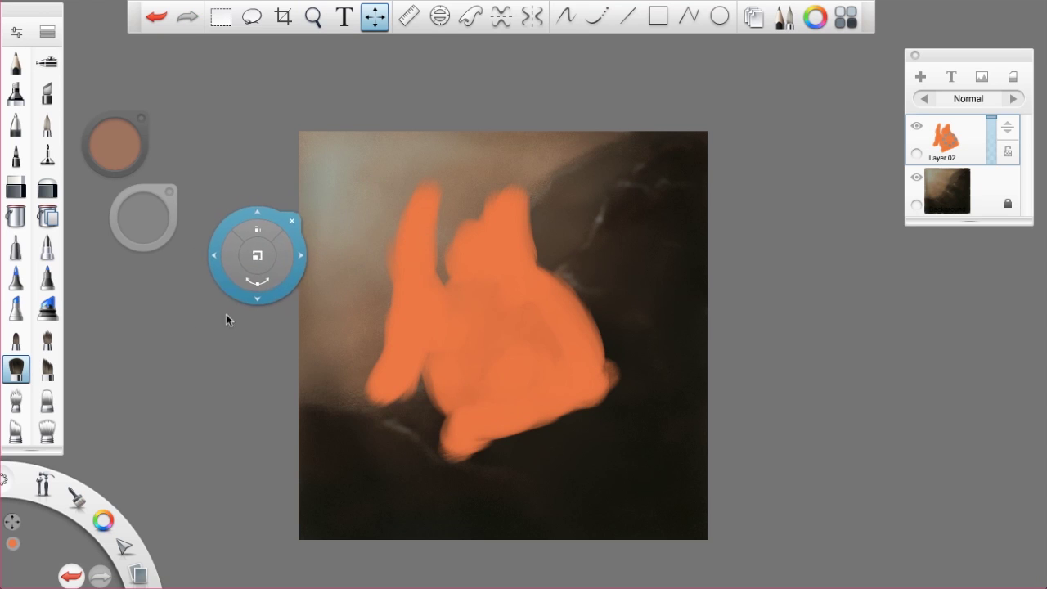
pyautogui.click(374, 21)
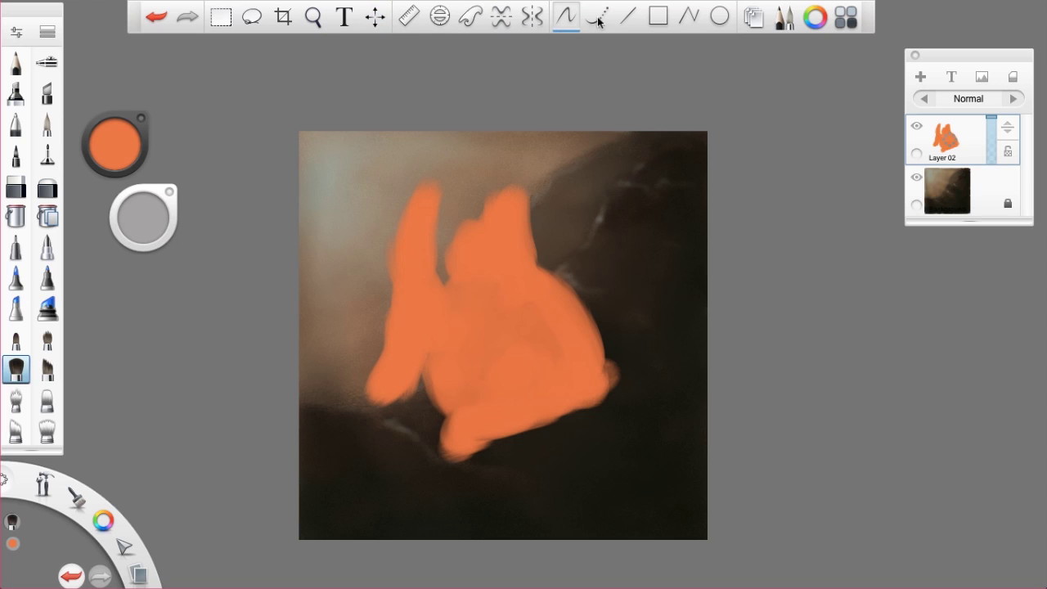
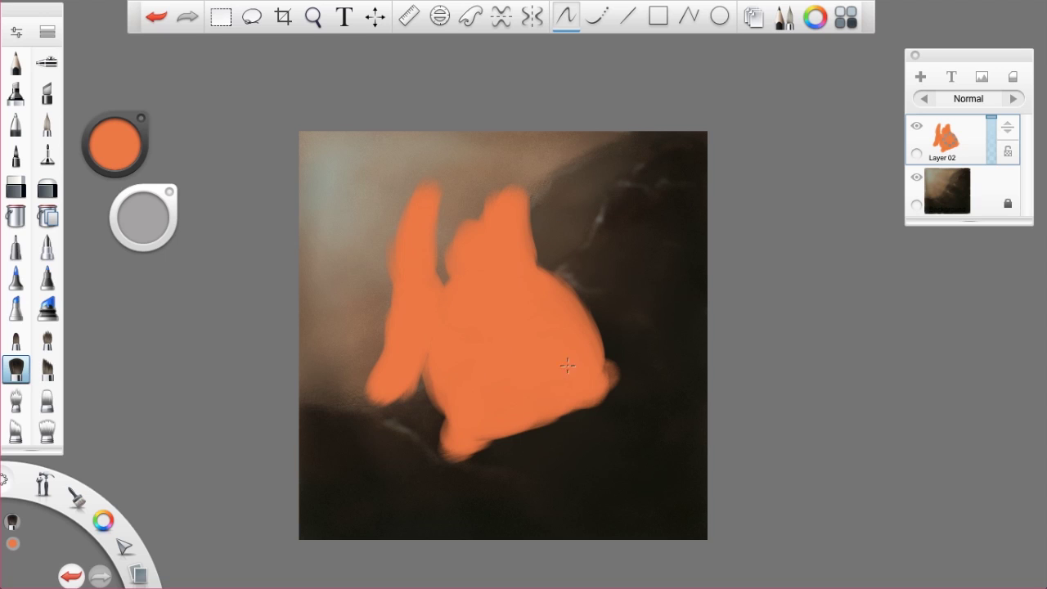
# Step: Even out the orange fill and round off the lower edge of the mass with the broad brush
pyautogui.moveTo(582, 408); pyautogui.dragTo(506, 419)
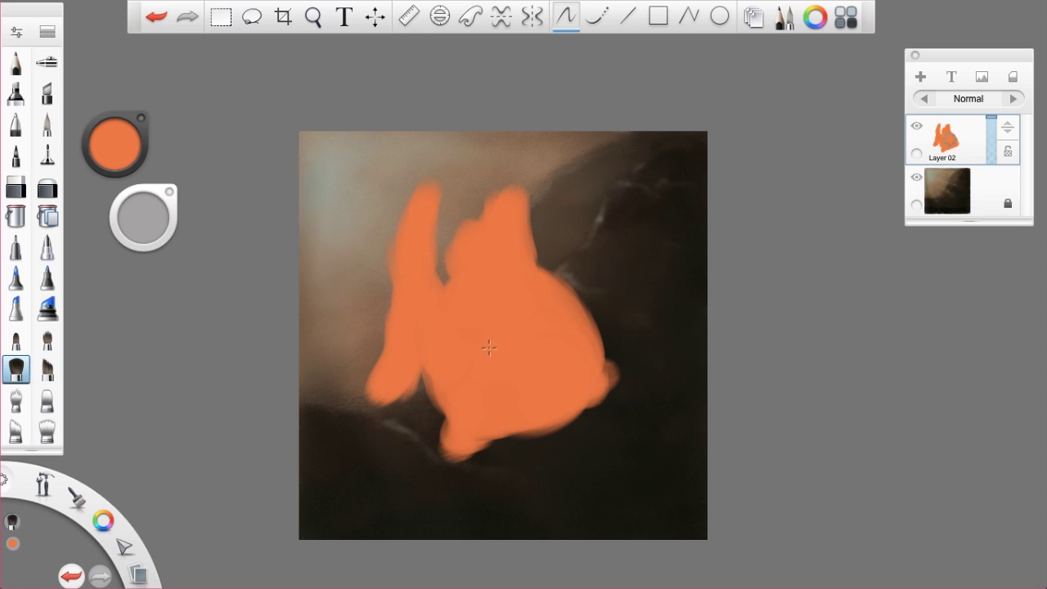
pyautogui.moveTo(520, 416); pyautogui.dragTo(450, 435)
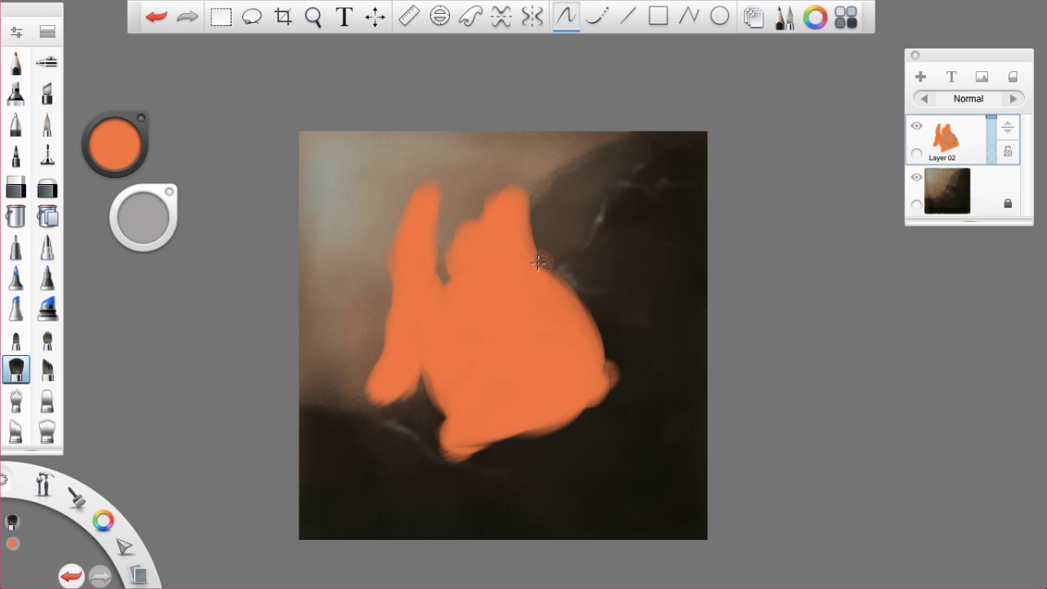
# Step: Erase the upper peak, the slanted left form and the lower-left foot with the hard eraser, leaving only the rounded orange mass
pyautogui.click(16, 188)
pyautogui.moveTo(174, 214); pyautogui.dragTo(370, 179)
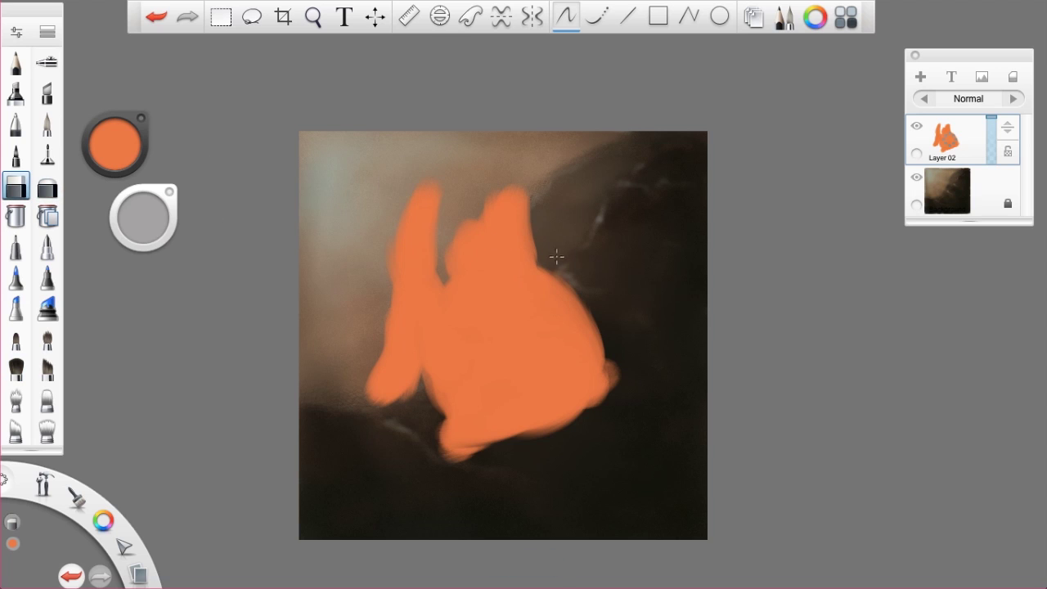
pyautogui.moveTo(544, 253)
pyautogui.mouseDown()
pyautogui.moveTo(446, 268)
pyautogui.moveTo(537, 258)
pyautogui.mouseUp()
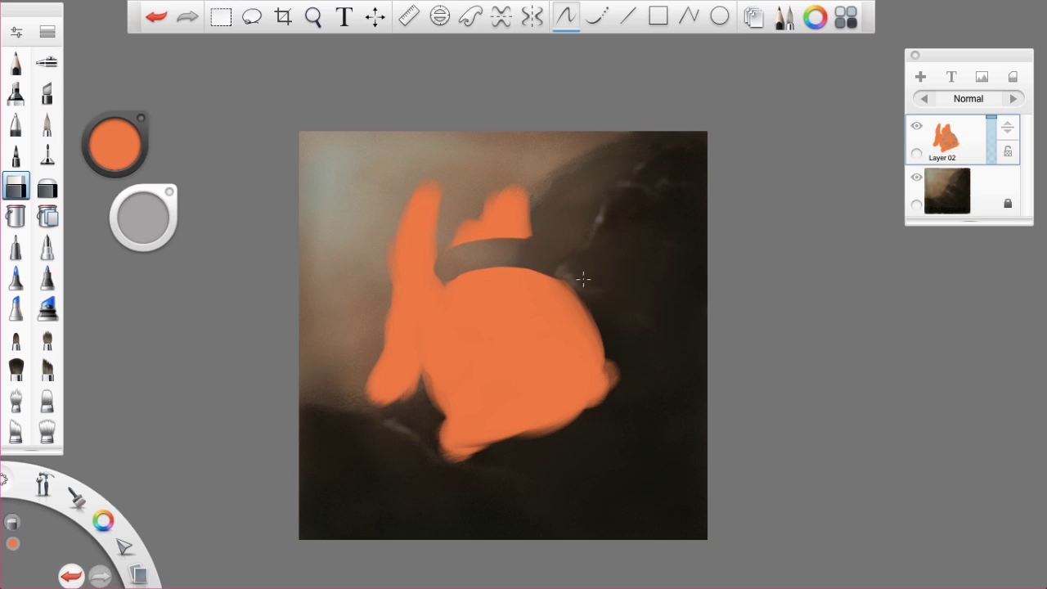
pyautogui.moveTo(462, 218)
pyautogui.mouseDown()
pyautogui.moveTo(525, 185)
pyautogui.moveTo(522, 220)
pyautogui.mouseUp()
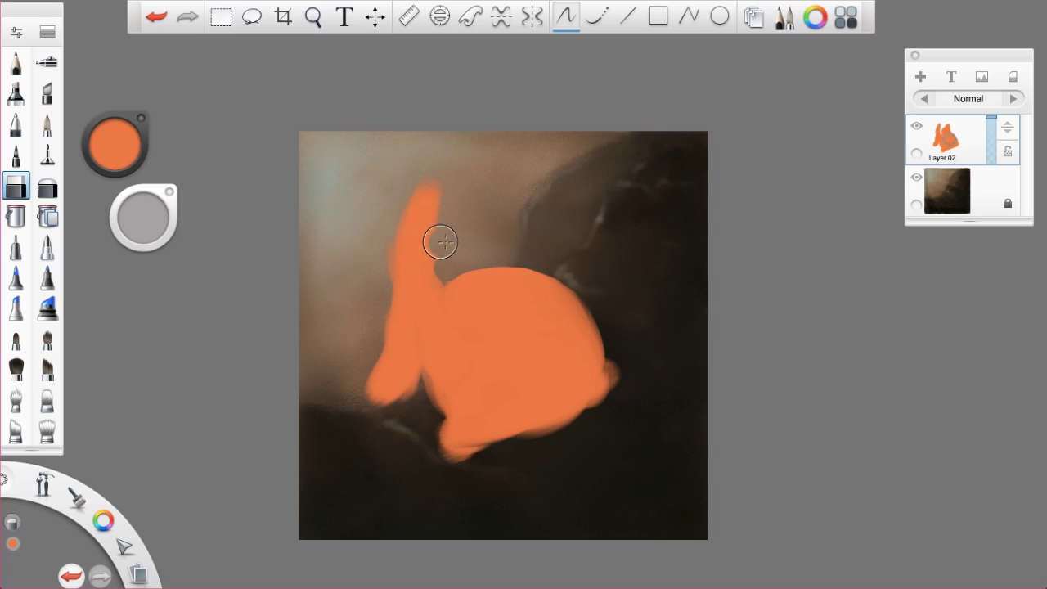
pyautogui.moveTo(438, 250)
pyautogui.mouseDown()
pyautogui.moveTo(464, 248)
pyautogui.moveTo(418, 292)
pyautogui.moveTo(394, 376)
pyautogui.moveTo(412, 302)
pyautogui.moveTo(412, 336)
pyautogui.moveTo(400, 309)
pyautogui.moveTo(419, 380)
pyautogui.moveTo(453, 423)
pyautogui.moveTo(410, 373)
pyautogui.moveTo(395, 316)
pyautogui.moveTo(384, 387)
pyautogui.moveTo(394, 385)
pyautogui.moveTo(374, 390)
pyautogui.moveTo(397, 242)
pyautogui.moveTo(397, 279)
pyautogui.moveTo(433, 174)
pyautogui.moveTo(402, 188)
pyautogui.mouseUp()
pyautogui.moveTo(401, 424)
pyautogui.mouseDown()
pyautogui.moveTo(430, 456)
pyautogui.moveTo(414, 359)
pyautogui.moveTo(436, 420)
pyautogui.moveTo(456, 437)
pyautogui.moveTo(495, 444)
pyautogui.moveTo(600, 405)
pyautogui.mouseUp()
pyautogui.moveTo(468, 458)
pyautogui.mouseDown()
pyautogui.moveTo(437, 449)
pyautogui.moveTo(431, 462)
pyautogui.mouseUp()
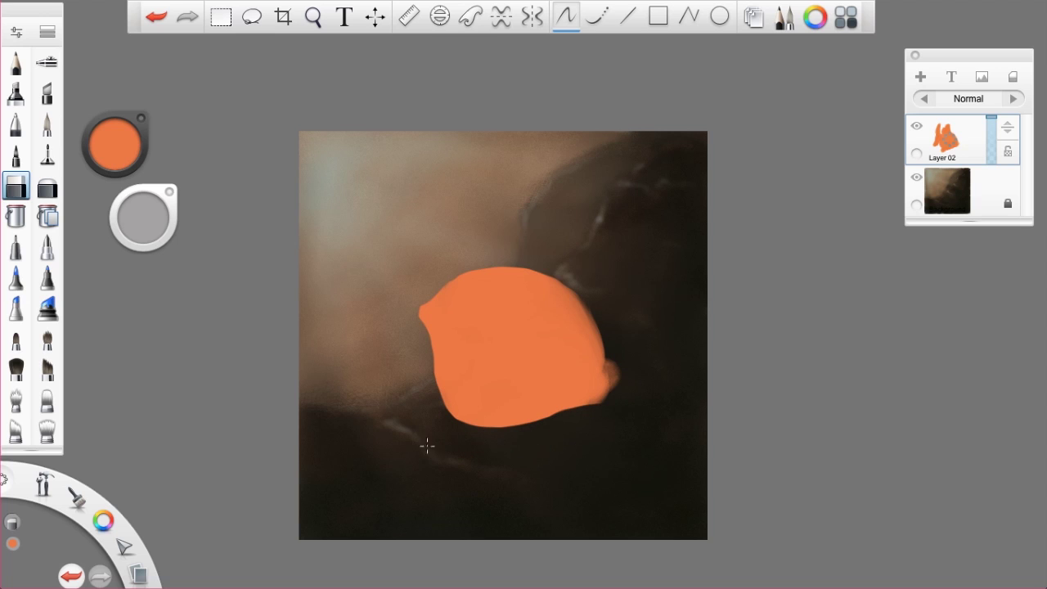
# Step: Erase the small nub on the orange mass's right side and trim its upper-right contour to a cleaner edge
pyautogui.press('space')
pyautogui.moveTo(485, 428); pyautogui.dragTo(394, 430)
pyautogui.press('space')
pyautogui.moveTo(540, 316); pyautogui.dragTo(625, 305)
pyautogui.moveTo(493, 449); pyautogui.dragTo(516, 404)
pyautogui.moveTo(554, 353); pyautogui.dragTo(545, 317)
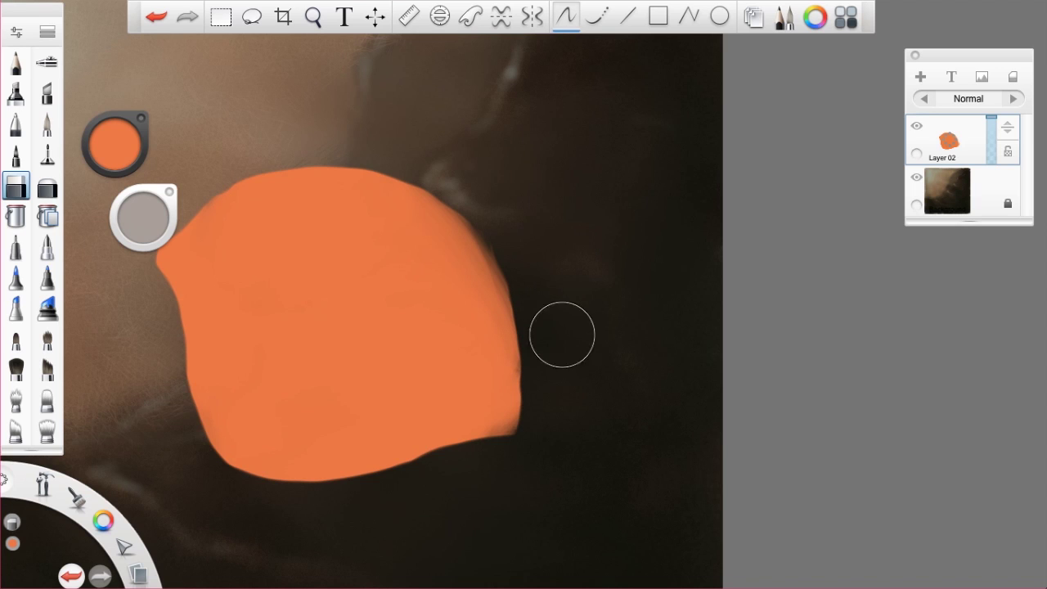
pyautogui.moveTo(478, 201); pyautogui.dragTo(538, 298)
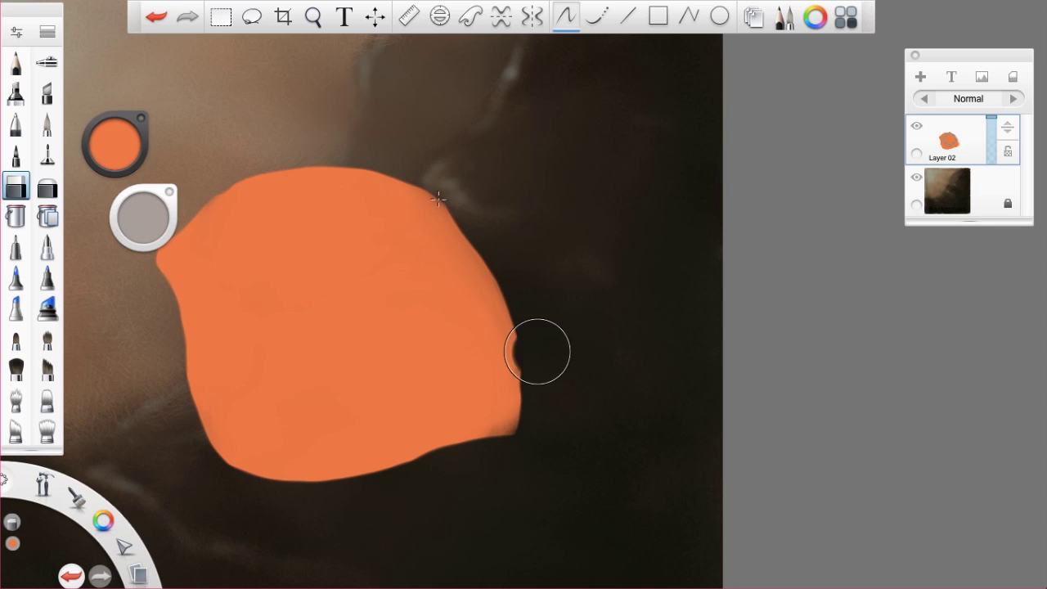
pyautogui.moveTo(429, 167)
pyautogui.mouseDown()
pyautogui.moveTo(547, 244)
pyautogui.moveTo(447, 157)
pyautogui.moveTo(447, 169)
pyautogui.moveTo(410, 159)
pyautogui.mouseUp()
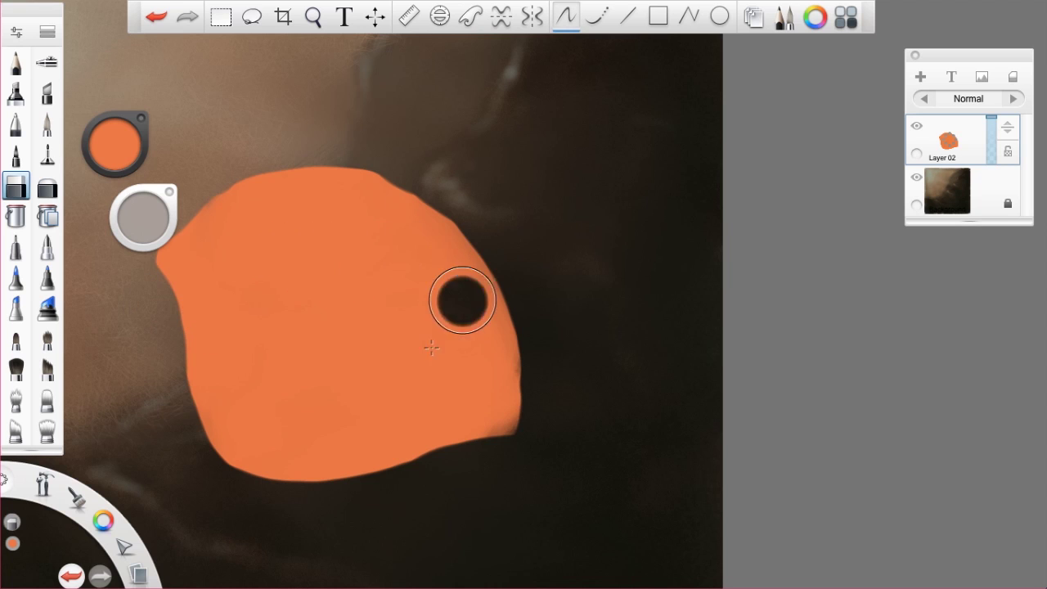
# Step: Try a small brush with a dab beside the orange shape, undo the dab and return to the broad brush
pyautogui.press('space')
pyautogui.moveTo(415, 432); pyautogui.dragTo(441, 421)
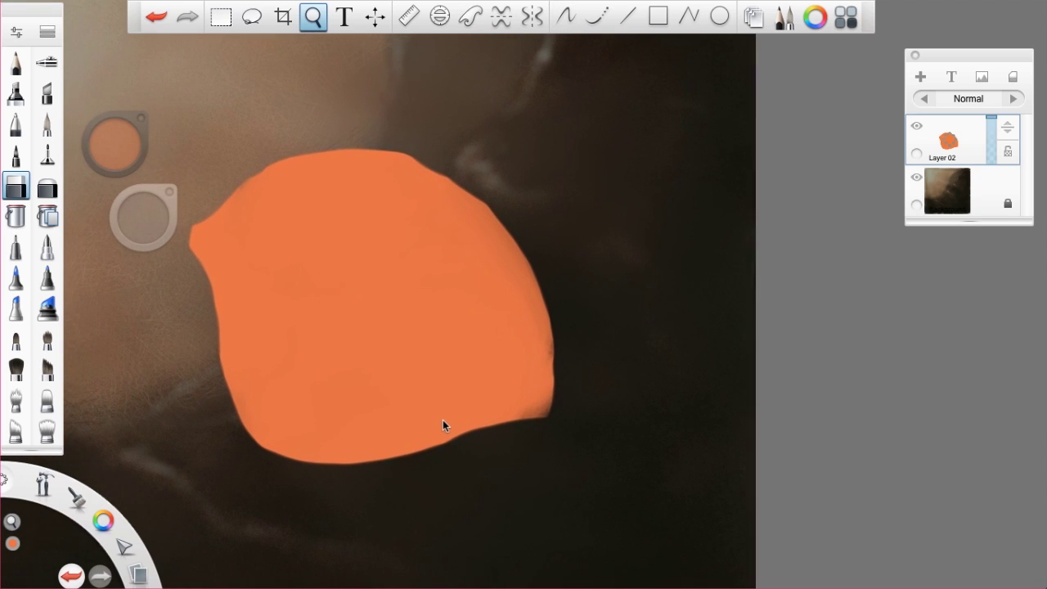
pyautogui.click(15, 340)
pyautogui.click(186, 274)
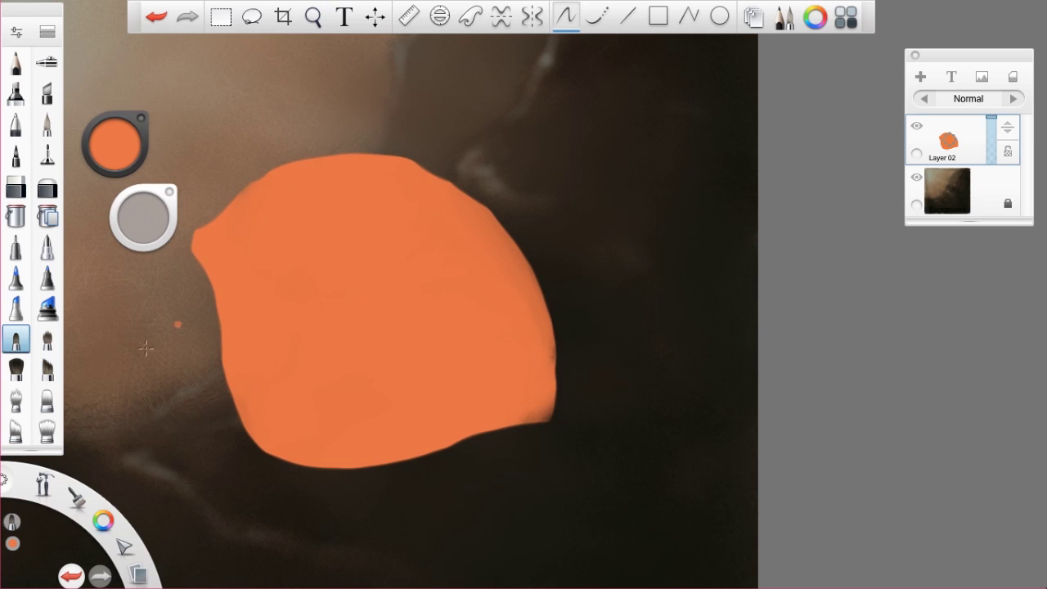
pyautogui.click(16, 370)
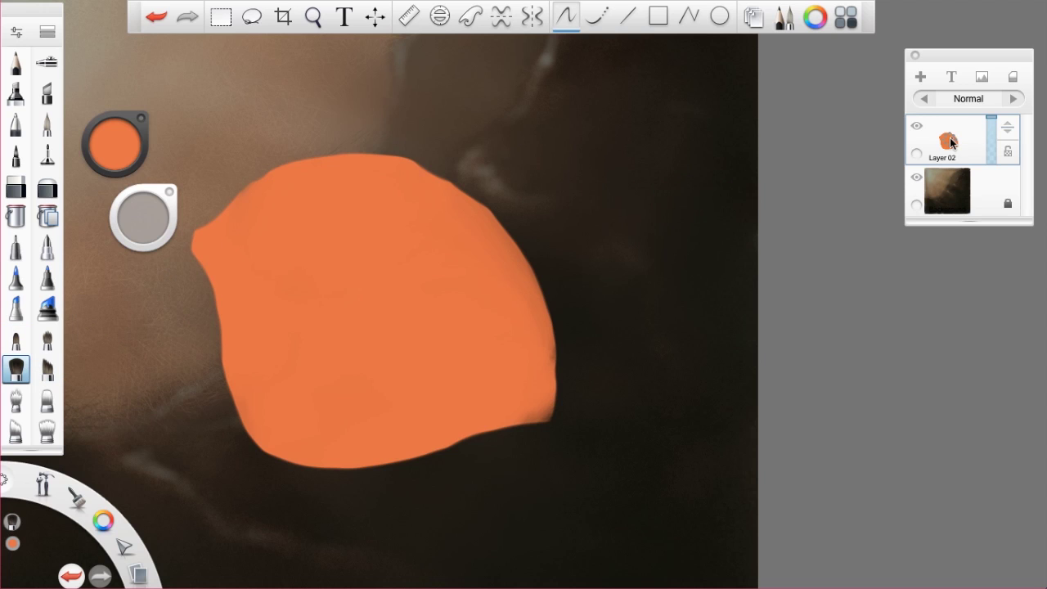
# Step: Lock the transparency of Layer 02 so painting stays within the orange shape
pyautogui.click(950, 143)
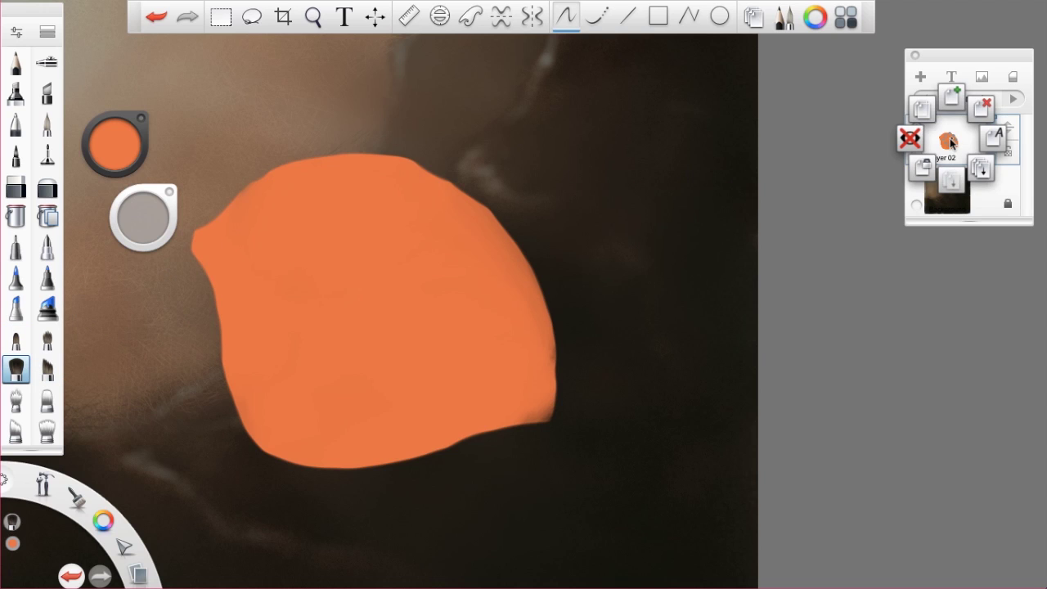
pyautogui.moveTo(950, 144)
pyautogui.mouseDown()
pyautogui.moveTo(927, 166)
pyautogui.moveTo(949, 139)
pyautogui.moveTo(917, 140)
pyautogui.moveTo(950, 142)
pyautogui.mouseUp()
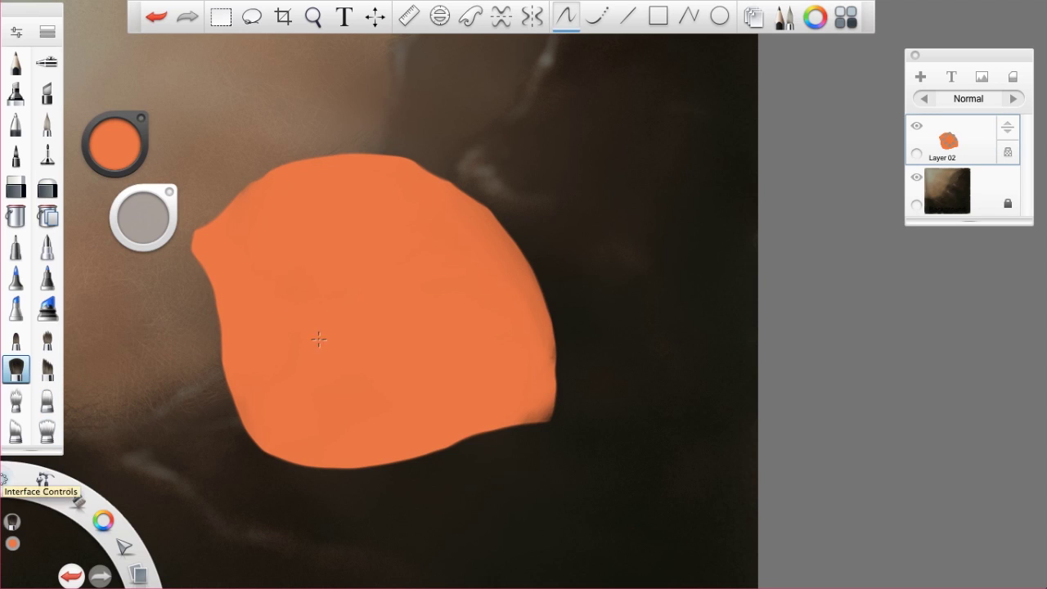
# Step: Set the brush colour to a pale peach
pyautogui.click(13, 542)
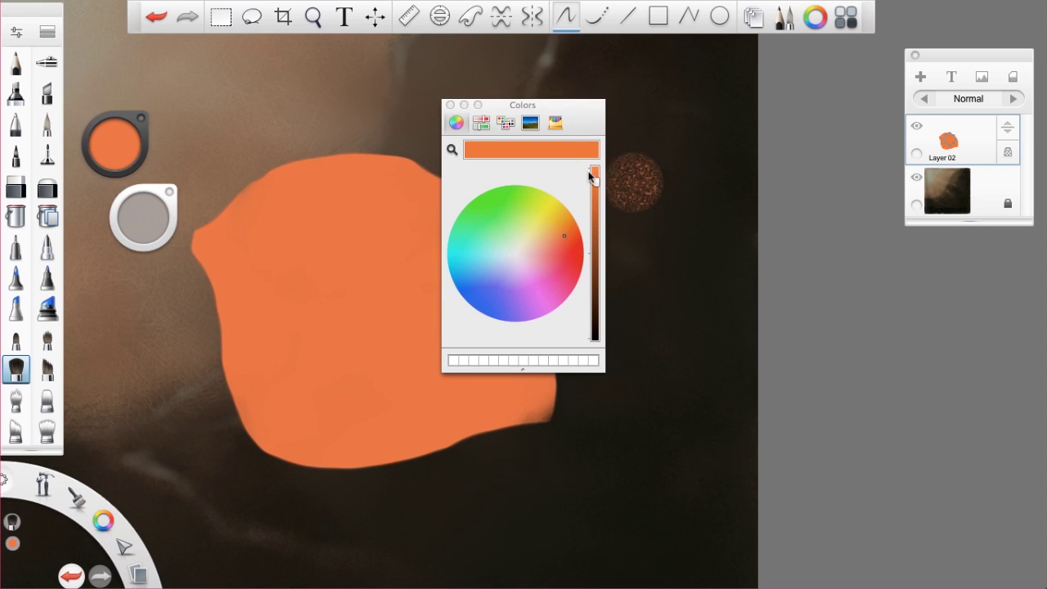
pyautogui.moveTo(568, 239); pyautogui.dragTo(546, 245)
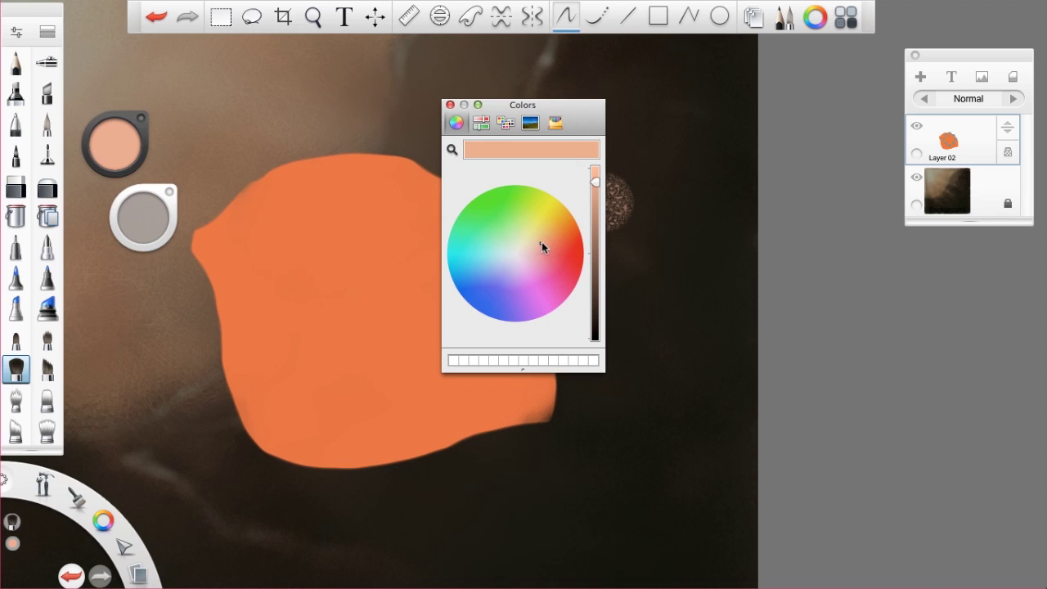
pyautogui.click(538, 243)
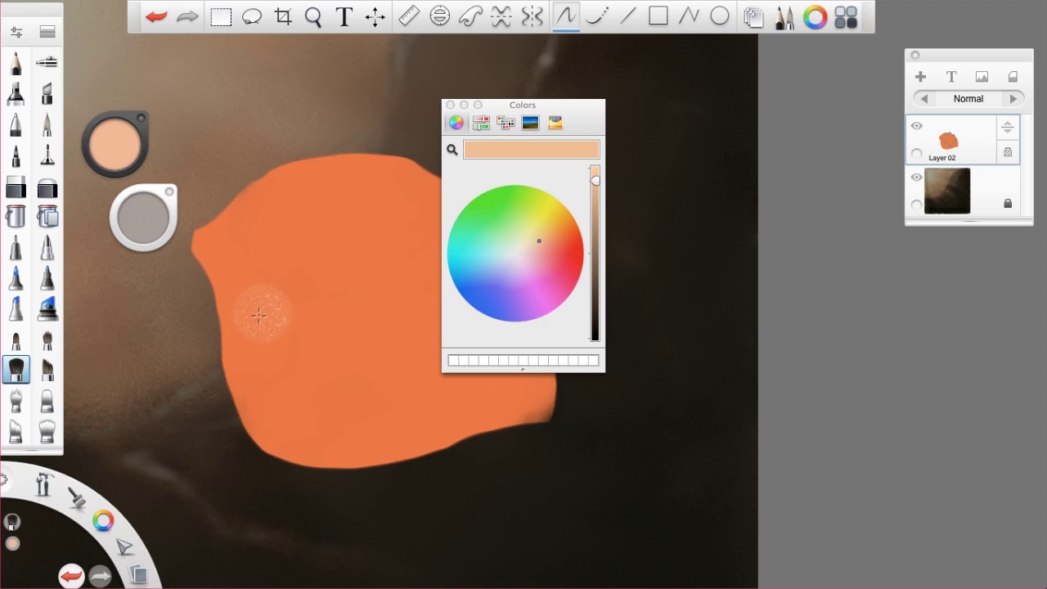
# Step: Paint a soft peach highlight over the lower and left areas of the orange shape with a large airbrush
pyautogui.moveTo(143, 216); pyautogui.dragTo(160, 217)
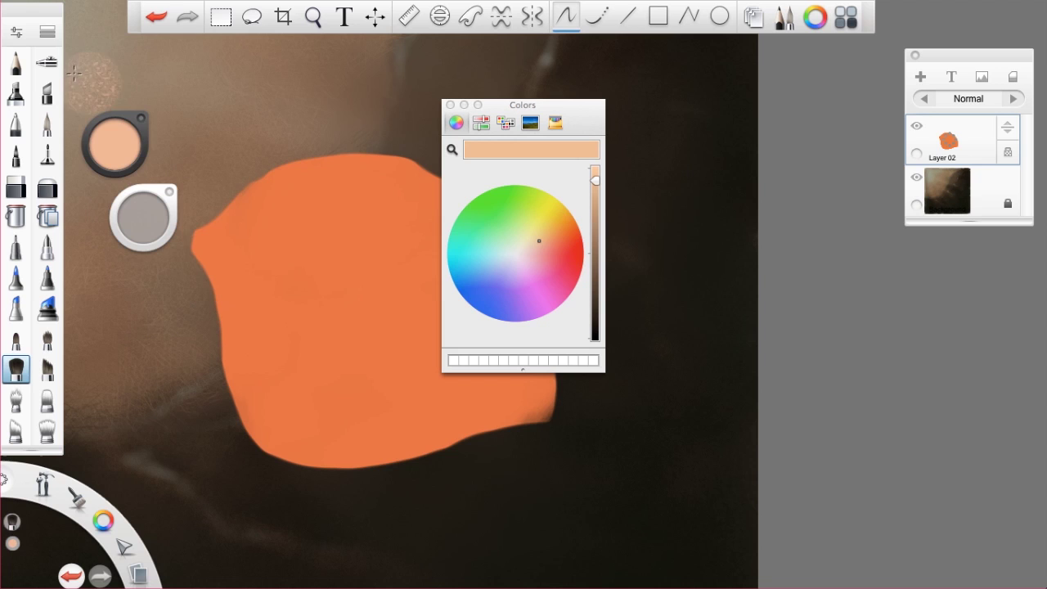
pyautogui.click(47, 62)
pyautogui.moveTo(254, 354)
pyautogui.mouseDown()
pyautogui.moveTo(369, 452)
pyautogui.moveTo(253, 357)
pyautogui.moveTo(319, 438)
pyautogui.mouseUp()
pyautogui.moveTo(319, 439)
pyautogui.mouseDown()
pyautogui.moveTo(217, 361)
pyautogui.moveTo(414, 432)
pyautogui.moveTo(294, 305)
pyautogui.moveTo(476, 401)
pyautogui.moveTo(305, 322)
pyautogui.mouseUp()
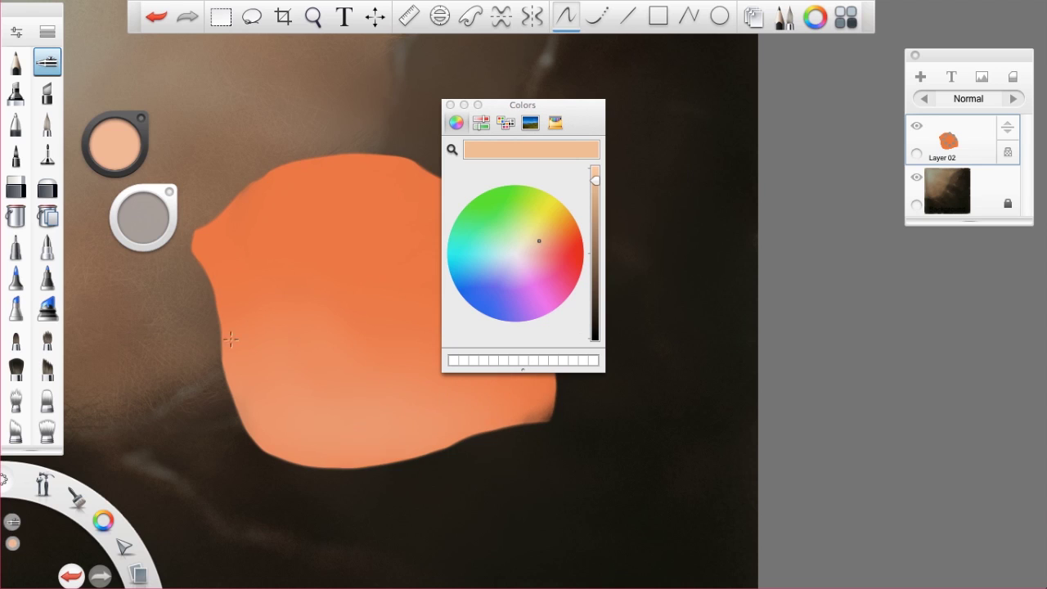
pyautogui.moveTo(282, 283); pyautogui.dragTo(320, 304)
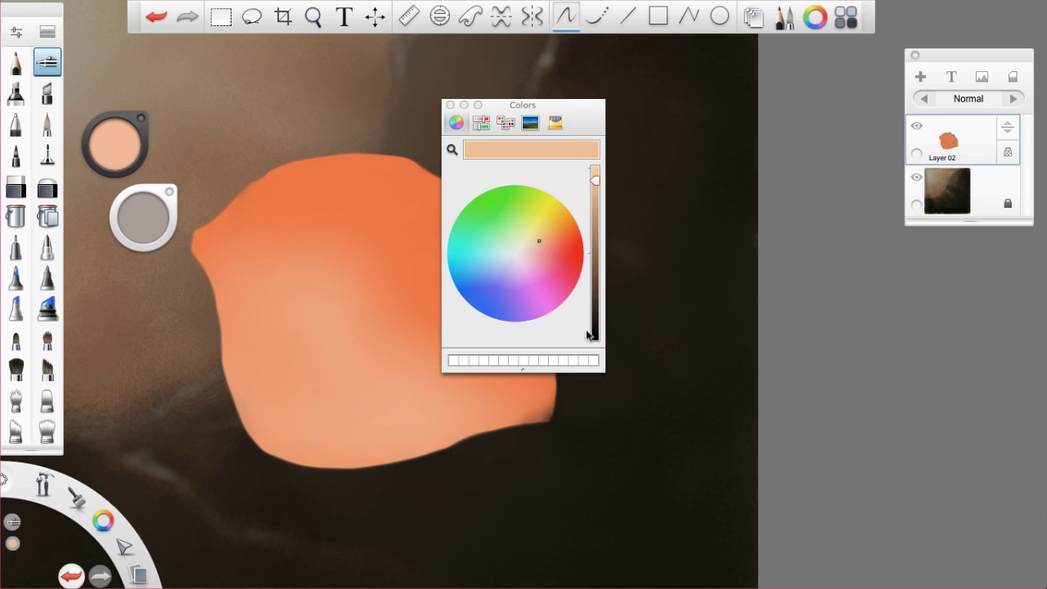
# Step: Move the colour picker off the artwork and airbrush deeper orange-red shading along the shape's upper and lower-left edges
pyautogui.moveTo(524, 107)
pyautogui.mouseDown()
pyautogui.moveTo(703, 137)
pyautogui.moveTo(853, 245)
pyautogui.mouseUp()
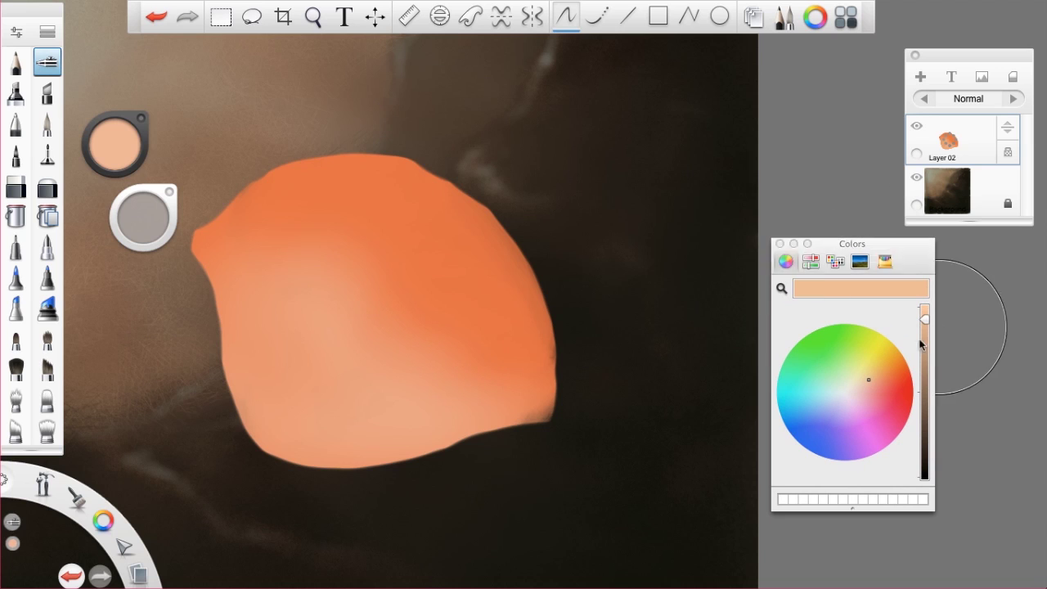
pyautogui.moveTo(890, 383)
pyautogui.mouseDown()
pyautogui.moveTo(881, 393)
pyautogui.moveTo(894, 380)
pyautogui.mouseUp()
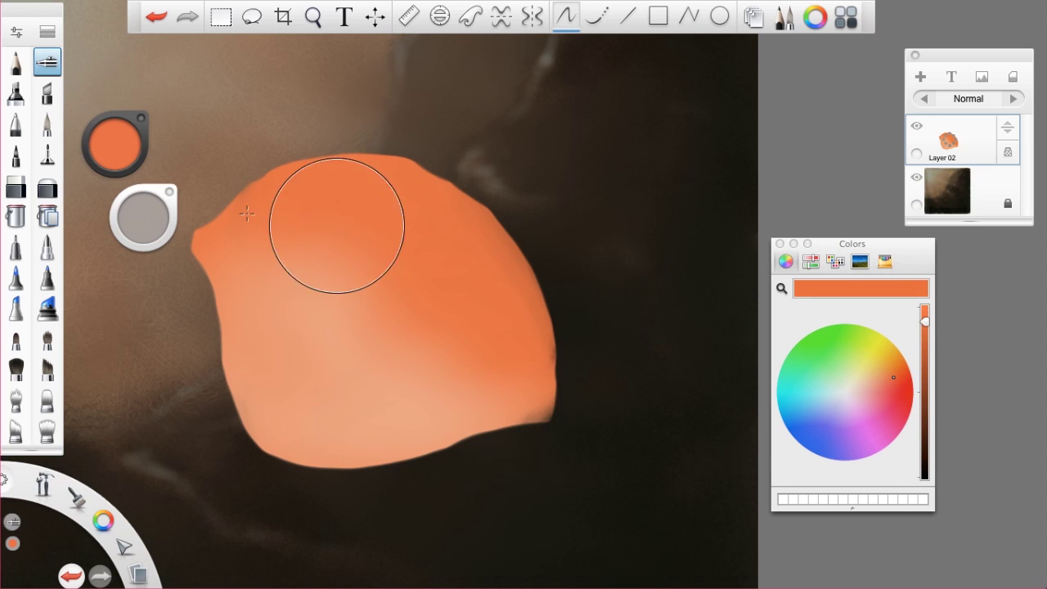
pyautogui.moveTo(141, 219)
pyautogui.mouseDown()
pyautogui.moveTo(94, 249)
pyautogui.moveTo(143, 219)
pyautogui.mouseUp()
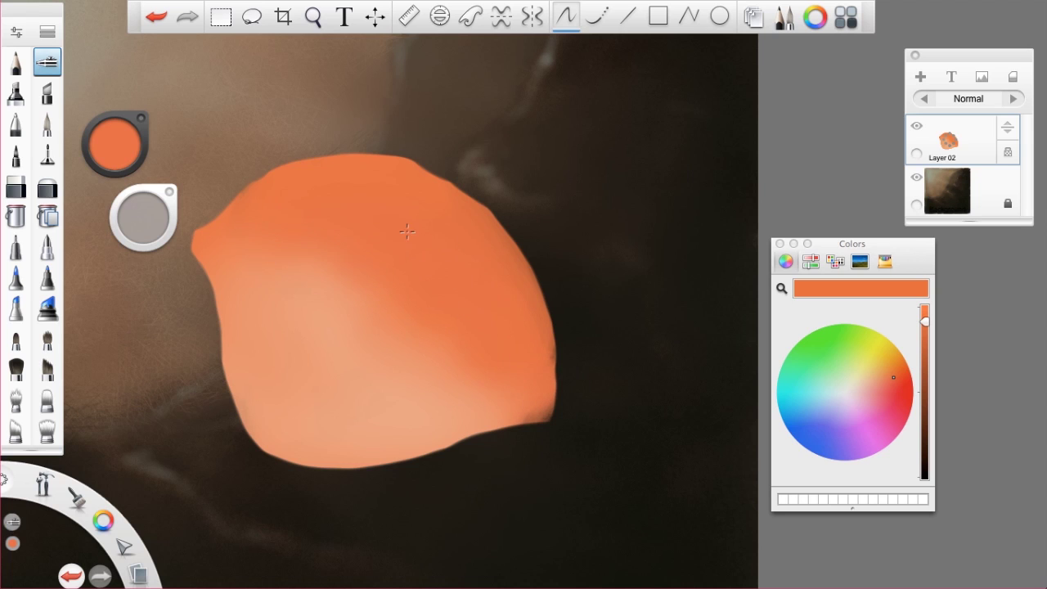
pyautogui.click(896, 382)
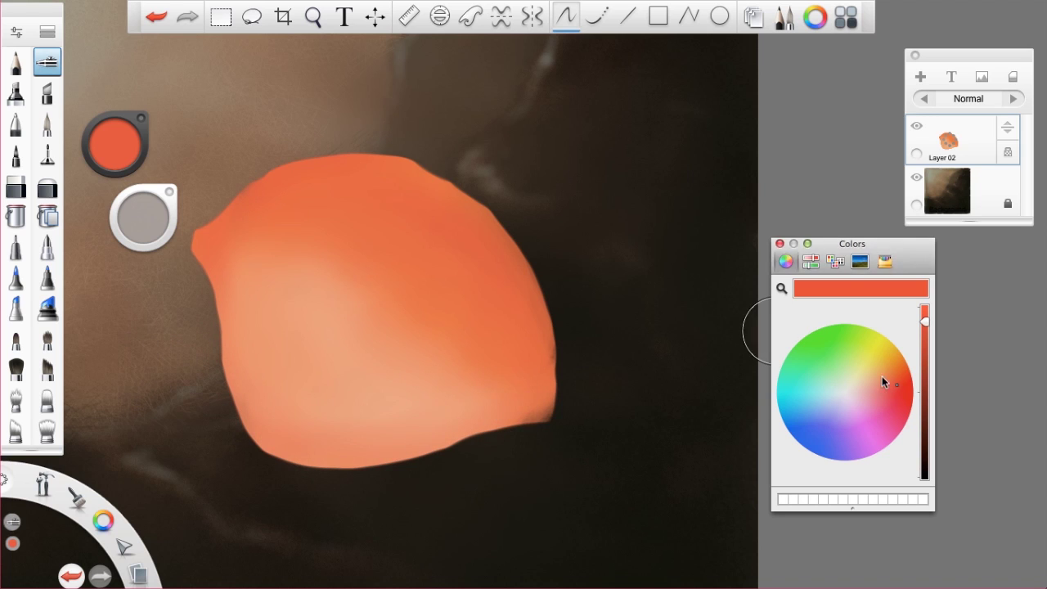
# Step: Brighten the lower-left highlight with pale peach and sample a mid-orange from the edge of the highlight
pyautogui.click(872, 388)
pyautogui.moveTo(870, 384); pyautogui.dragTo(867, 381)
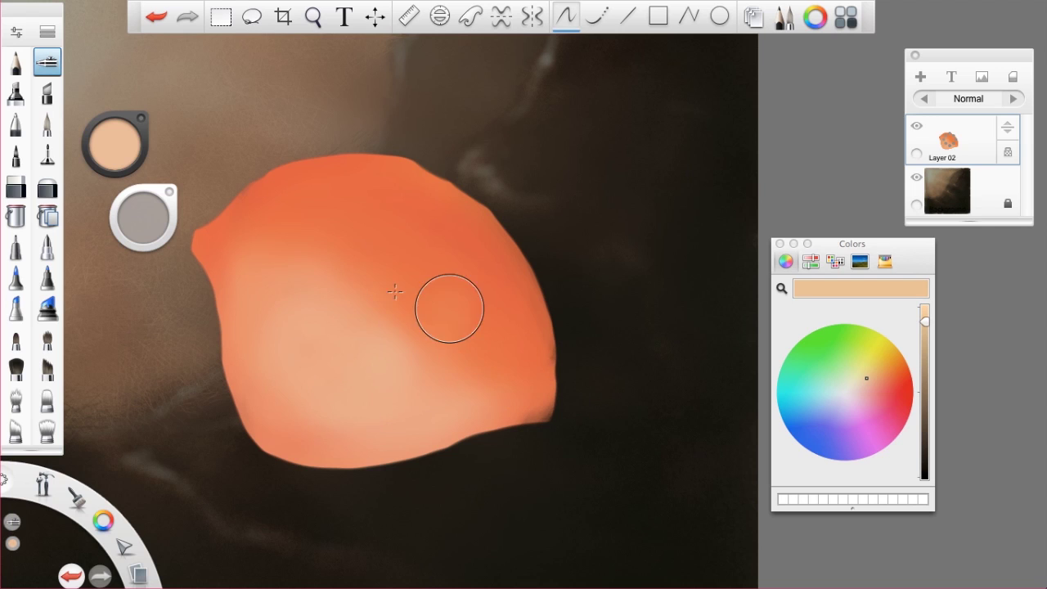
pyautogui.keyDown('alt'); pyautogui.click(390, 302); pyautogui.keyUp('alt')
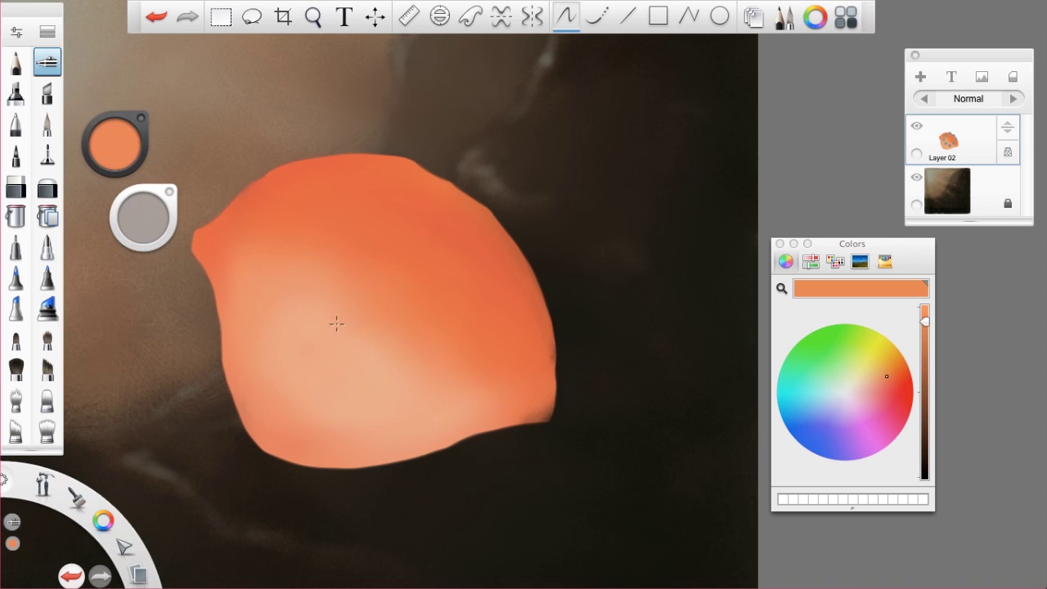
# Step: Blend the peach highlight into the surrounding orange by sampling in-between tones and airbrushing across the shape's centre and upper-left area
pyautogui.keyDown('alt'); pyautogui.click(399, 343); pyautogui.keyUp('alt')
pyautogui.moveTo(362, 341); pyautogui.dragTo(377, 347)
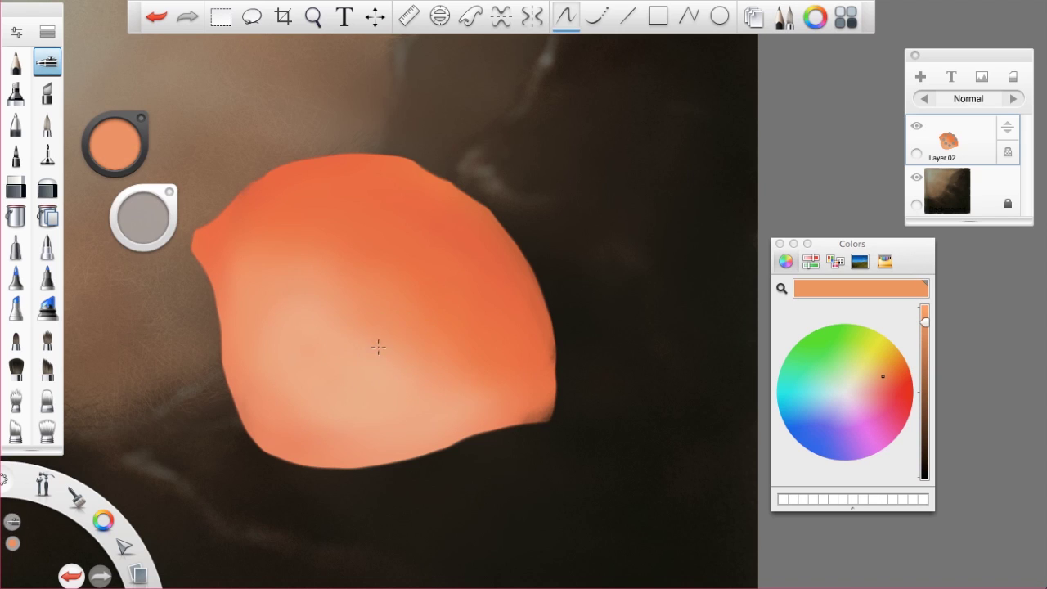
pyautogui.press('alt')
pyautogui.keyDown('alt'); pyautogui.click(446, 327); pyautogui.keyUp('alt')
pyautogui.press('alt')
pyautogui.keyDown('alt'); pyautogui.click(405, 268); pyautogui.keyUp('alt')
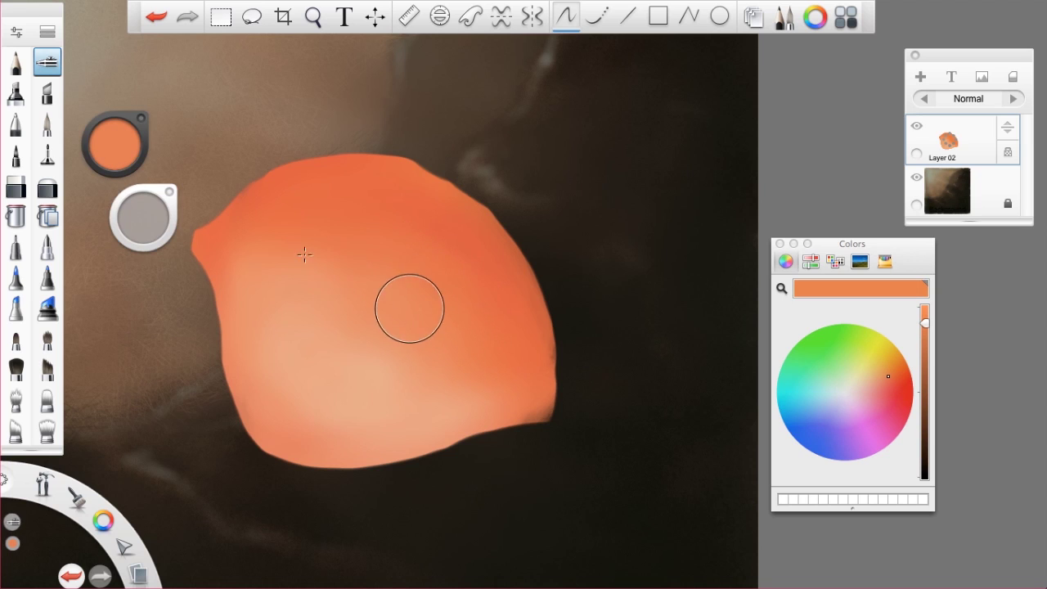
pyautogui.keyDown('alt'); pyautogui.click(377, 338); pyautogui.keyUp('alt')
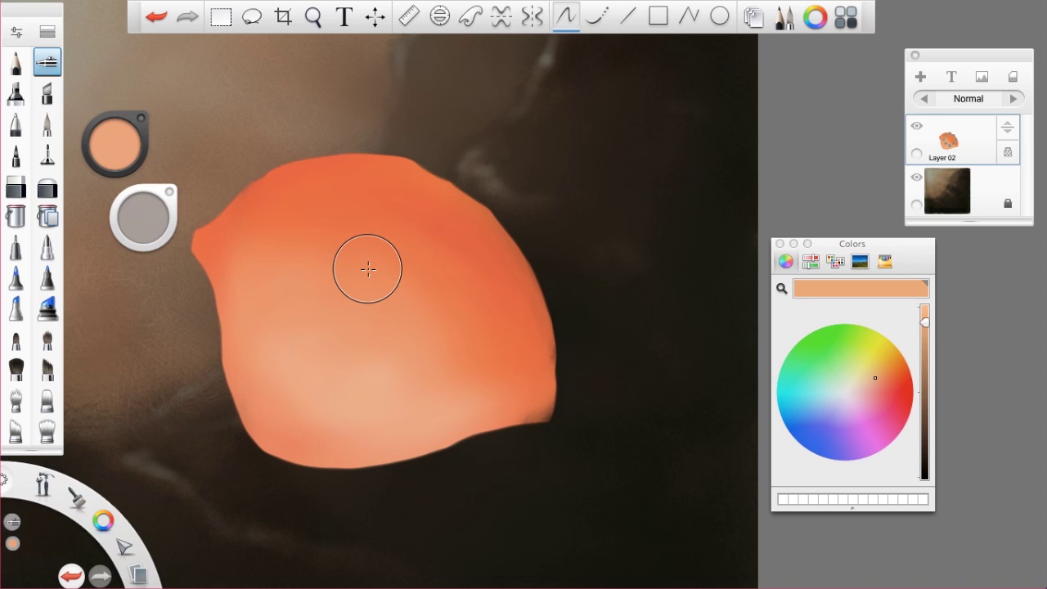
# Step: Shrink the airbrush and paint a more saturated orange band along the shape's upper-right and right edge
pyautogui.moveTo(131, 206); pyautogui.dragTo(81, 238)
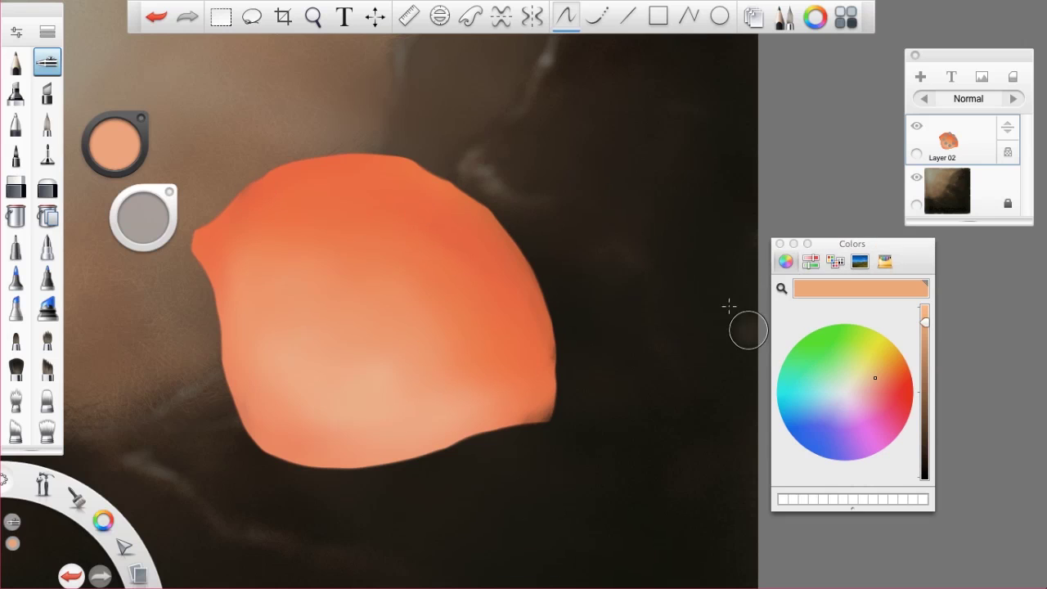
pyautogui.moveTo(888, 376); pyautogui.dragTo(894, 371)
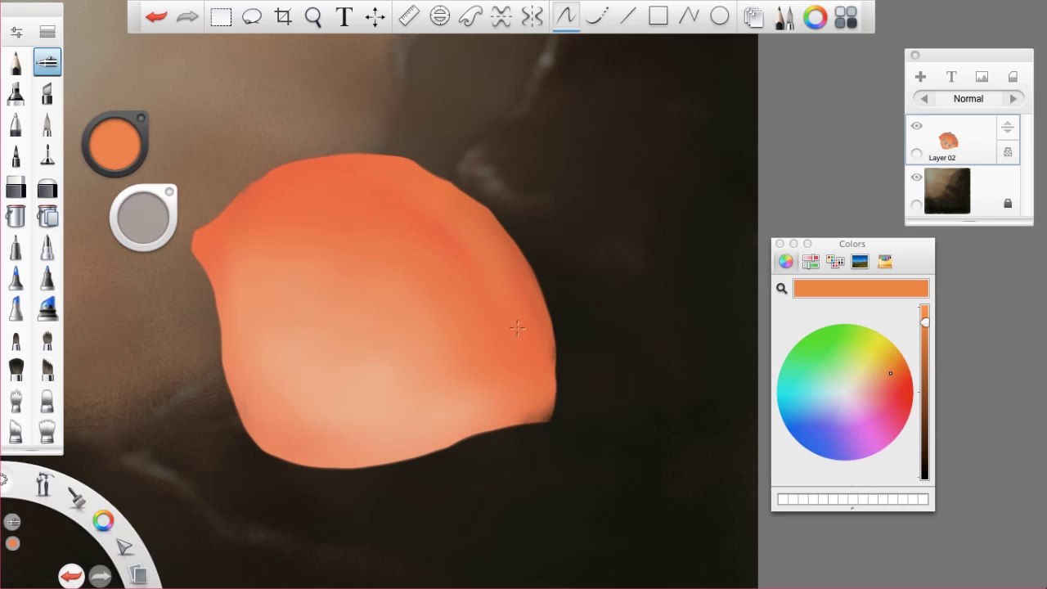
pyautogui.click(898, 373)
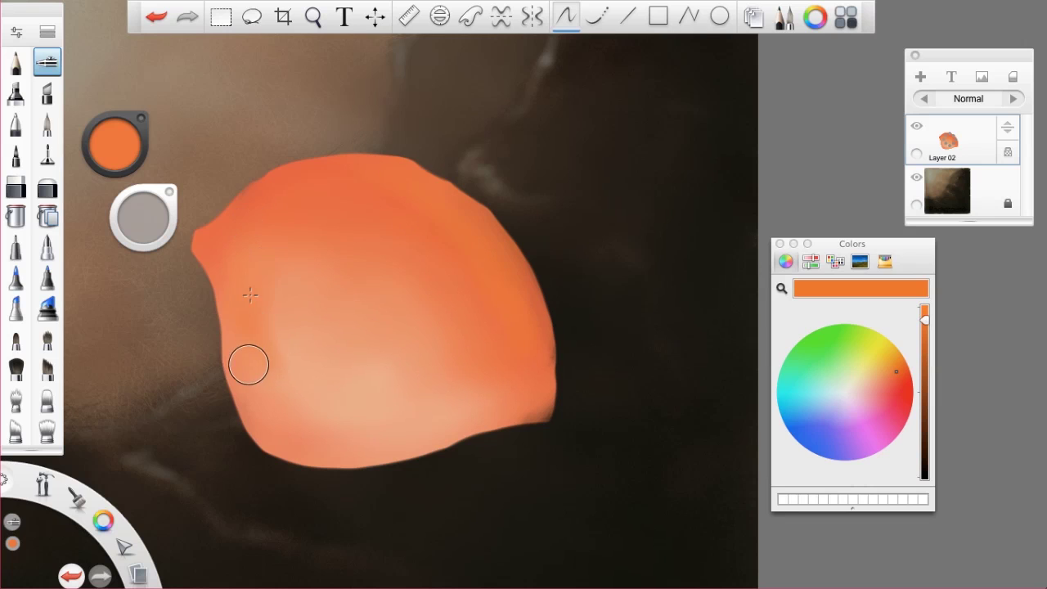
# Step: Enlarge the airbrush and cover the shape's left side and upper centre with saturated orange, leaving the lower highlight pale
pyautogui.moveTo(132, 213); pyautogui.dragTo(193, 205)
pyautogui.moveTo(269, 289); pyautogui.dragTo(281, 264)
pyautogui.moveTo(303, 348)
pyautogui.mouseDown()
pyautogui.moveTo(322, 265)
pyautogui.moveTo(317, 324)
pyautogui.moveTo(339, 280)
pyautogui.mouseUp()
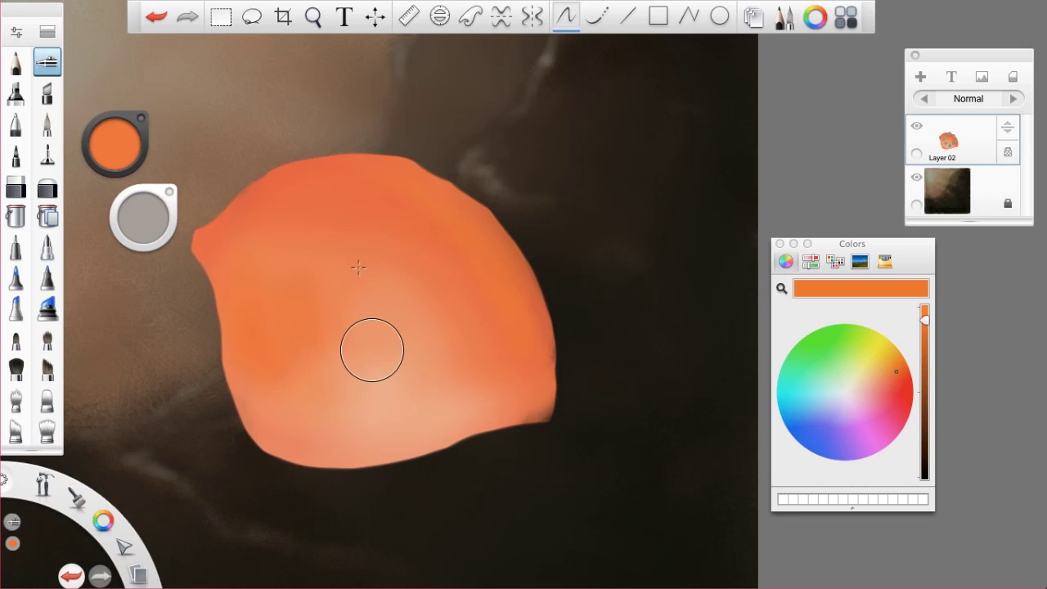
pyautogui.moveTo(308, 264)
pyautogui.mouseDown()
pyautogui.moveTo(297, 231)
pyautogui.moveTo(256, 288)
pyautogui.mouseUp()
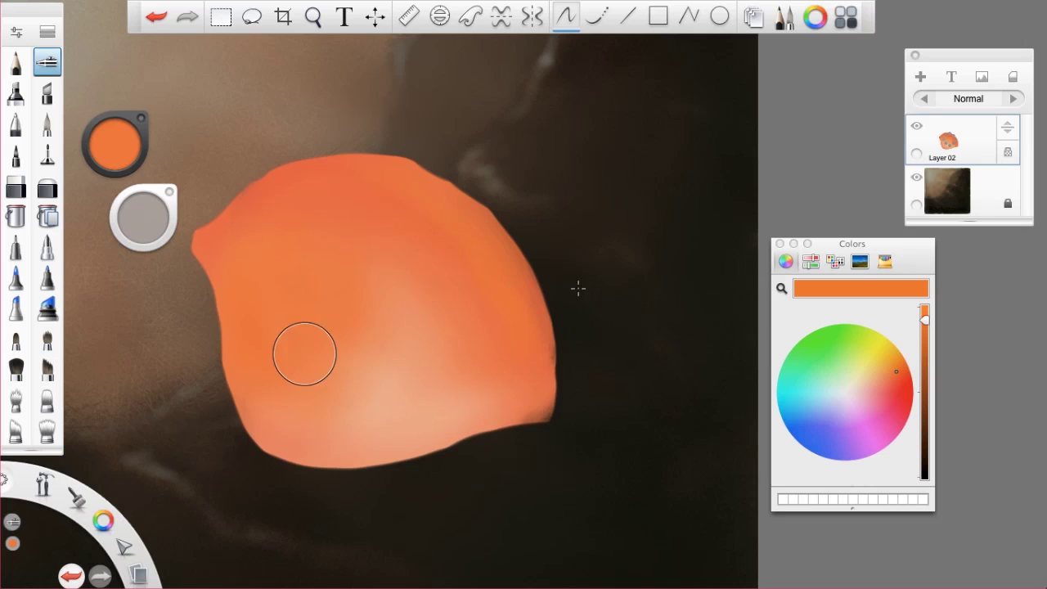
# Step: Darken the colour to a deep red-orange and airbrush shading over the shape's upper-left area
pyautogui.moveTo(925, 326); pyautogui.dragTo(924, 333)
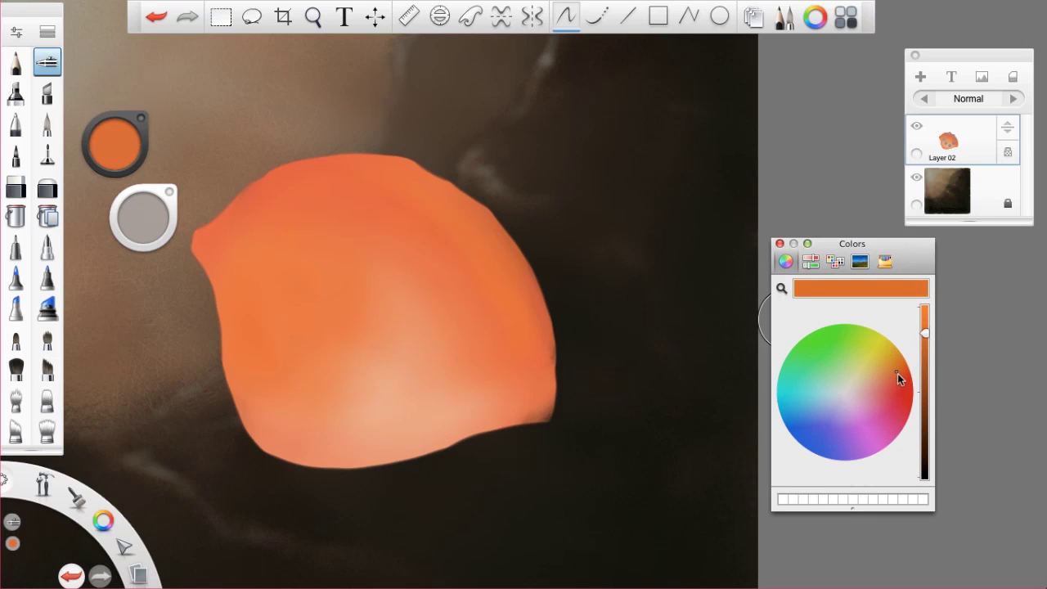
pyautogui.click(898, 377)
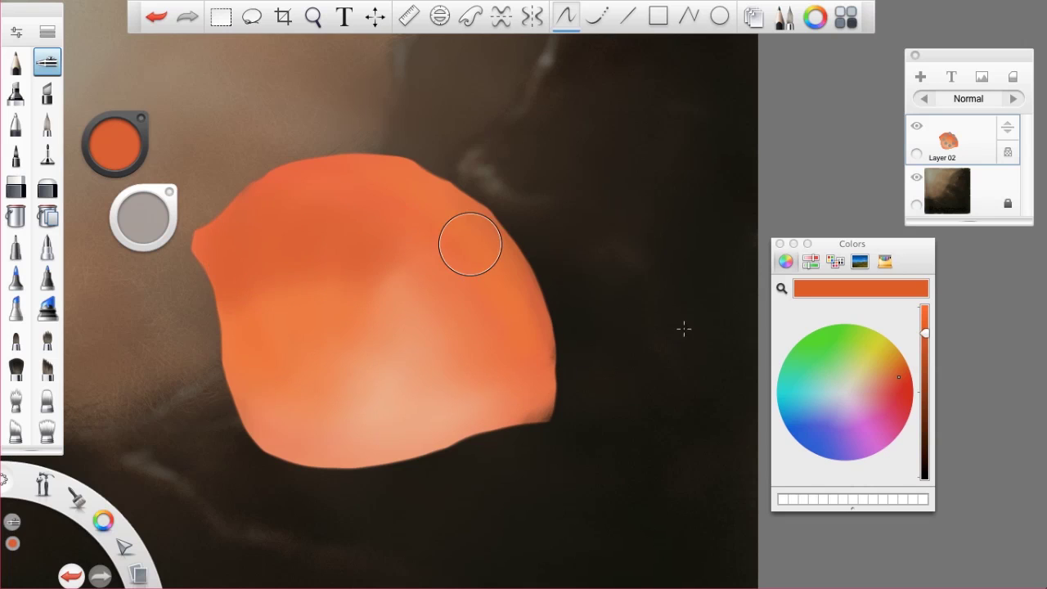
pyautogui.click(905, 380)
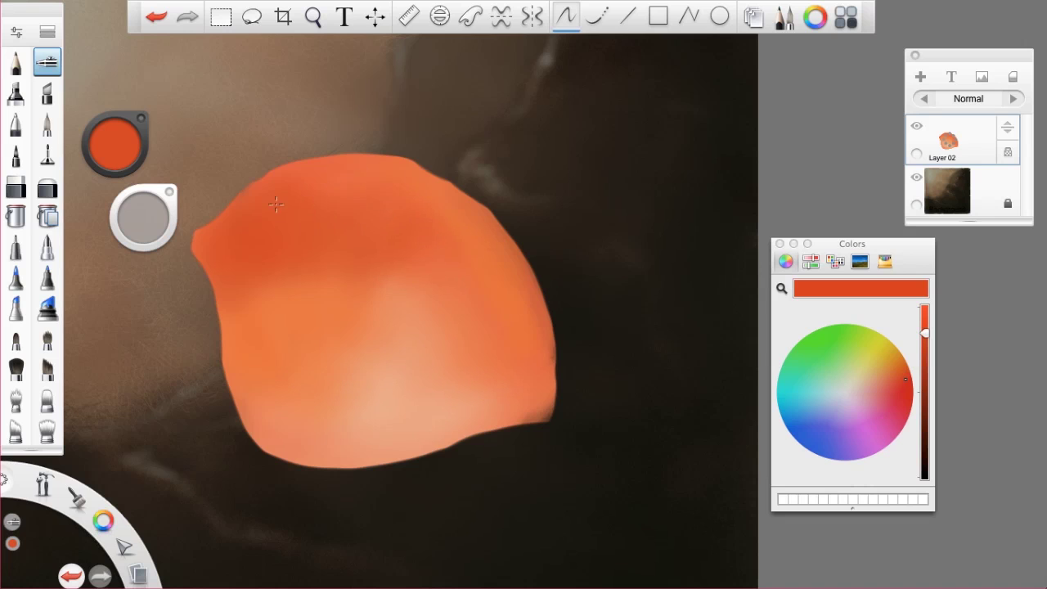
# Step: Soften the edges of the red-orange shading and the peach highlight with orange and peach tones sampled from the shape
pyautogui.keyDown('alt'); pyautogui.click(485, 260); pyautogui.keyUp('alt')
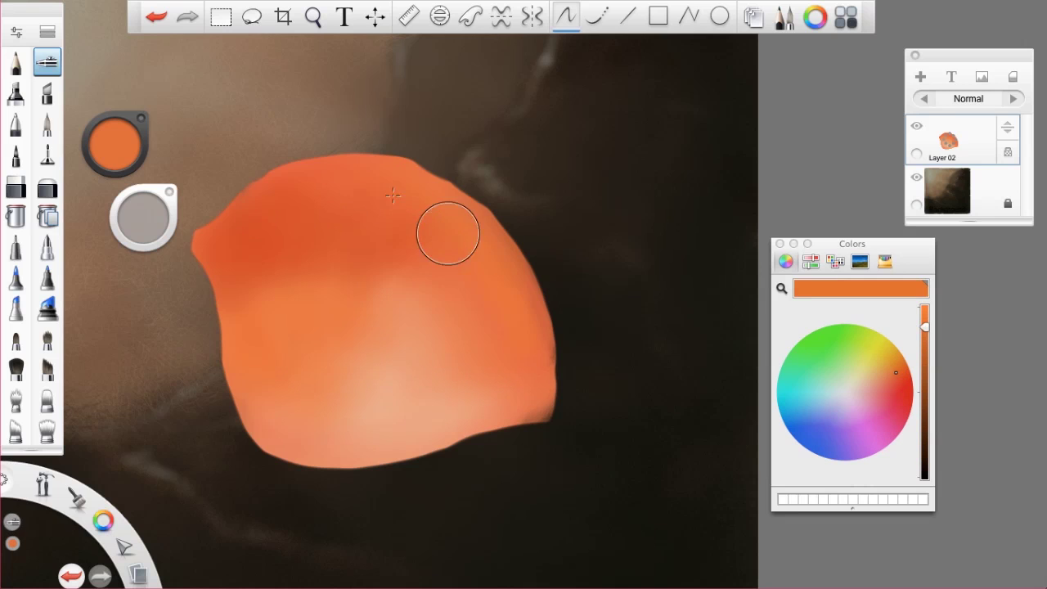
pyautogui.keyDown('alt'); pyautogui.click(470, 286); pyautogui.keyUp('alt')
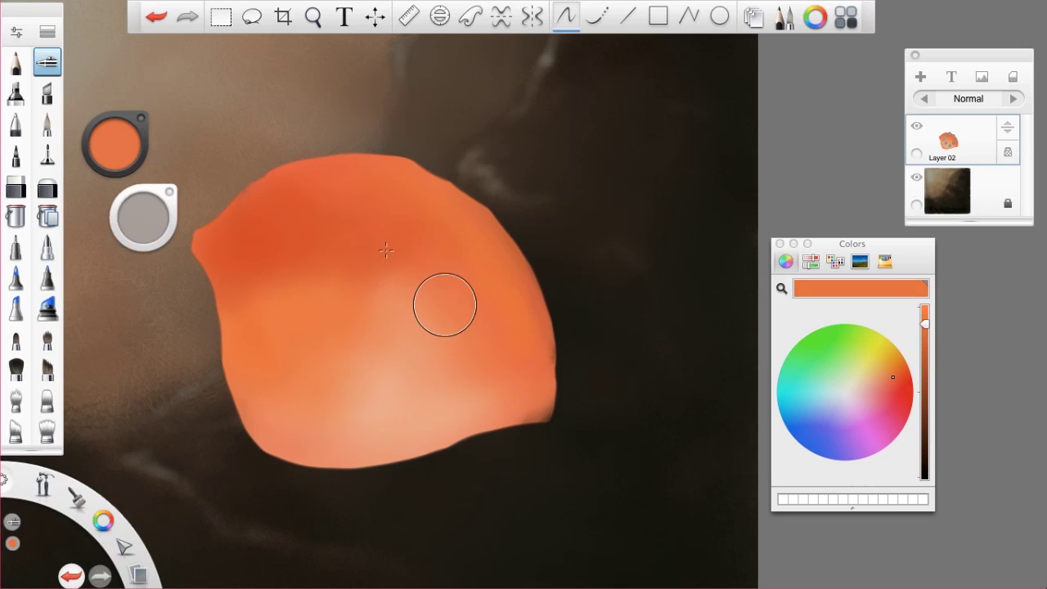
pyautogui.keyDown('alt'); pyautogui.click(328, 300); pyautogui.keyUp('alt')
pyautogui.keyDown('alt'); pyautogui.click(369, 297); pyautogui.keyUp('alt')
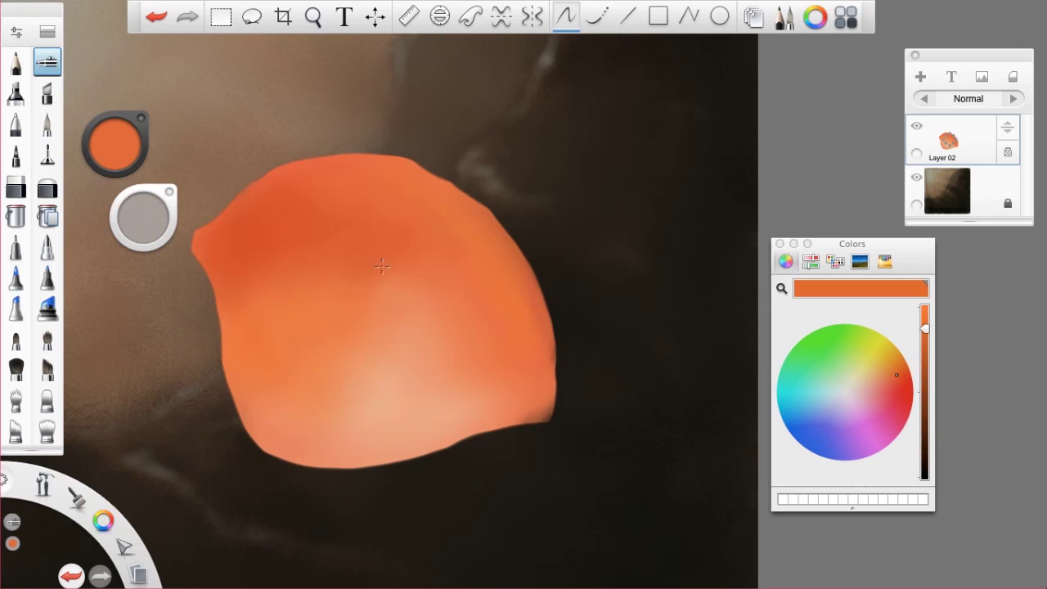
pyautogui.keyDown('alt'); pyautogui.click(409, 343); pyautogui.keyUp('alt')
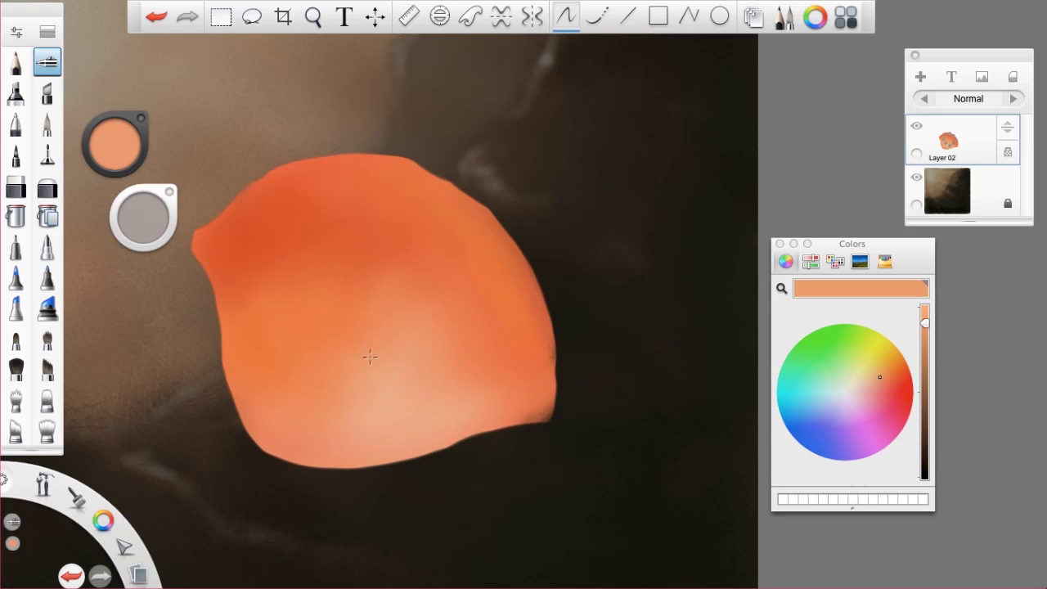
pyautogui.keyDown('alt'); pyautogui.click(296, 301); pyautogui.keyUp('alt')
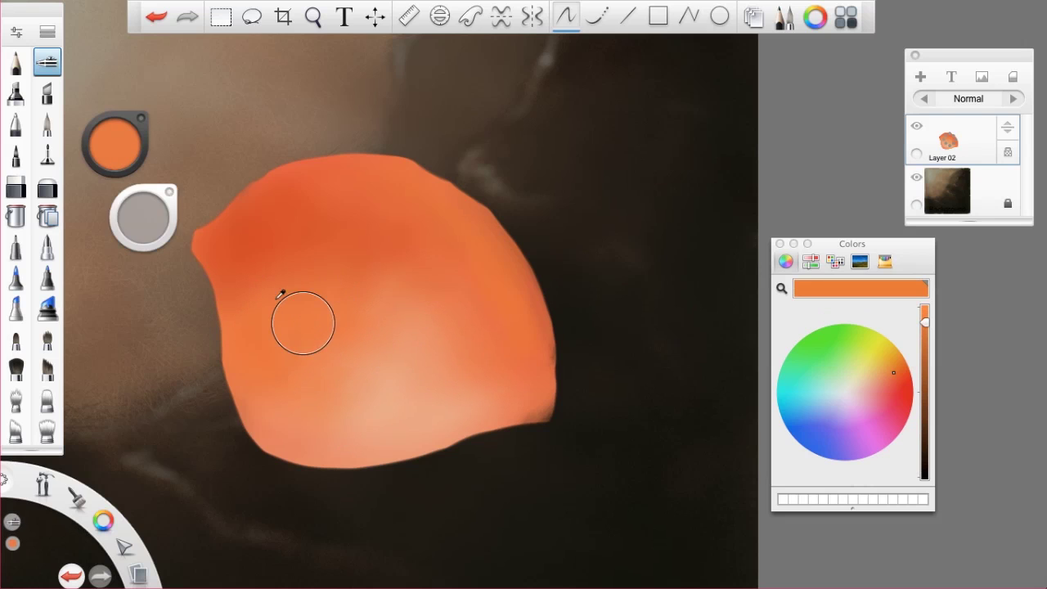
pyautogui.keyDown('alt'); pyautogui.click(296, 263); pyautogui.keyUp('alt')
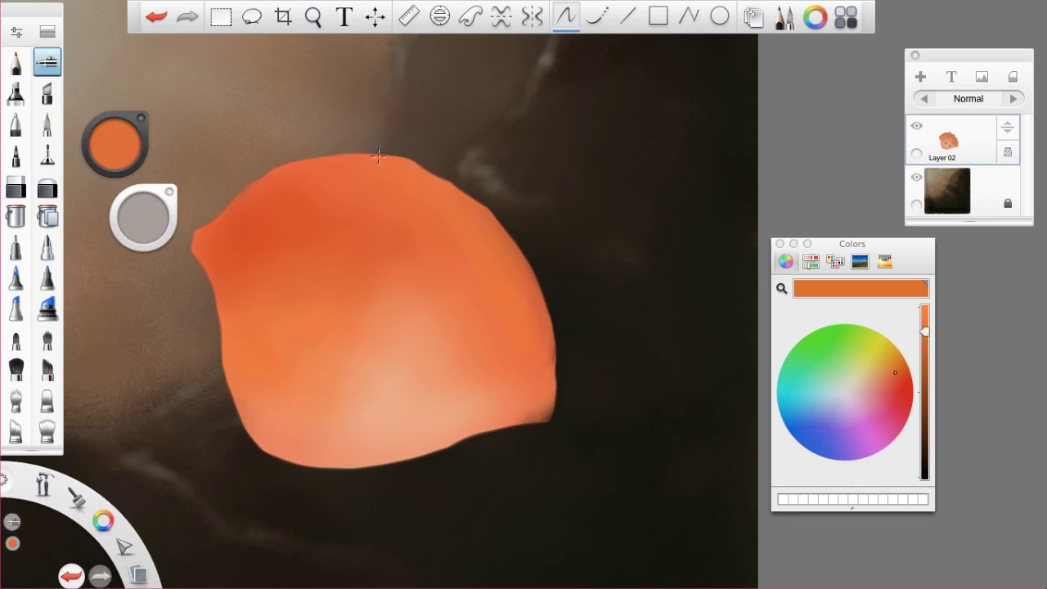
# Step: Choose a brighter, yellower orange and airbrush a glowing band along the shape's right edge
pyautogui.moveTo(422, 173); pyautogui.dragTo(480, 227)
pyautogui.moveTo(899, 375); pyautogui.dragTo(901, 372)
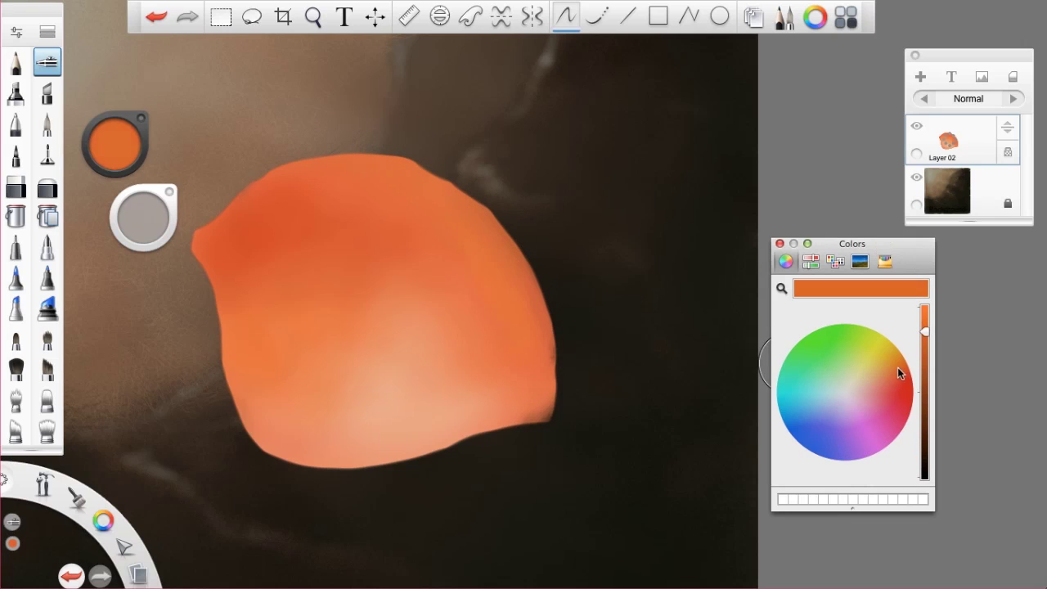
pyautogui.moveTo(925, 330); pyautogui.dragTo(925, 316)
pyautogui.moveTo(406, 176)
pyautogui.mouseDown()
pyautogui.moveTo(489, 238)
pyautogui.moveTo(513, 327)
pyautogui.mouseUp()
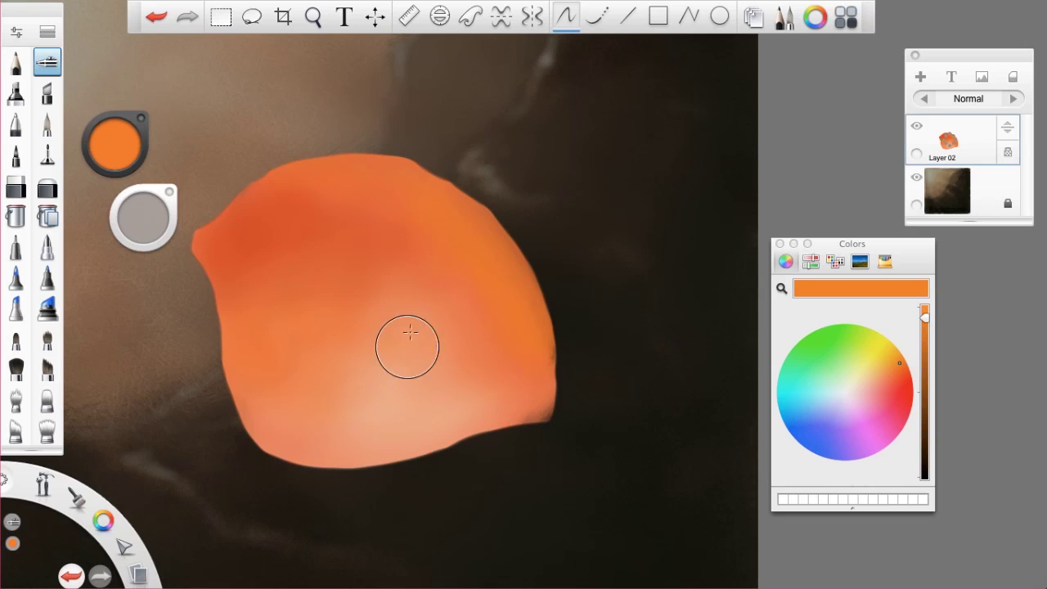
pyautogui.click(46, 338)
pyautogui.moveTo(100, 79); pyautogui.dragTo(68, 113)
pyautogui.moveTo(139, 216)
pyautogui.mouseDown()
pyautogui.moveTo(24, 270)
pyautogui.moveTo(14, 246)
pyautogui.mouseUp()
pyautogui.moveTo(77, 236); pyautogui.dragTo(57, 348)
pyautogui.scroll(-3, 57, 348)
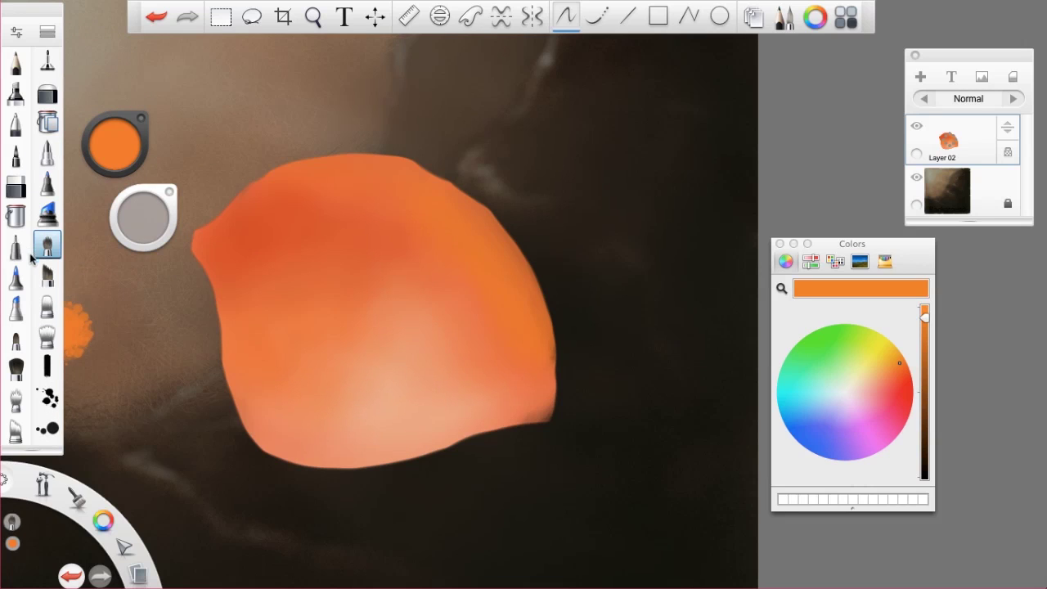
pyautogui.click(47, 304)
pyautogui.scroll(3, 58, 327)
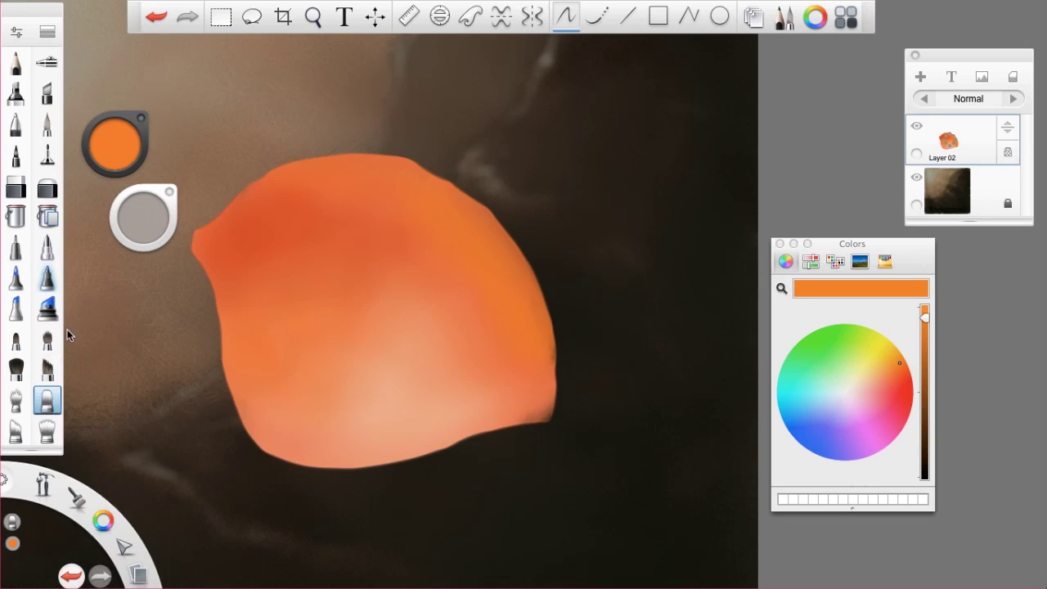
pyautogui.moveTo(143, 220)
pyautogui.mouseDown()
pyautogui.moveTo(61, 247)
pyautogui.moveTo(70, 243)
pyautogui.mouseUp()
# Step: Choose the Hr brush from the Texture set in the brush library, then close the library
pyautogui.click(47, 31)
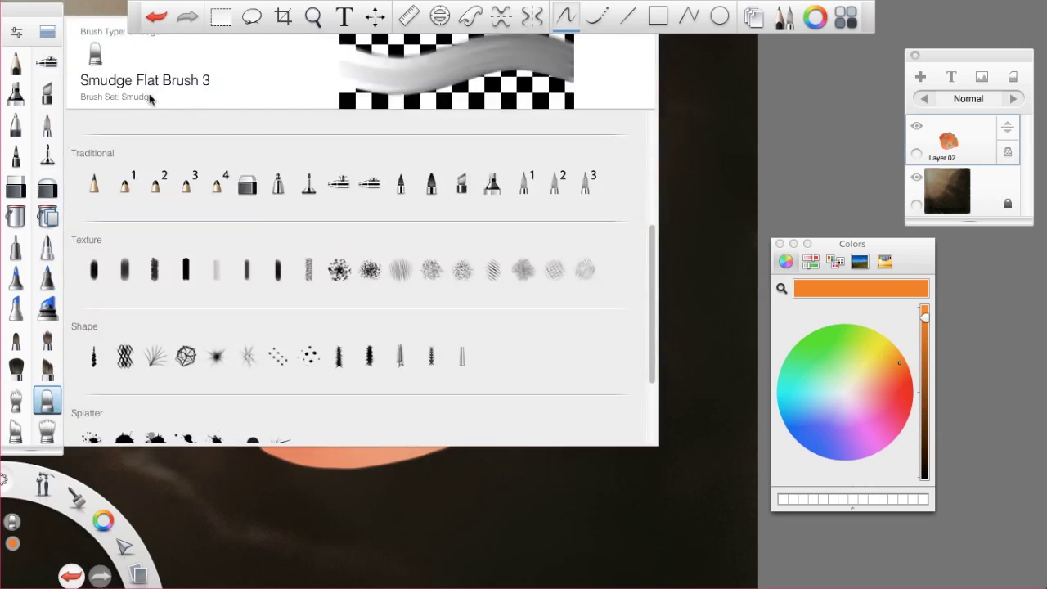
pyautogui.click(428, 273)
pyautogui.click(399, 276)
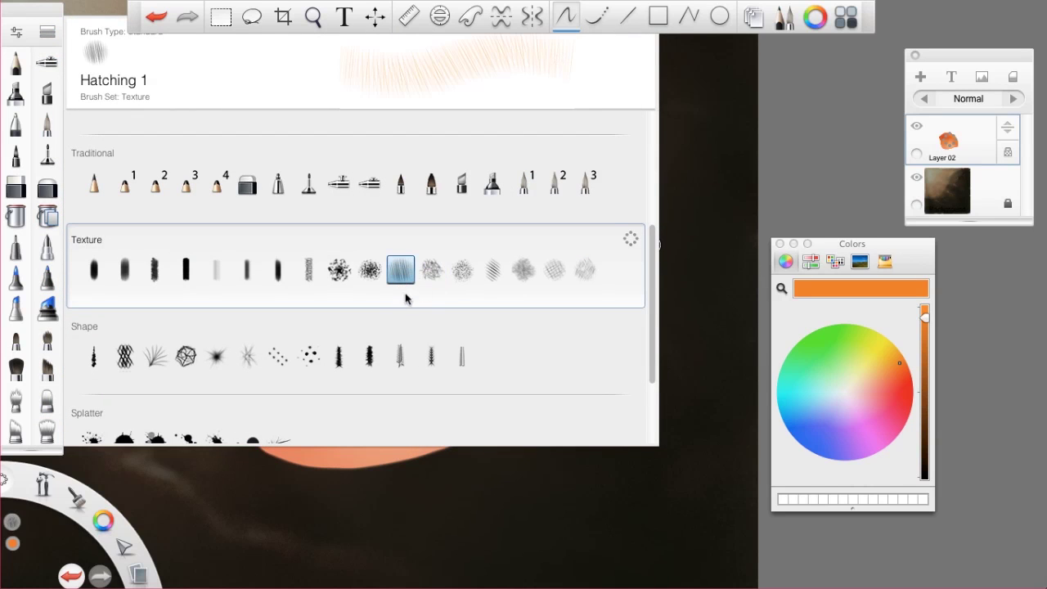
pyautogui.click(461, 272)
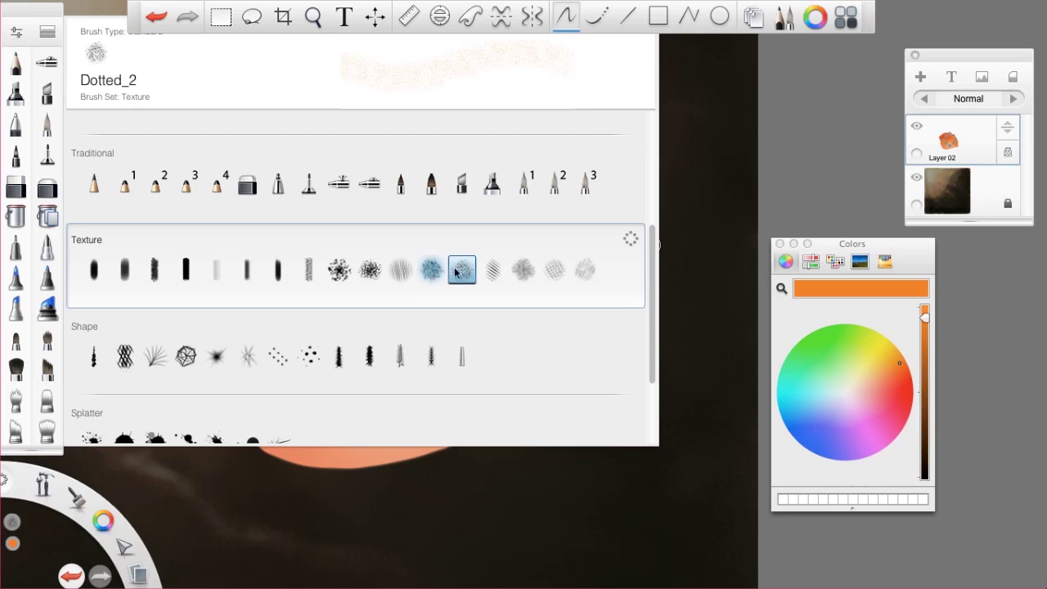
pyautogui.click(494, 275)
pyautogui.click(513, 278)
pyautogui.click(492, 275)
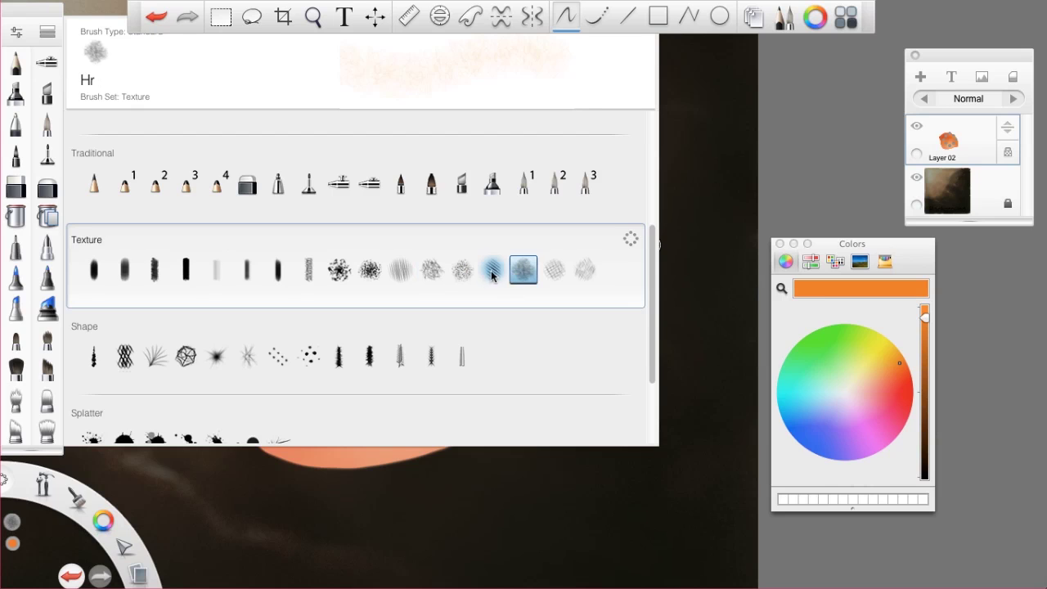
pyautogui.click(513, 279)
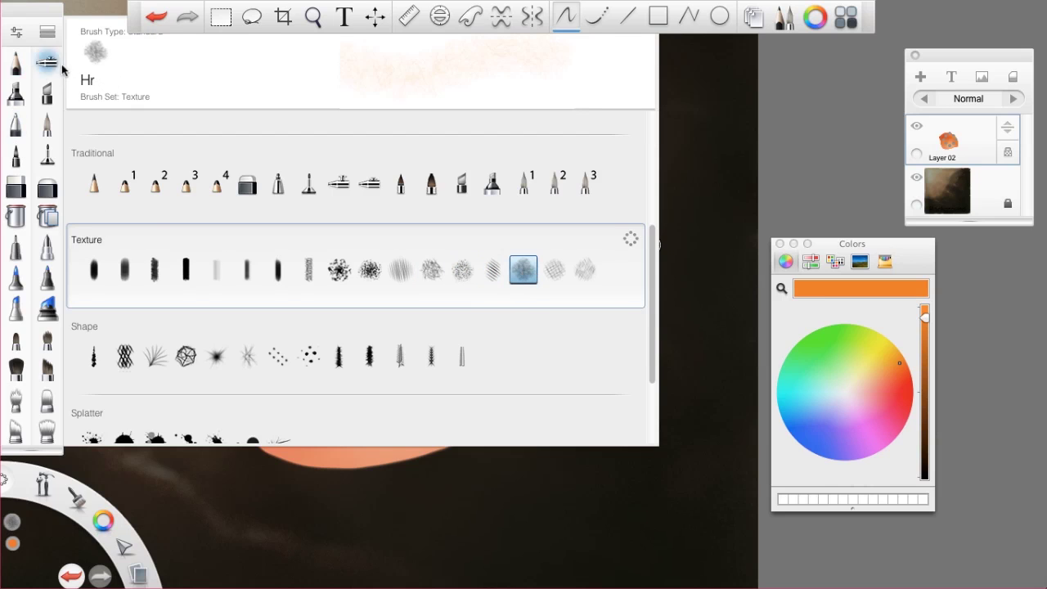
pyautogui.click(47, 33)
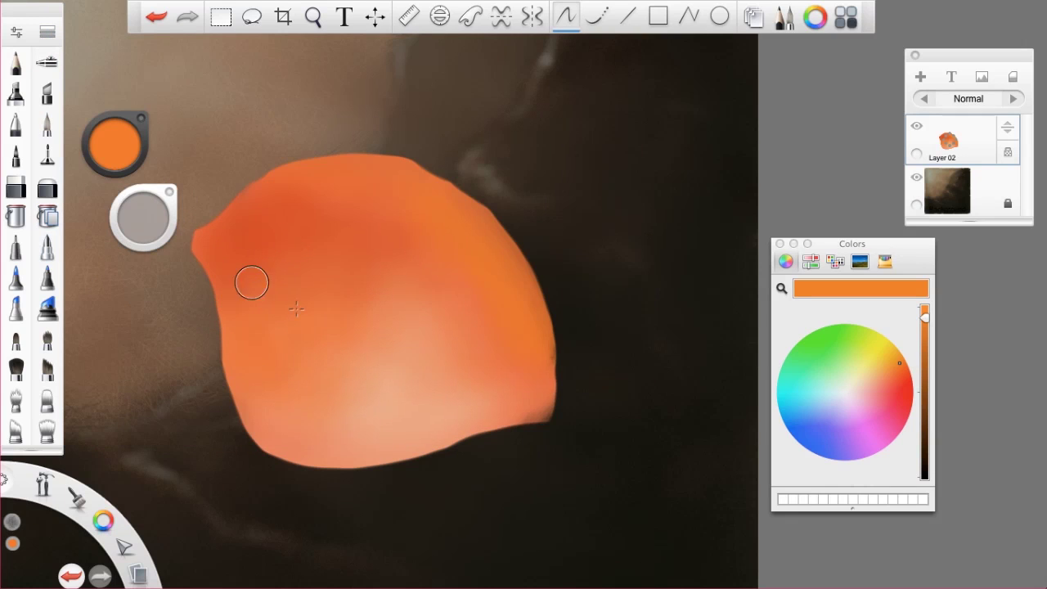
# Step: Sample the red-orange from the shape's upper left, enlarge the texture brush and add grainy red-orange shading over the left side
pyautogui.press('alt')
pyautogui.click(254, 244)
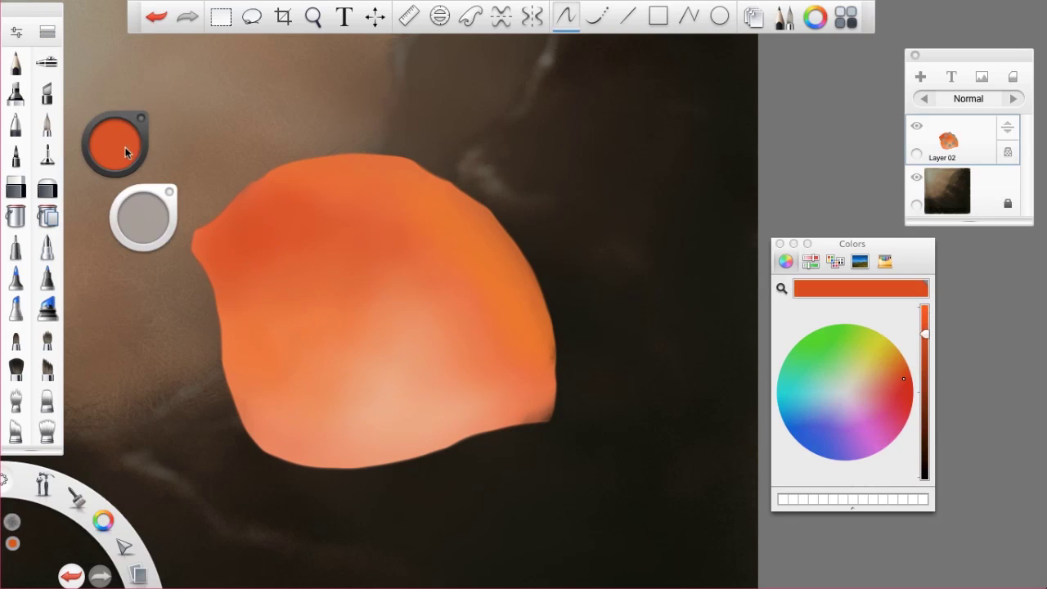
pyautogui.moveTo(143, 214); pyautogui.dragTo(163, 214)
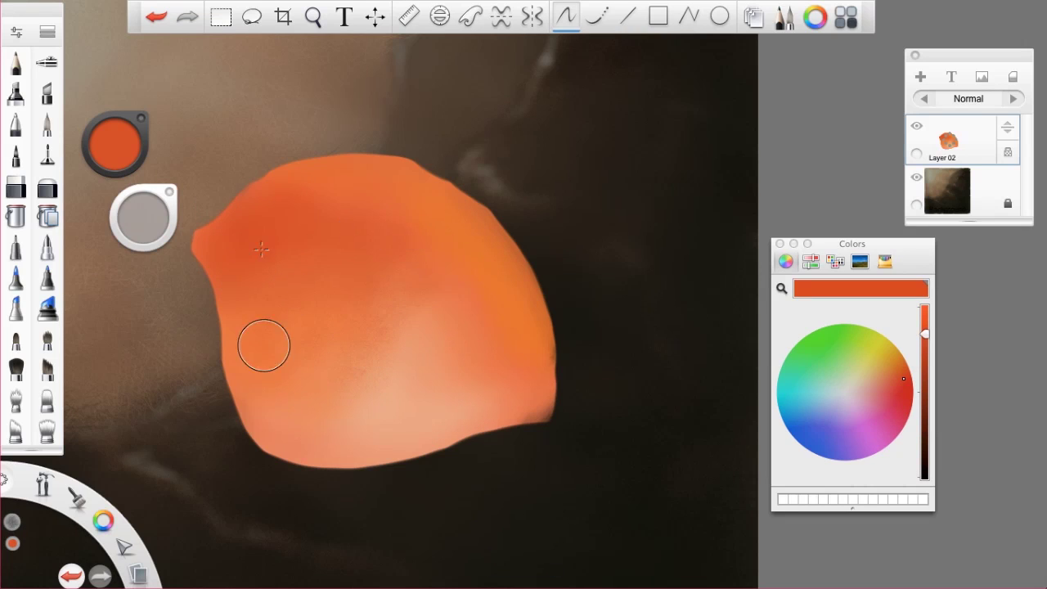
# Step: Paint grainy peach speckles in the shape's centre and blend the top and right edge with sampled orange and peach tones
pyautogui.click(416, 363)
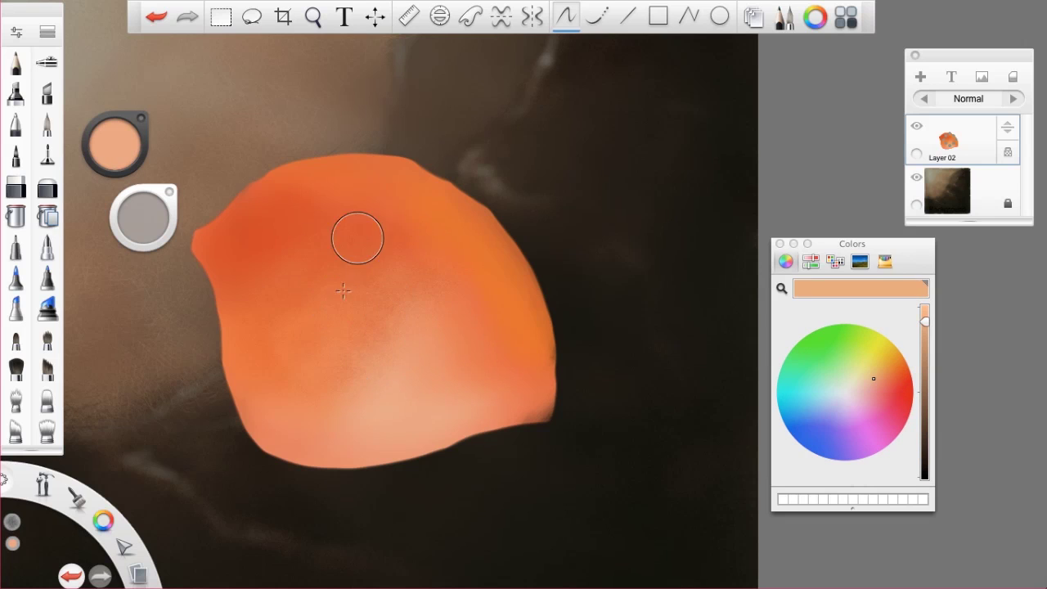
pyautogui.click(444, 249)
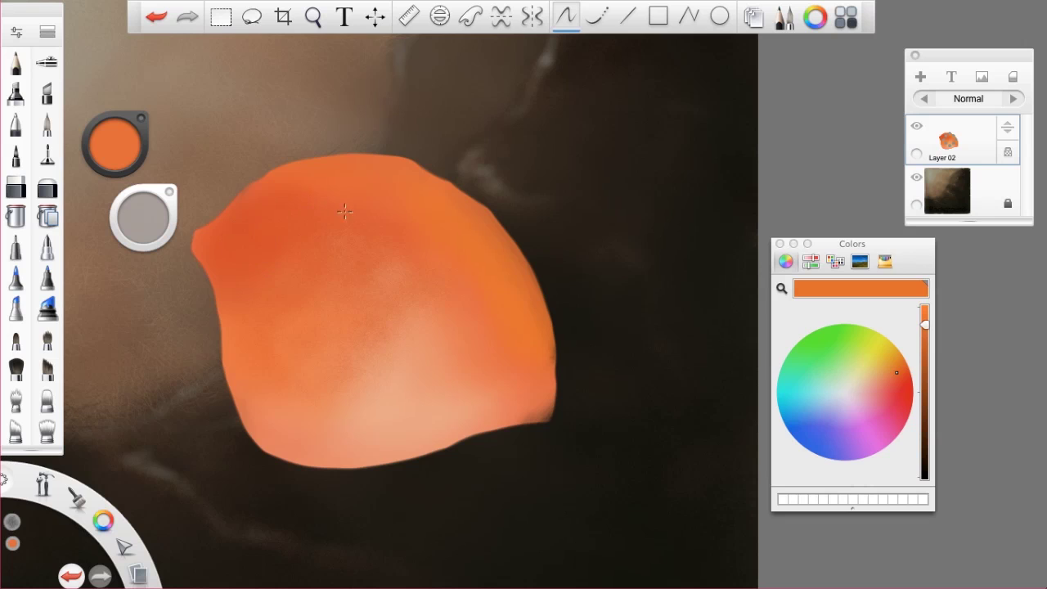
pyautogui.click(393, 382)
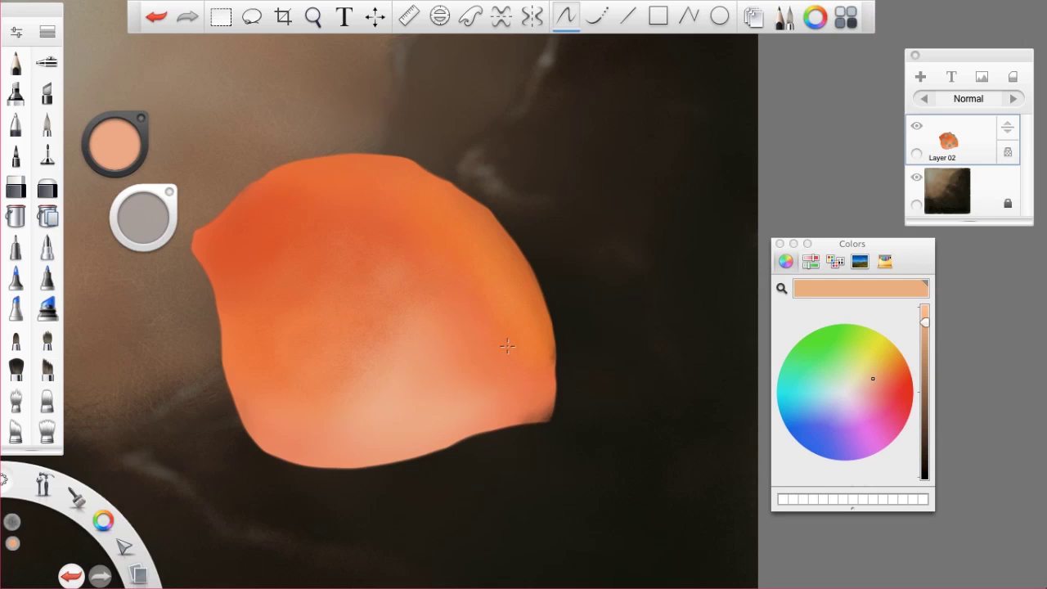
pyautogui.click(473, 309)
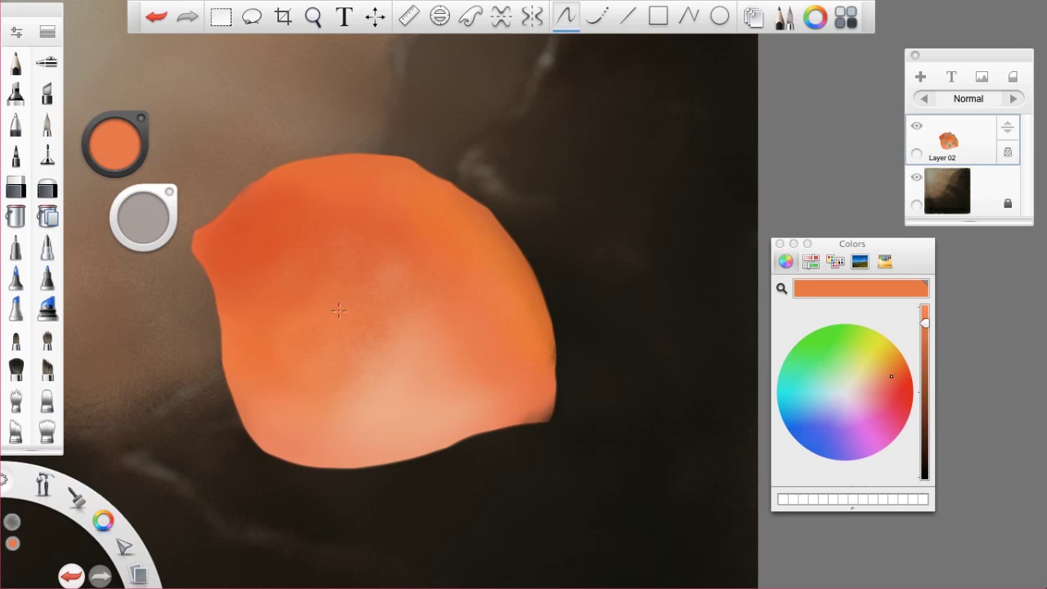
# Step: Sample peach and orange tones from the shape and blend grainy texture across its centre and lower left
pyautogui.click(396, 310)
pyautogui.moveTo(365, 339); pyautogui.dragTo(411, 311)
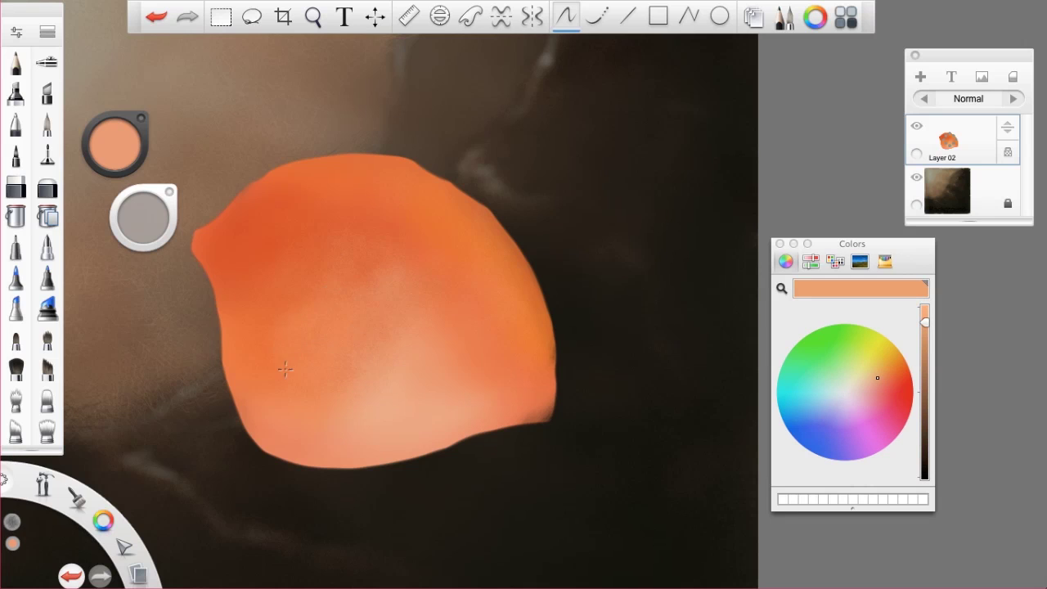
pyautogui.keyDown('alt'); pyautogui.click(277, 337); pyautogui.keyUp('alt')
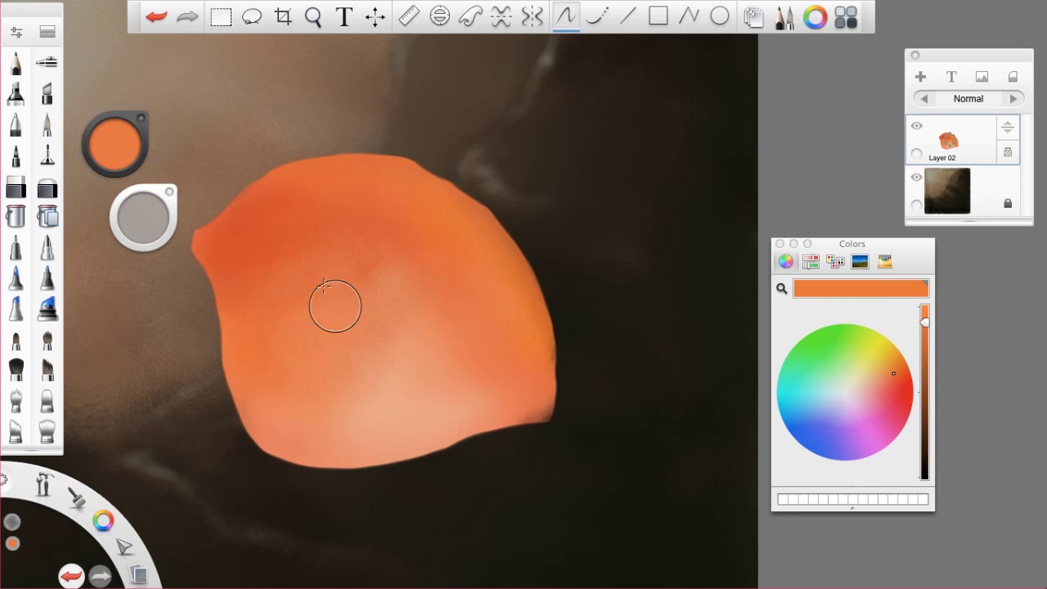
pyautogui.moveTo(254, 424); pyautogui.dragTo(265, 389)
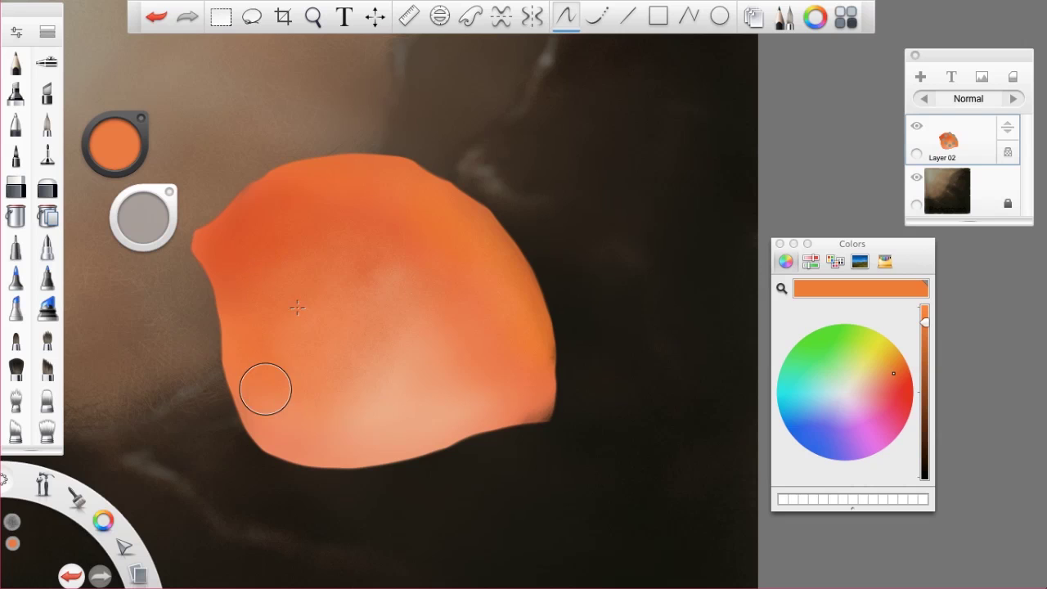
pyautogui.press('alt')
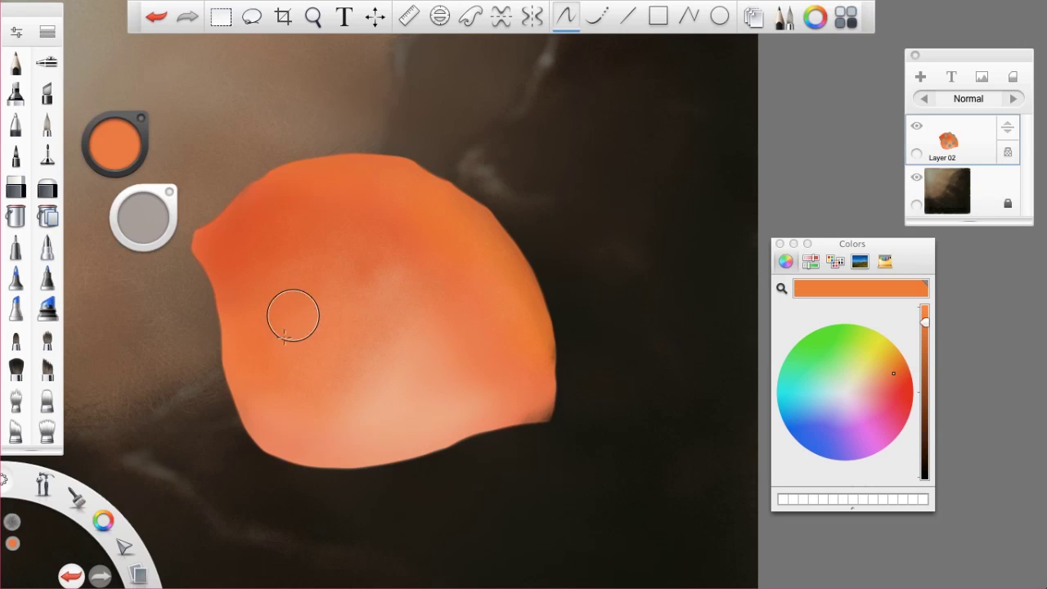
# Step: Sample the red-orange from the upper left, darken it, enlarge the texture brush and add grainy shading over the shape's left side
pyautogui.keyDown('alt'); pyautogui.click(253, 230); pyautogui.keyUp('alt')
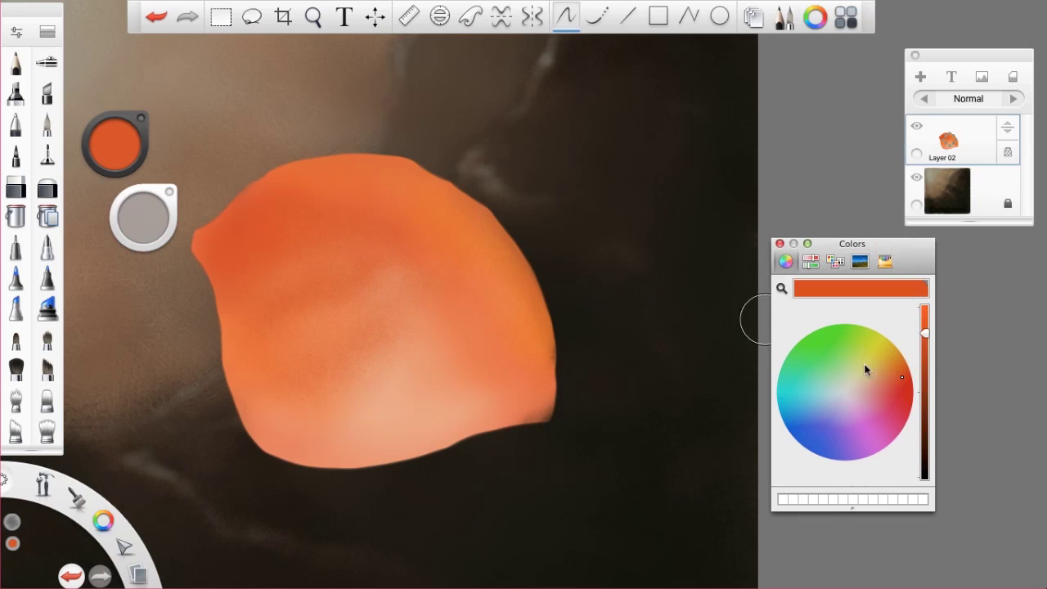
pyautogui.click(903, 378)
pyautogui.click(926, 343)
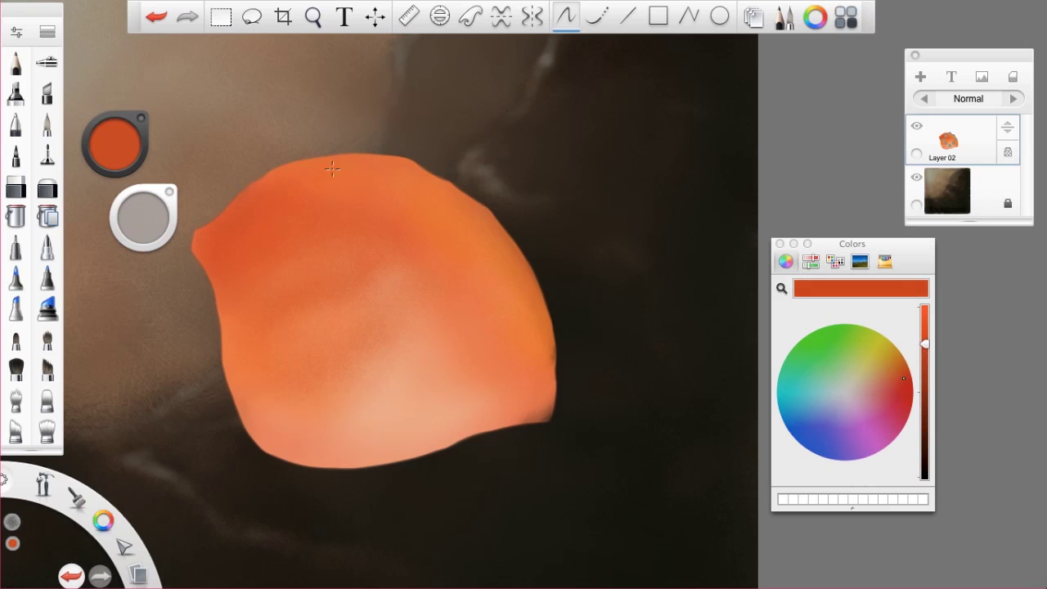
pyautogui.moveTo(143, 211); pyautogui.dragTo(140, 198)
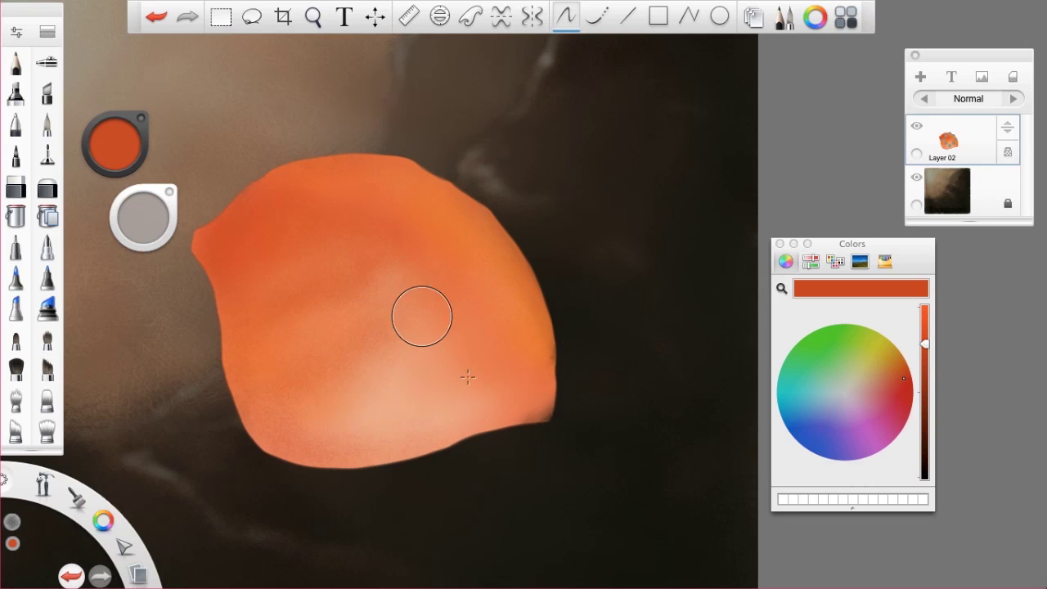
# Step: Sample the pale peach near the lower edge, lighten the lower right, and choose the blending brush for smoothing the shape's centre
pyautogui.press('i')
pyautogui.keyDown('alt'); pyautogui.click(459, 415); pyautogui.keyUp('alt')
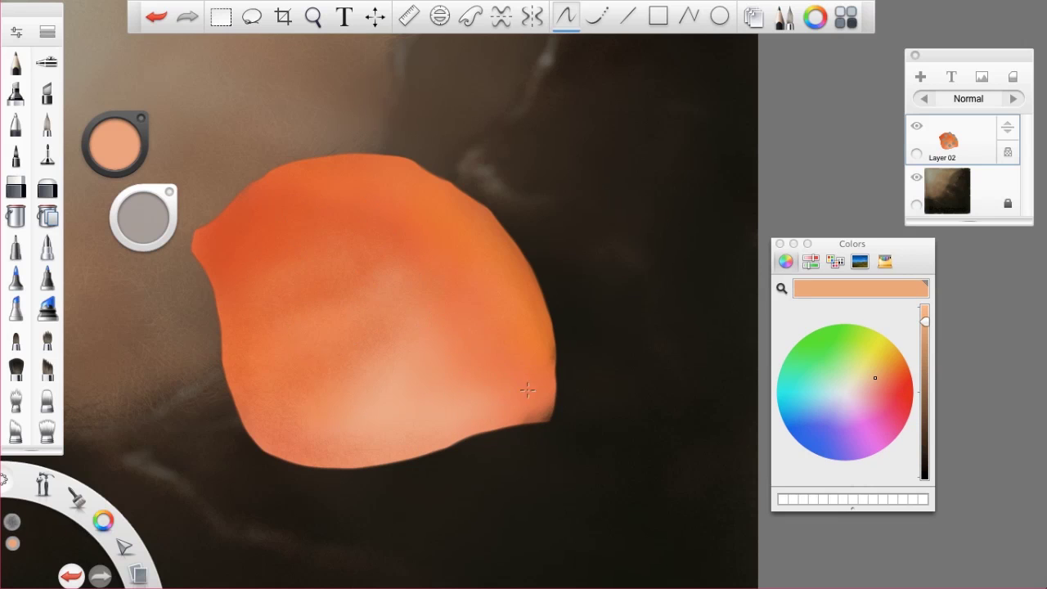
pyautogui.click(47, 401)
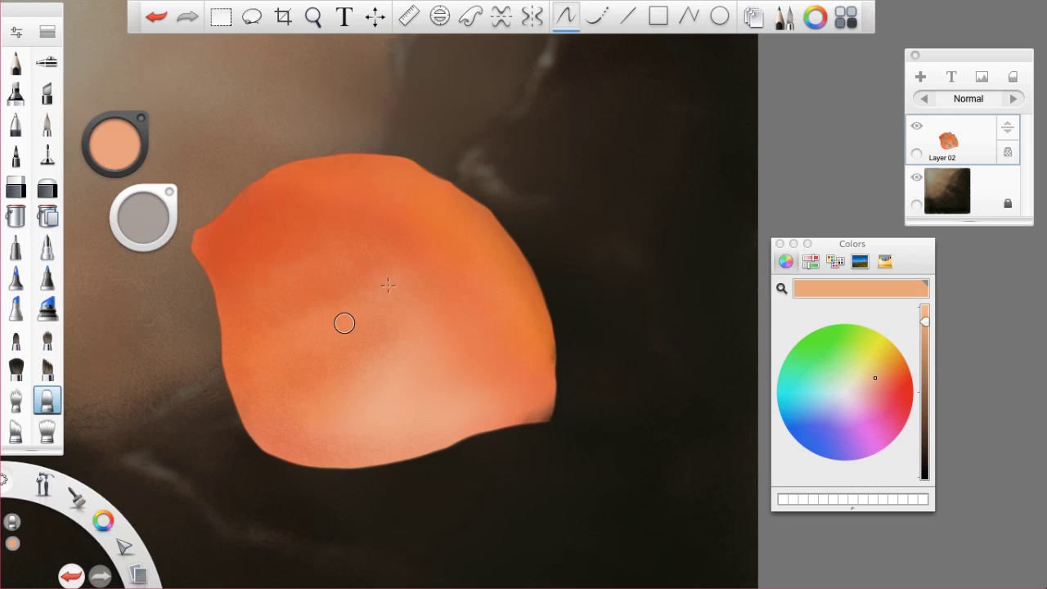
pyautogui.press('space')
pyautogui.moveTo(407, 284); pyautogui.dragTo(495, 288)
pyautogui.moveTo(471, 349); pyautogui.dragTo(544, 245)
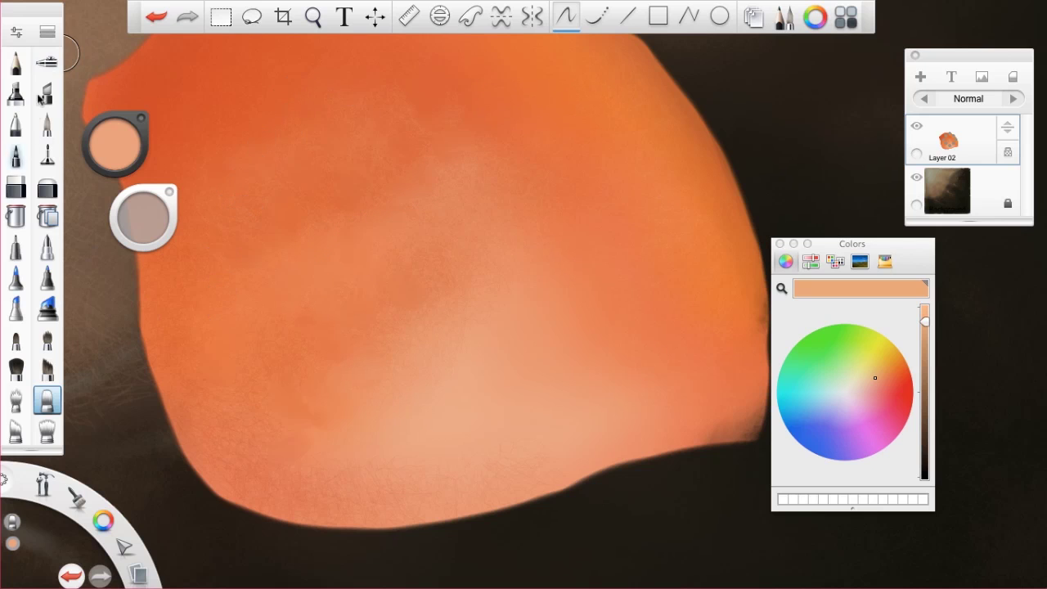
# Step: Choose a paintbrush and a saturated red, adjust the brush size, and undo a test dab on the shape's centre
pyautogui.click(46, 123)
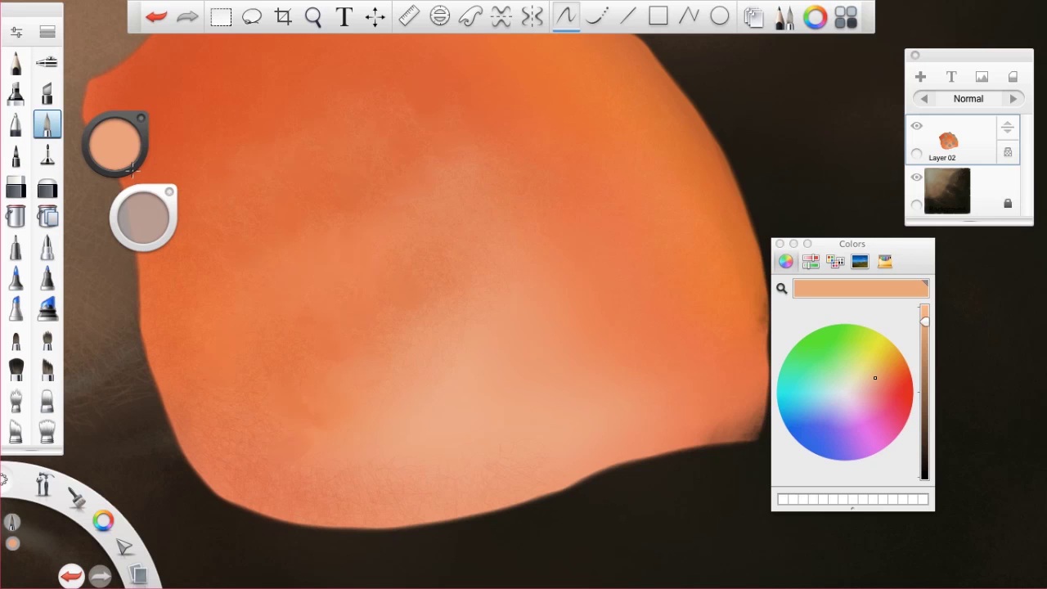
pyautogui.click(885, 375)
pyautogui.click(900, 383)
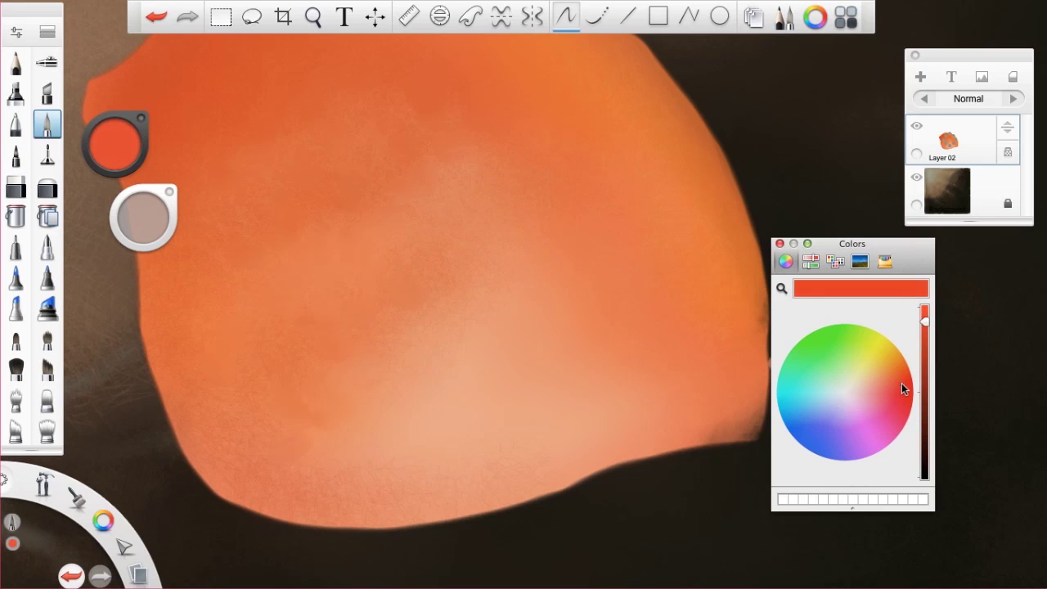
pyautogui.moveTo(143, 214); pyautogui.dragTo(136, 234)
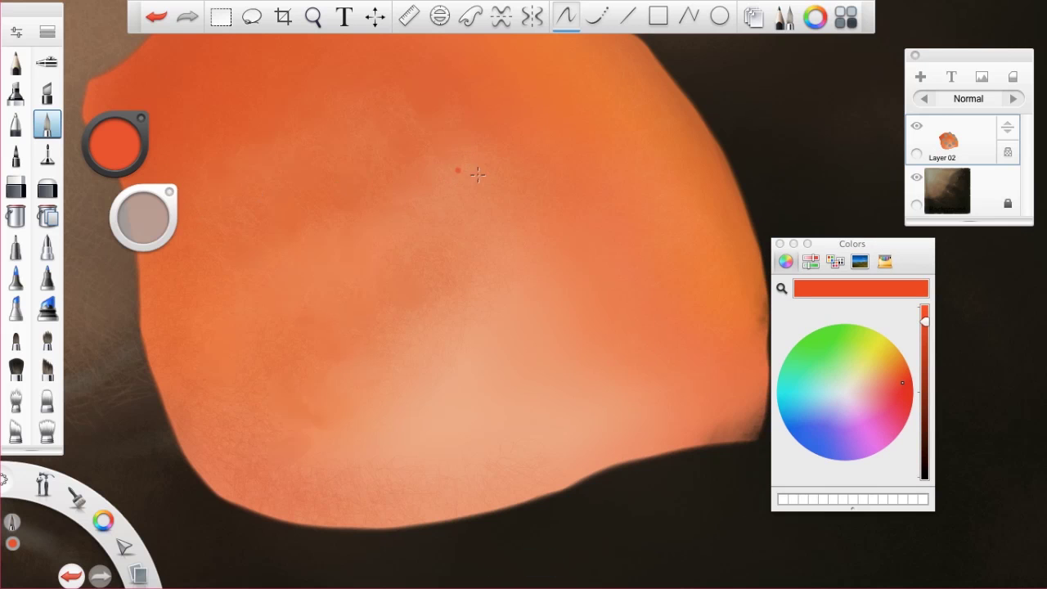
pyautogui.moveTo(439, 169); pyautogui.dragTo(431, 183)
pyautogui.press('super+z')
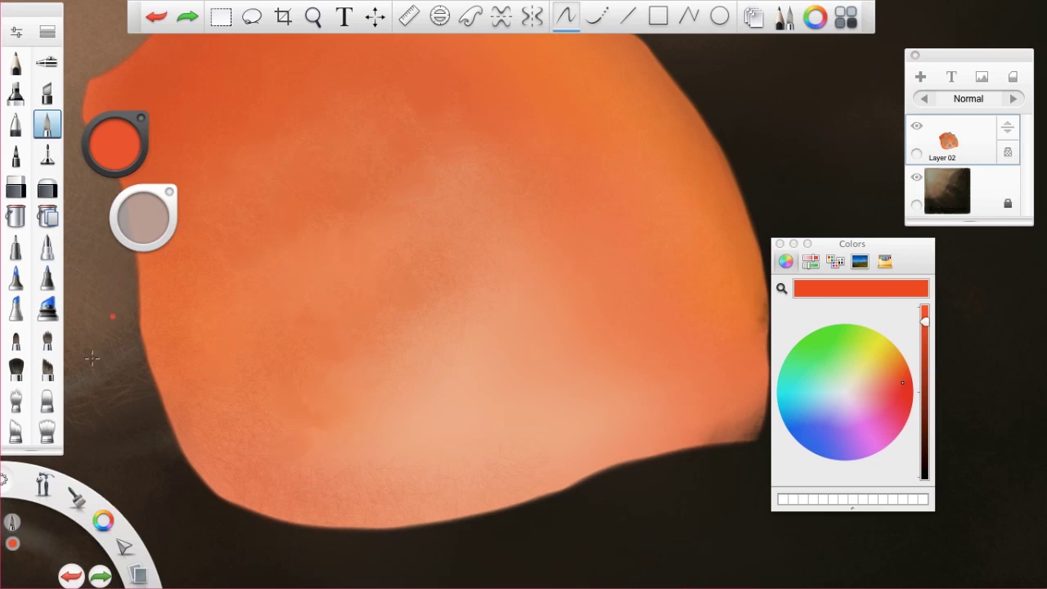
# Step: Switch to Synthetic Soft Round Brush 2, reduce its size, and undo two short red test marks on the shape's centre
pyautogui.click(47, 338)
pyautogui.moveTo(145, 220)
pyautogui.mouseDown()
pyautogui.moveTo(93, 237)
pyautogui.moveTo(95, 257)
pyautogui.moveTo(103, 235)
pyautogui.moveTo(77, 255)
pyautogui.mouseUp()
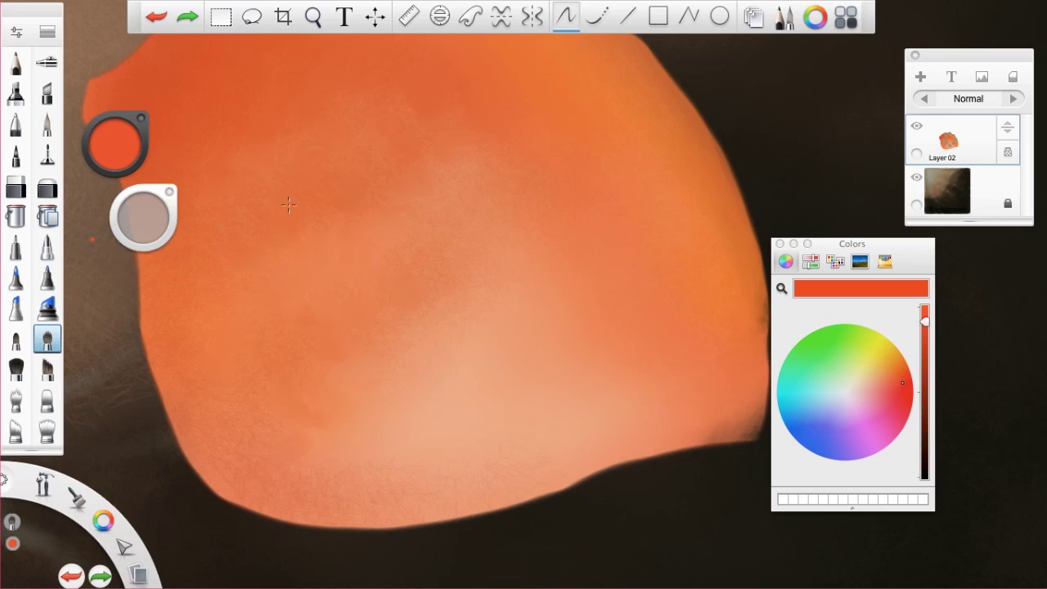
pyautogui.click(463, 167)
pyautogui.click(491, 169)
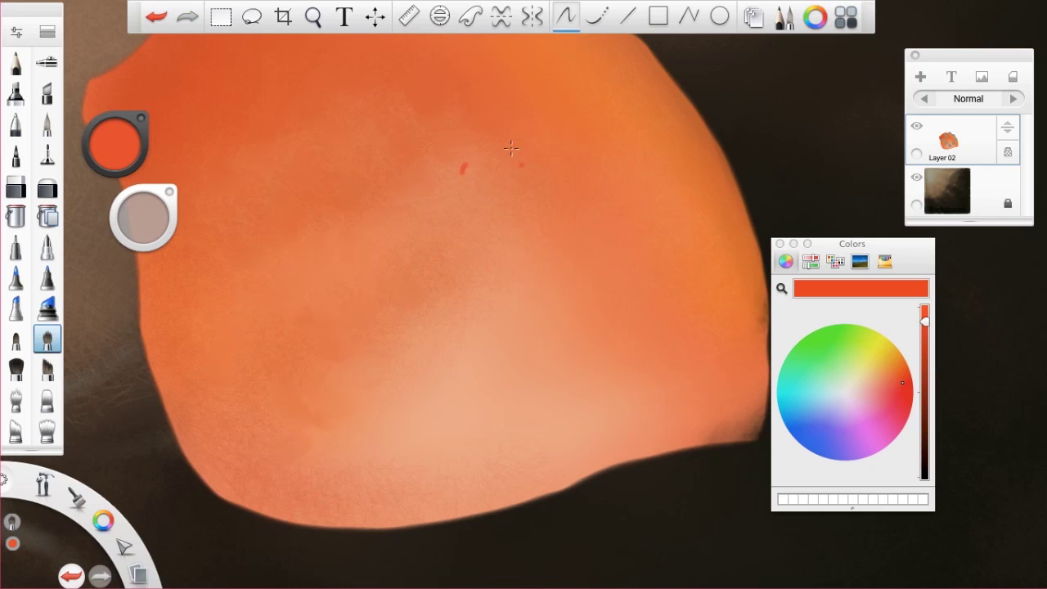
pyautogui.press('super+z')
pyautogui.press('super+z')
# Step: Lower the soft round brush's opacity to 3% and paint faint short red marks across the shape's centre and lower left
pyautogui.click(47, 34)
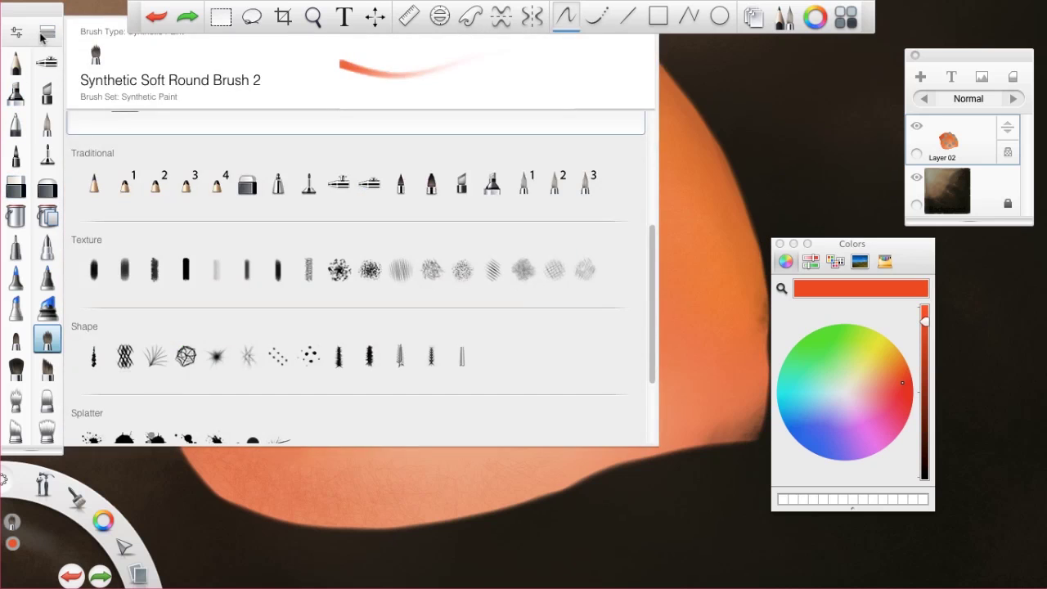
pyautogui.click(44, 35)
pyautogui.click(18, 33)
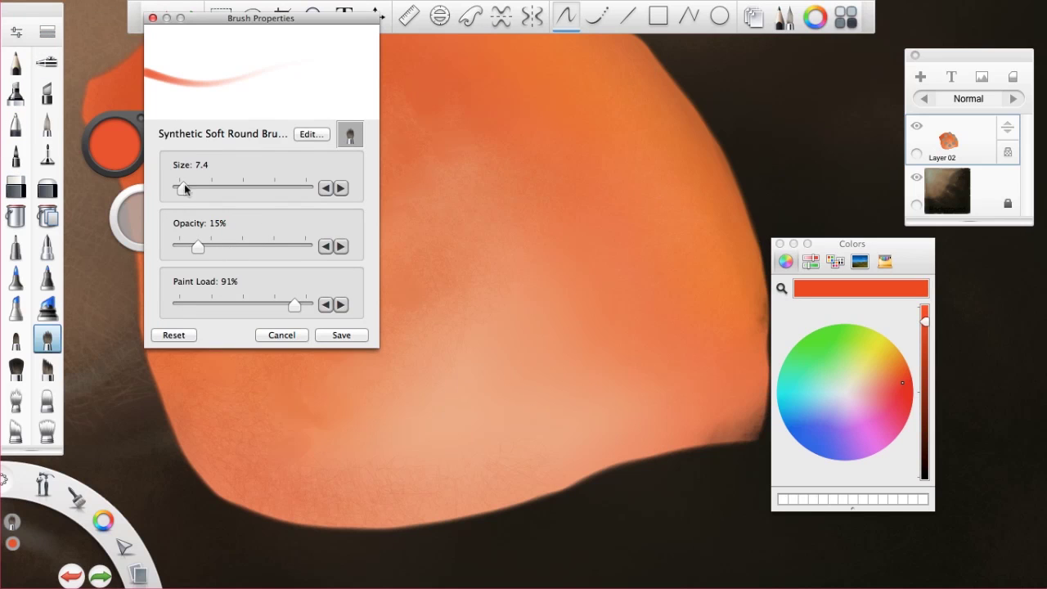
pyautogui.moveTo(186, 254); pyautogui.dragTo(183, 248)
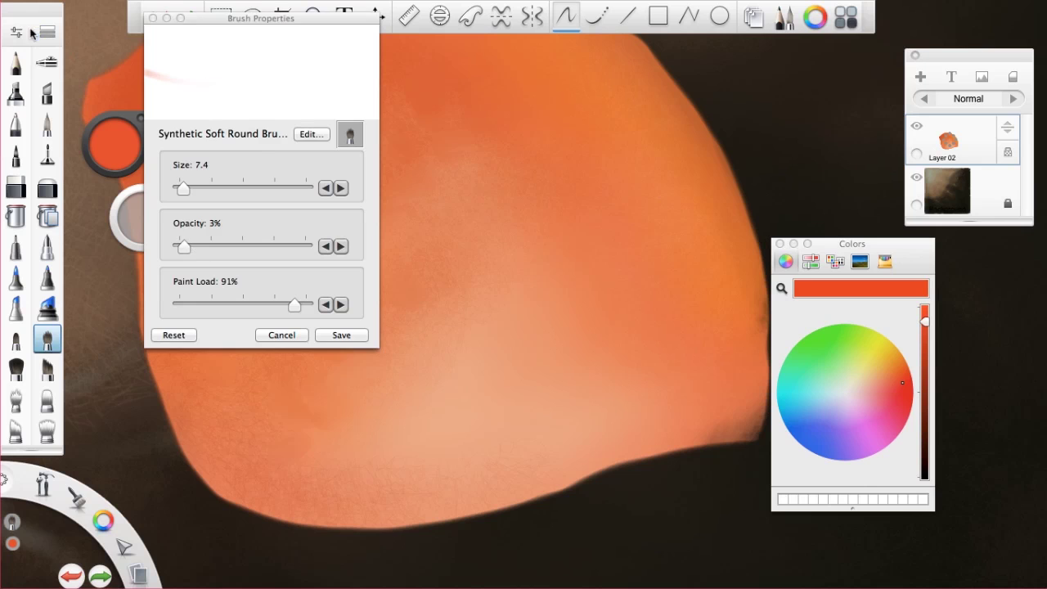
pyautogui.click(18, 31)
pyautogui.moveTo(463, 114); pyautogui.dragTo(443, 142)
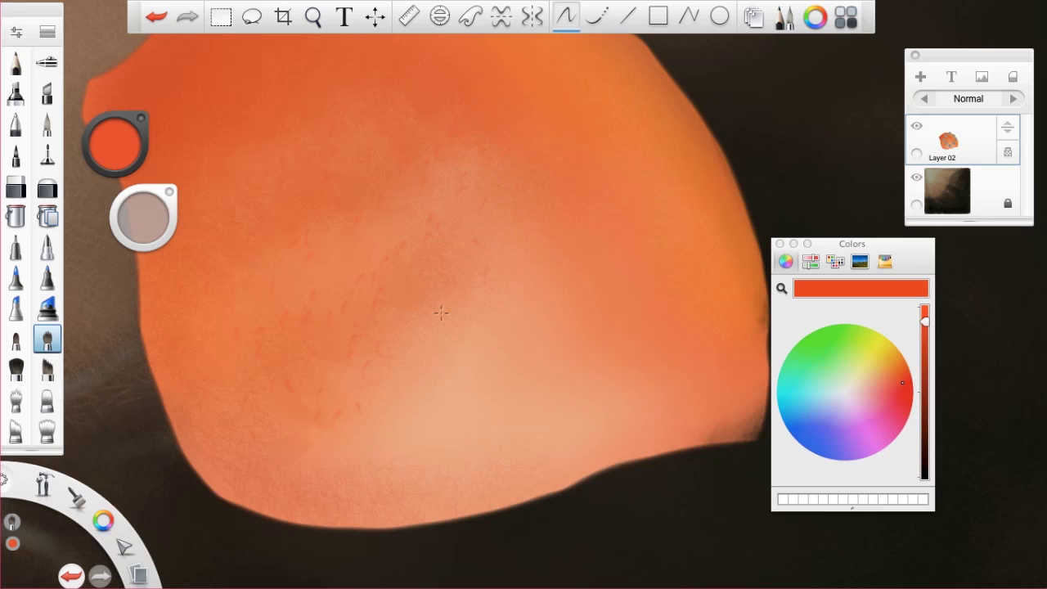
# Step: Sample orange from the right band and red-orange from the upper left, and paint short curved marks over the lower centre and right side
pyautogui.keyDown('alt'); pyautogui.click(706, 232); pyautogui.keyUp('alt')
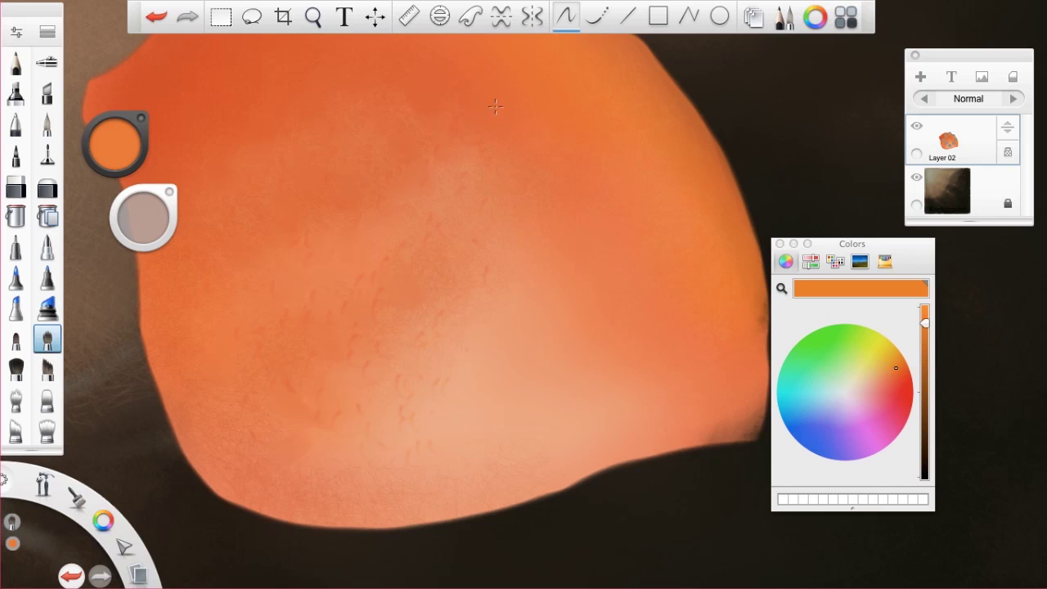
pyautogui.press('alt')
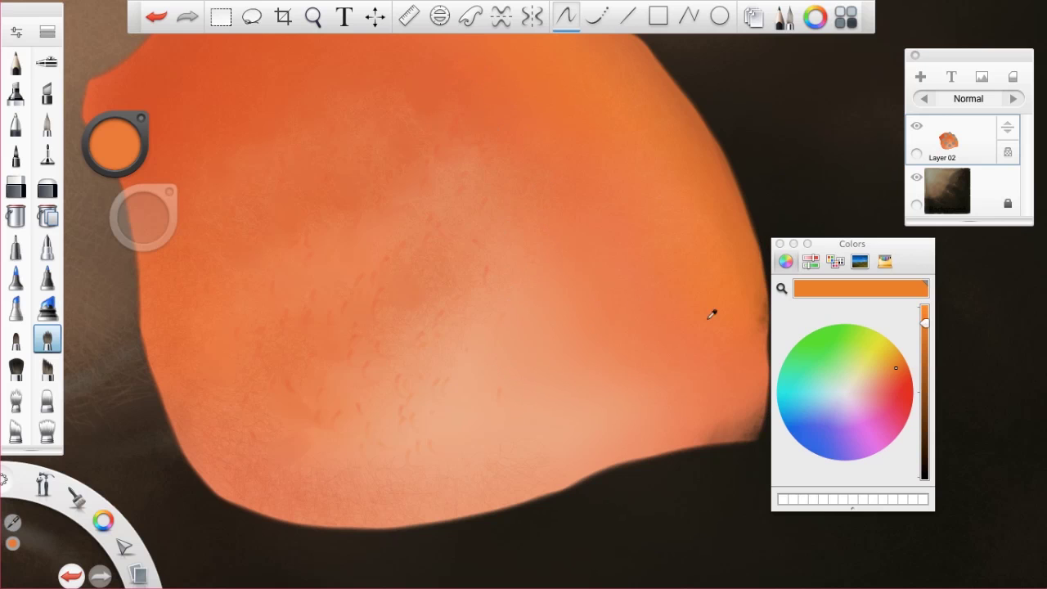
pyautogui.click(190, 70)
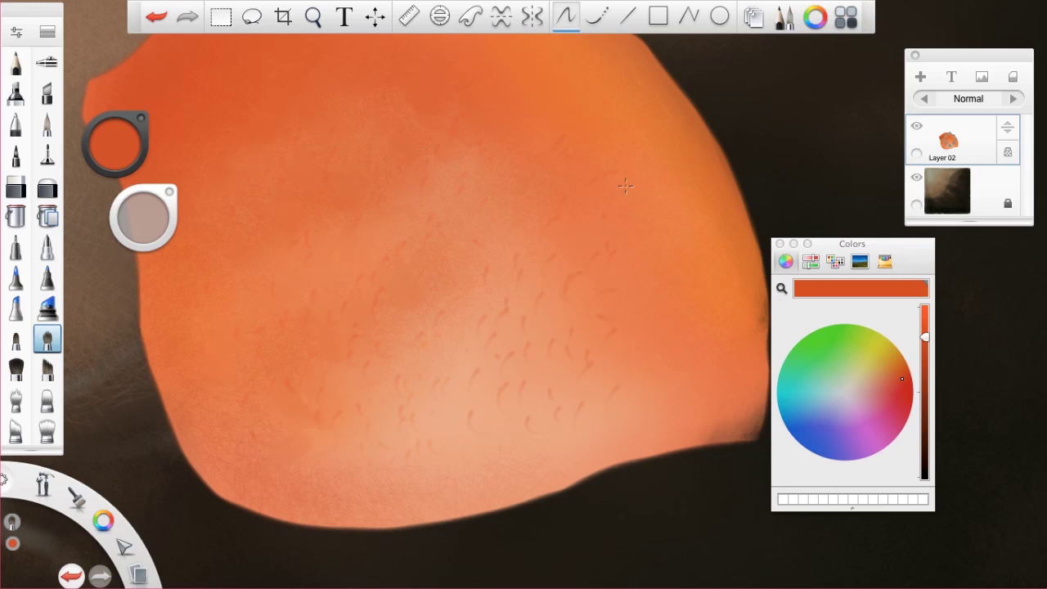
pyautogui.press('space')
pyautogui.moveTo(357, 261)
pyautogui.mouseDown()
pyautogui.moveTo(357, 399)
pyautogui.moveTo(384, 380)
pyautogui.mouseUp()
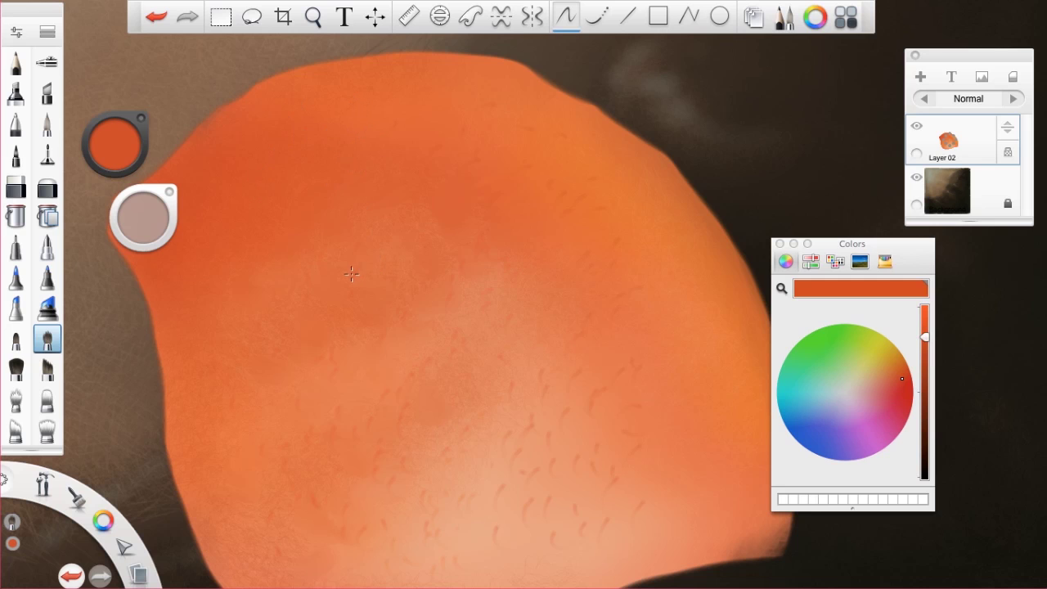
pyautogui.press('space')
pyautogui.moveTo(419, 388)
pyautogui.mouseDown()
pyautogui.moveTo(401, 289)
pyautogui.moveTo(418, 256)
pyautogui.mouseUp()
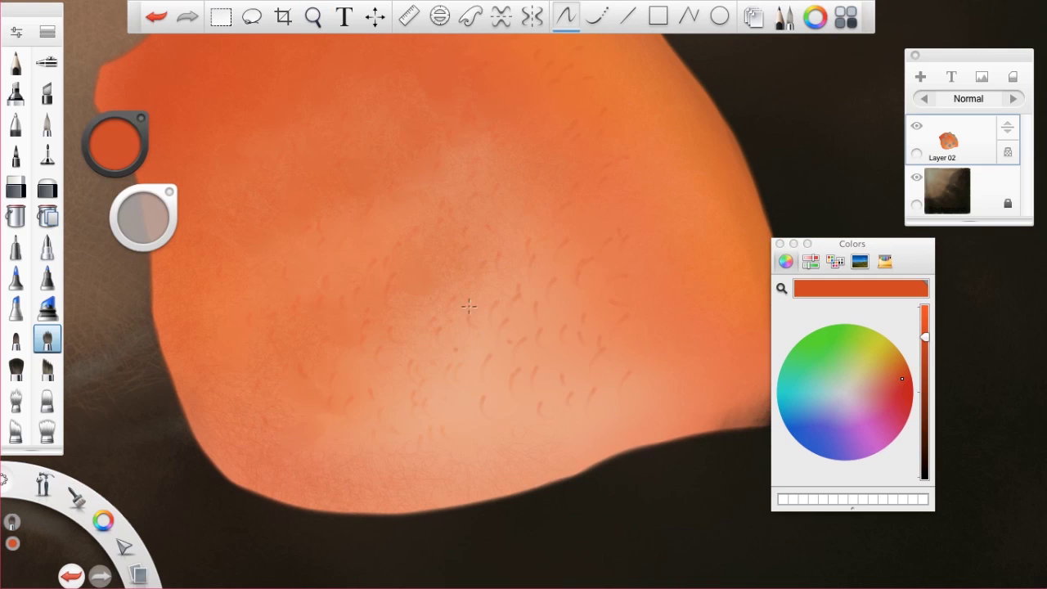
# Step: Sample lighter orange and peach tones, paint pale hair-like marks over the upper left, and soften the marks with the blending brush
pyautogui.keyDown('alt'); pyautogui.click(424, 263); pyautogui.keyUp('alt')
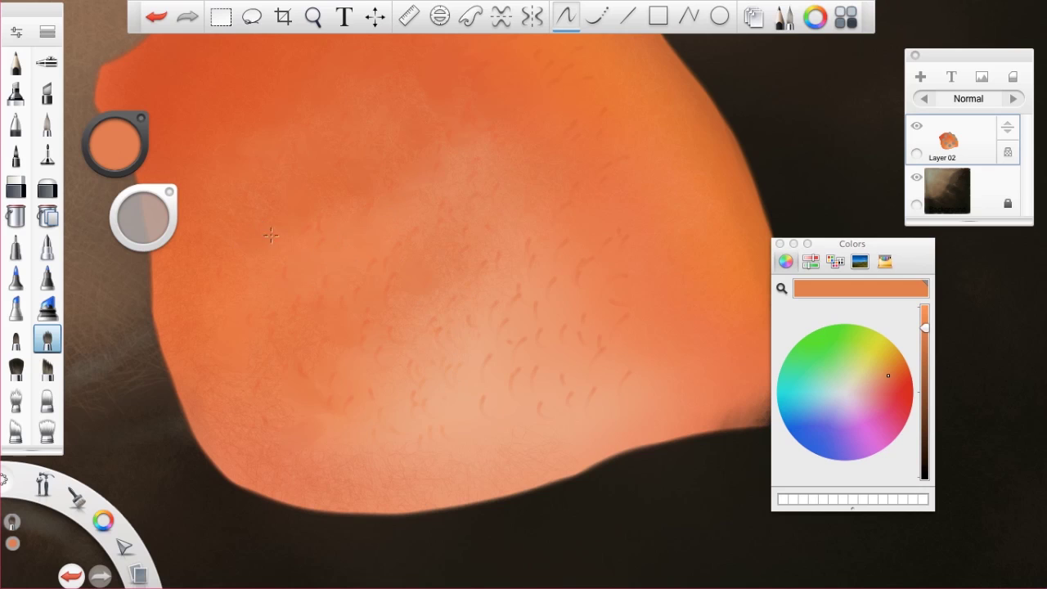
pyautogui.keyDown('alt'); pyautogui.click(434, 362); pyautogui.keyUp('alt')
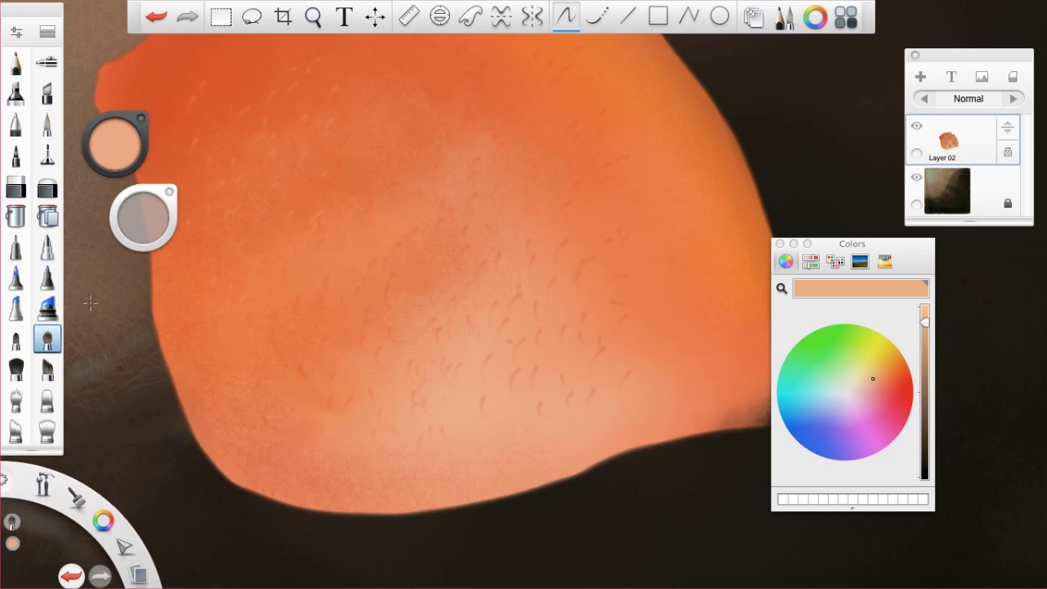
pyautogui.click(47, 401)
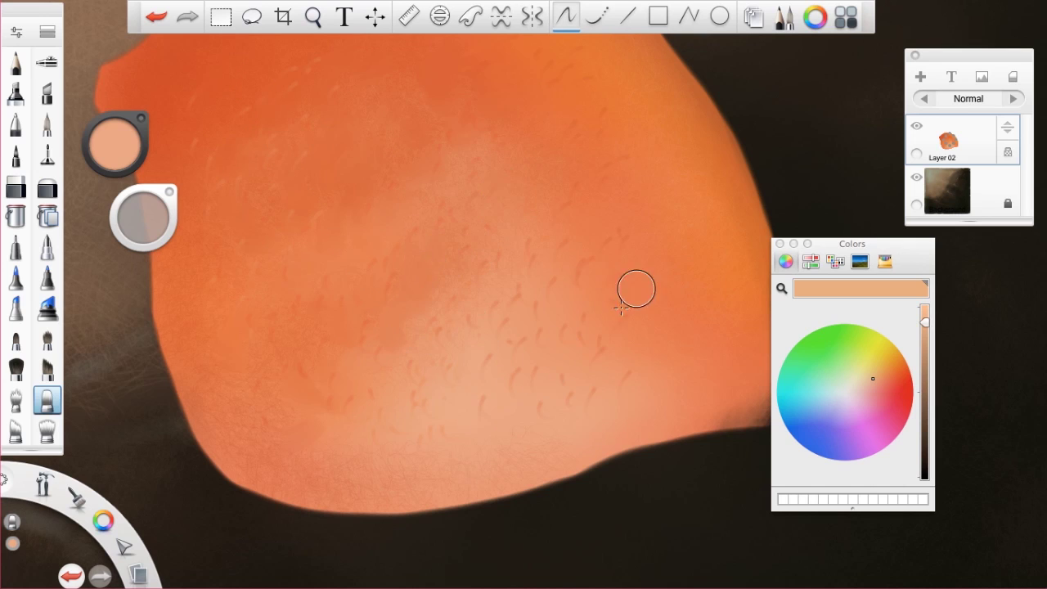
pyautogui.press('space')
pyautogui.moveTo(429, 288); pyautogui.dragTo(377, 292)
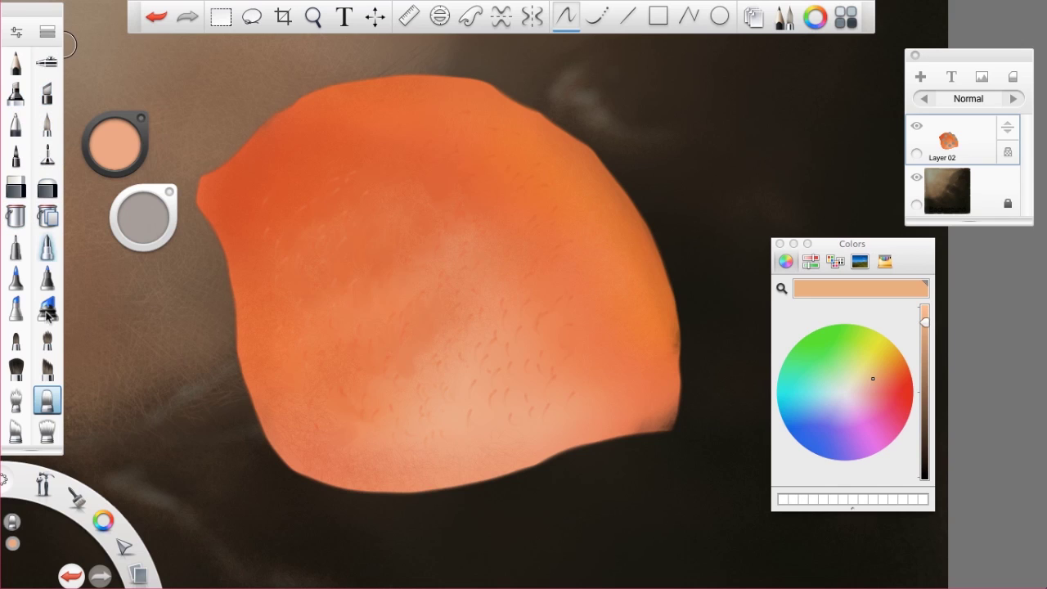
# Step: Sample a near-black colour from the dark background beside the orange shape
pyautogui.click(47, 339)
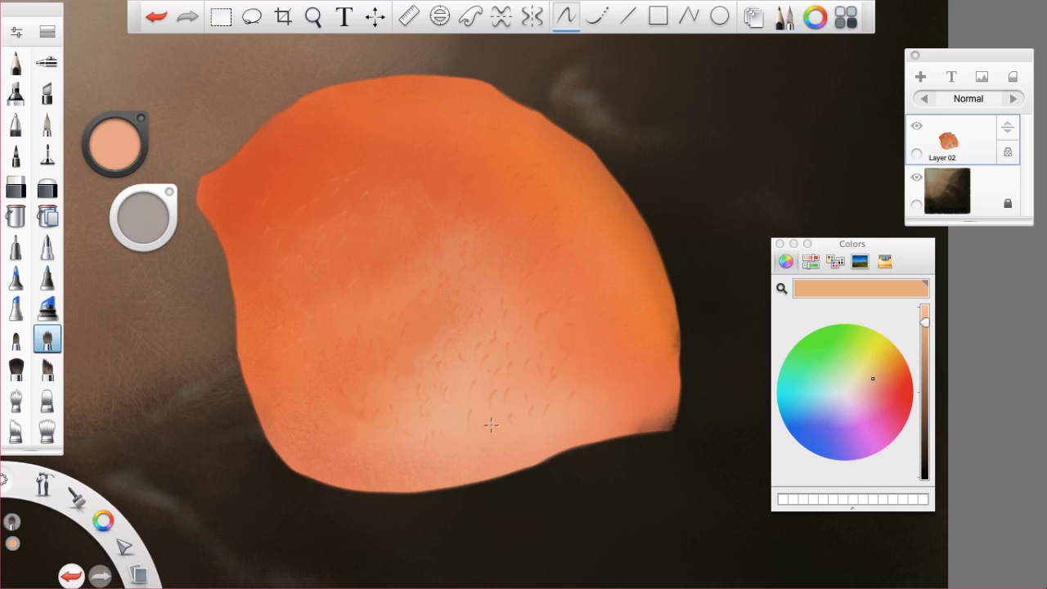
pyautogui.click(15, 544)
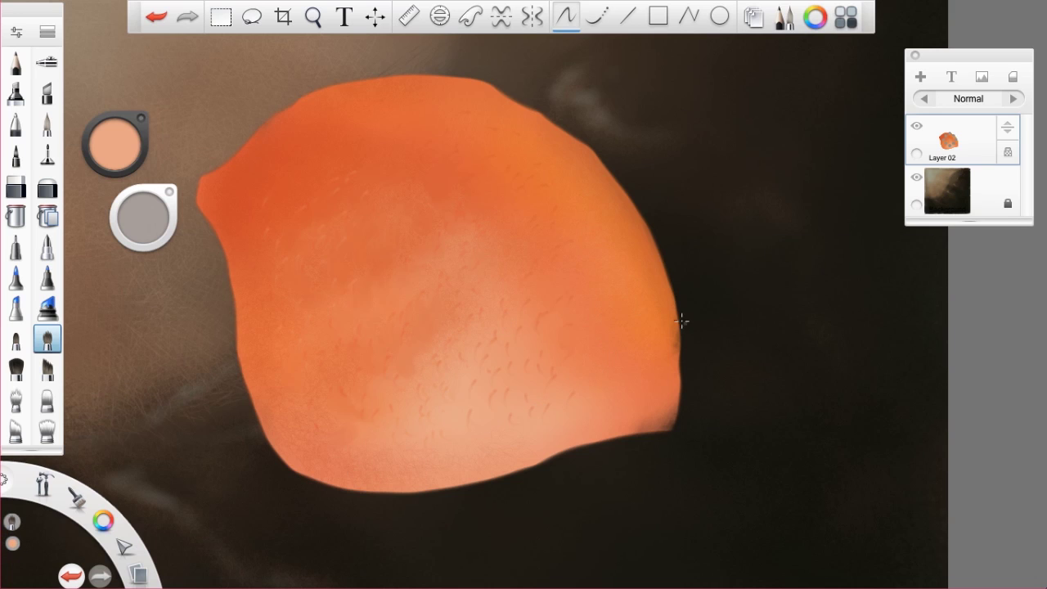
pyautogui.click(13, 543)
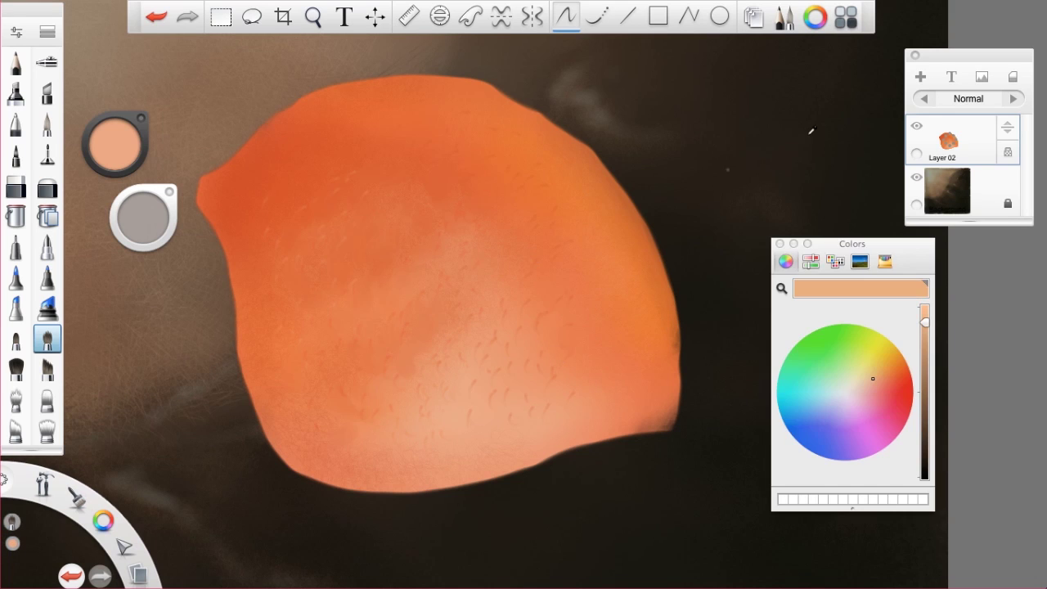
pyautogui.click(915, 15)
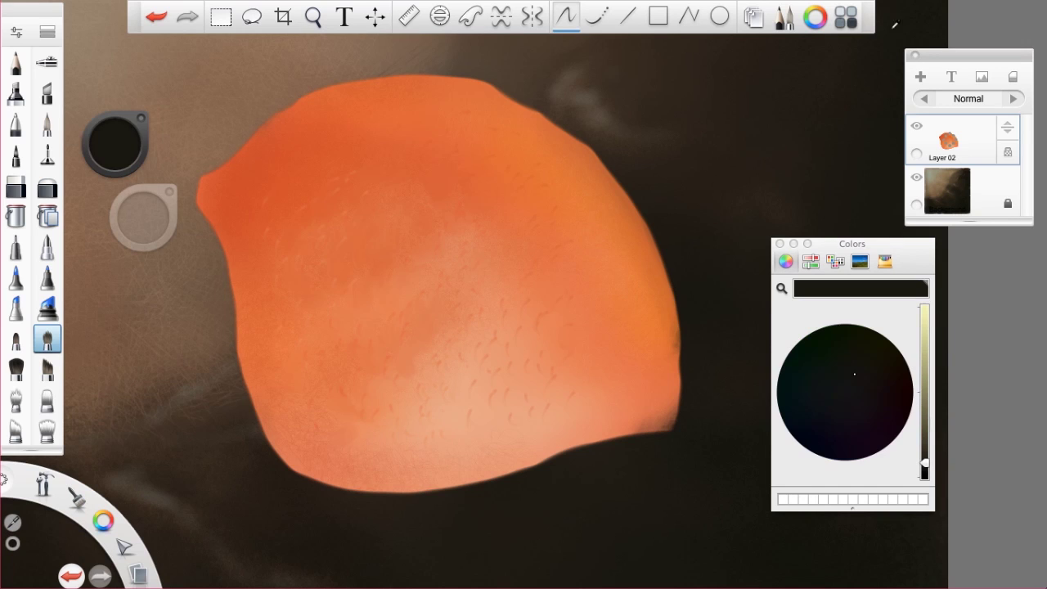
pyautogui.press('space')
pyautogui.moveTo(527, 491); pyautogui.dragTo(394, 492)
pyautogui.click(444, 274)
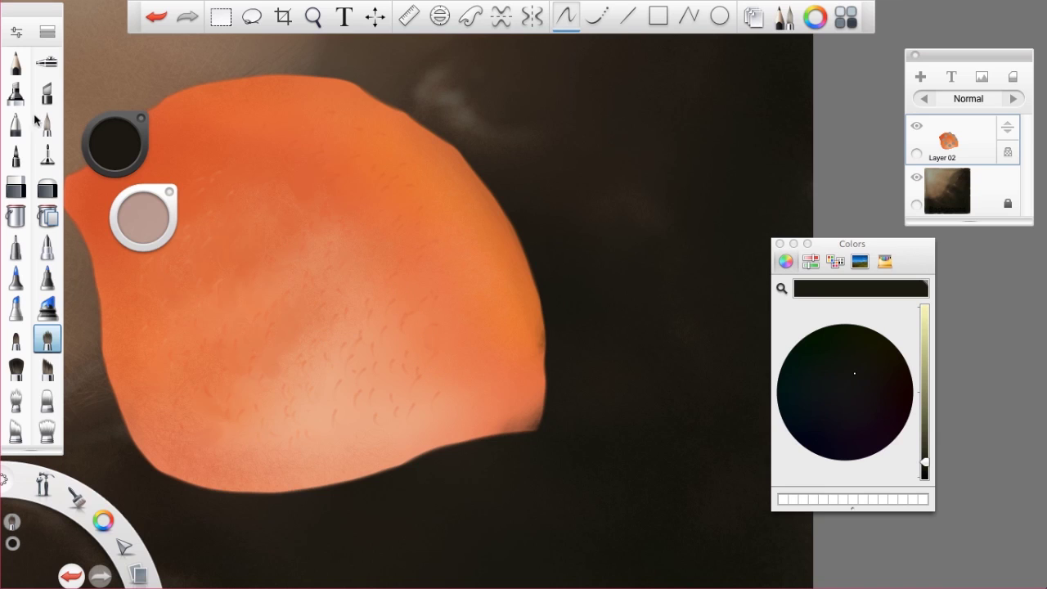
# Step: Add a layer above the orange shape and pencil four dark strokes for a side fin across its lower centre
pyautogui.click(15, 62)
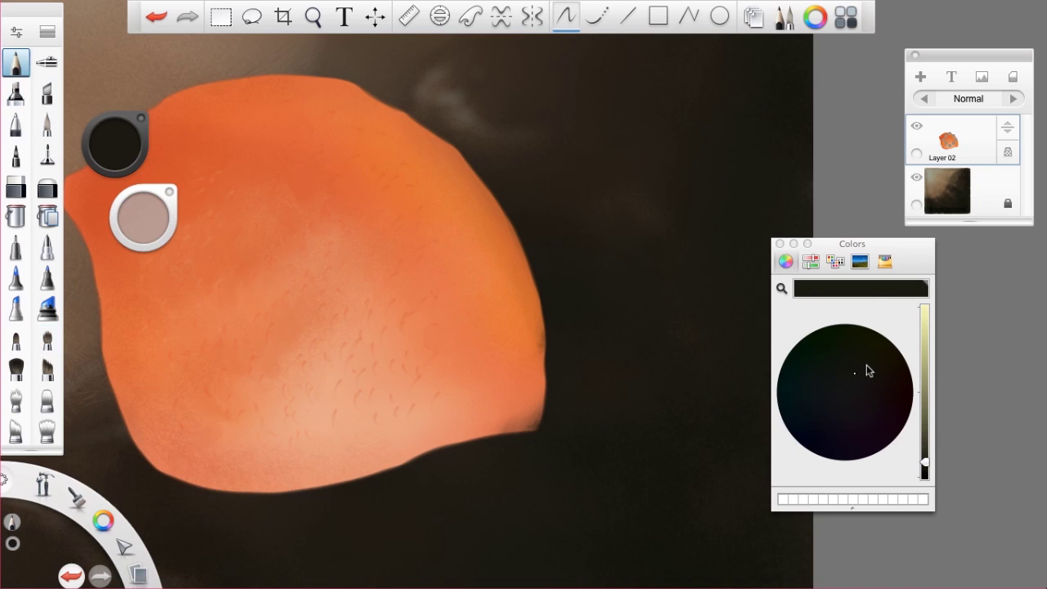
pyautogui.click(949, 142)
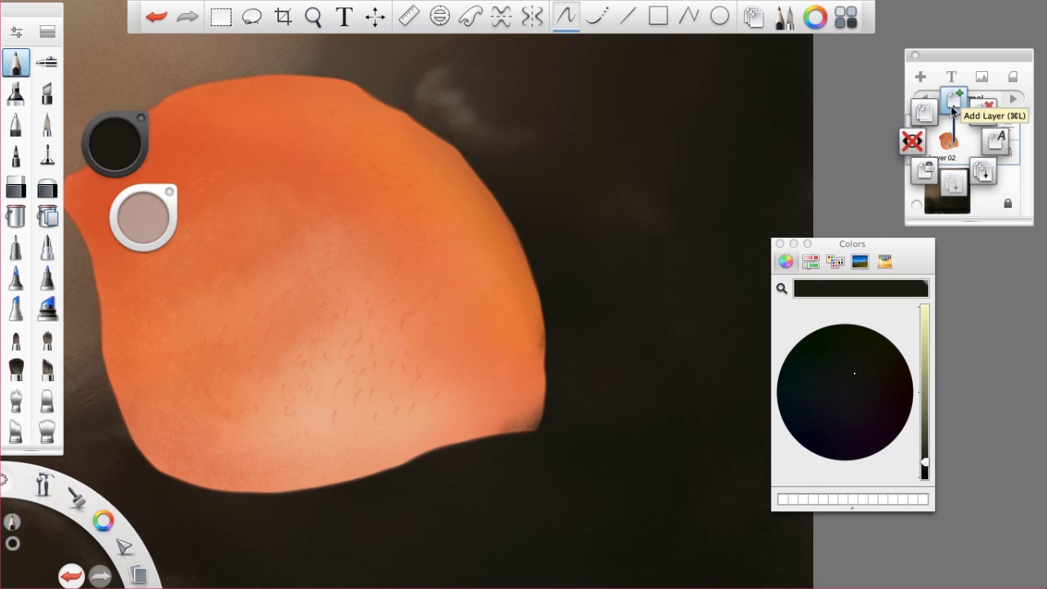
pyautogui.click(954, 105)
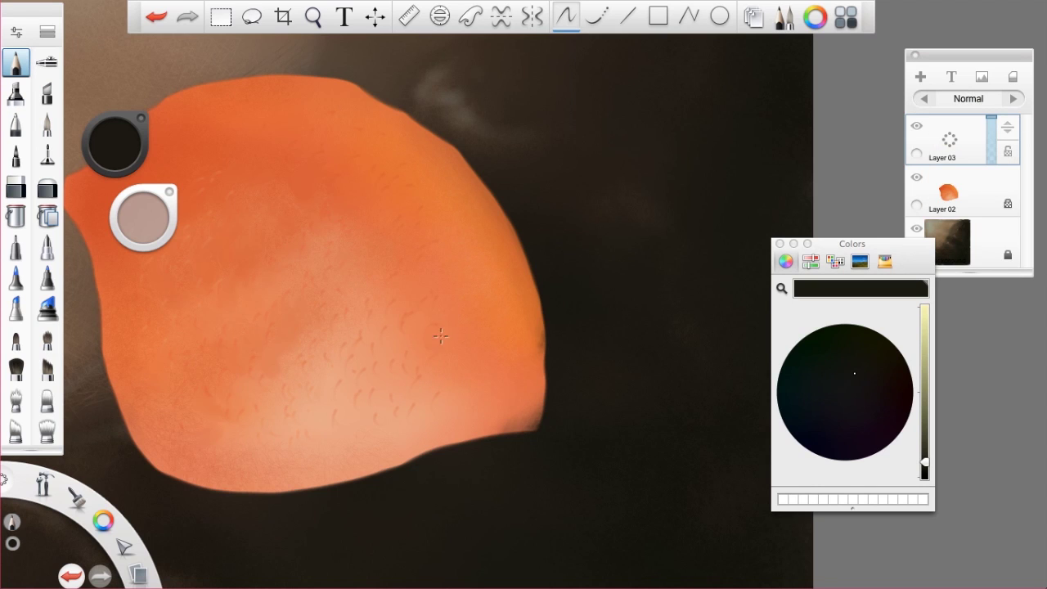
pyautogui.moveTo(325, 398)
pyautogui.mouseDown()
pyautogui.moveTo(382, 319)
pyautogui.moveTo(389, 334)
pyautogui.mouseUp()
pyautogui.moveTo(335, 379); pyautogui.dragTo(383, 366)
pyautogui.moveTo(225, 369); pyautogui.dragTo(292, 343)
pyautogui.moveTo(286, 386); pyautogui.dragTo(357, 373)
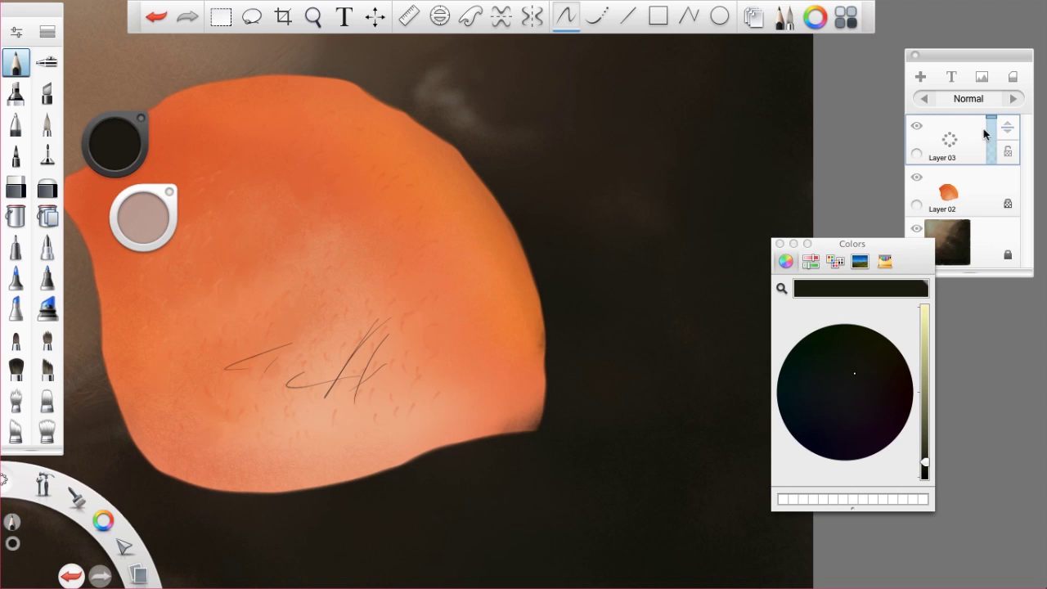
# Step: Lower the new layer's opacity and sketch a rounded mouth outline with loose overlapping strokes at the body's lower right corner
pyautogui.moveTo(992, 121); pyautogui.dragTo(993, 140)
pyautogui.moveTo(537, 375); pyautogui.dragTo(511, 370)
pyautogui.moveTo(481, 405); pyautogui.dragTo(478, 420)
pyautogui.moveTo(495, 353)
pyautogui.mouseDown()
pyautogui.moveTo(471, 417)
pyautogui.moveTo(476, 400)
pyautogui.moveTo(539, 360)
pyautogui.mouseUp()
pyautogui.moveTo(476, 438)
pyautogui.mouseDown()
pyautogui.moveTo(538, 389)
pyautogui.moveTo(533, 401)
pyautogui.mouseUp()
pyautogui.moveTo(487, 352)
pyautogui.mouseDown()
pyautogui.moveTo(477, 415)
pyautogui.moveTo(536, 425)
pyautogui.mouseUp()
pyautogui.moveTo(471, 425); pyautogui.dragTo(536, 427)
pyautogui.moveTo(470, 425); pyautogui.dragTo(539, 417)
pyautogui.moveTo(507, 345); pyautogui.dragTo(543, 400)
pyautogui.moveTo(540, 358)
pyautogui.mouseDown()
pyautogui.moveTo(532, 404)
pyautogui.moveTo(486, 409)
pyautogui.mouseUp()
pyautogui.moveTo(489, 373); pyautogui.dragTo(543, 399)
pyautogui.moveTo(484, 415)
pyautogui.mouseDown()
pyautogui.moveTo(535, 352)
pyautogui.moveTo(476, 438)
pyautogui.mouseUp()
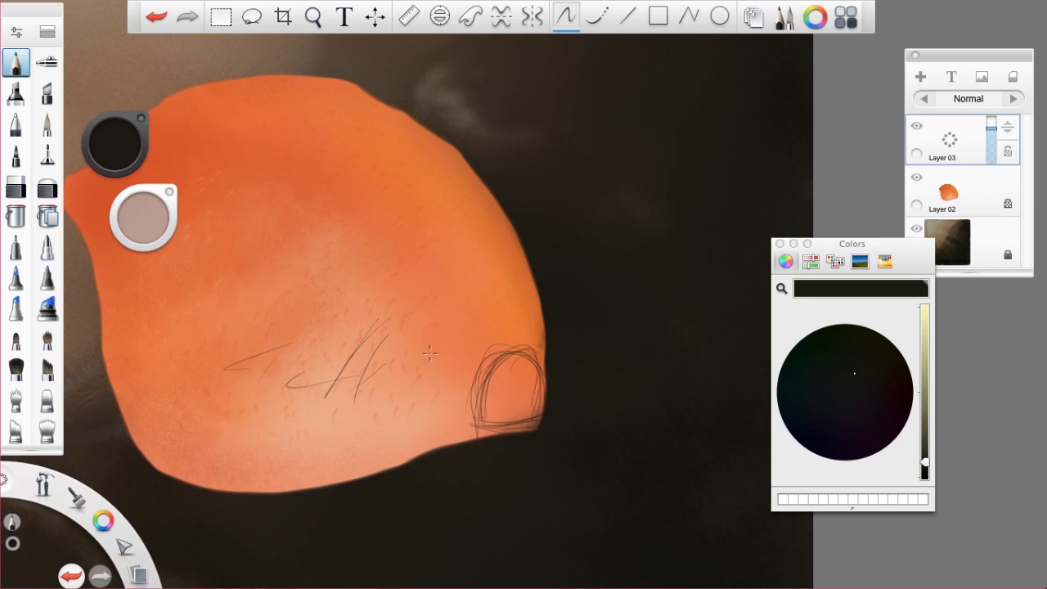
# Step: Sketch a circular eye with a small pupil between the side fin and mouth, and dark fin-base strokes along the belly
pyautogui.moveTo(396, 327)
pyautogui.mouseDown()
pyautogui.moveTo(434, 314)
pyautogui.moveTo(459, 335)
pyautogui.moveTo(398, 367)
pyautogui.moveTo(395, 317)
pyautogui.moveTo(441, 316)
pyautogui.moveTo(420, 376)
pyautogui.moveTo(415, 354)
pyautogui.moveTo(433, 347)
pyautogui.moveTo(390, 352)
pyautogui.moveTo(429, 309)
pyautogui.moveTo(448, 355)
pyautogui.moveTo(399, 326)
pyautogui.moveTo(417, 348)
pyautogui.mouseUp()
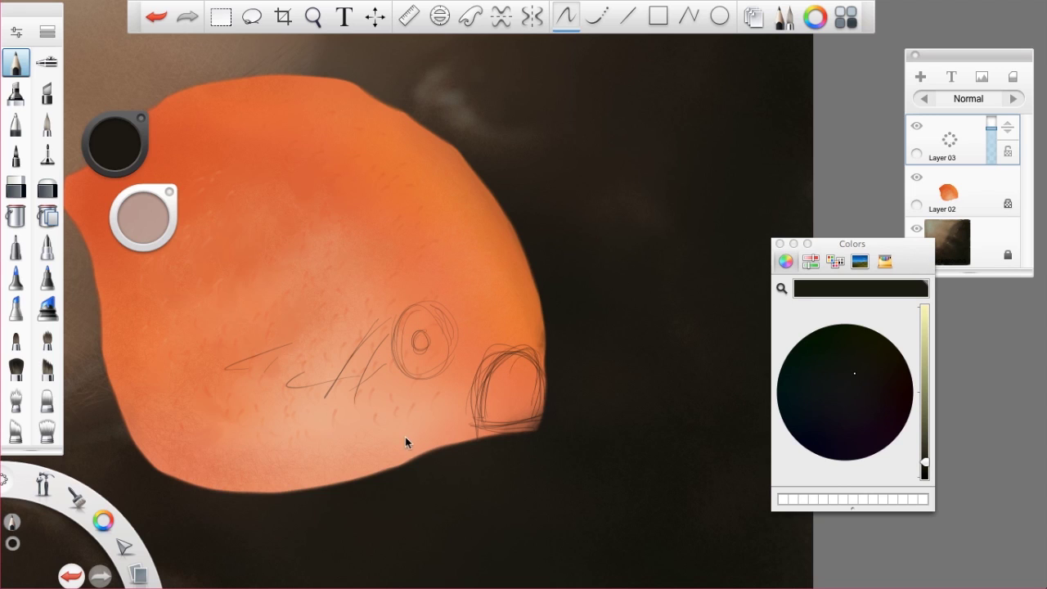
pyautogui.press('space')
pyautogui.moveTo(318, 471)
pyautogui.mouseDown()
pyautogui.moveTo(442, 367)
pyautogui.moveTo(434, 323)
pyautogui.moveTo(431, 366)
pyautogui.mouseUp()
pyautogui.moveTo(469, 329)
pyautogui.mouseDown()
pyautogui.moveTo(424, 368)
pyautogui.moveTo(355, 371)
pyautogui.mouseUp()
pyautogui.moveTo(389, 340); pyautogui.dragTo(327, 368)
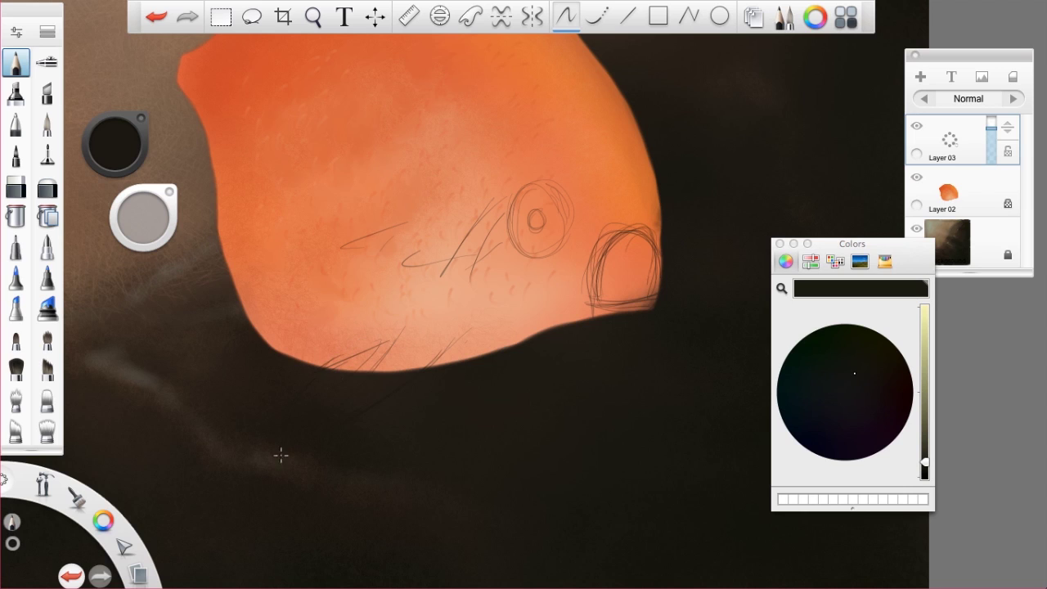
# Step: Sample light peach from the lower body and sketch the curved lines of a lower fin sweeping down from the belly
pyautogui.keyDown('alt'); pyautogui.click(452, 313); pyautogui.keyUp('alt')
pyautogui.moveTo(334, 364); pyautogui.dragTo(273, 443)
pyautogui.moveTo(368, 402); pyautogui.dragTo(294, 437)
pyautogui.moveTo(470, 329)
pyautogui.mouseDown()
pyautogui.moveTo(297, 435)
pyautogui.moveTo(315, 426)
pyautogui.mouseUp()
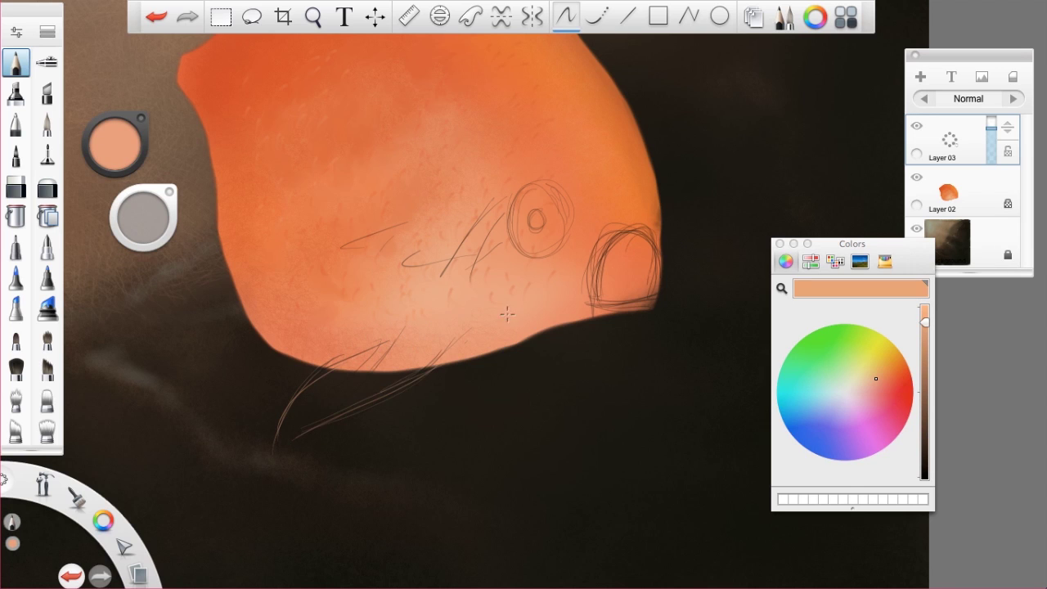
# Step: Sketch a tall arched dorsal fin above the body, with near-vertical front lines and a curved rear edge
pyautogui.press('space')
pyautogui.moveTo(564, 275); pyautogui.dragTo(597, 437)
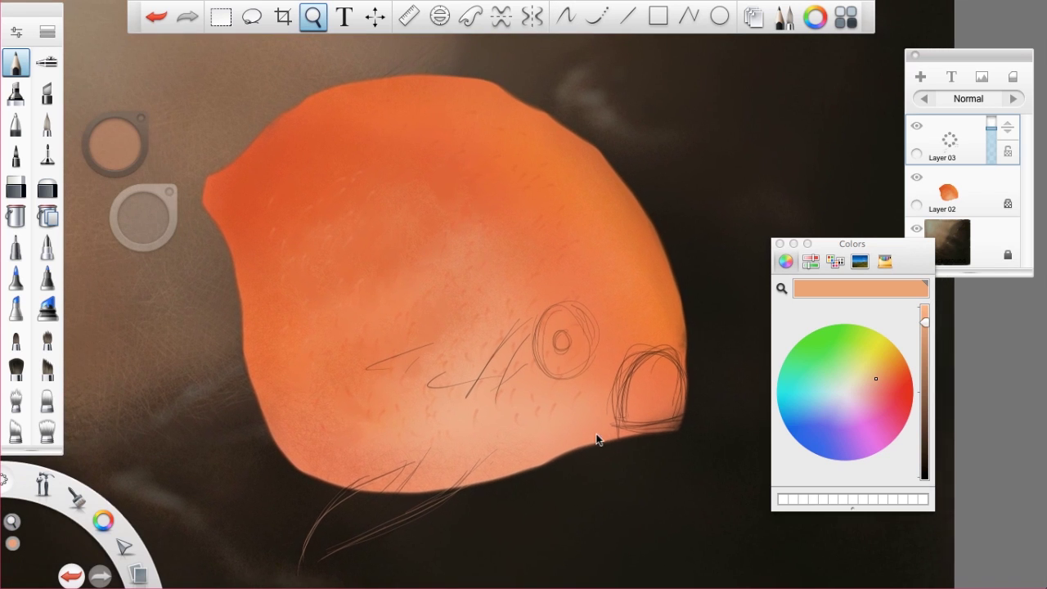
pyautogui.moveTo(531, 199); pyautogui.dragTo(502, 299)
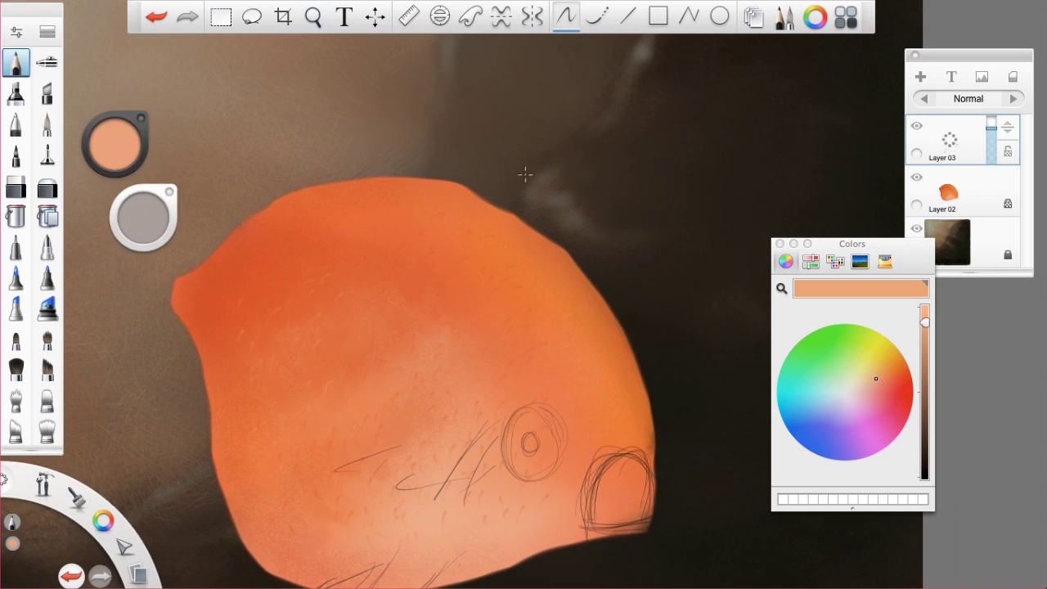
pyautogui.press('space')
pyautogui.moveTo(496, 414); pyautogui.dragTo(482, 499)
pyautogui.moveTo(474, 283); pyautogui.dragTo(472, 235)
pyautogui.moveTo(470, 284); pyautogui.dragTo(459, 184)
pyautogui.moveTo(459, 280)
pyautogui.mouseDown()
pyautogui.moveTo(436, 102)
pyautogui.moveTo(455, 258)
pyautogui.moveTo(448, 99)
pyautogui.mouseUp()
pyautogui.moveTo(444, 136)
pyautogui.mouseDown()
pyautogui.moveTo(443, 100)
pyautogui.moveTo(401, 113)
pyautogui.moveTo(287, 190)
pyautogui.moveTo(246, 286)
pyautogui.mouseUp()
pyautogui.moveTo(300, 160); pyautogui.dragTo(250, 312)
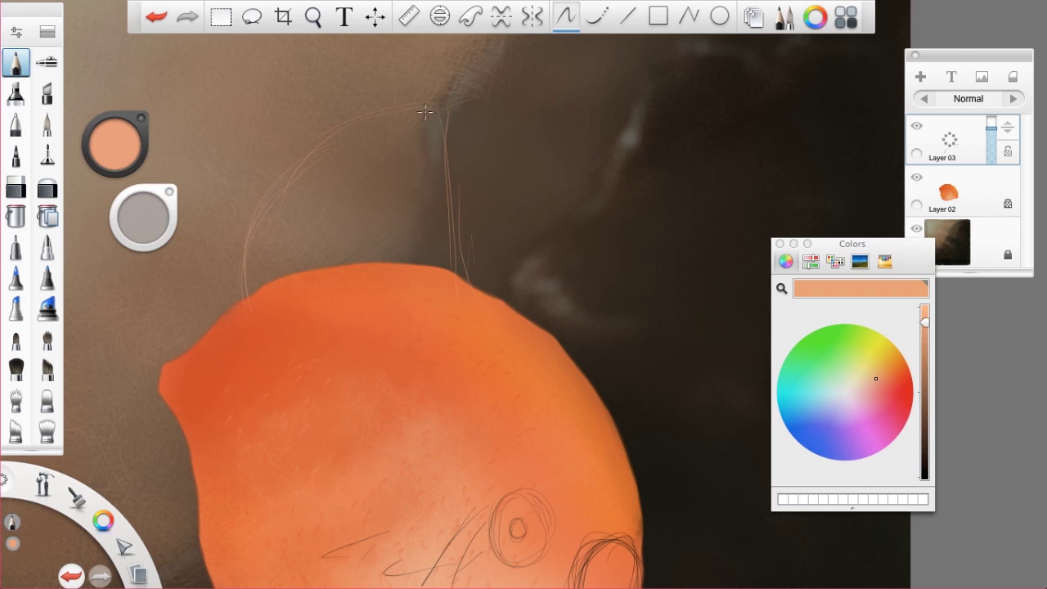
pyautogui.moveTo(276, 189)
pyautogui.mouseDown()
pyautogui.moveTo(453, 109)
pyautogui.moveTo(427, 128)
pyautogui.moveTo(438, 124)
pyautogui.moveTo(420, 110)
pyautogui.moveTo(452, 131)
pyautogui.mouseUp()
# Step: Sketch the tail's outer outline in peach, rising from the pointed rear of the body and sweeping down behind it
pyautogui.press('space')
pyautogui.moveTo(393, 456)
pyautogui.mouseDown()
pyautogui.moveTo(523, 310)
pyautogui.moveTo(461, 321)
pyautogui.moveTo(547, 370)
pyautogui.mouseUp()
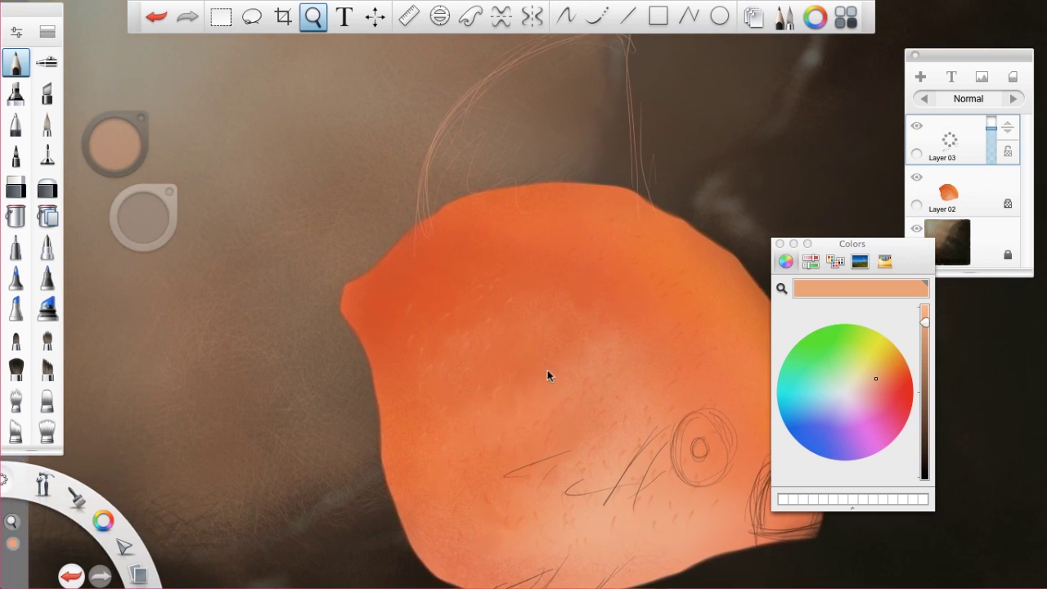
pyautogui.moveTo(376, 275); pyautogui.dragTo(323, 168)
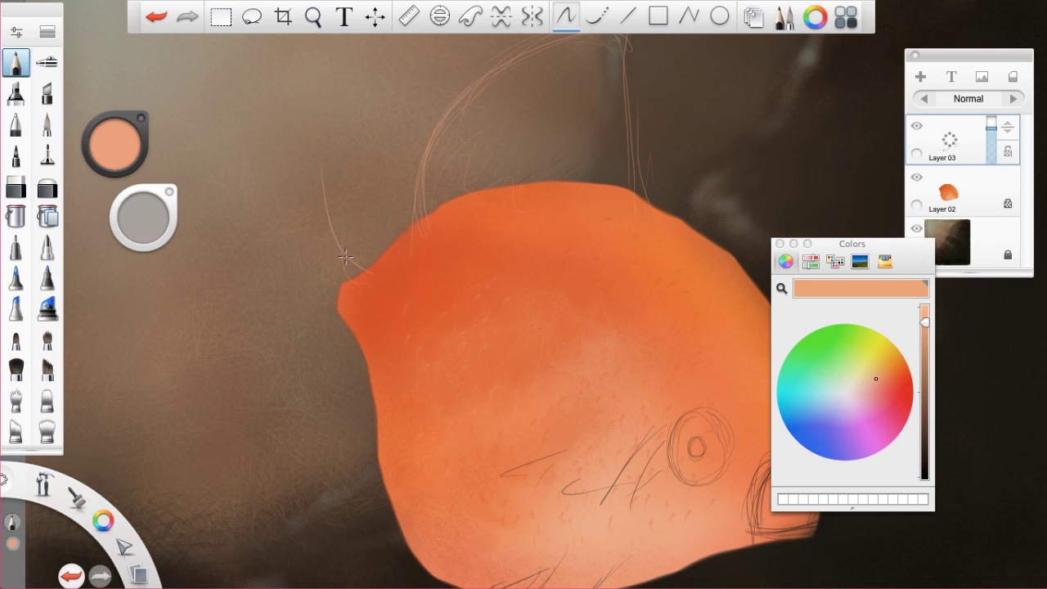
pyautogui.moveTo(327, 276)
pyautogui.mouseDown()
pyautogui.moveTo(296, 130)
pyautogui.moveTo(320, 90)
pyautogui.mouseUp()
pyautogui.moveTo(275, 218)
pyautogui.mouseDown()
pyautogui.moveTo(288, 334)
pyautogui.moveTo(264, 166)
pyautogui.moveTo(297, 289)
pyautogui.moveTo(294, 405)
pyautogui.mouseUp()
pyautogui.moveTo(283, 525); pyautogui.dragTo(303, 396)
pyautogui.moveTo(271, 463); pyautogui.dragTo(269, 396)
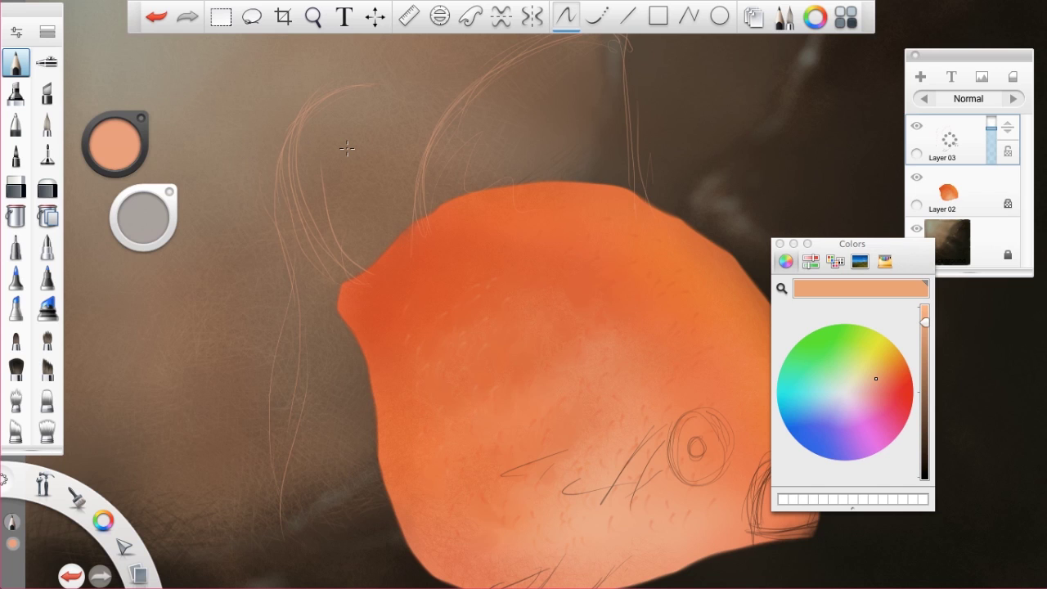
pyautogui.moveTo(300, 327); pyautogui.dragTo(251, 504)
# Step: Sketch the lower tail lobe with curved lines running from the rear of the body down to a point
pyautogui.press('space')
pyautogui.moveTo(423, 319); pyautogui.dragTo(542, 187)
pyautogui.moveTo(346, 257); pyautogui.dragTo(301, 433)
pyautogui.moveTo(427, 260)
pyautogui.mouseDown()
pyautogui.moveTo(399, 263)
pyautogui.moveTo(381, 287)
pyautogui.moveTo(336, 435)
pyautogui.mouseUp()
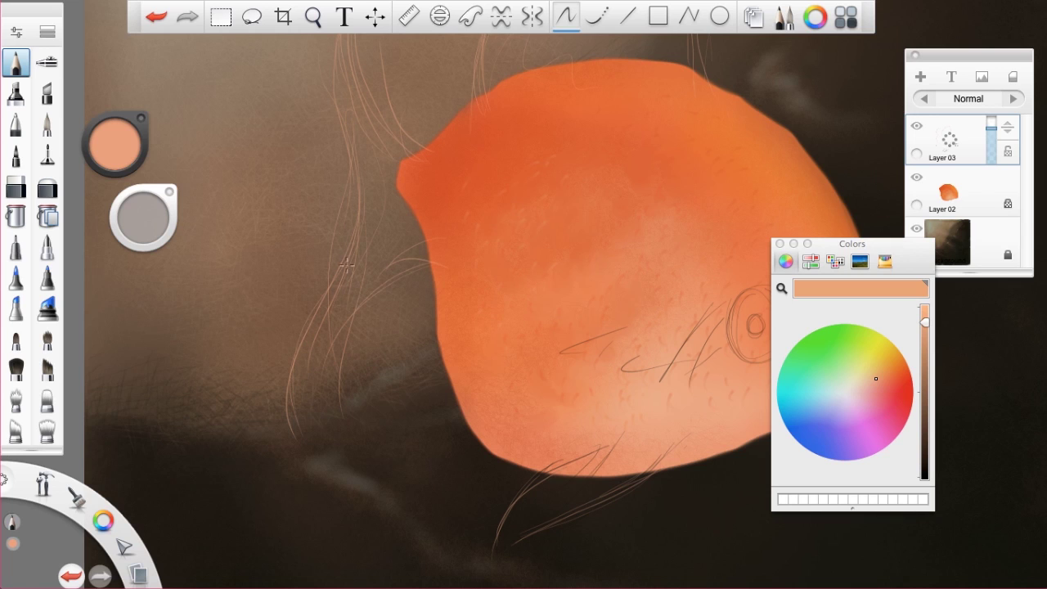
pyautogui.moveTo(368, 307); pyautogui.dragTo(294, 423)
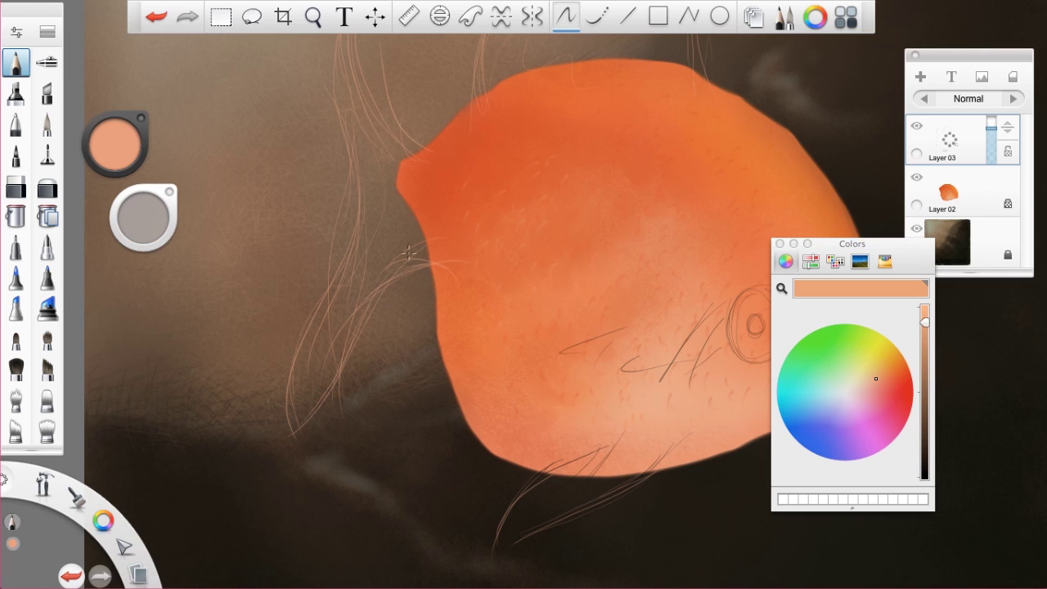
# Step: Close the upper tail lobe with curved inner strokes running from its tip back towards the body
pyautogui.press('space')
pyautogui.moveTo(575, 124); pyautogui.dragTo(534, 300)
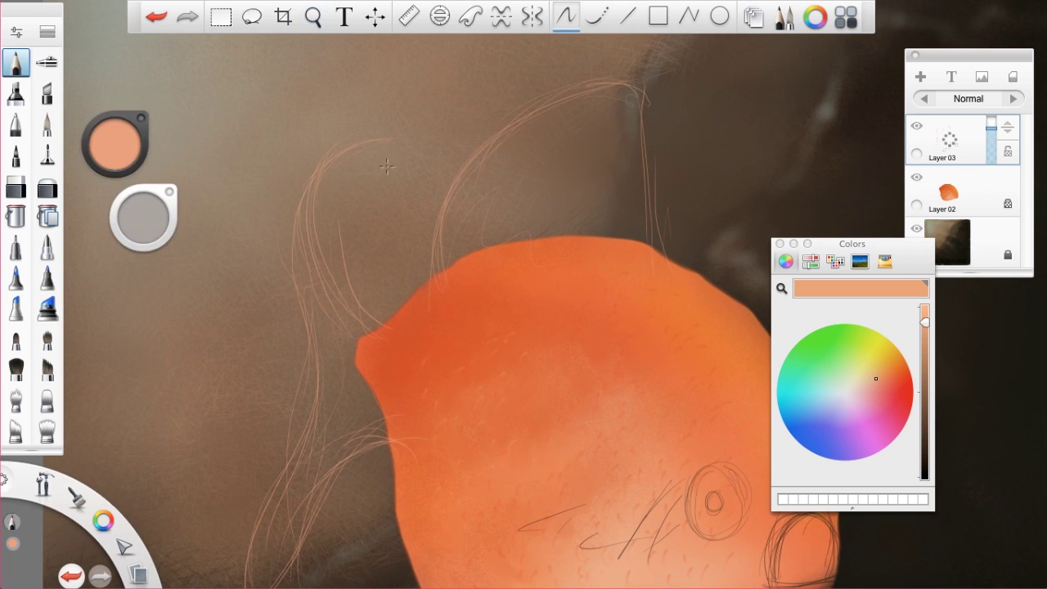
pyautogui.moveTo(389, 140); pyautogui.dragTo(351, 265)
pyautogui.moveTo(401, 151); pyautogui.dragTo(359, 266)
pyautogui.moveTo(395, 170); pyautogui.dragTo(377, 218)
pyautogui.moveTo(318, 192)
pyautogui.mouseDown()
pyautogui.moveTo(365, 337)
pyautogui.moveTo(416, 300)
pyautogui.mouseUp()
# Step: Sketch a small second fin under the body behind the mouth, and reinforce the larger lower fin's outline and tip
pyautogui.press('space')
pyautogui.moveTo(522, 408)
pyautogui.mouseDown()
pyautogui.moveTo(497, 219)
pyautogui.moveTo(434, 300)
pyautogui.moveTo(416, 299)
pyautogui.moveTo(393, 224)
pyautogui.moveTo(399, 213)
pyautogui.mouseUp()
pyautogui.moveTo(605, 356); pyautogui.dragTo(555, 401)
pyautogui.moveTo(546, 351); pyautogui.dragTo(409, 440)
pyautogui.moveTo(463, 377); pyautogui.dragTo(335, 483)
pyautogui.moveTo(356, 437); pyautogui.dragTo(336, 491)
pyautogui.moveTo(371, 458); pyautogui.dragTo(337, 494)
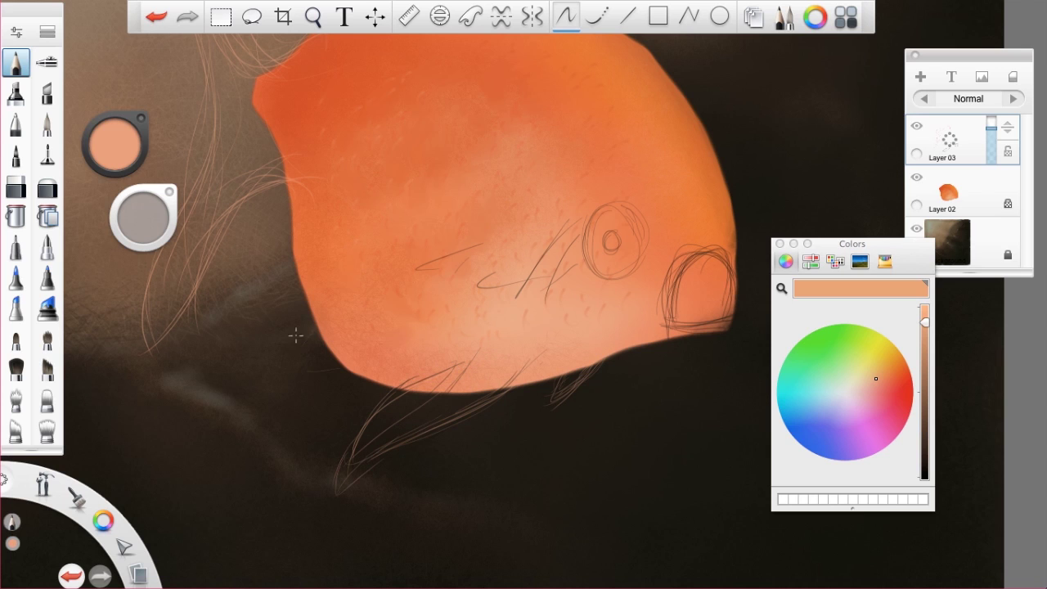
# Step: Examine the overall fish sketch and its placement against the full background
pyautogui.press('space')
pyautogui.press('space')
pyautogui.press('space')
pyautogui.moveTo(549, 397); pyautogui.dragTo(557, 490)
pyautogui.moveTo(634, 196); pyautogui.dragTo(565, 162)
pyautogui.moveTo(536, 223); pyautogui.dragTo(466, 227)
pyautogui.moveTo(642, 238); pyautogui.dragTo(634, 320)
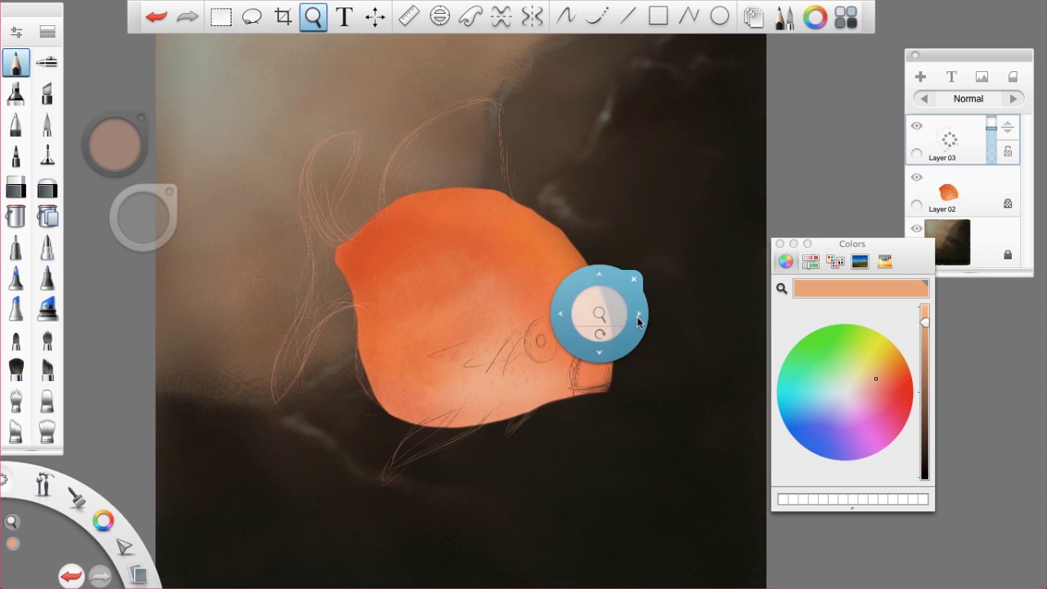
pyautogui.press('space')
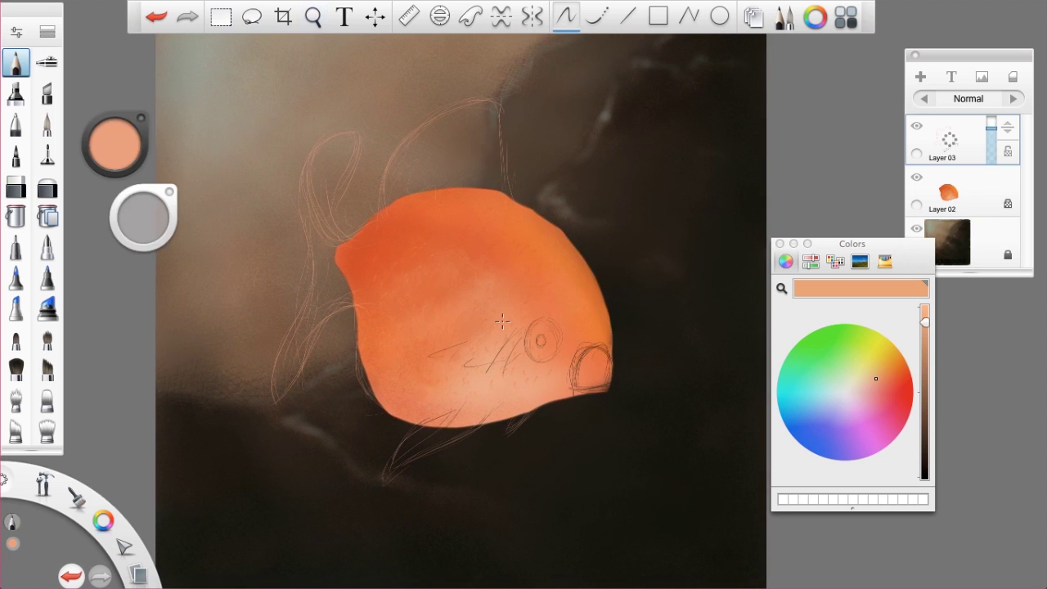